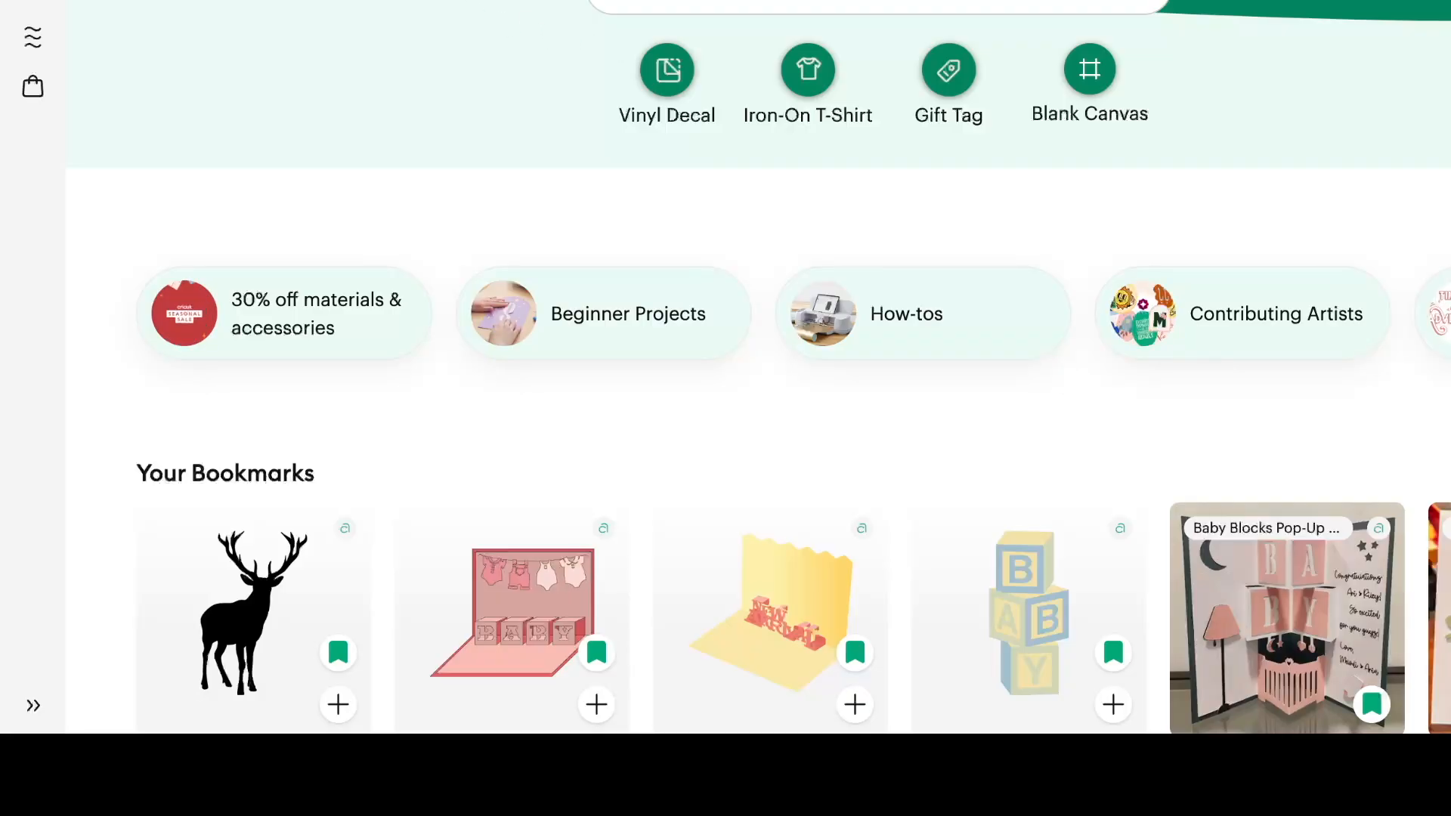
Look through the home page's row of themed categories, including New This Week, Father's Day and Trending Now.
scroll(431, 11, down, 2)
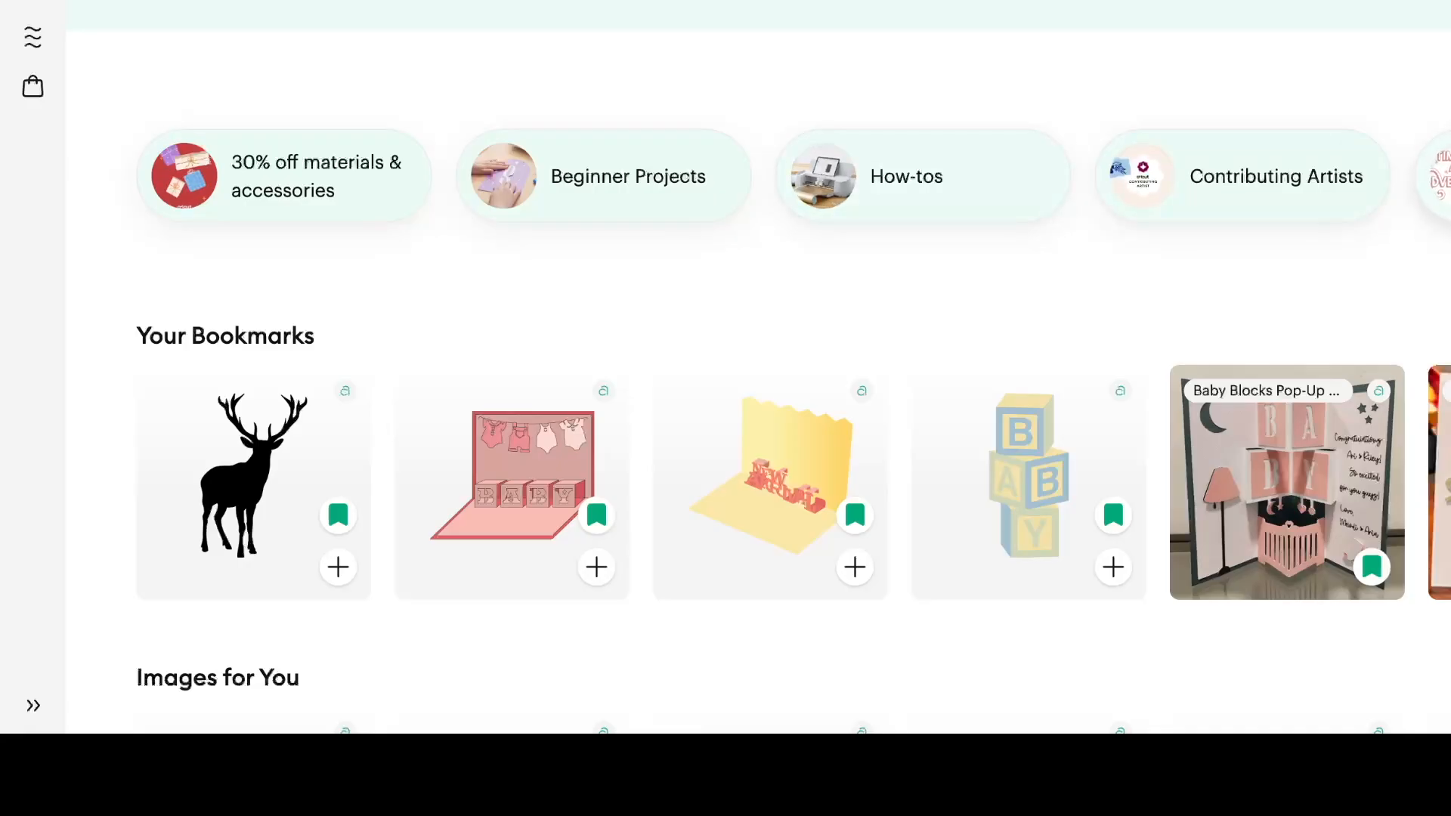
click(1448, 176)
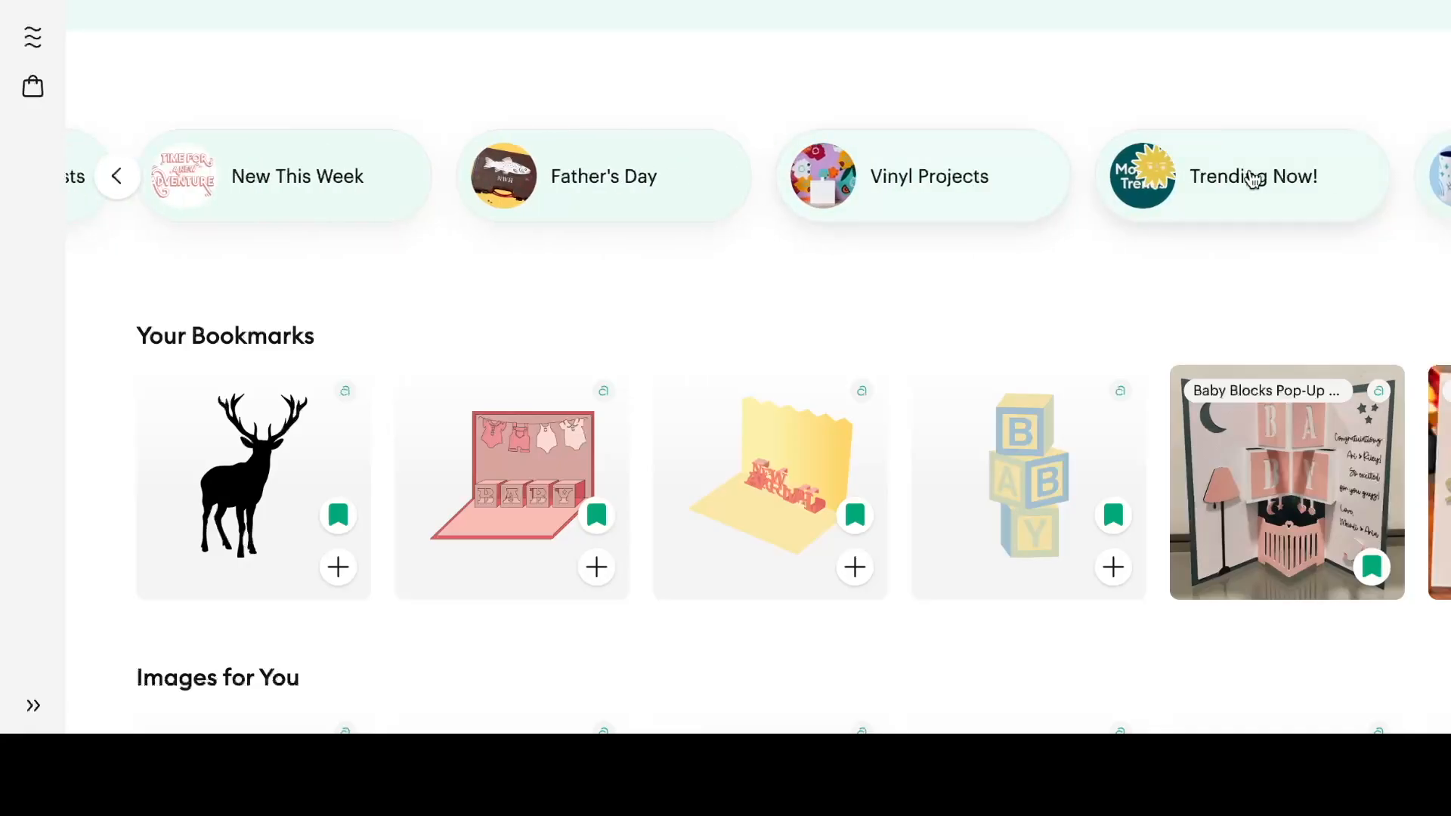
click(1448, 176)
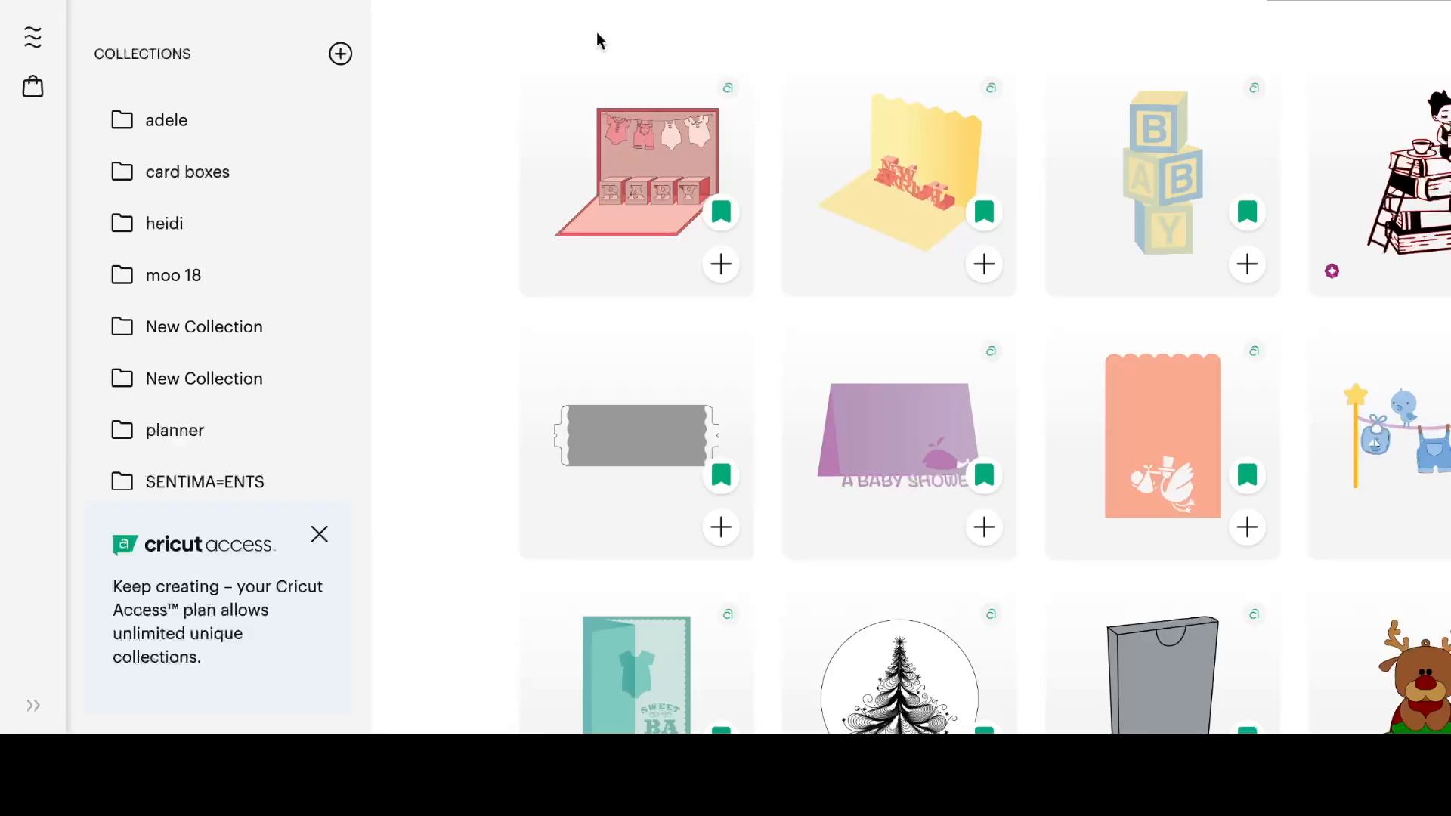
Browse the bookmarked, uploaded and library images available on the collections page.
scroll(868, 136, down, 10)
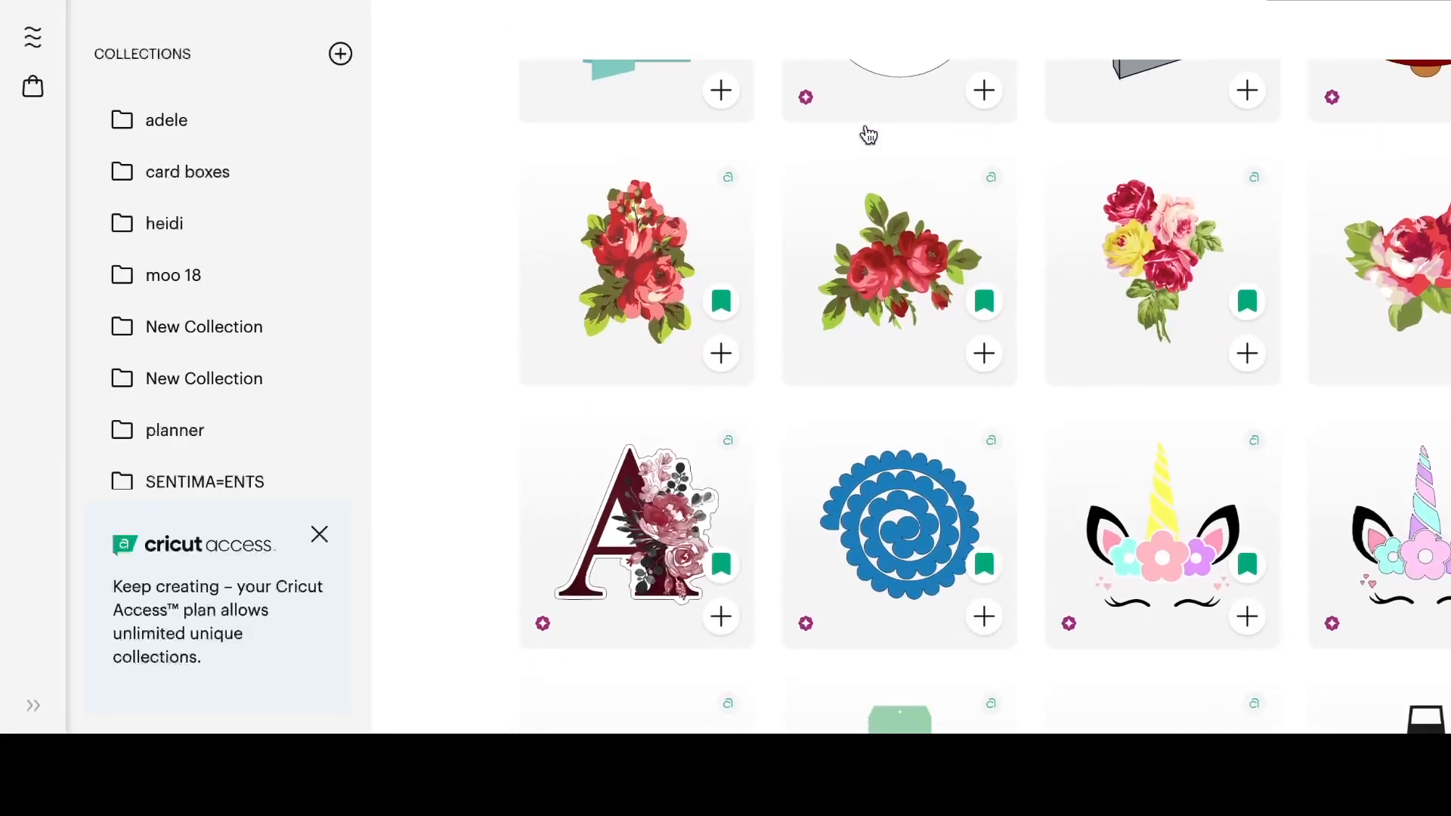
scroll(869, 136, up, 10)
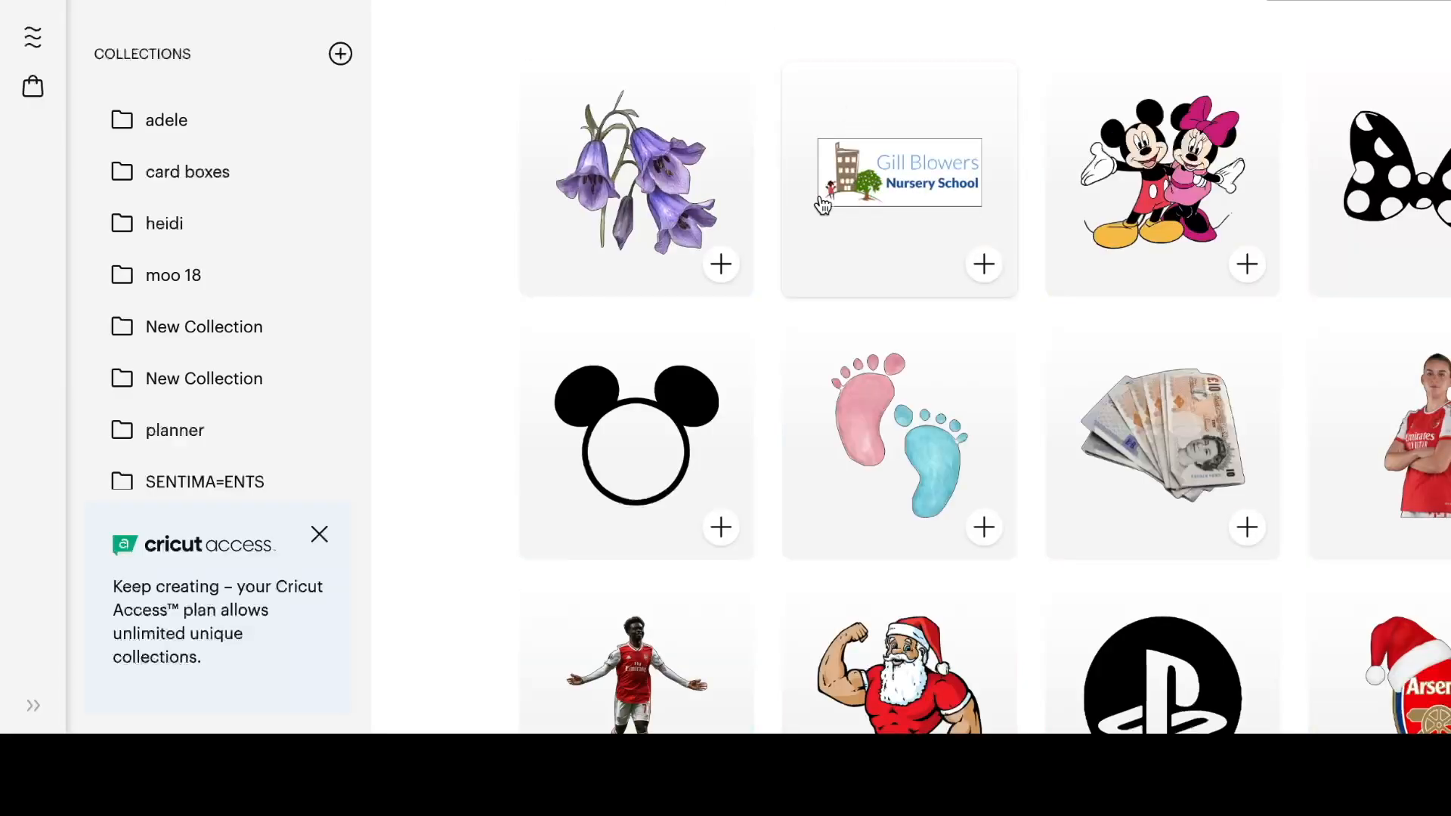
scroll(824, 203, down, 3)
scroll(823, 202, down, 1)
scroll(822, 204, up, 4)
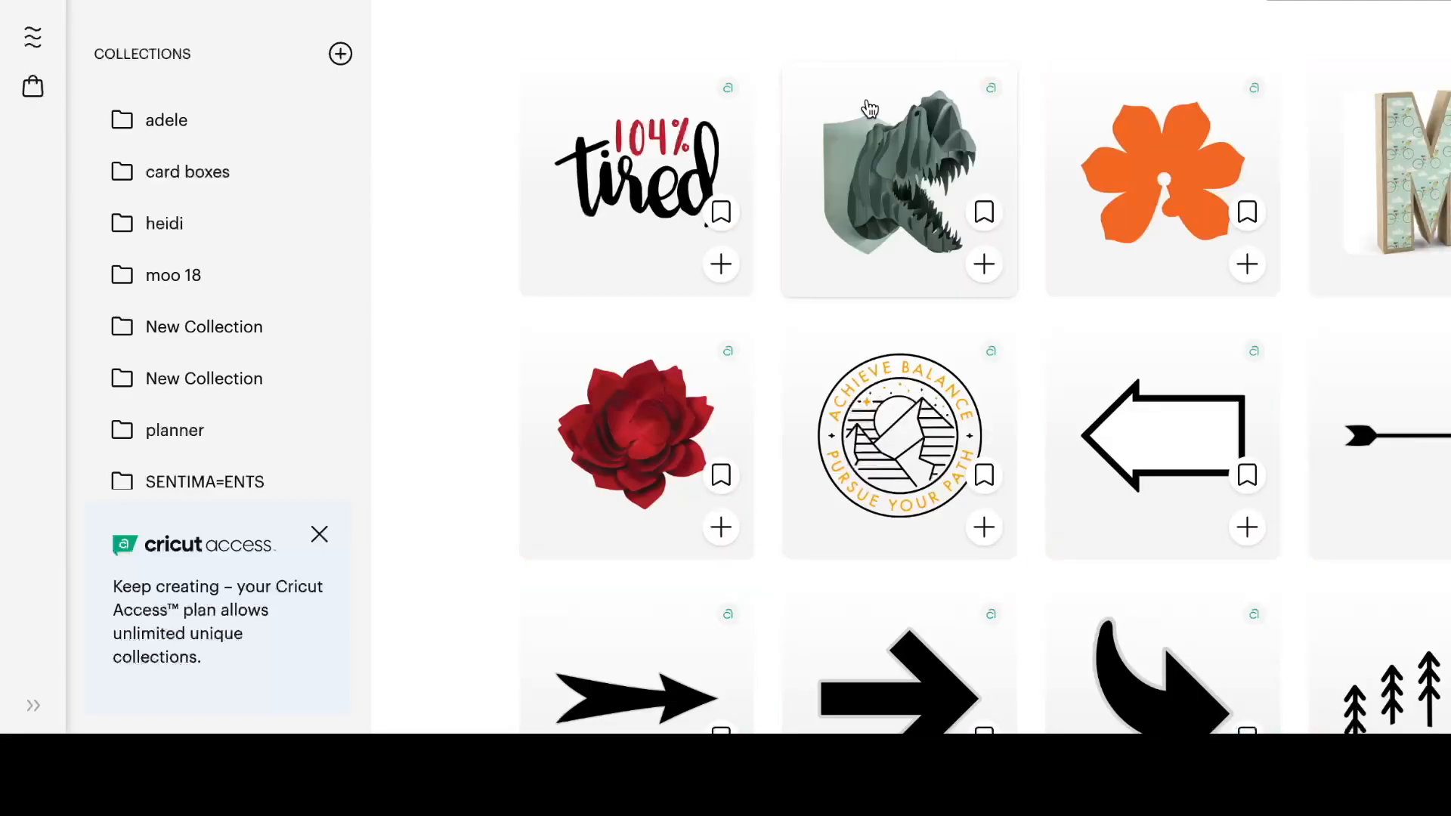
scroll(869, 108, down, 10)
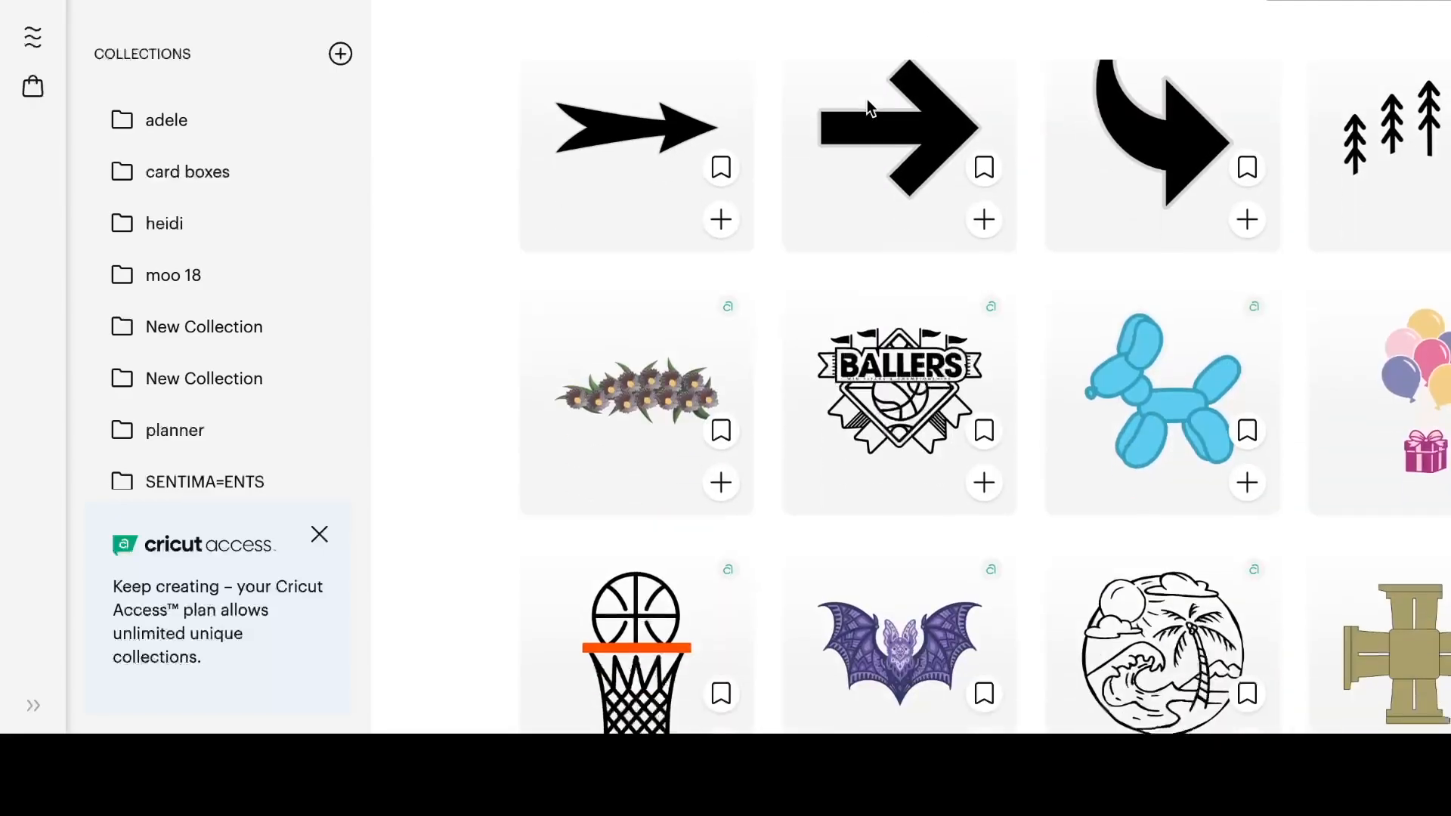
scroll(869, 108, down, 6)
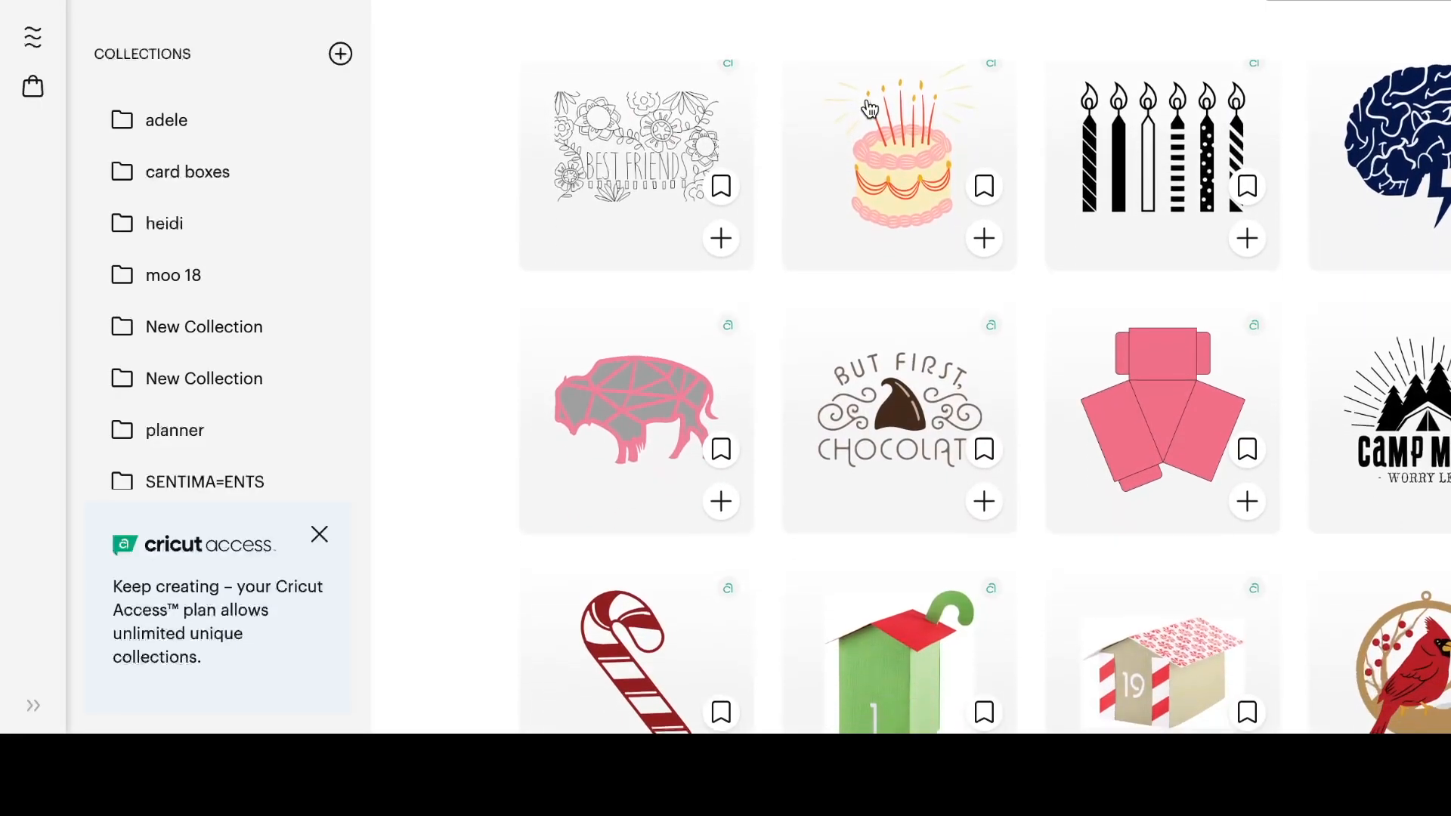
scroll(870, 108, down, 1)
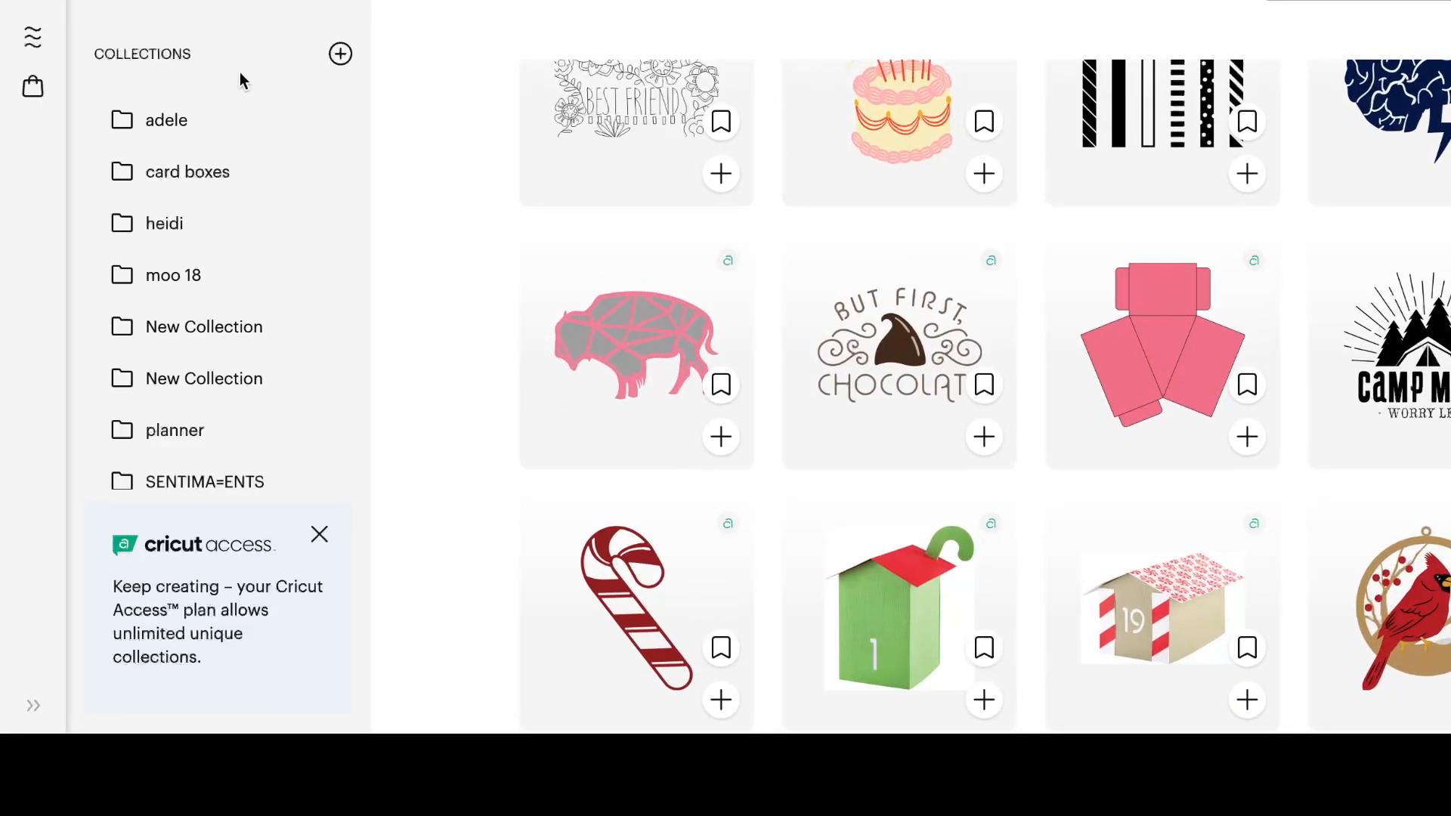
Switch to another image group on the collections page and look through the list of saved collections.
click(258, 3)
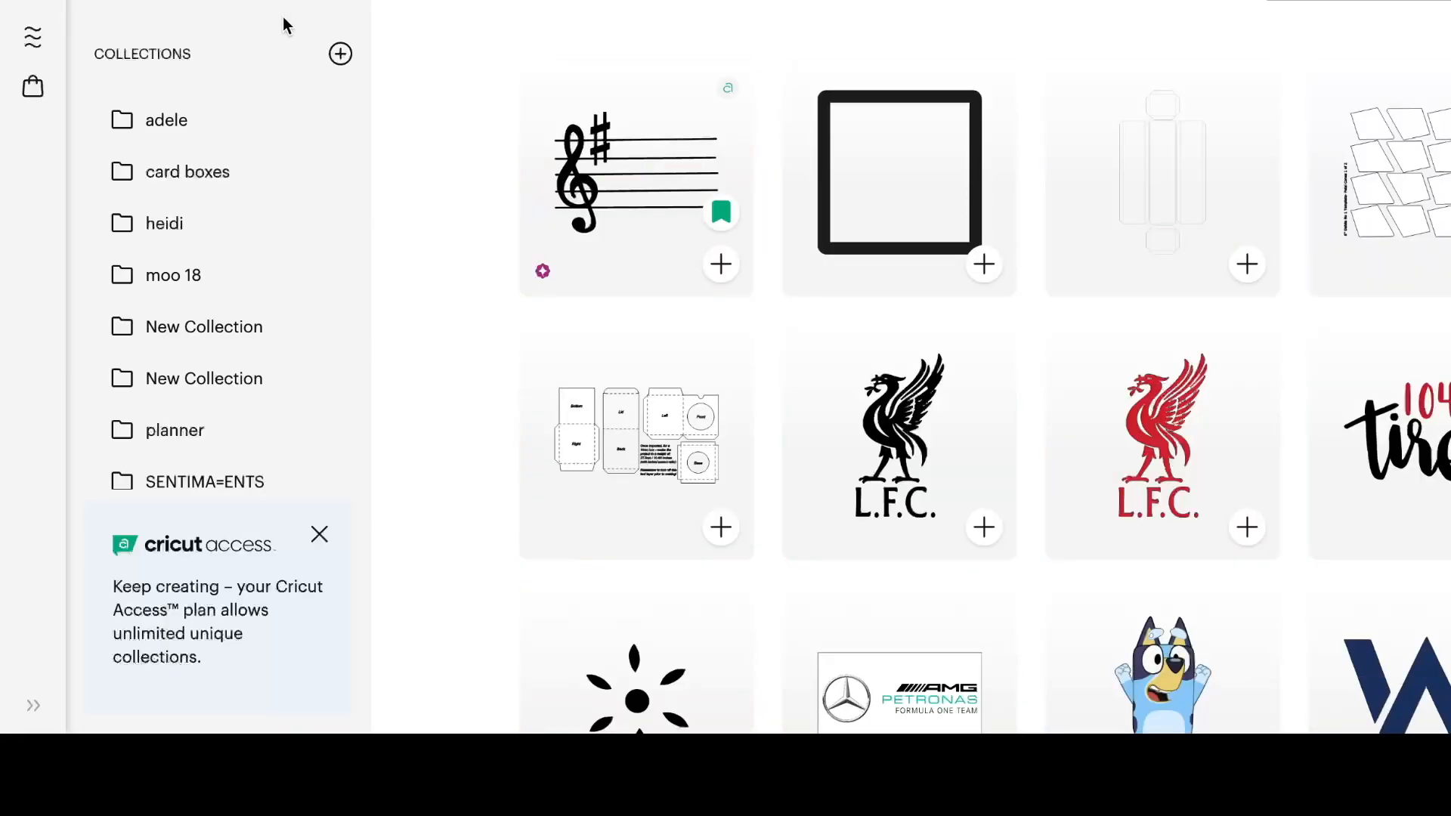
scroll(272, 132, down, 1)
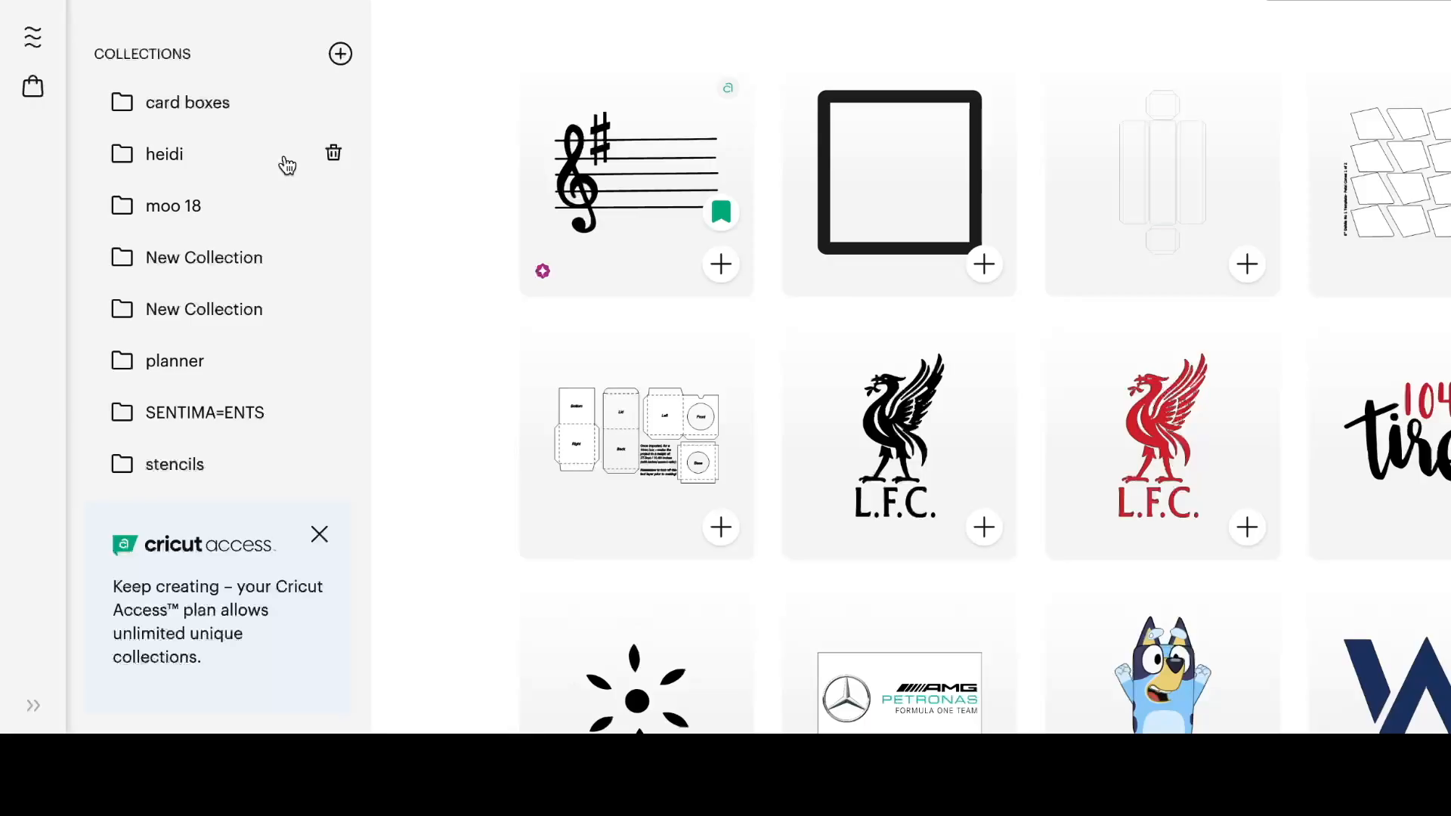
scroll(287, 166, down, 1)
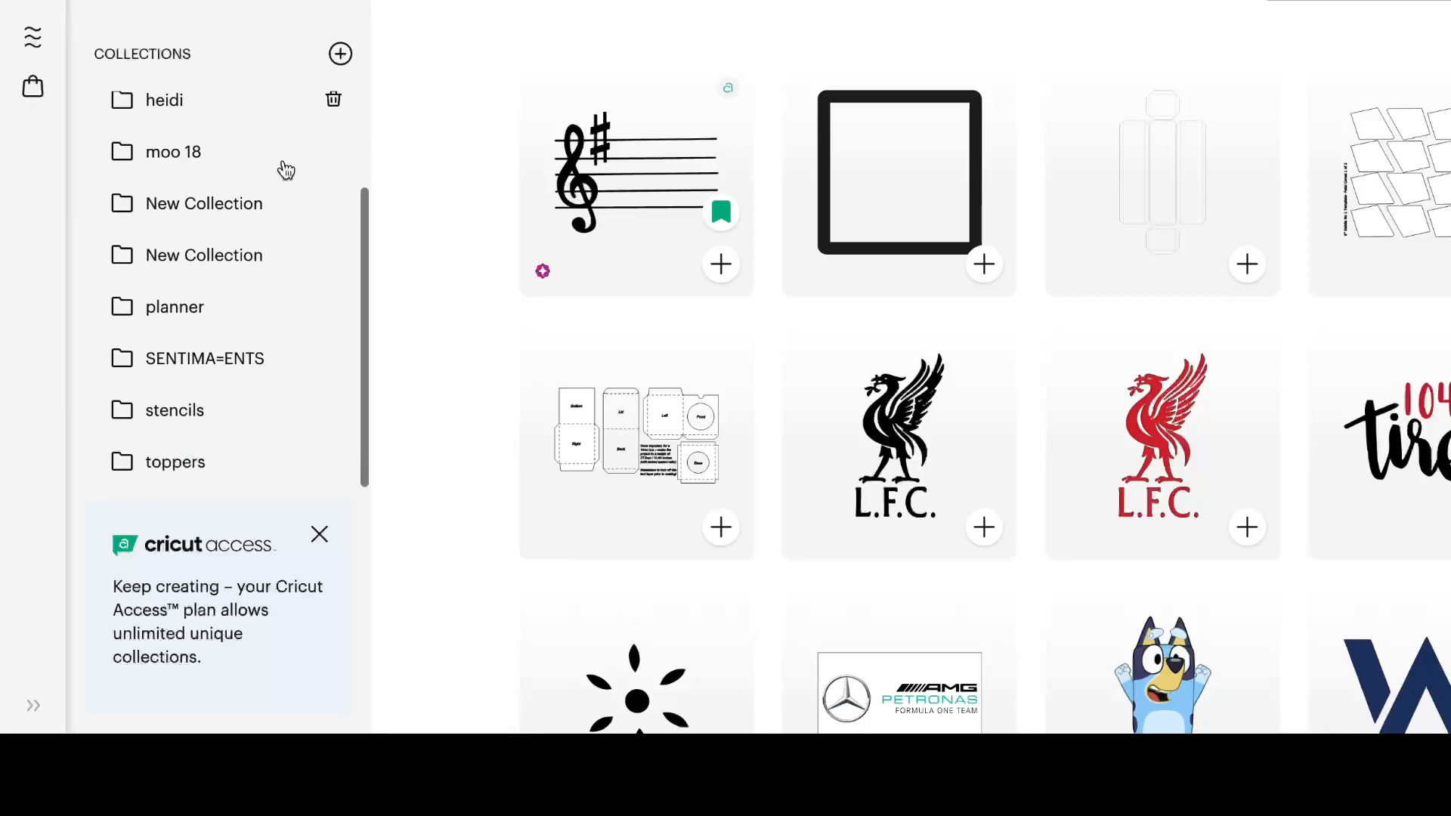
scroll(286, 168, up, 2)
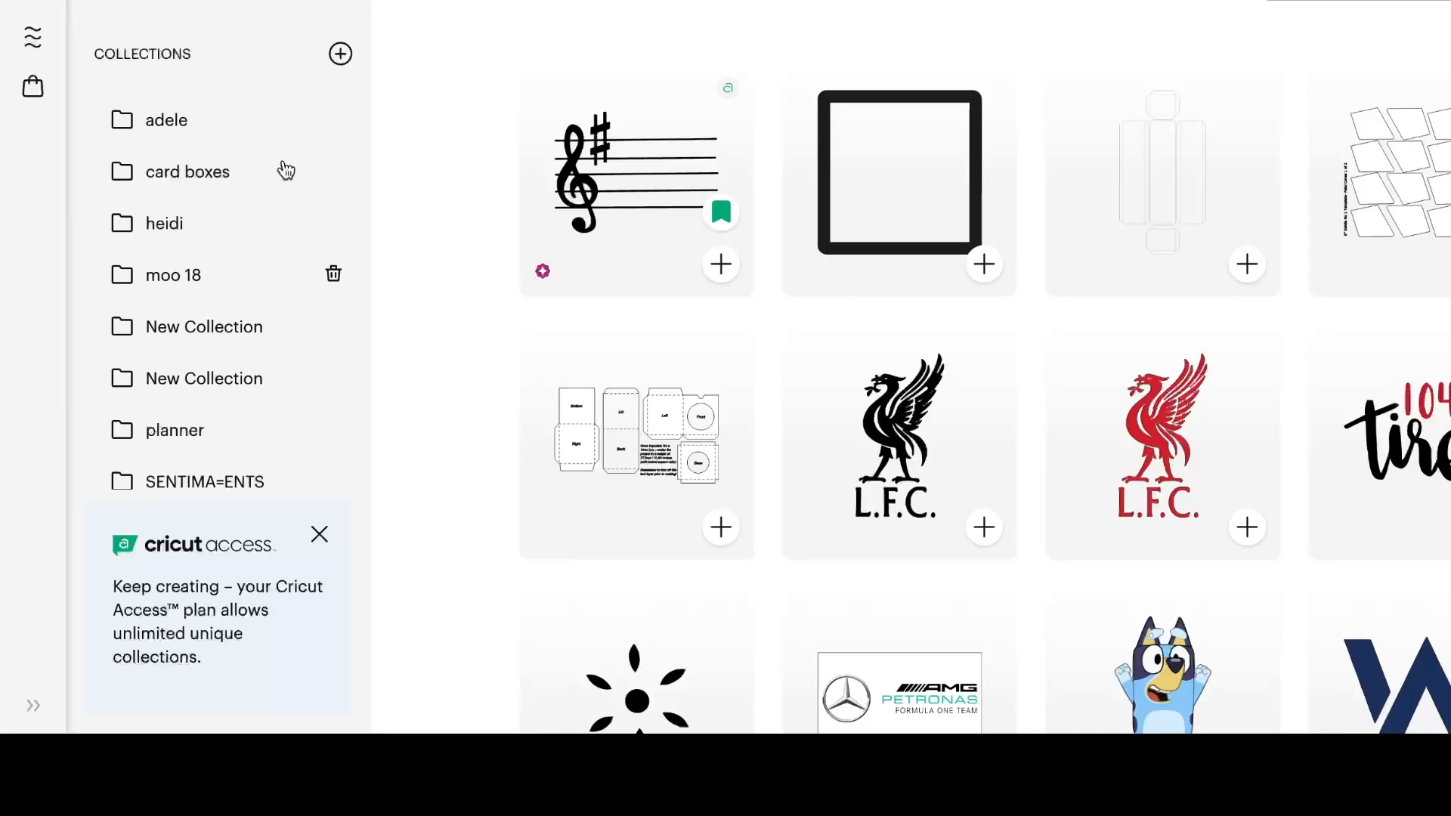
scroll(438, 77, down, 2)
scroll(438, 77, up, 2)
View the Cricut Access subscription page and open the Heat Guide, dismissing the consent notice and sign-up pop-up.
click(34, 4)
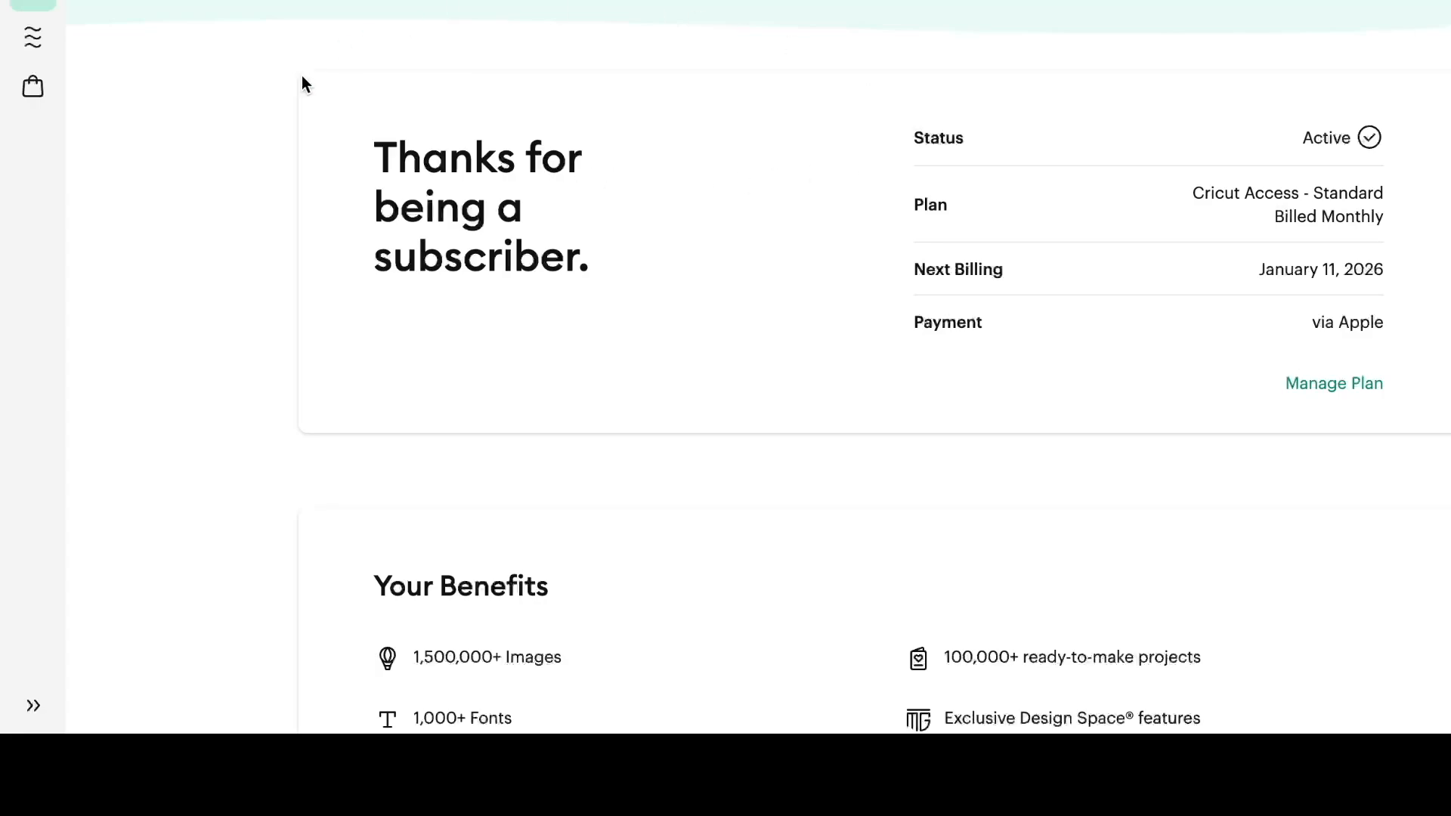
click(36, 37)
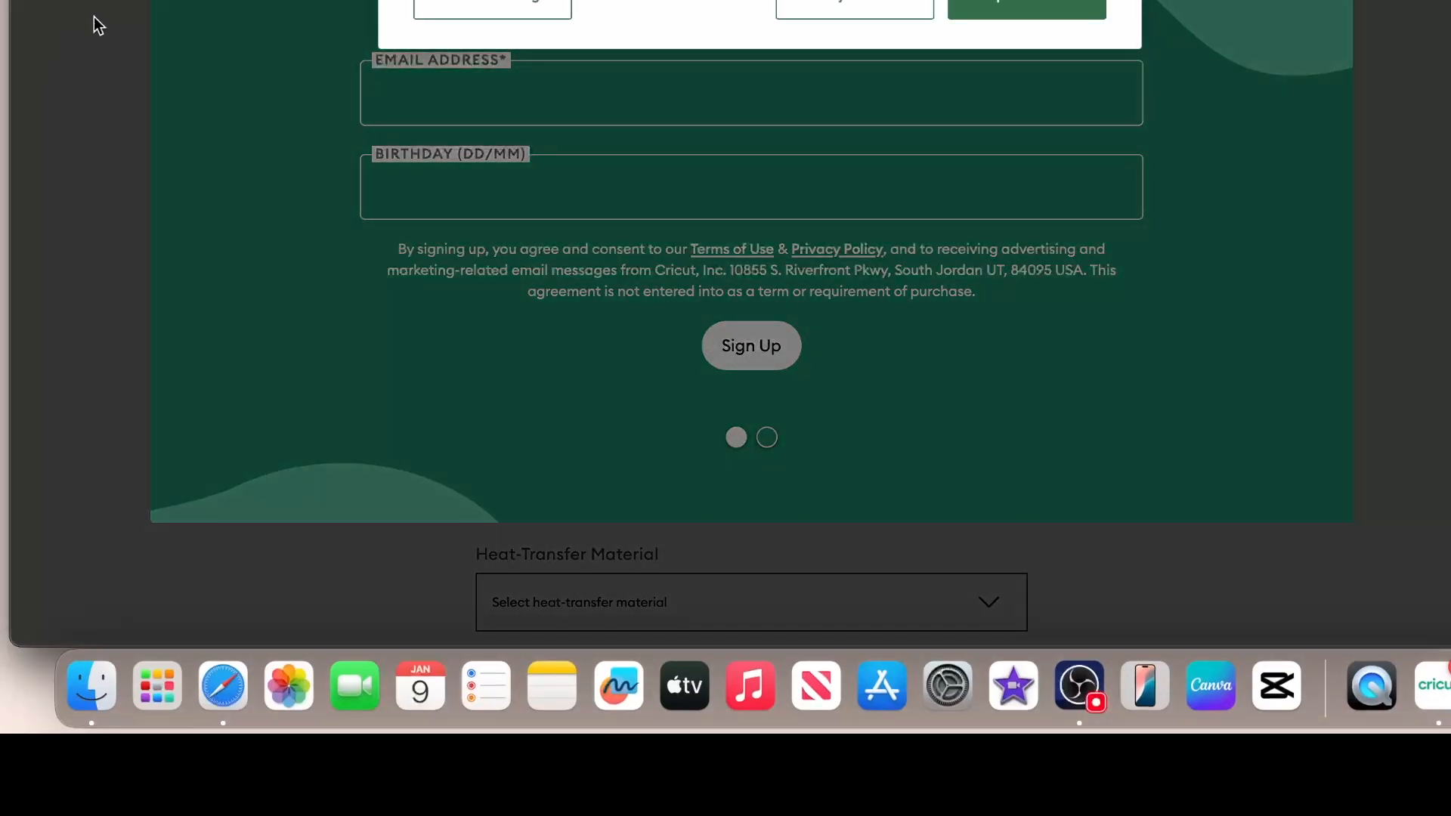
click(993, 12)
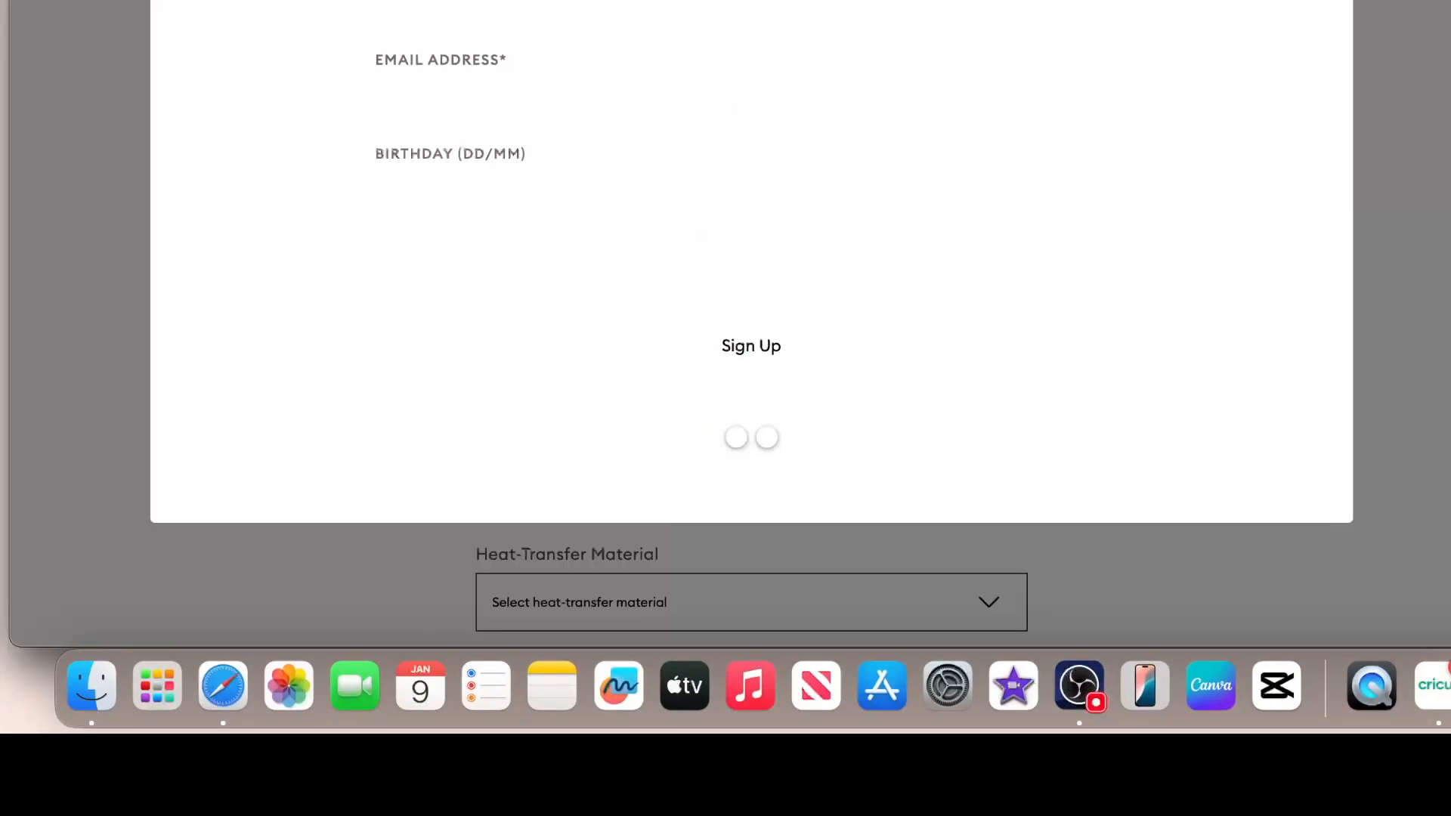
key(Escape)
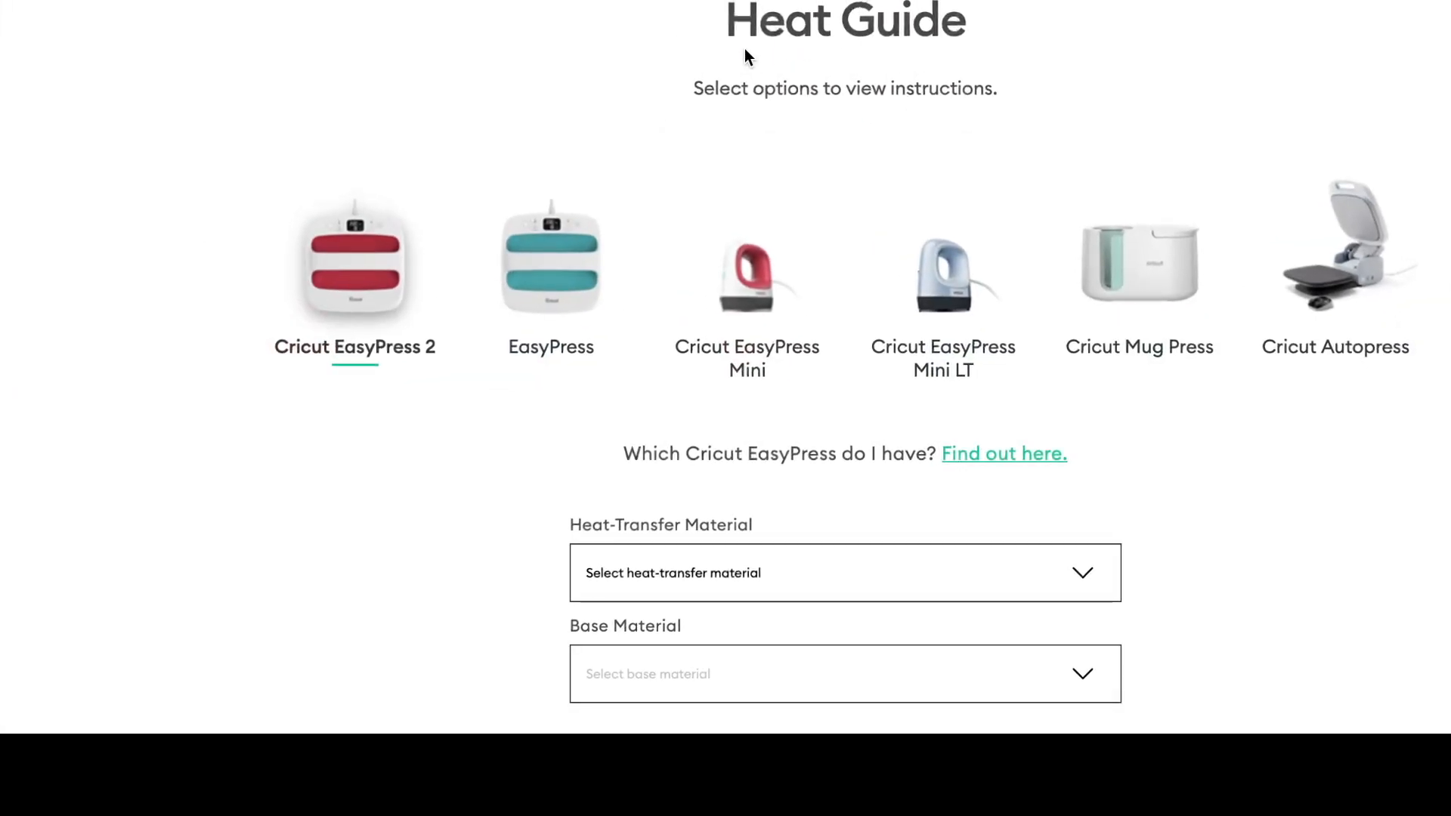
Look up the Cricut EasyPress 2 instructions for Everyday Iron-On / Lite / Metallic on Cardstock with the Cricut Pressing Mat.
scroll(863, 91, down, 7)
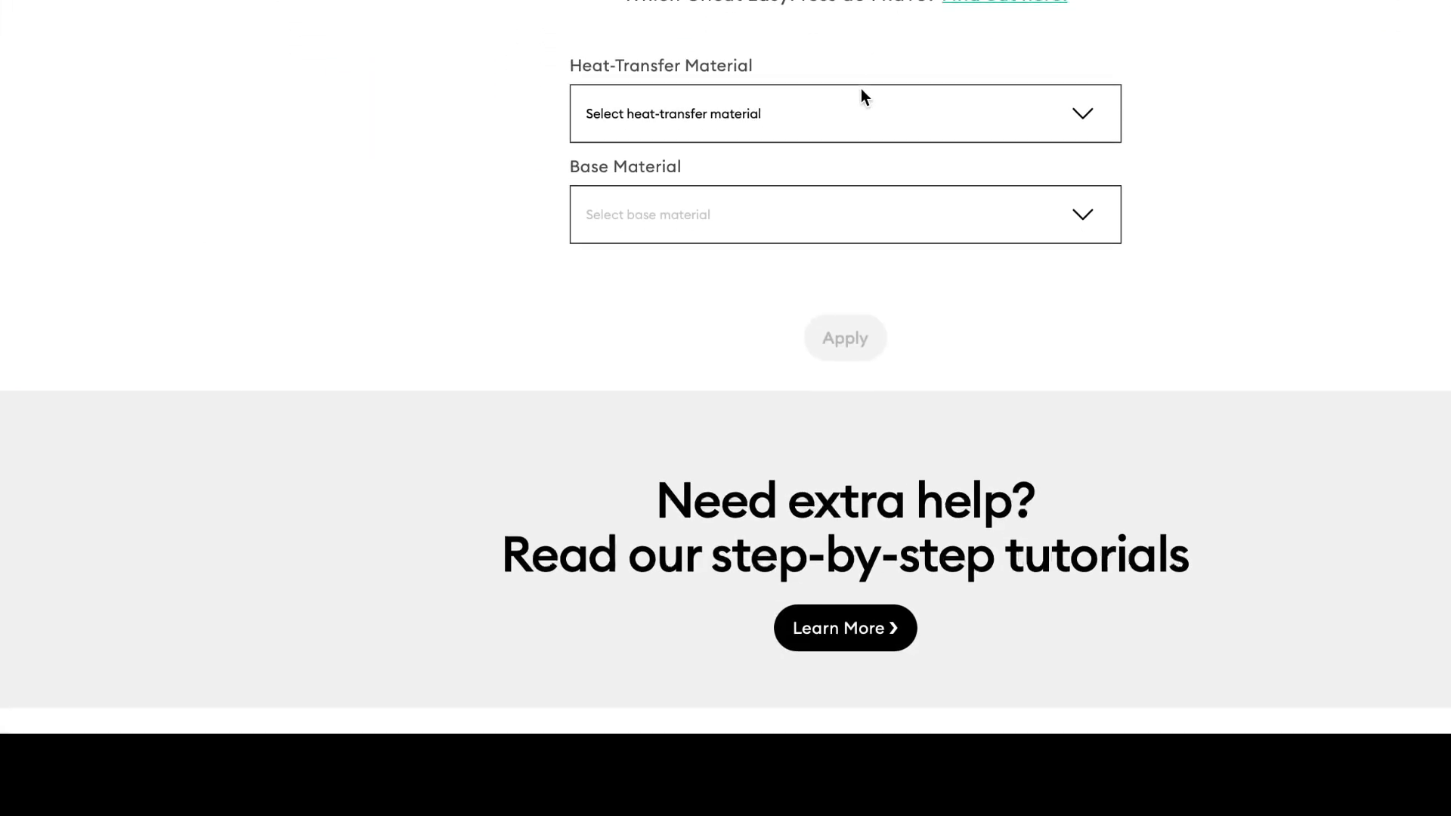
scroll(917, 83, up, 2)
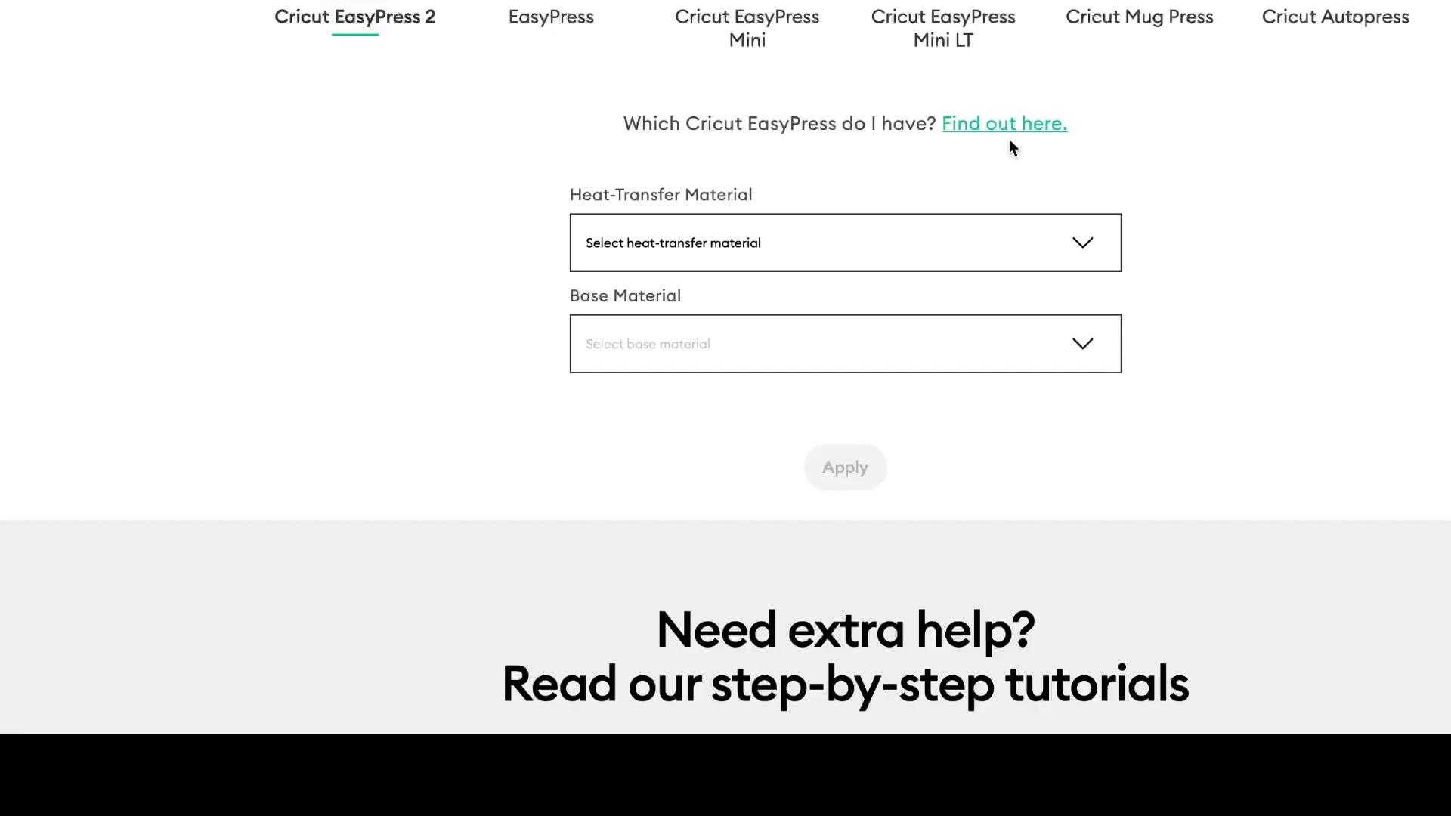
click(960, 238)
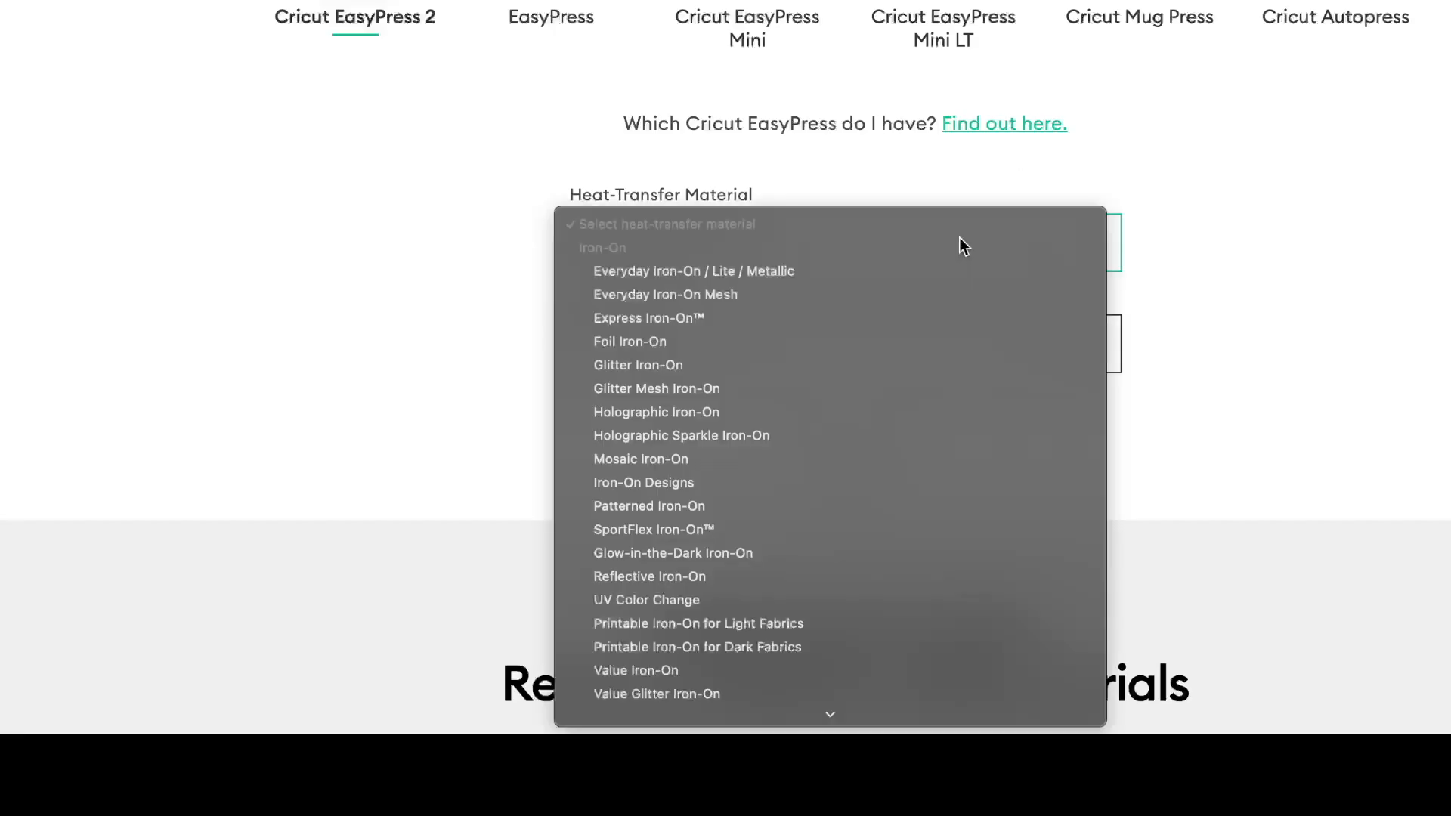
click(833, 271)
click(768, 352)
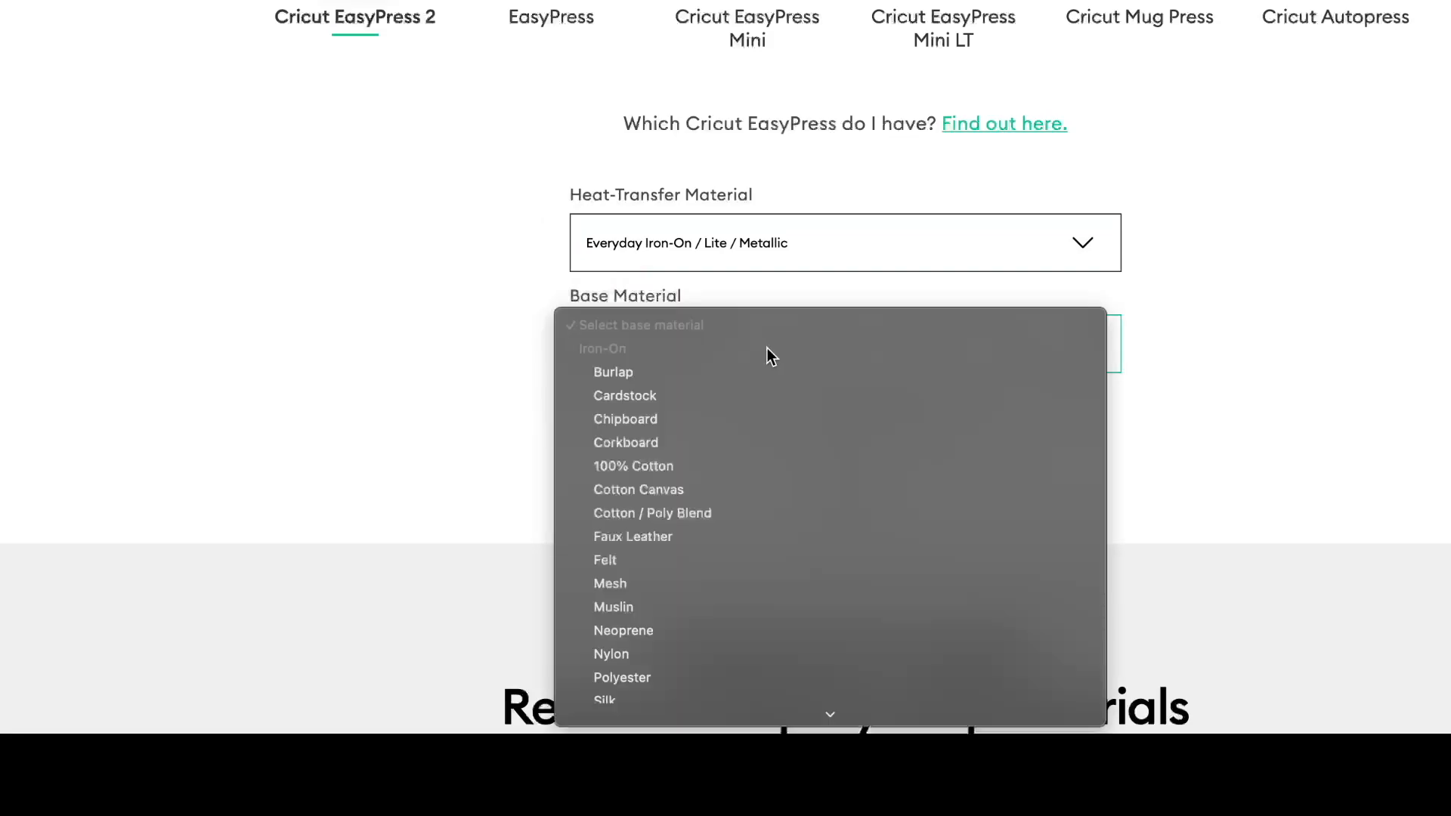
click(691, 402)
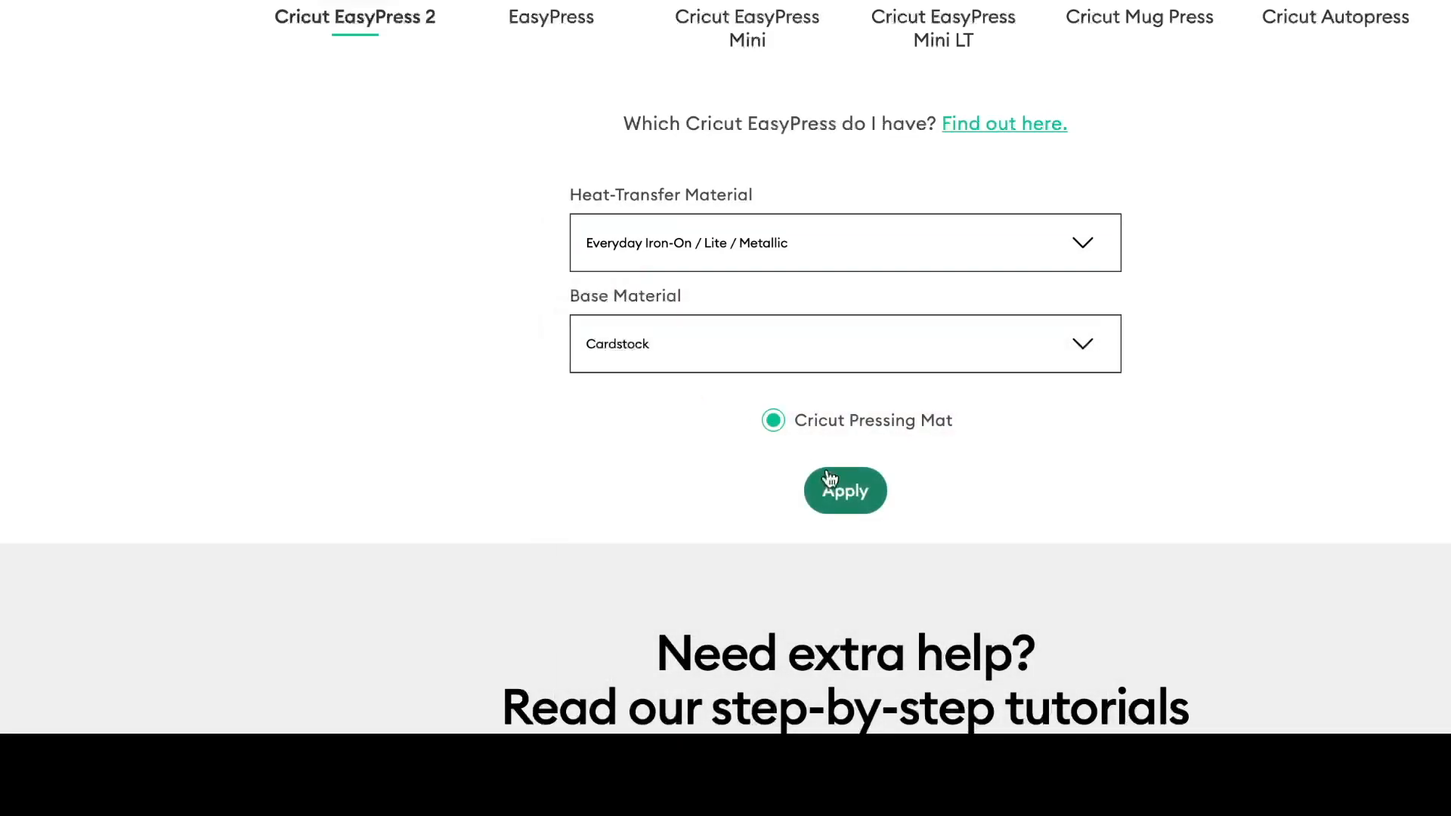
click(846, 493)
scroll(848, 499, down, 10)
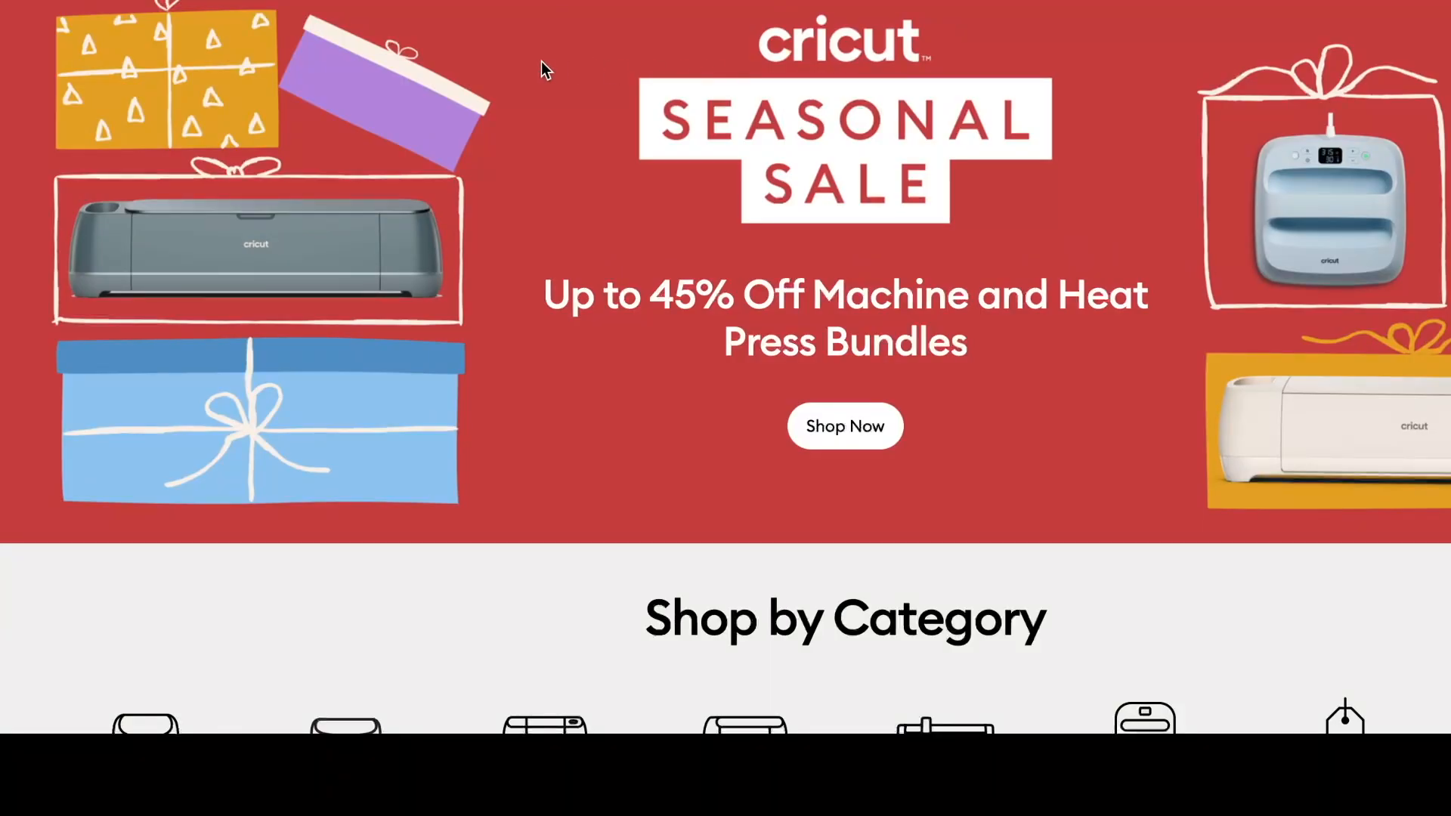
Browse the Cricut shop page, from the Seasonal Sale banner to the Shop by Category section.
scroll(969, 120, down, 8)
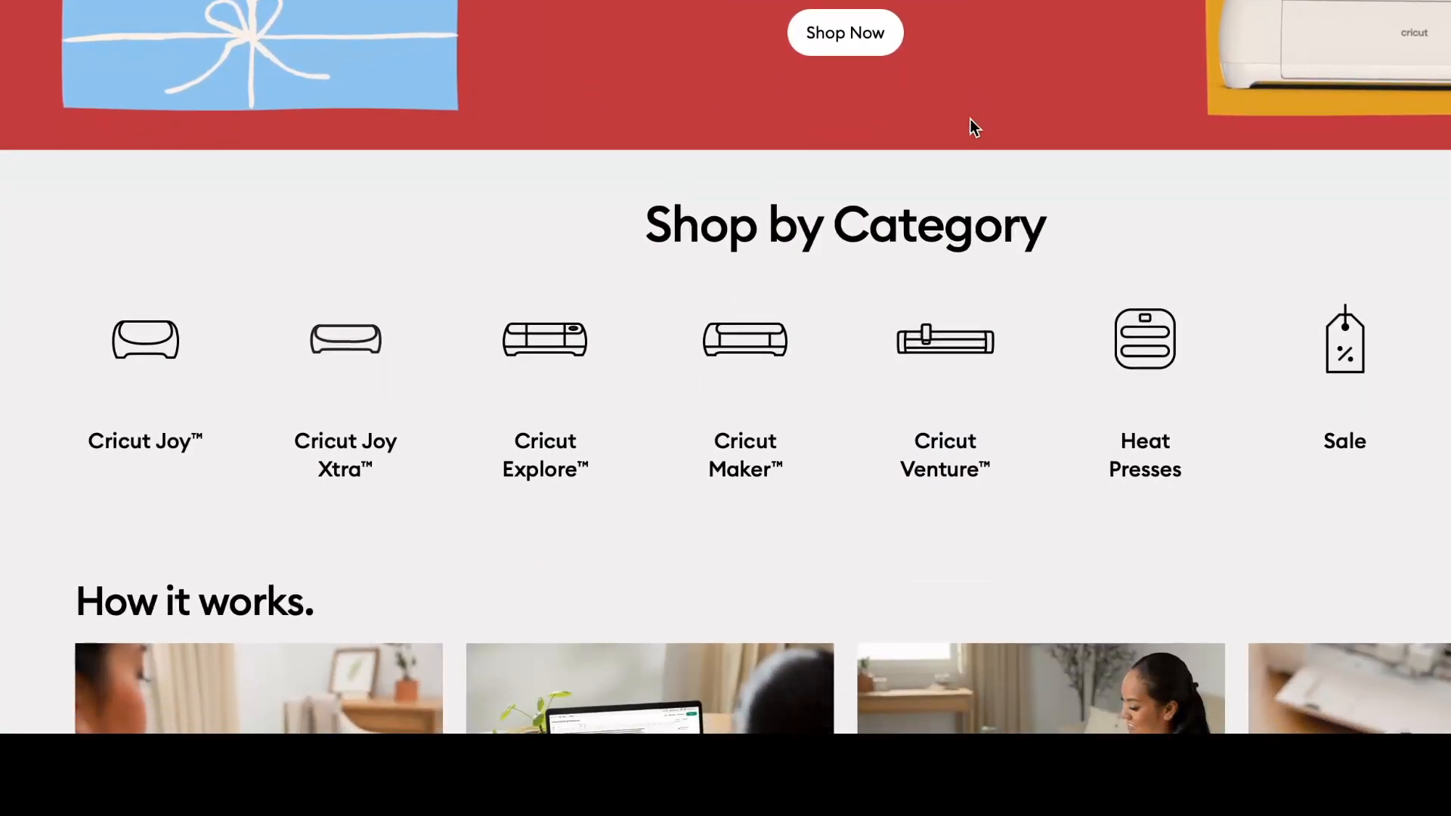
scroll(969, 119, up, 6)
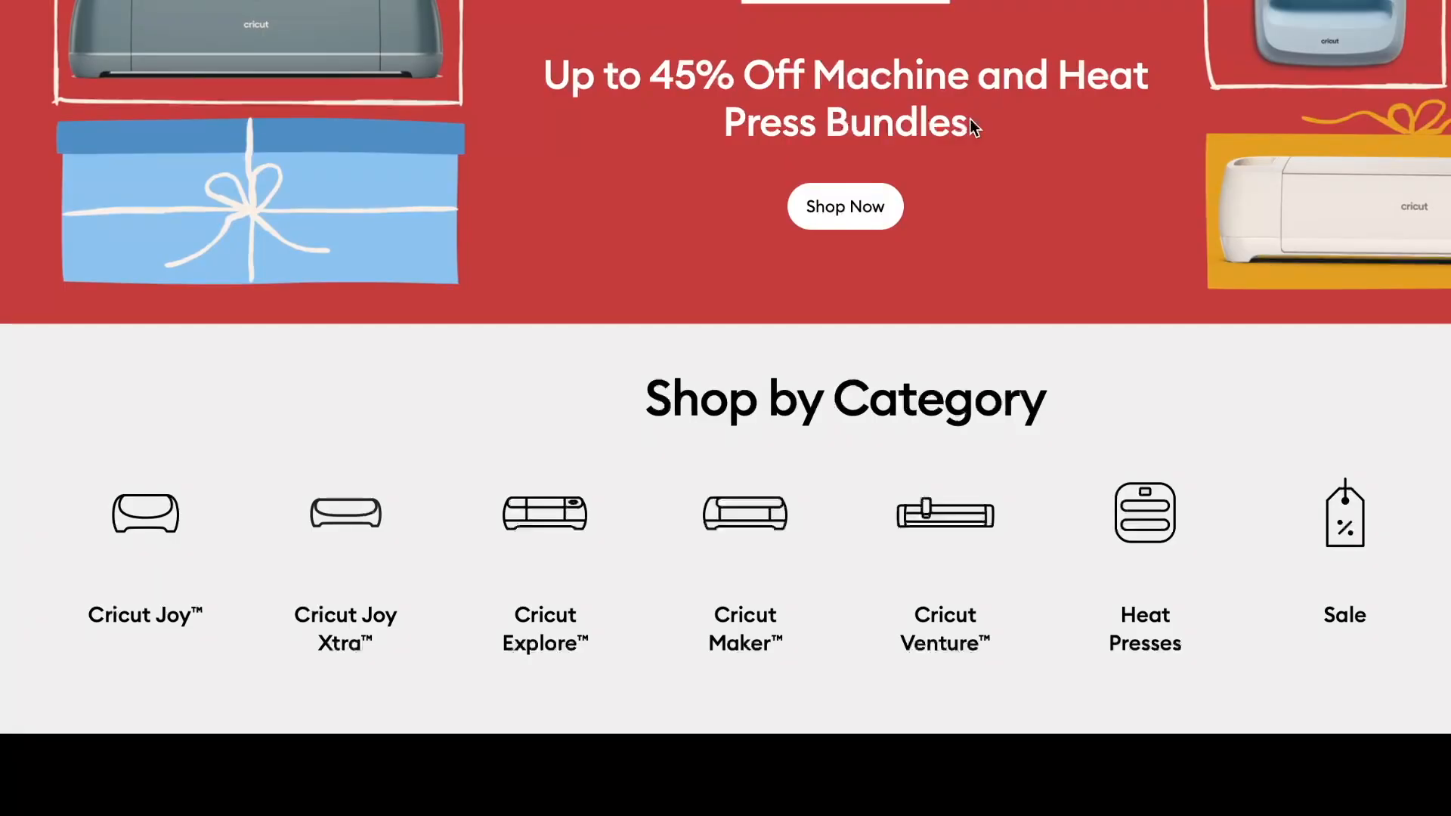
scroll(973, 127, up, 3)
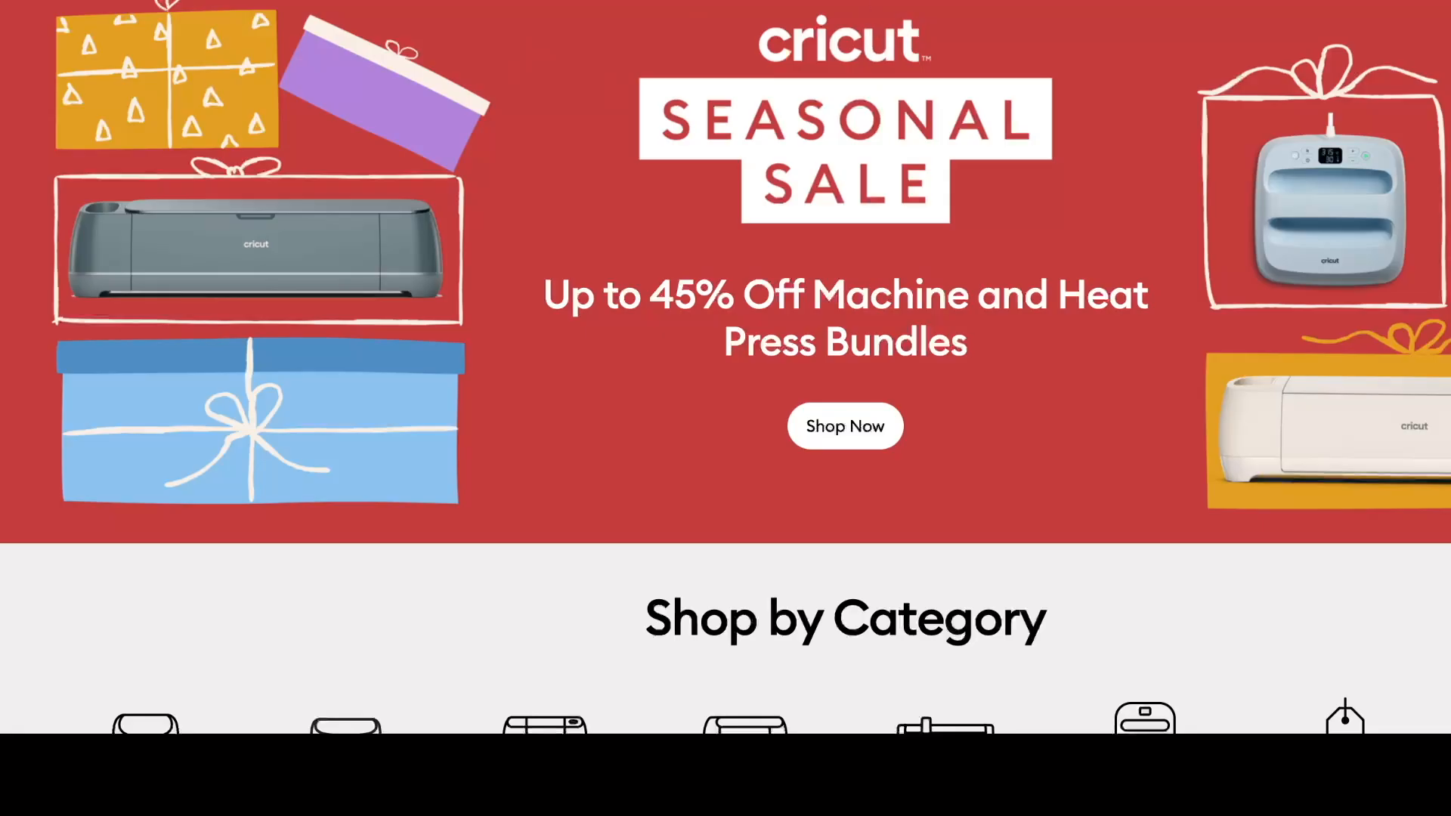
scroll(726, 367, down, 1)
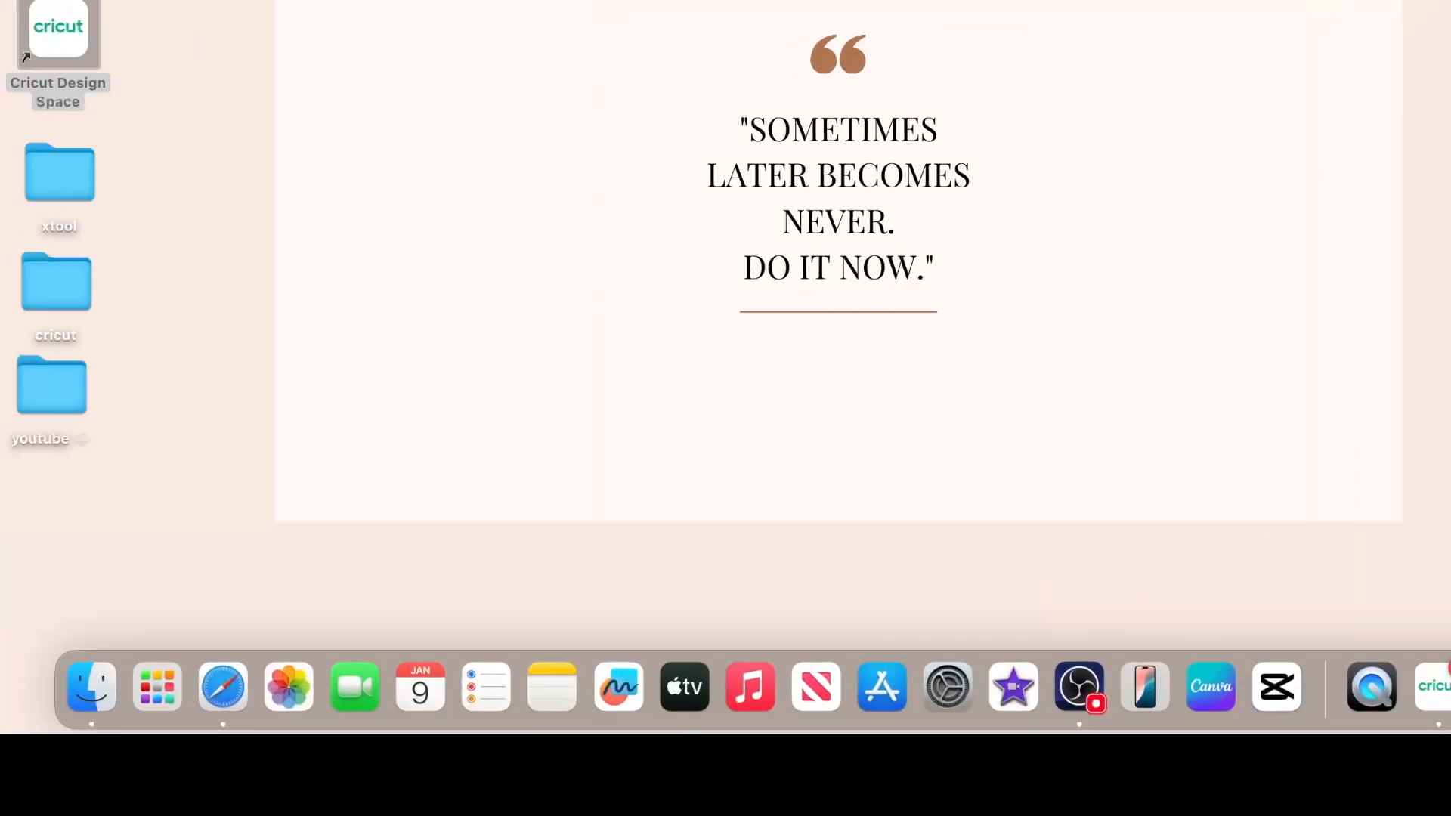
Switch to Cricut Design Space, search for T-shirt projects and look through the results.
click(1434, 686)
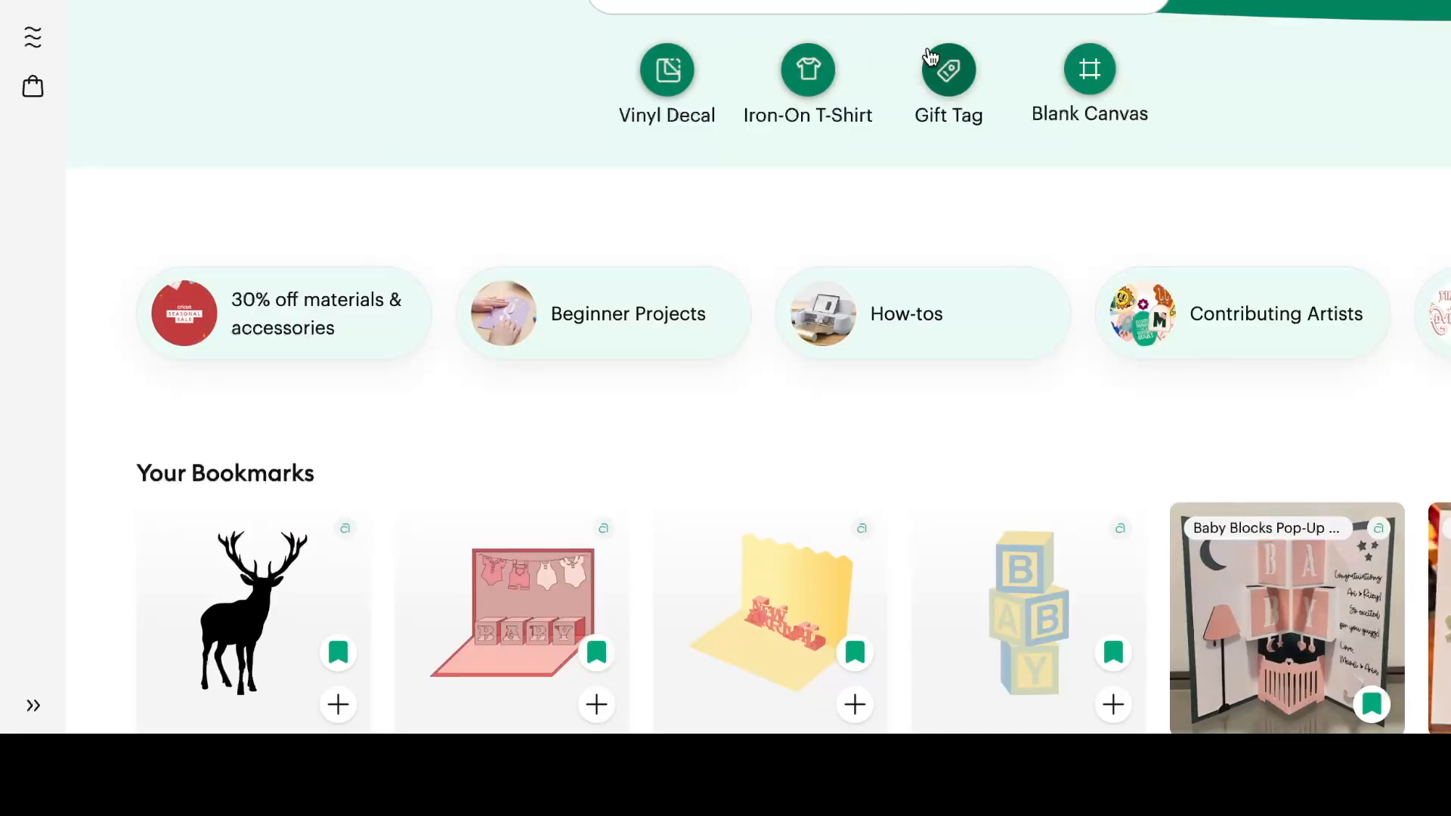
click(665, 5)
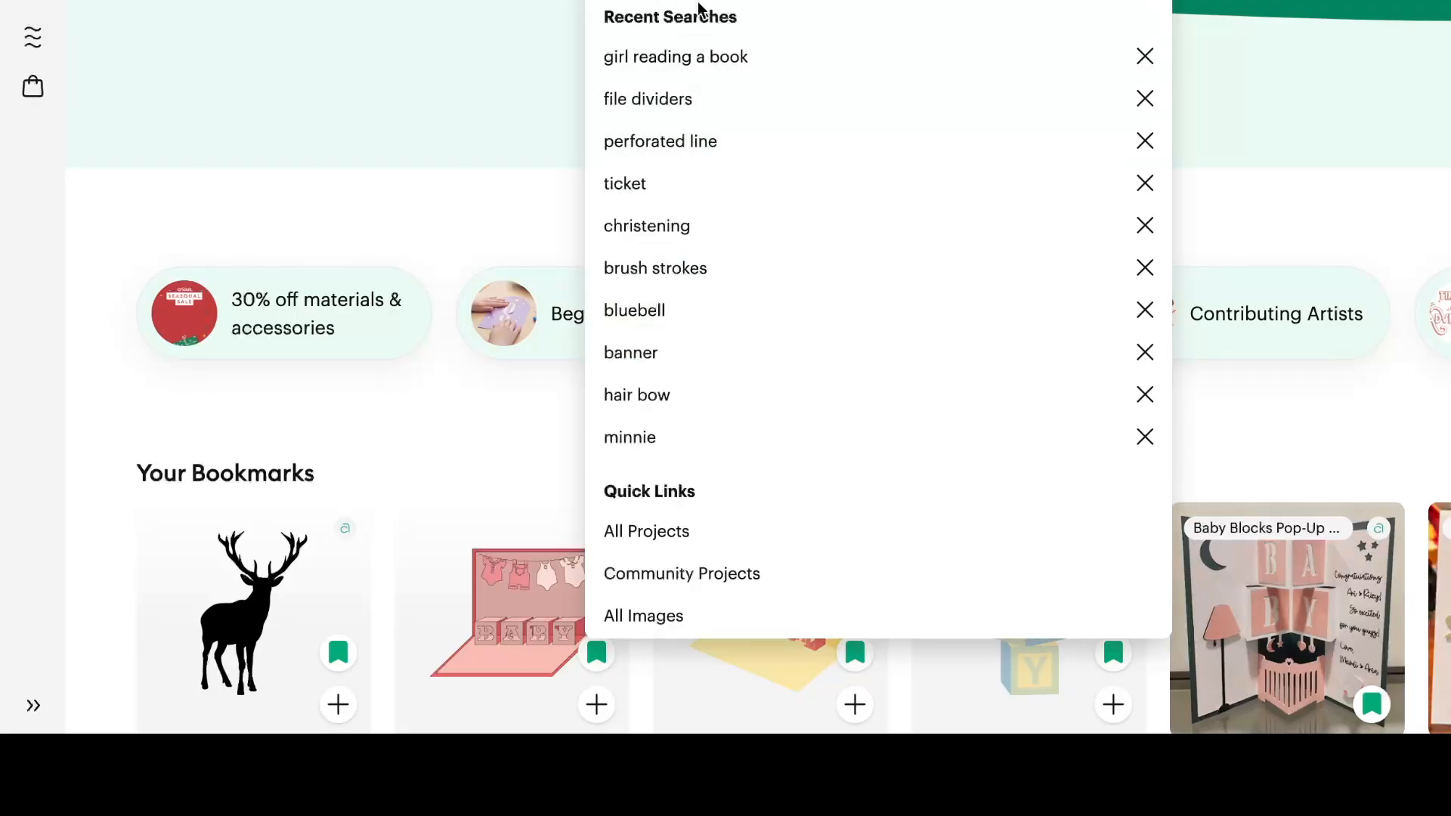
text(t)
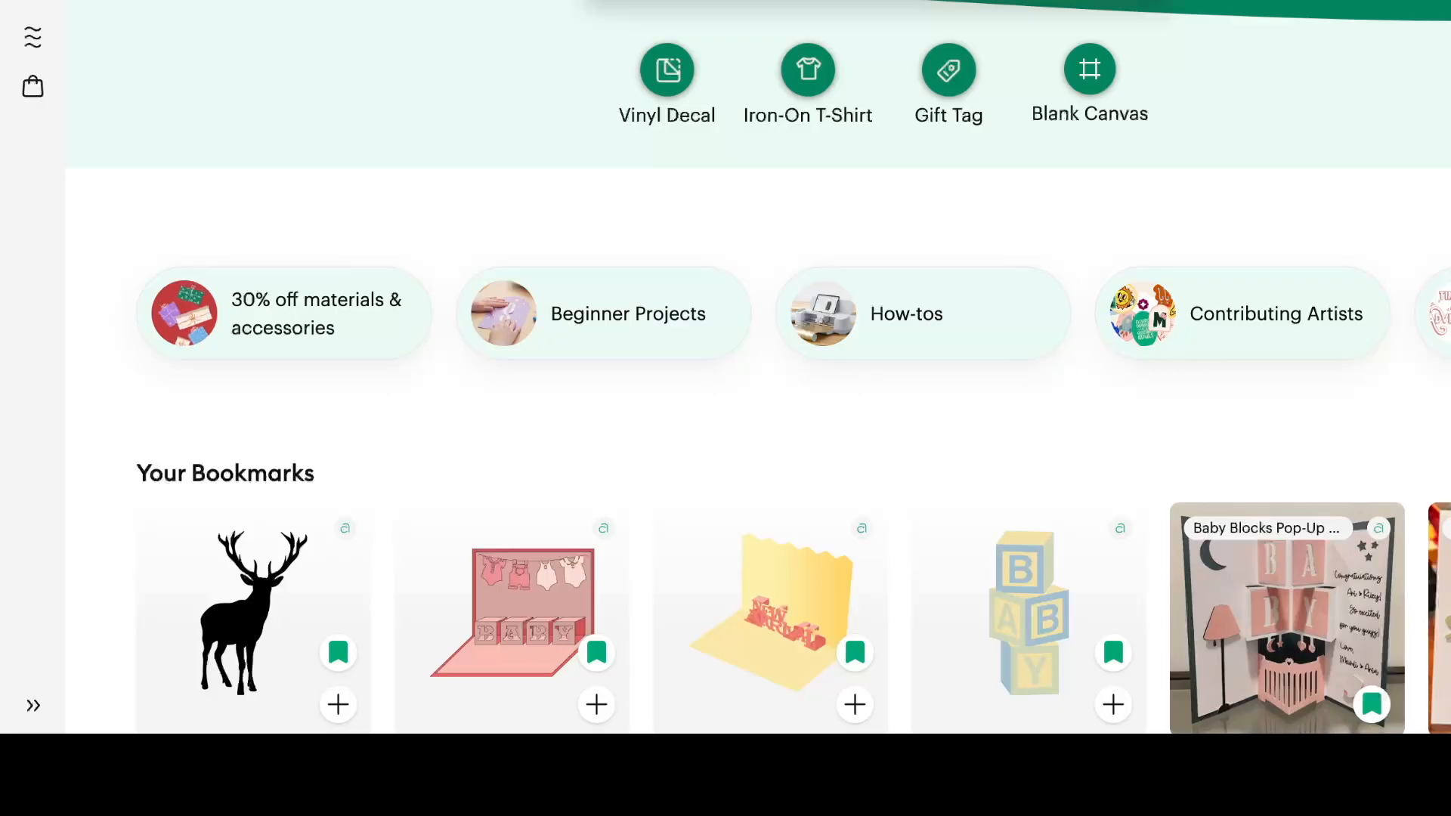
key(BackSpace)
key(BackSpace)
key(BackSpace)
text(t)
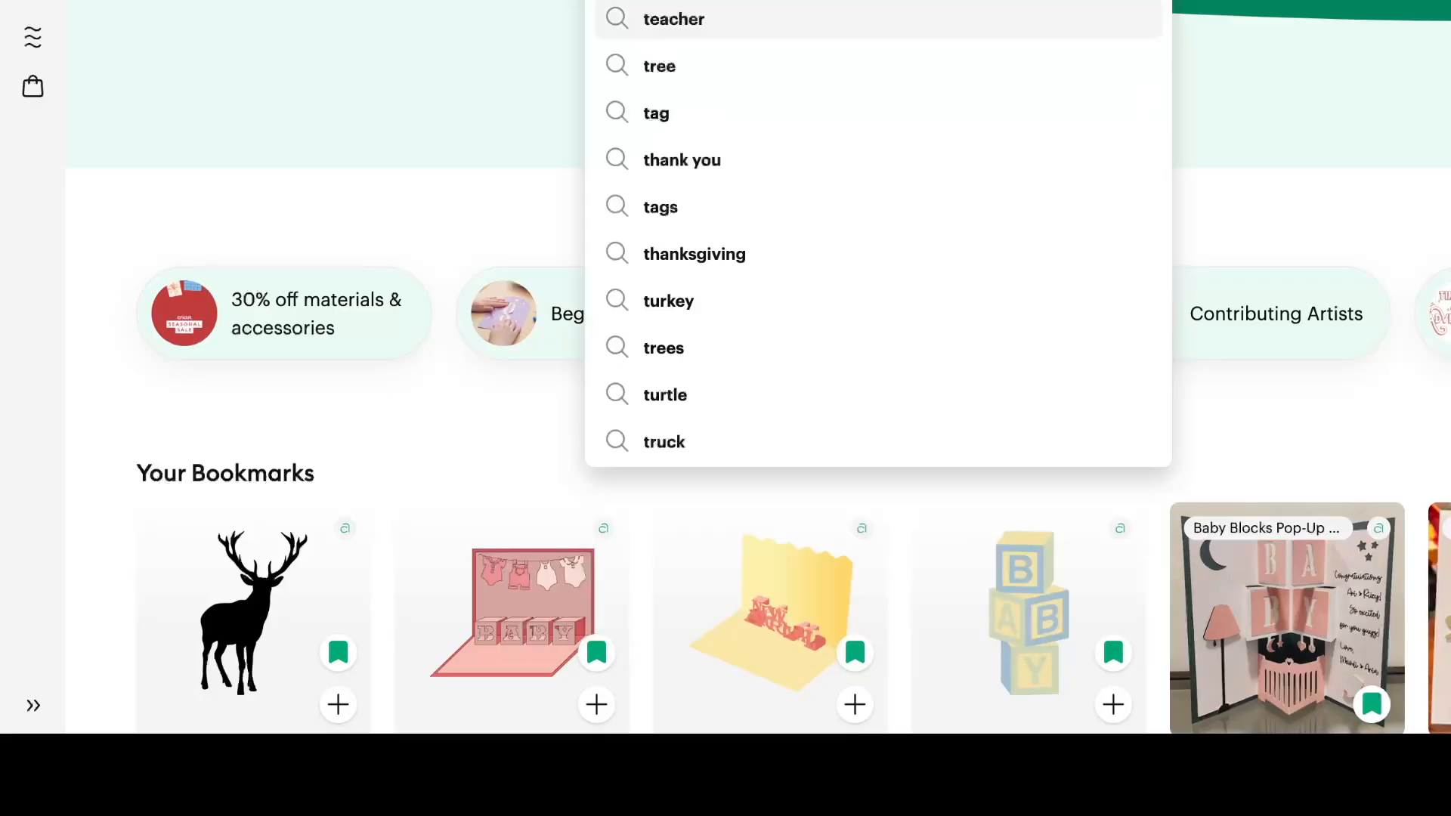
key(Return)
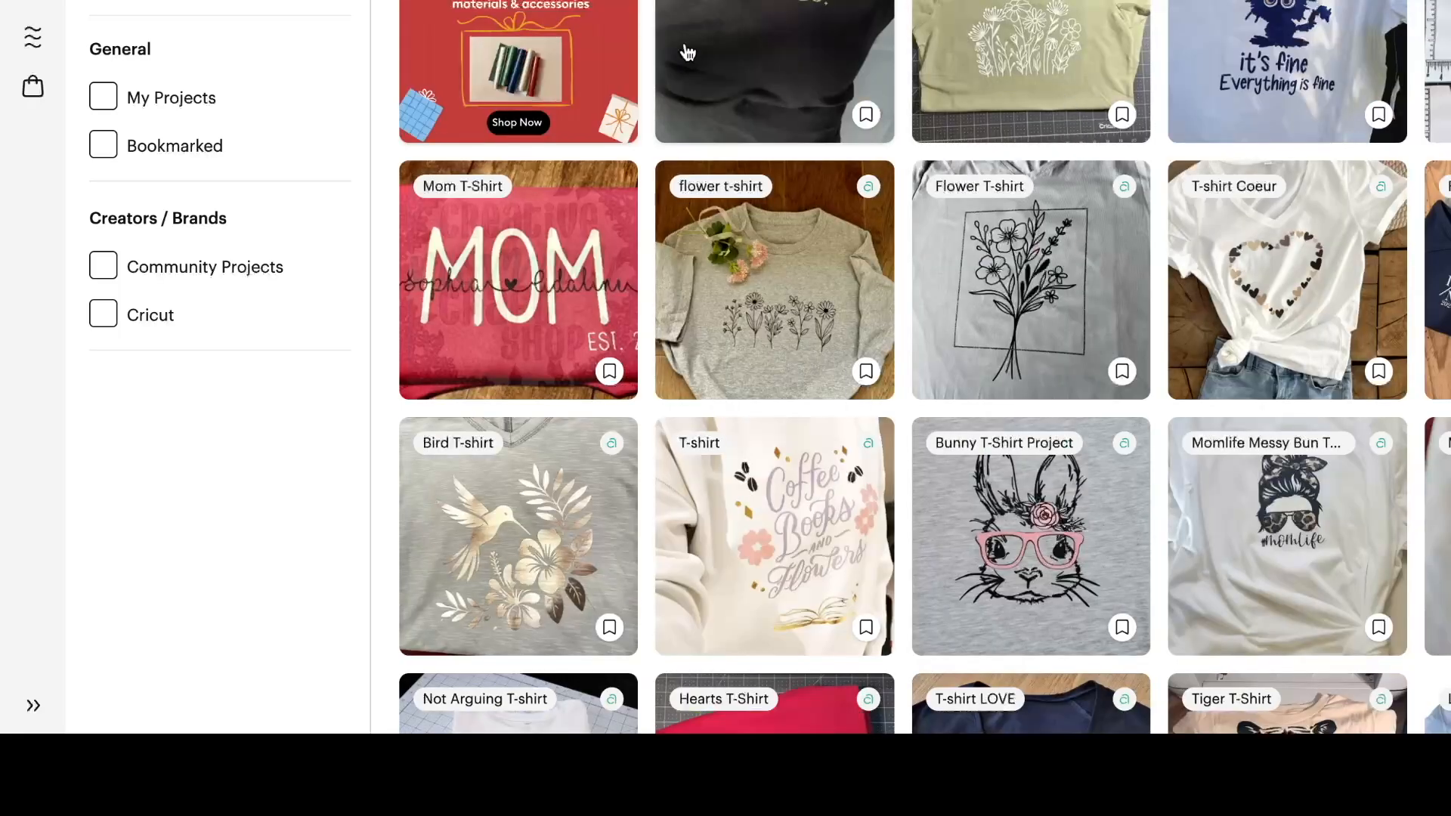
scroll(685, 49, down, 4)
scroll(685, 48, up, 4)
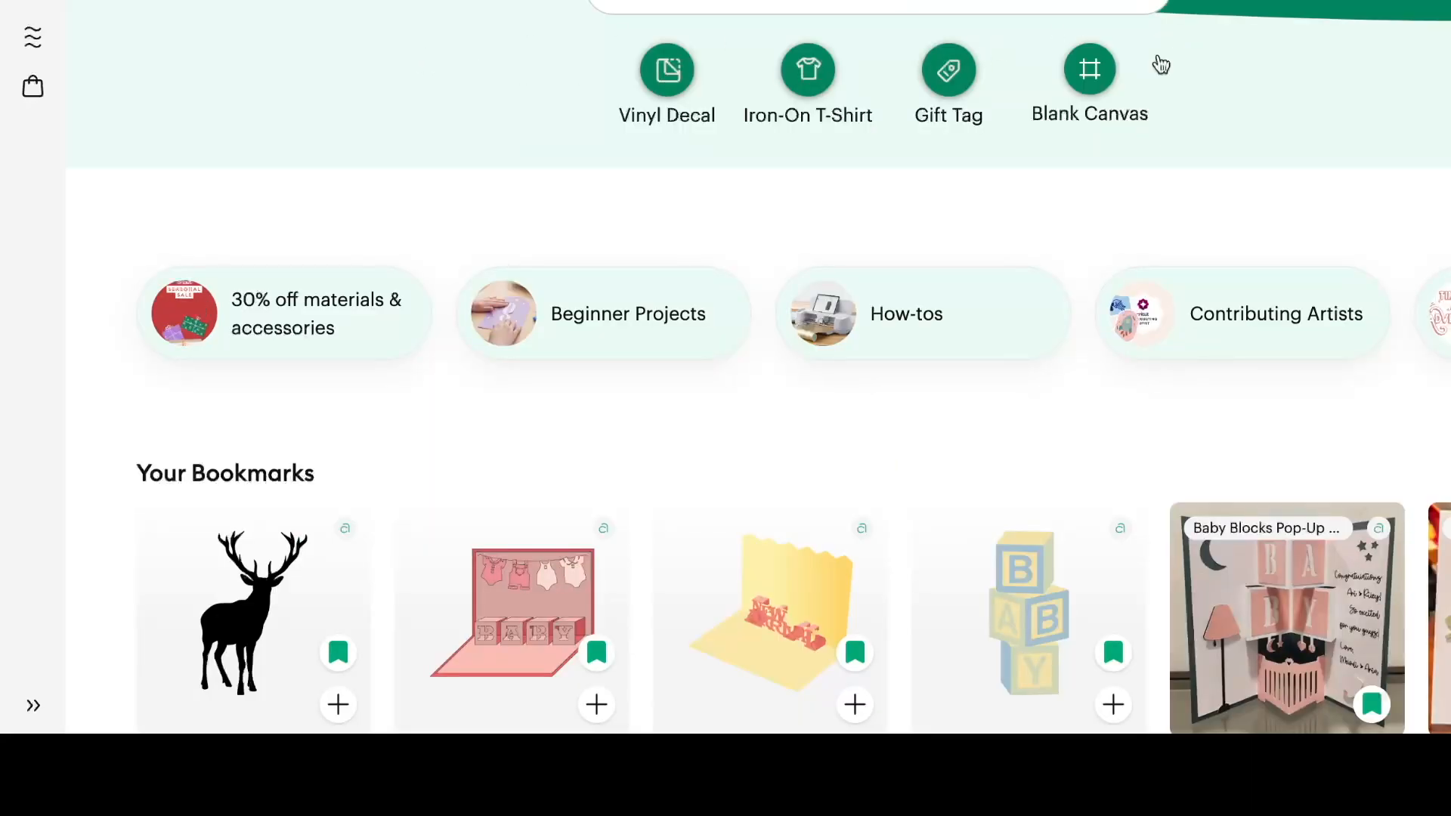
Create a vinyl decal project for a 24 oz / 710 ml water bottle and dismiss the Templates tip.
click(669, 102)
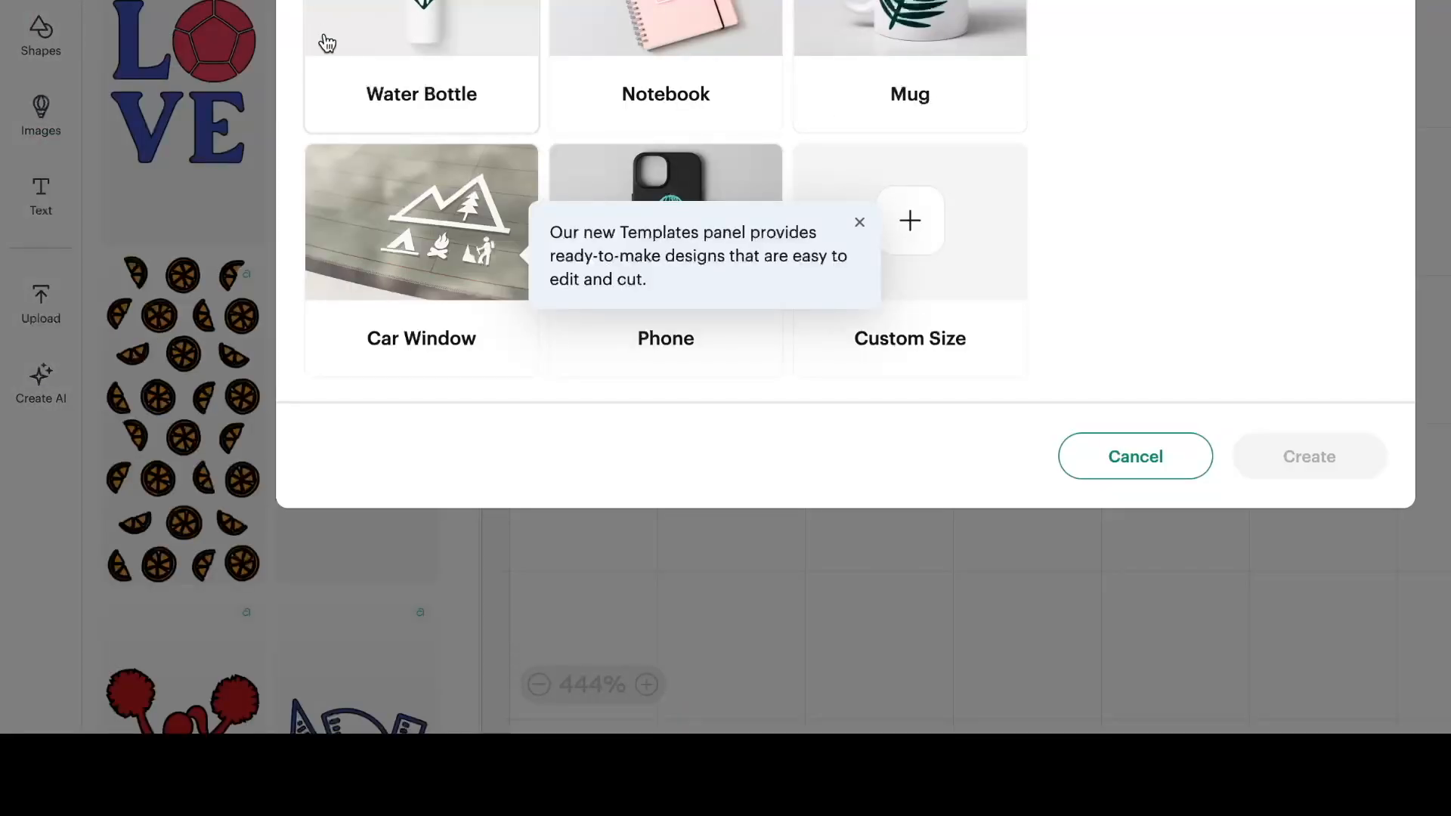
click(421, 15)
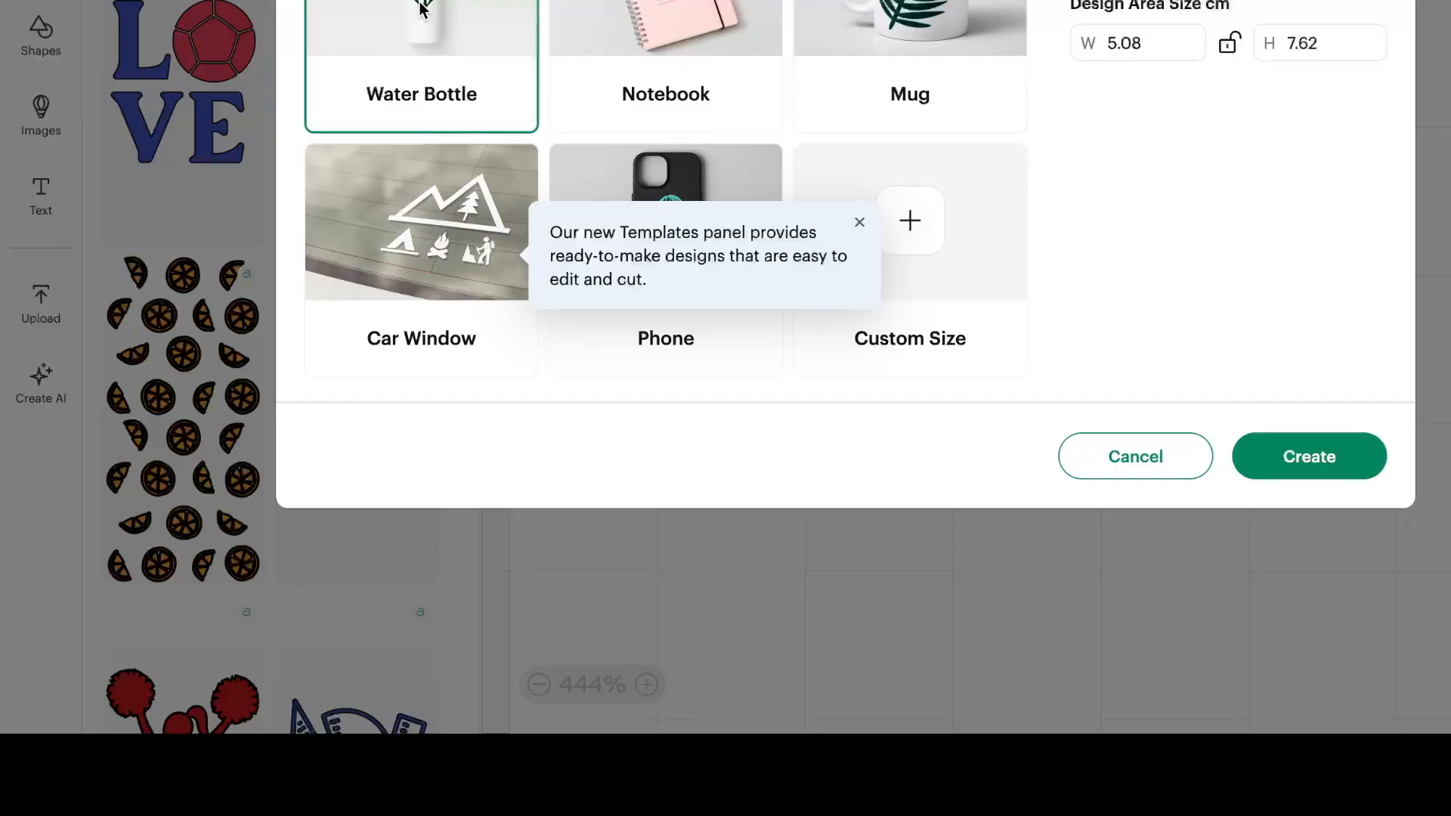
click(1228, 2)
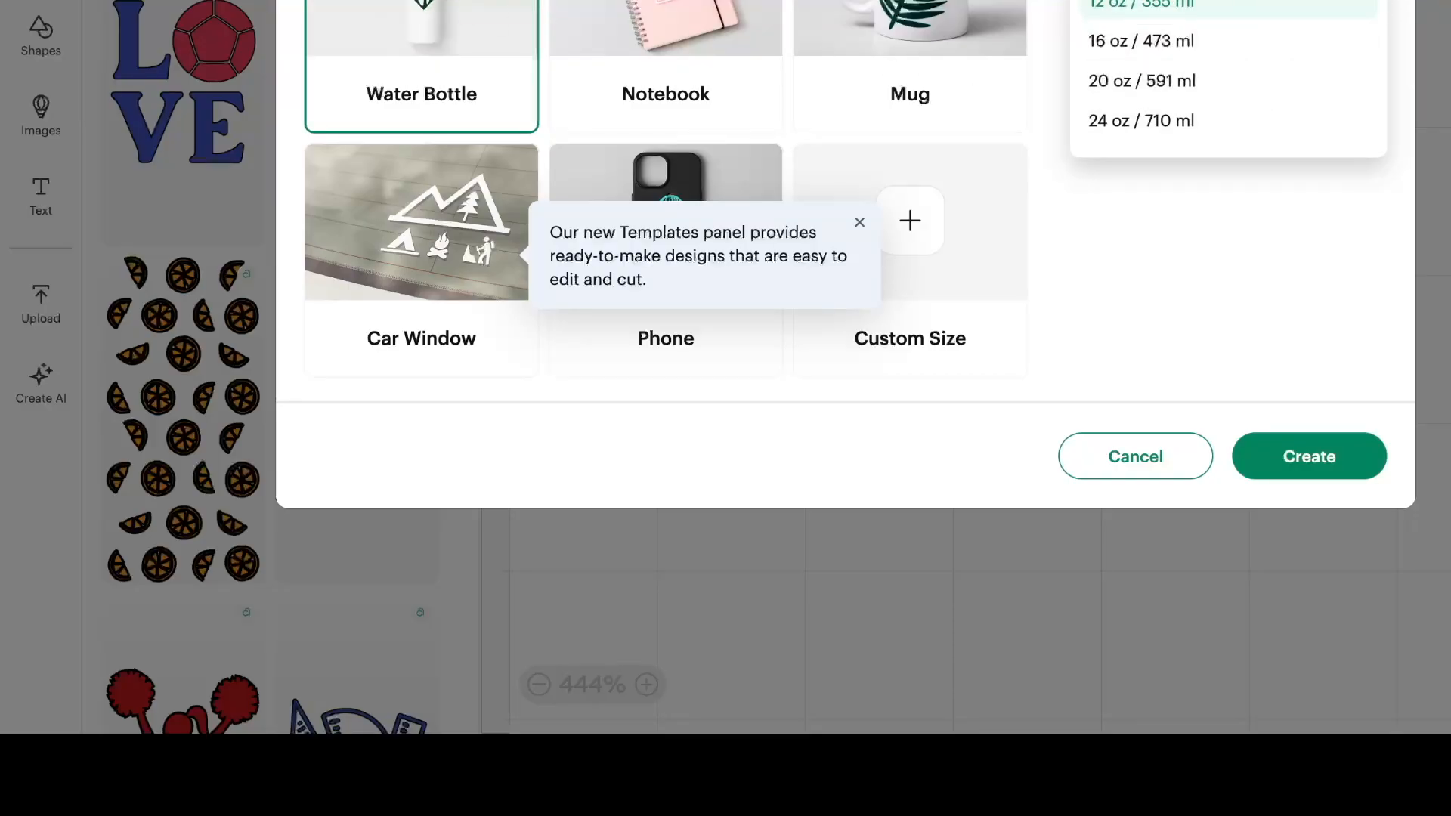
click(1164, 2)
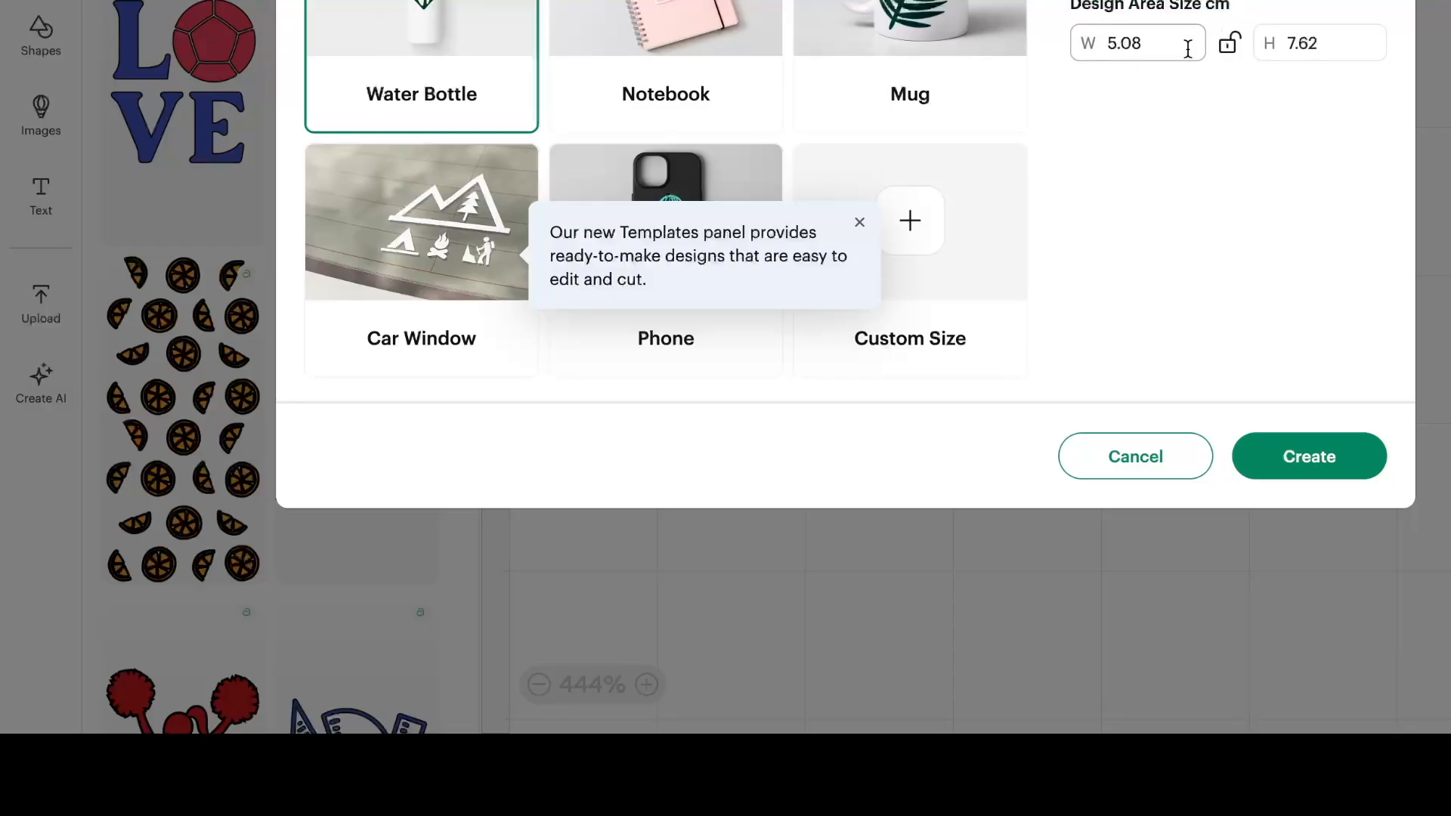
click(1164, 2)
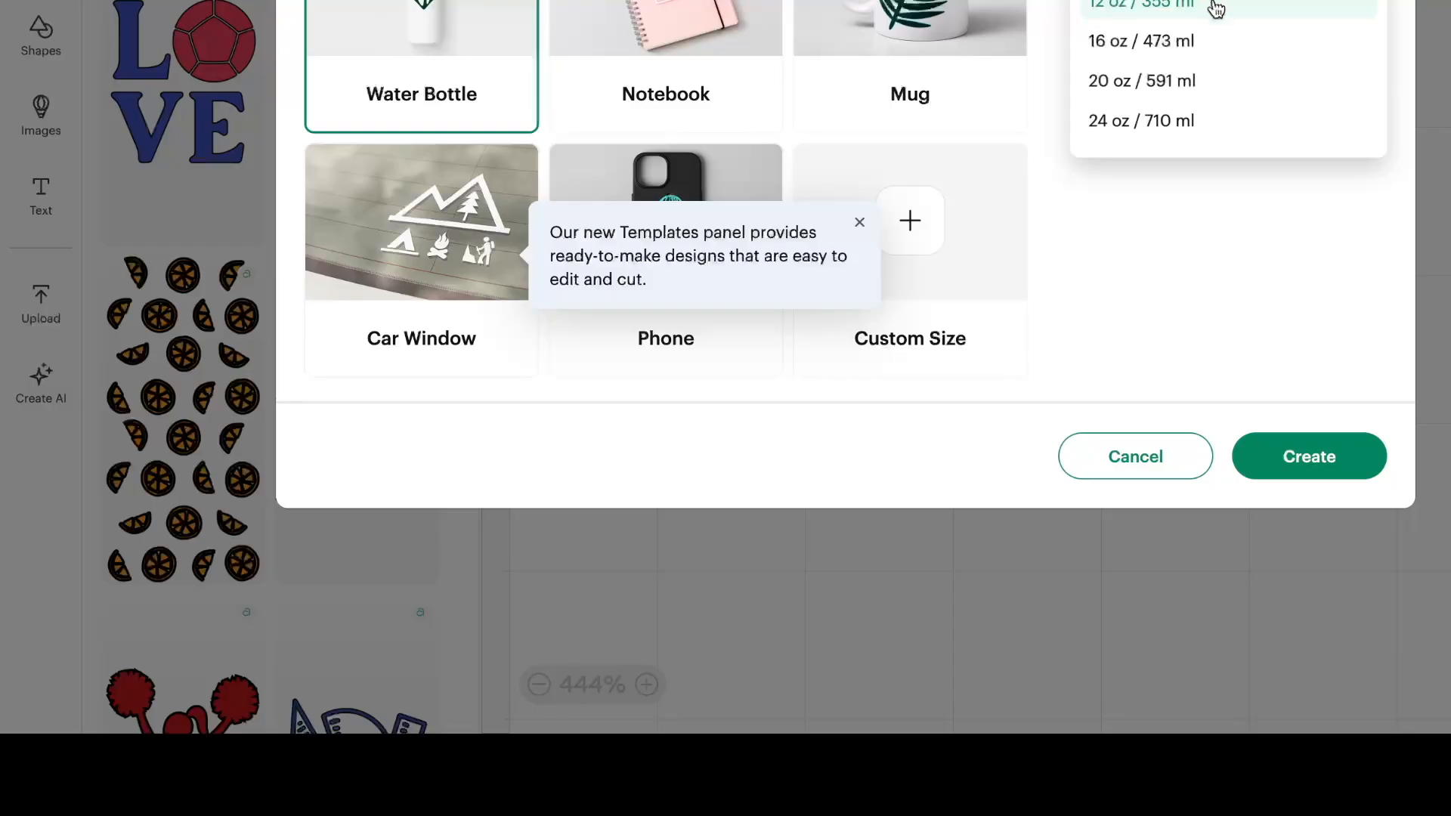
click(1184, 122)
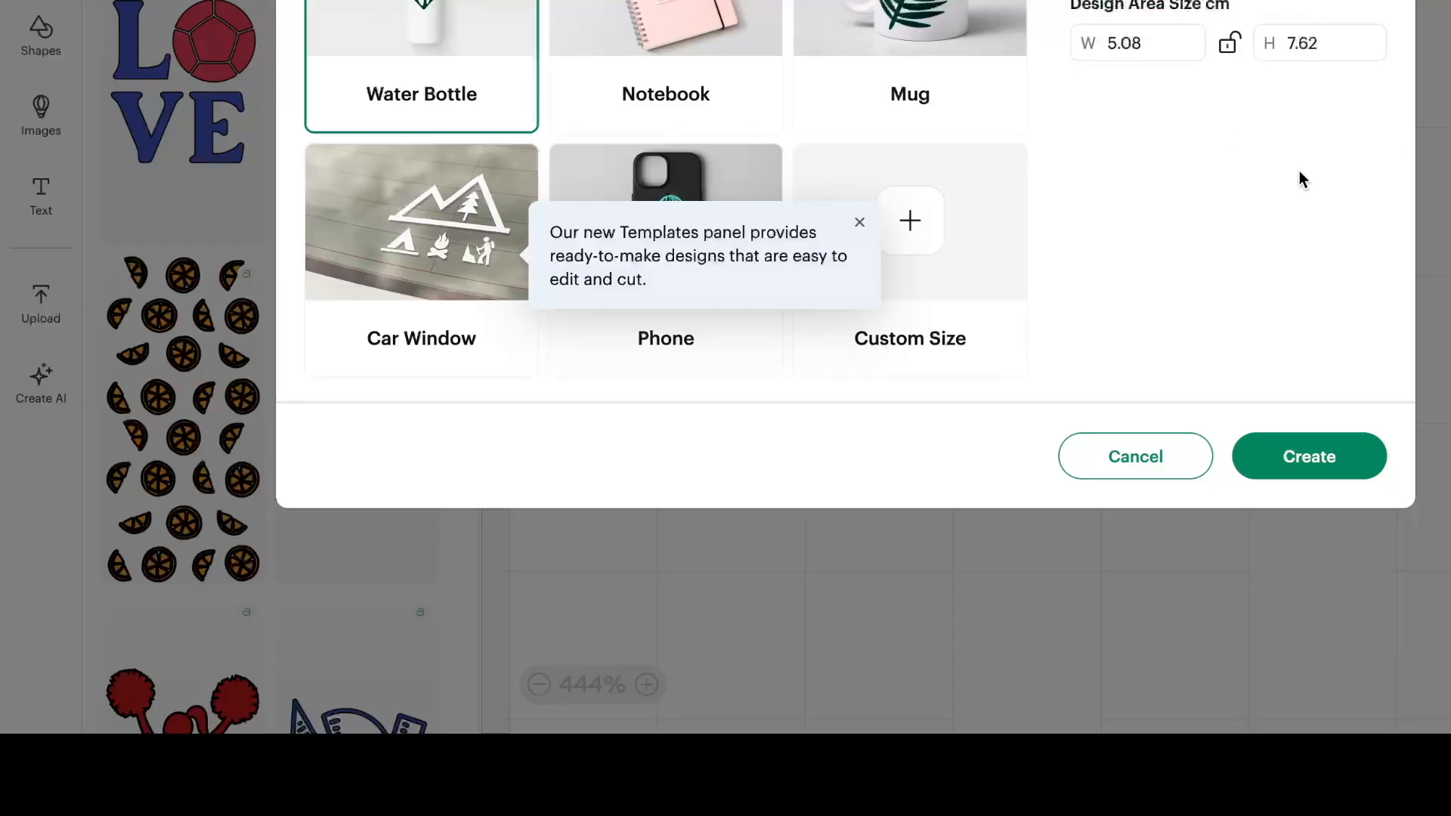
click(1283, 438)
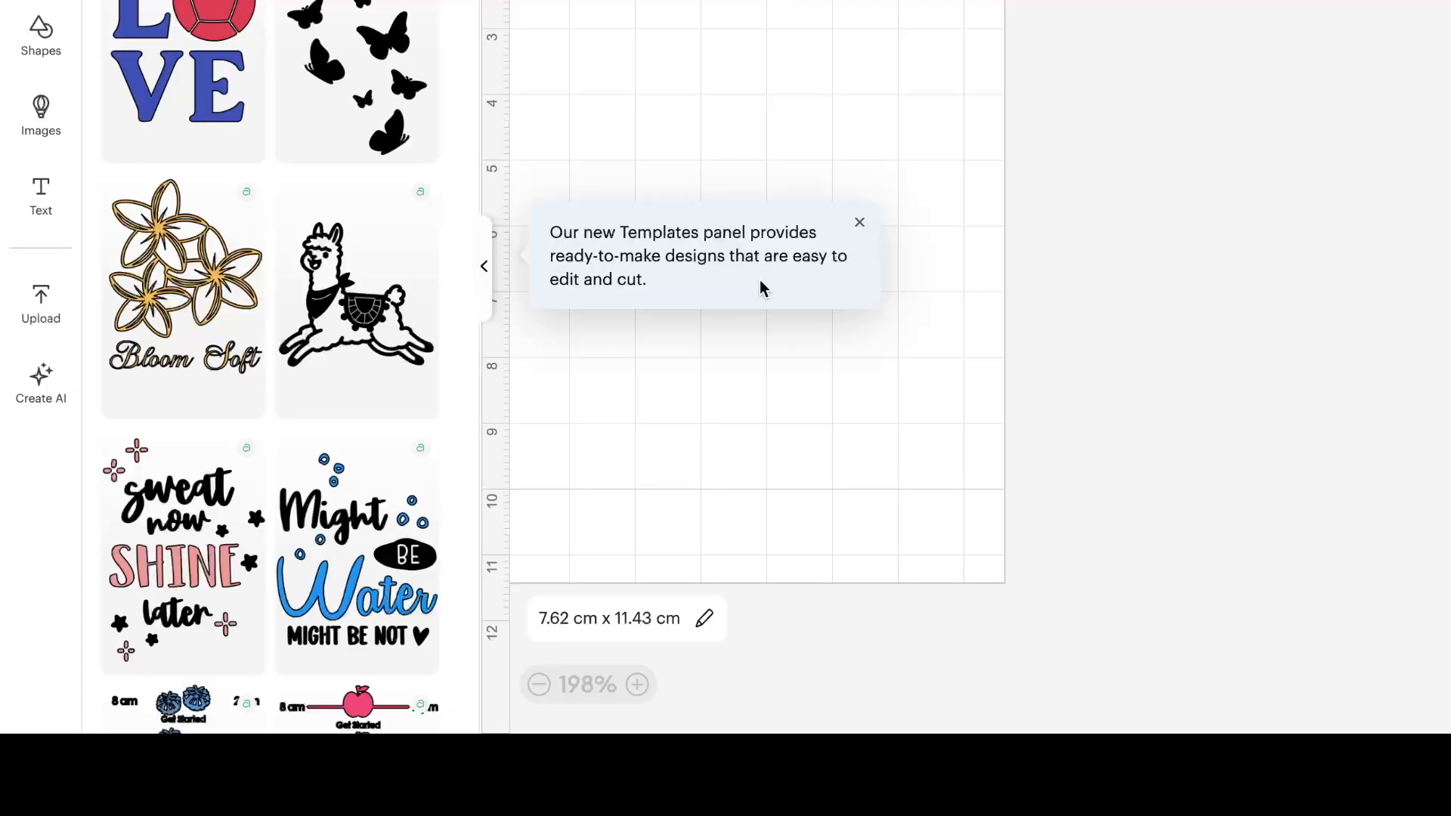
click(859, 224)
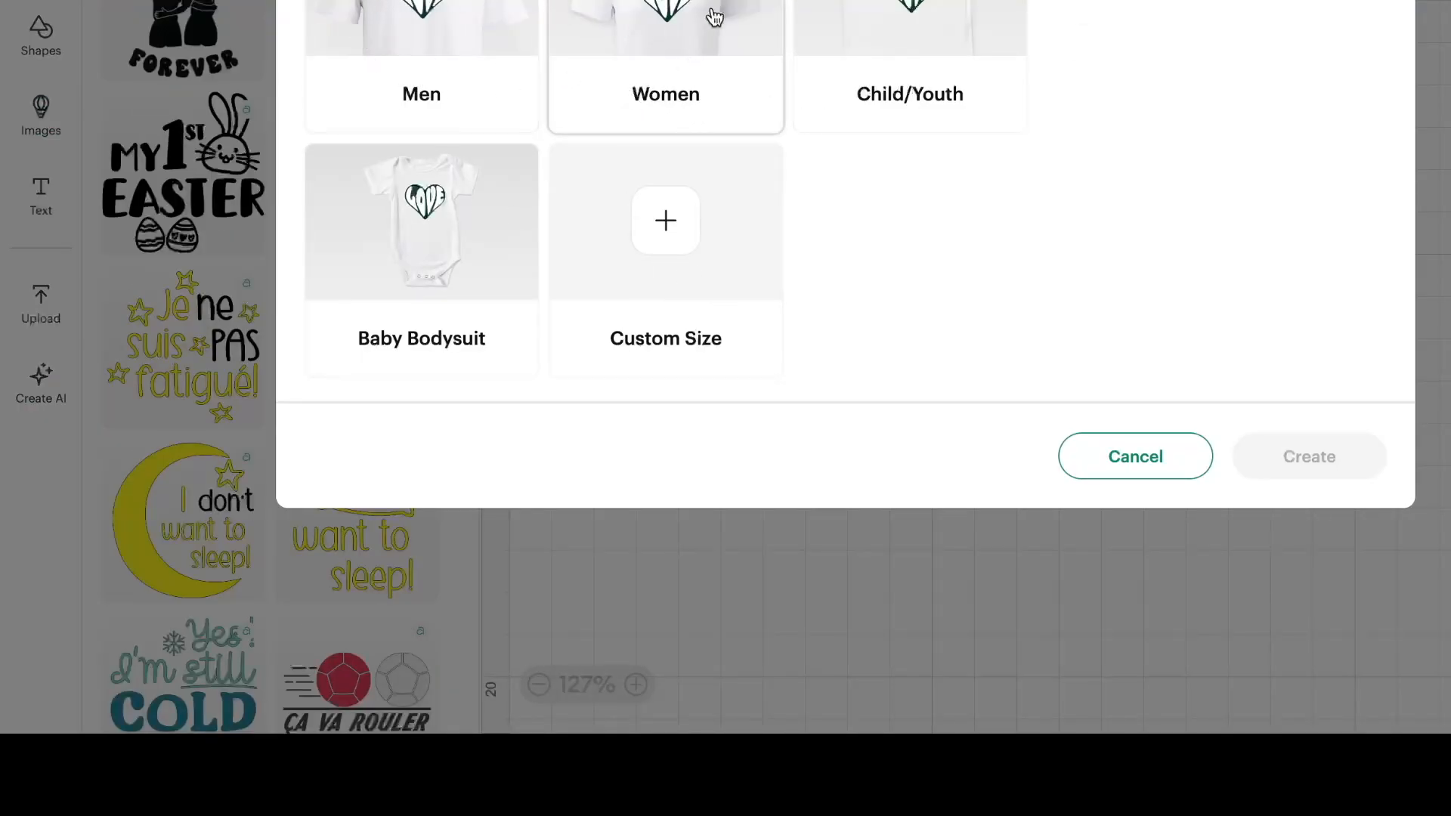
View the women's size options in the Iron-On T-Shirt setup and cancel it.
click(703, 53)
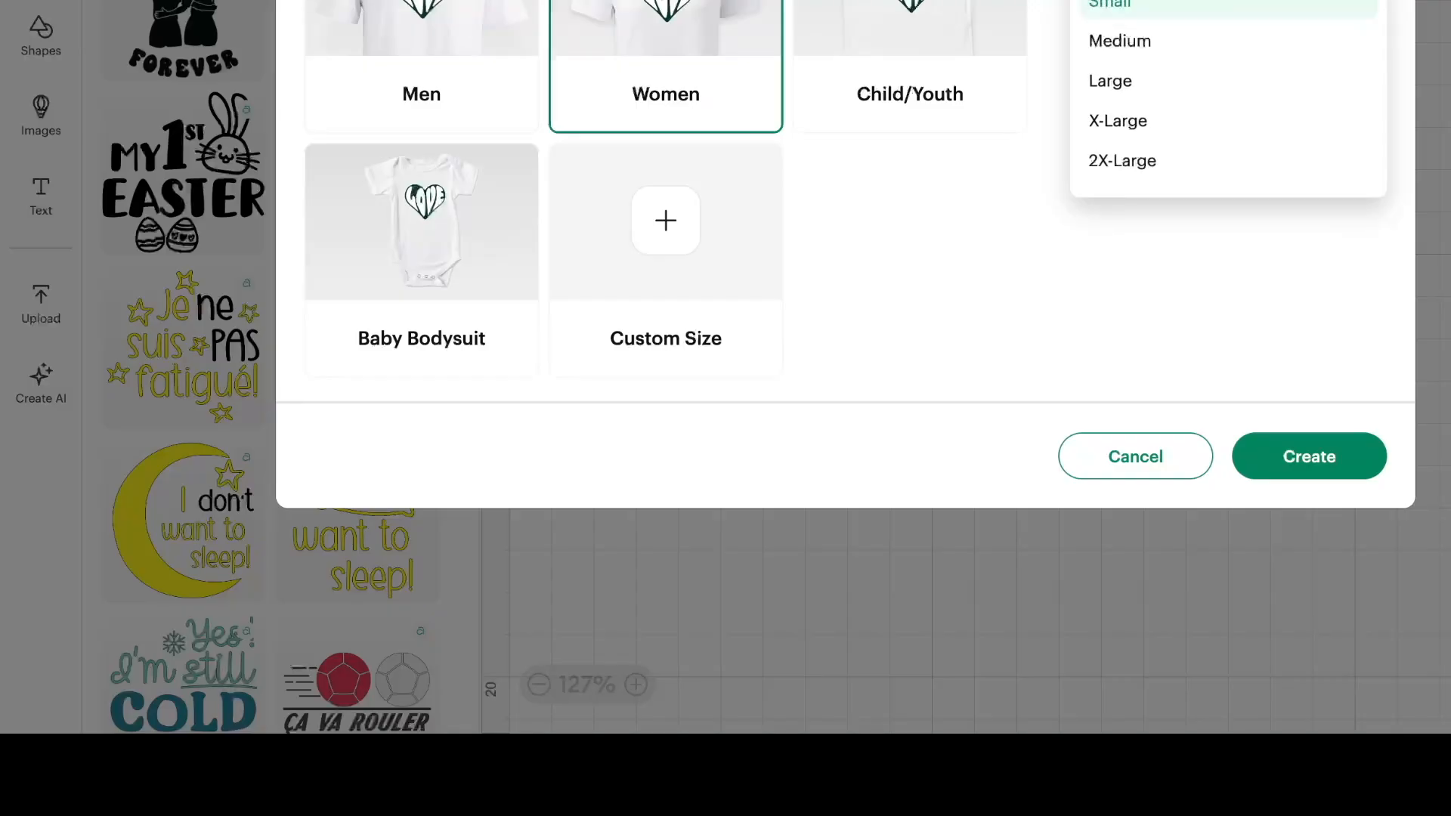
click(1204, 43)
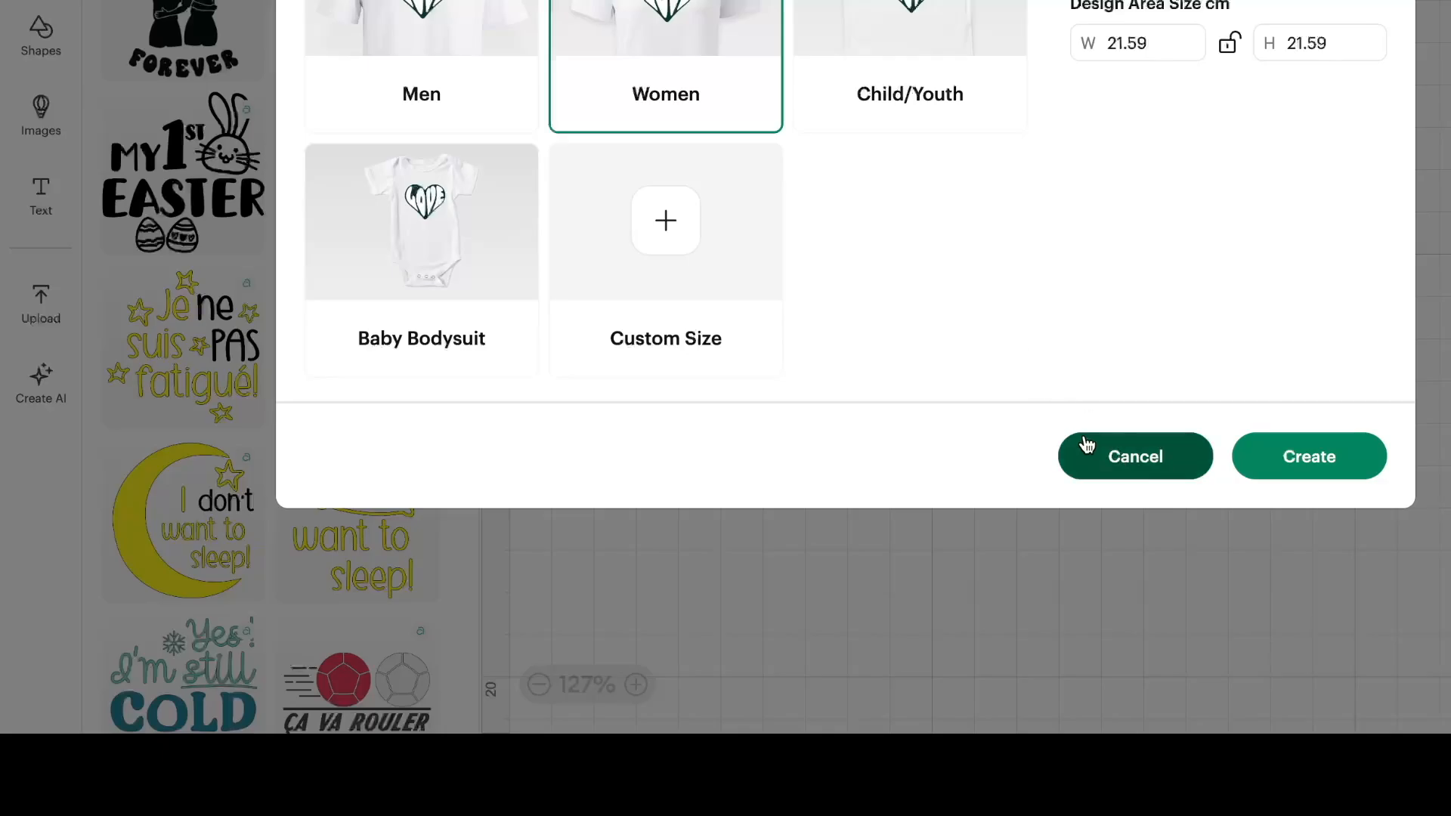
click(1097, 453)
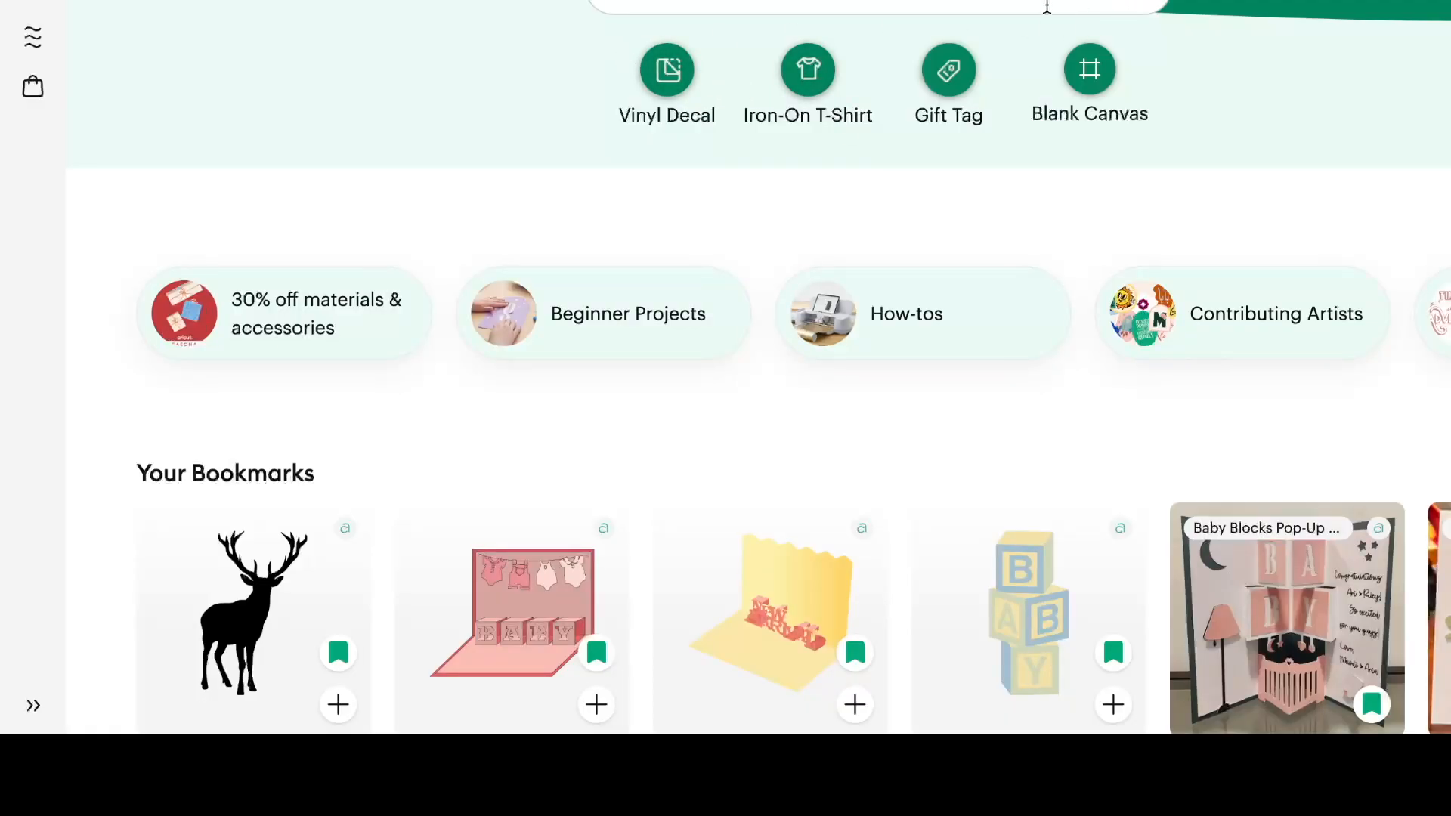
Browse the home page collections, from Your Bookmarks through Images for You, Projects for You and Next Level Crafts.
scroll(370, 55, down, 3)
scroll(375, 65, down, 2)
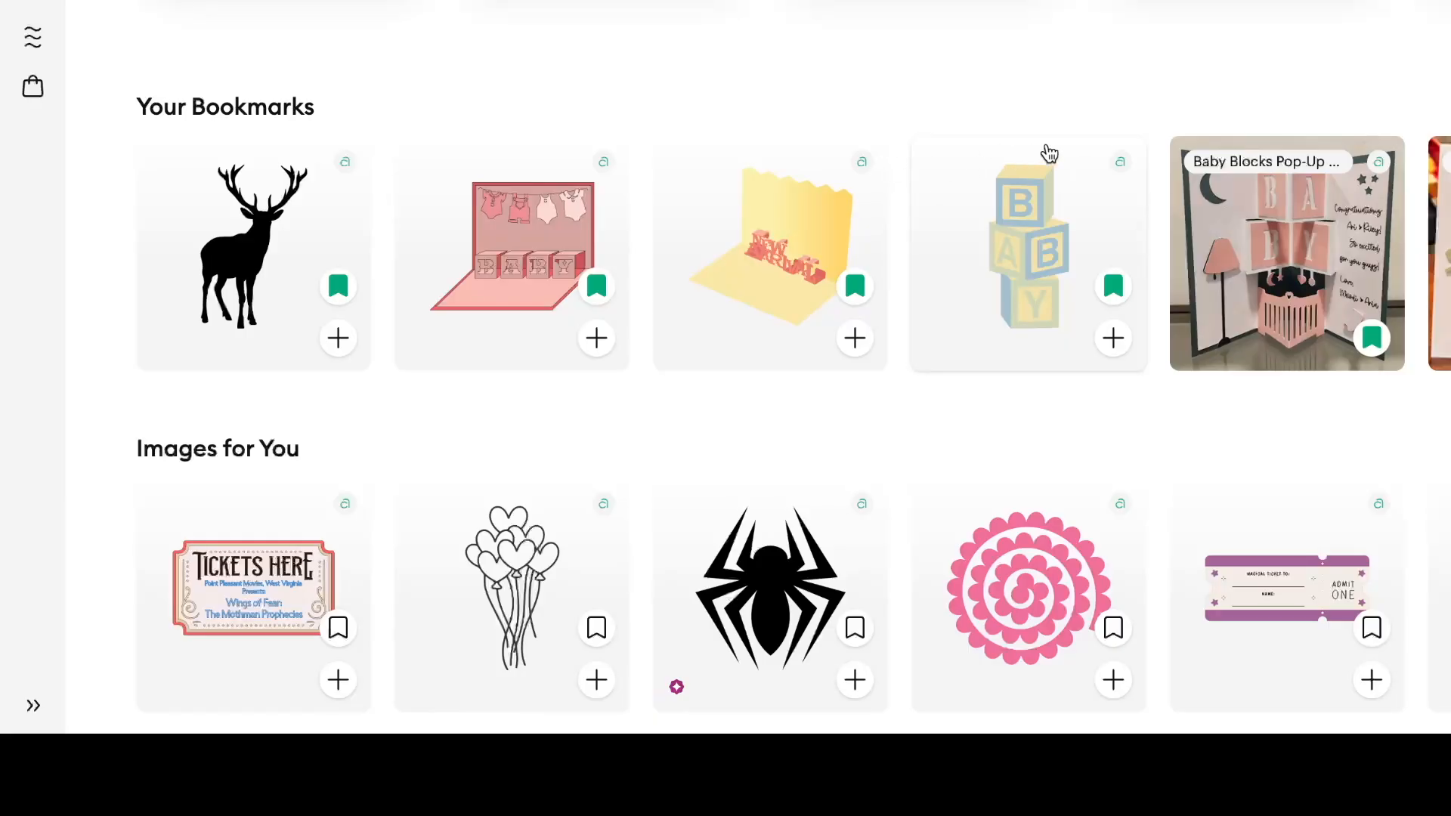
scroll(280, 76, down, 8)
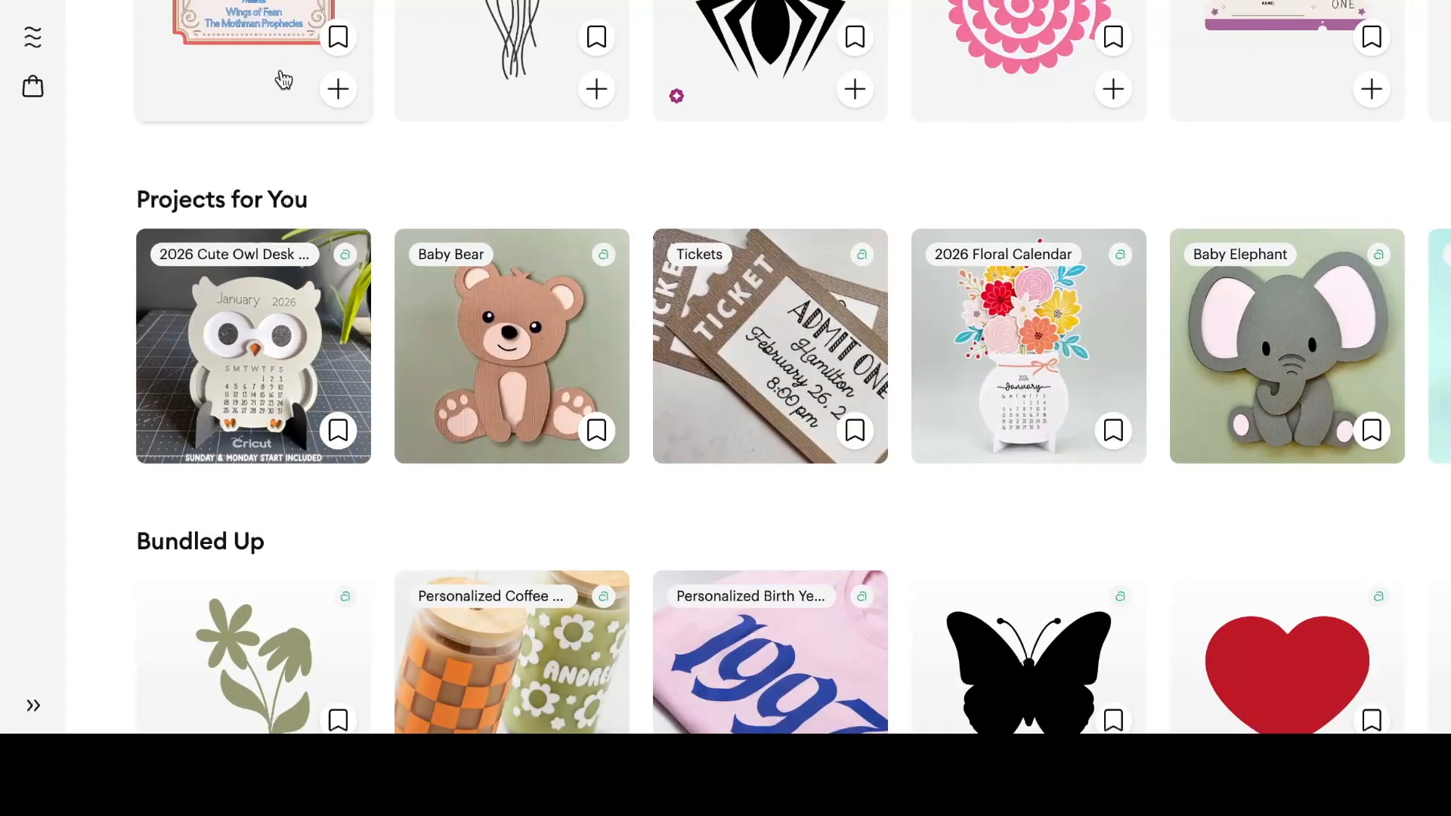
scroll(280, 83, up, 1)
scroll(406, 205, down, 4)
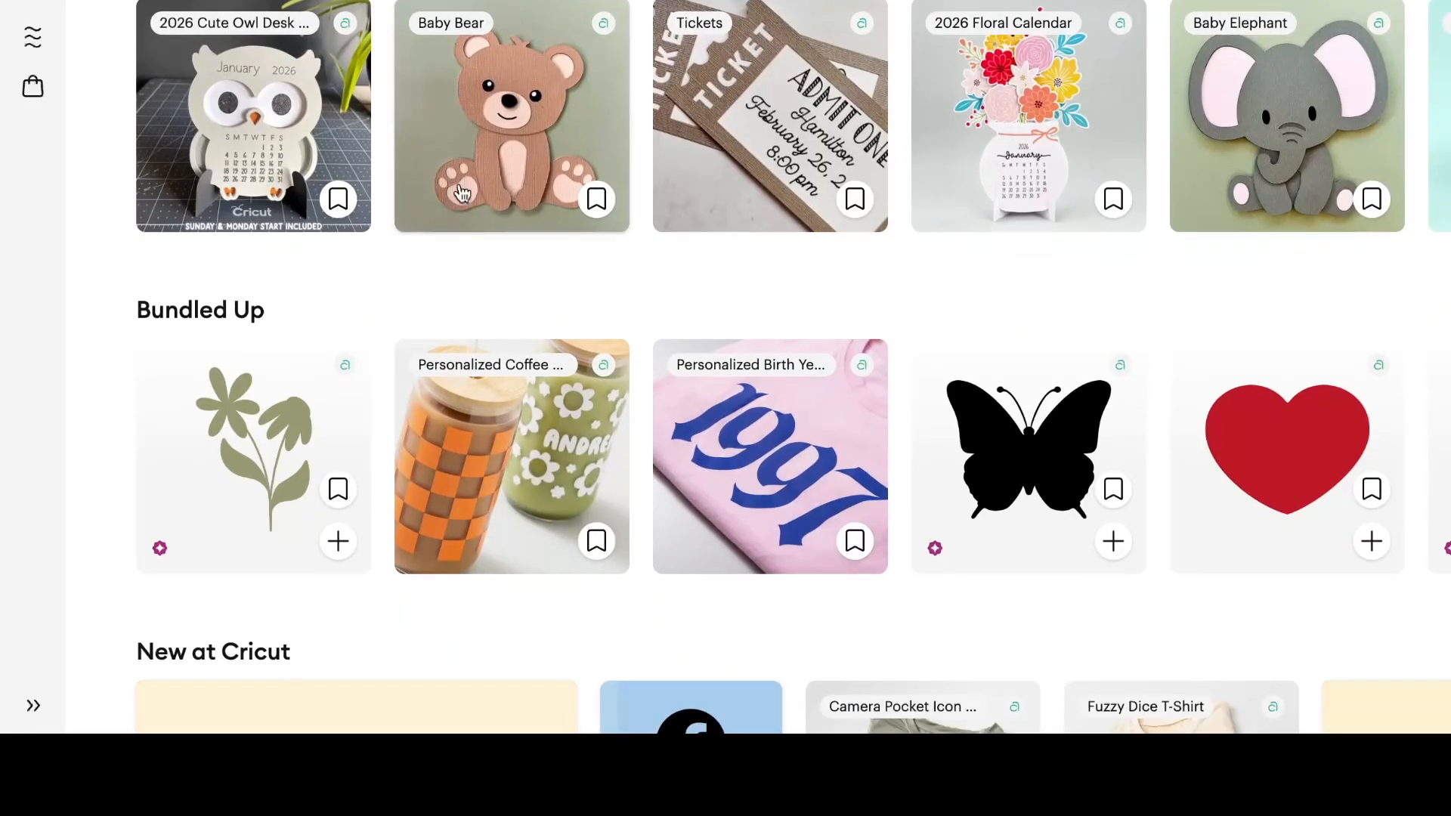
scroll(454, 317, down, 8)
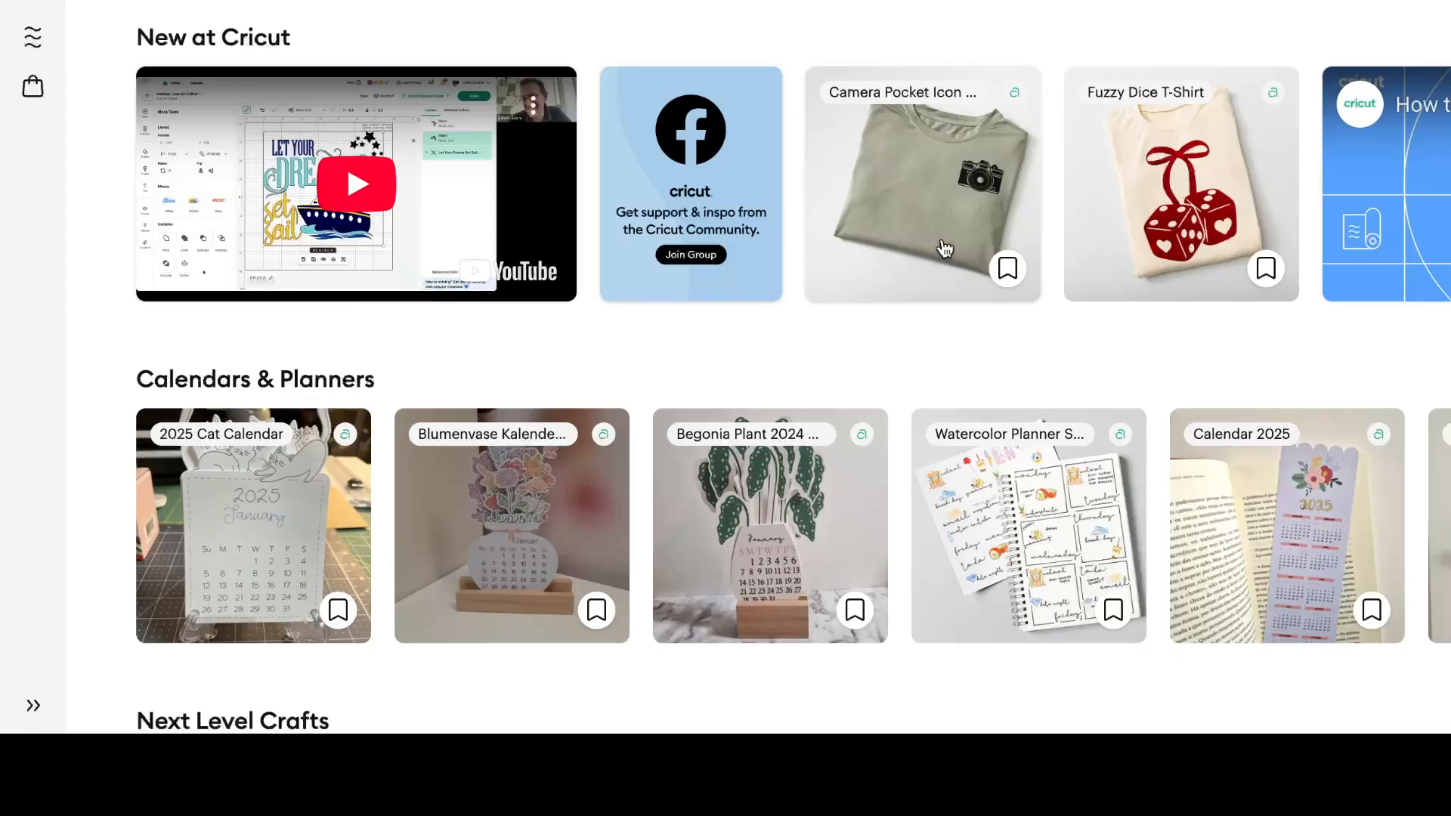
scroll(805, 204, down, 2)
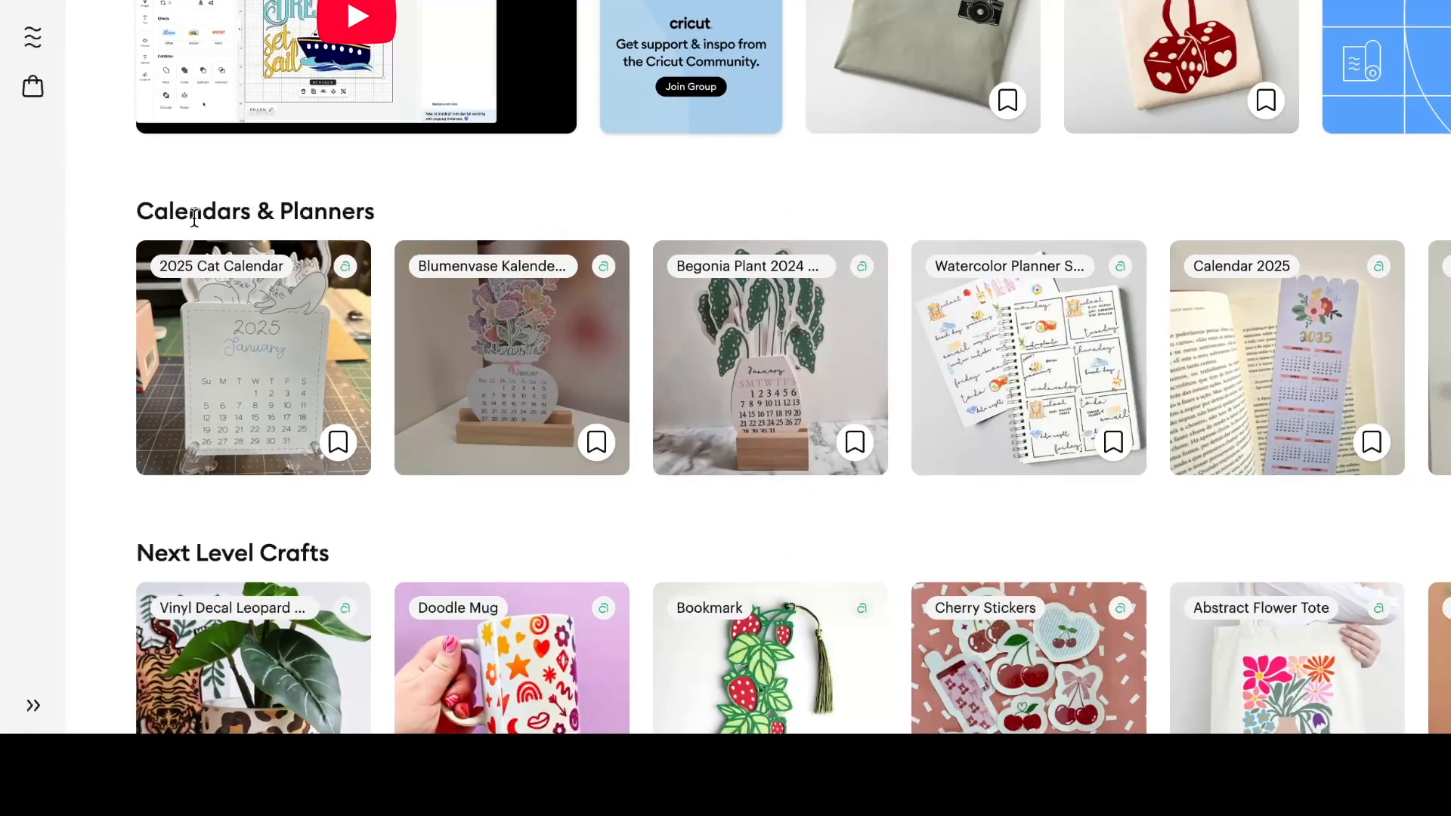
scroll(893, 259, down, 6)
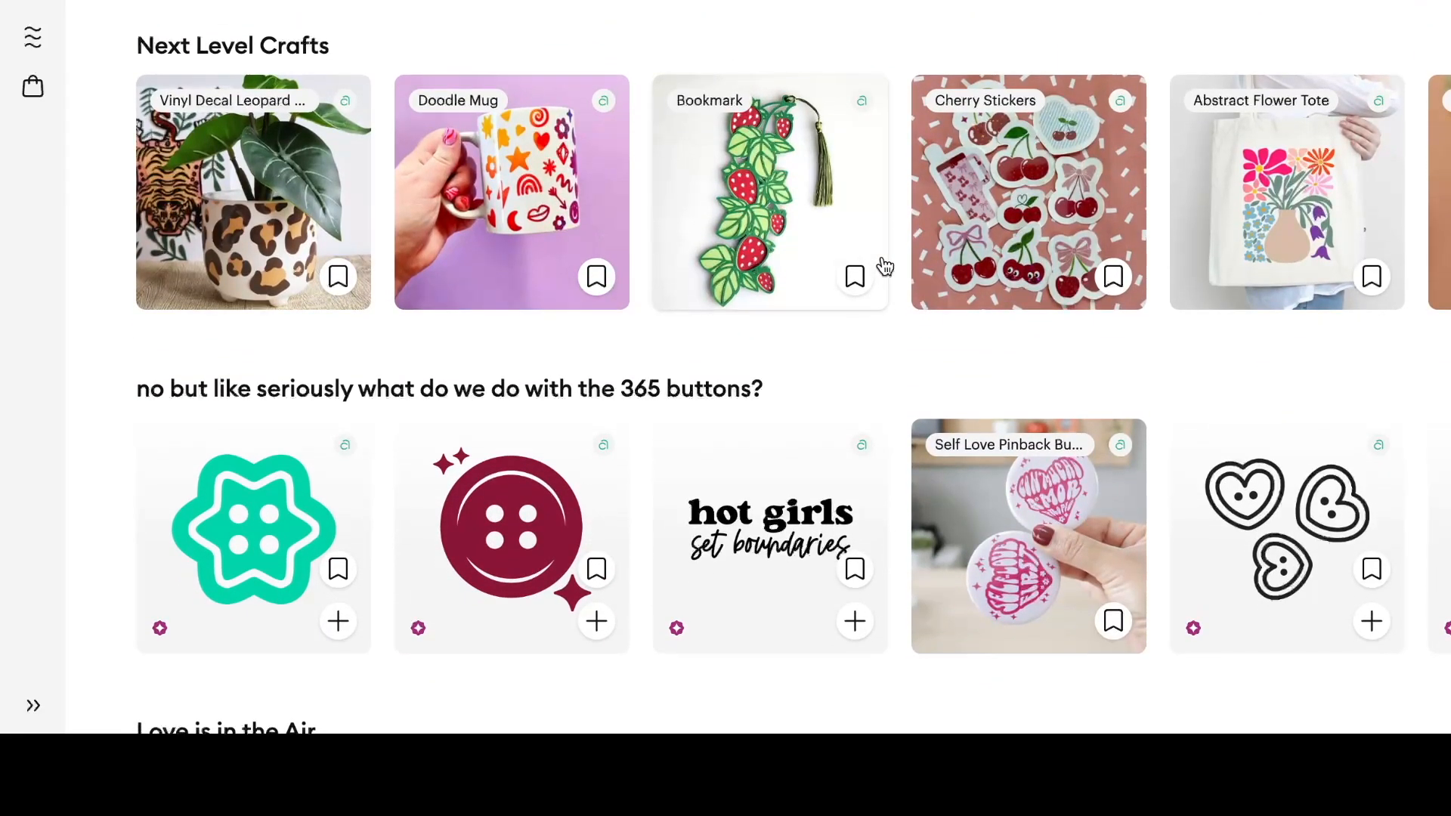
scroll(758, 367, up, 15)
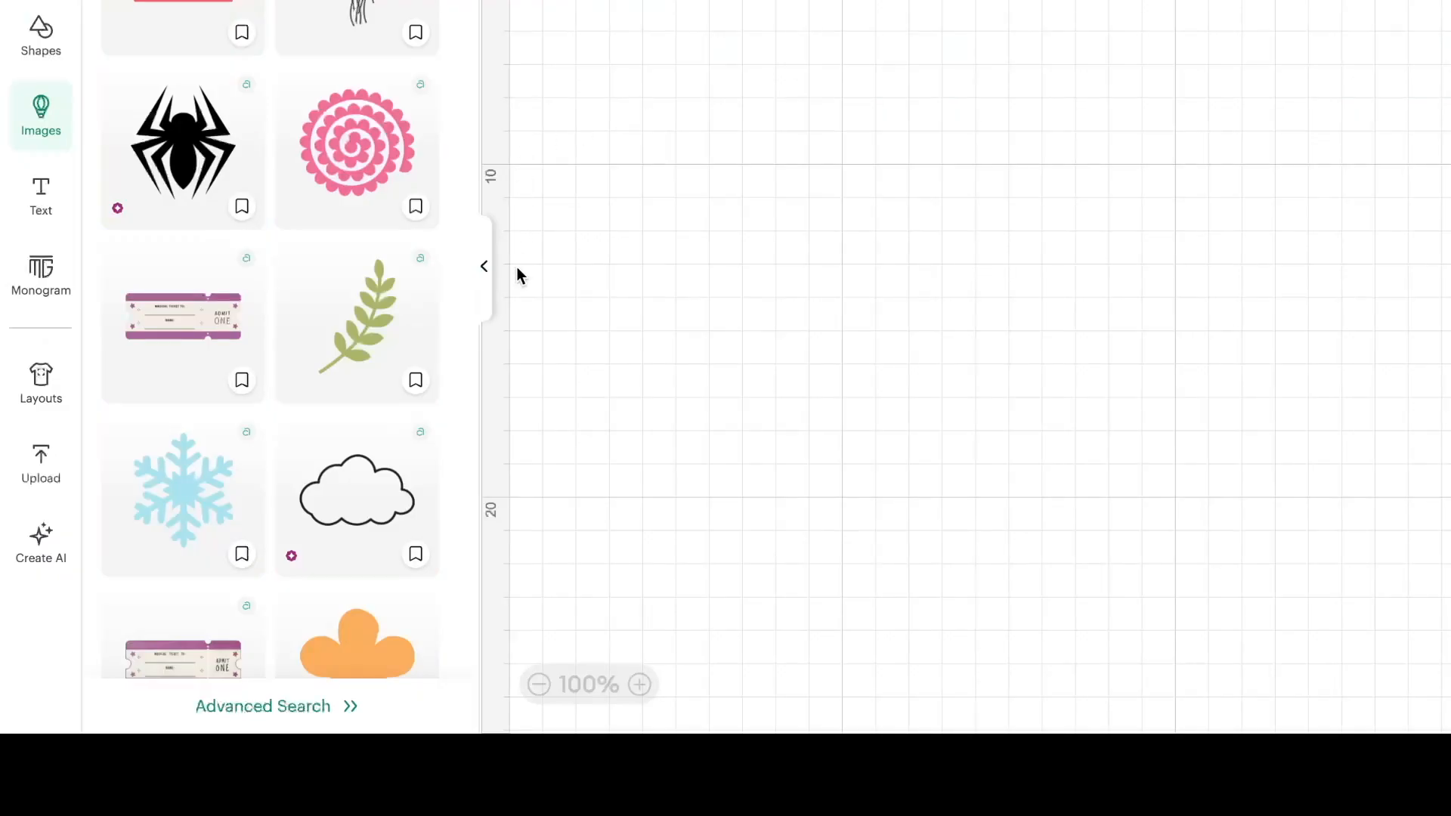
Hide the image library to clear the blank canvas, and look through the projects library.
click(484, 268)
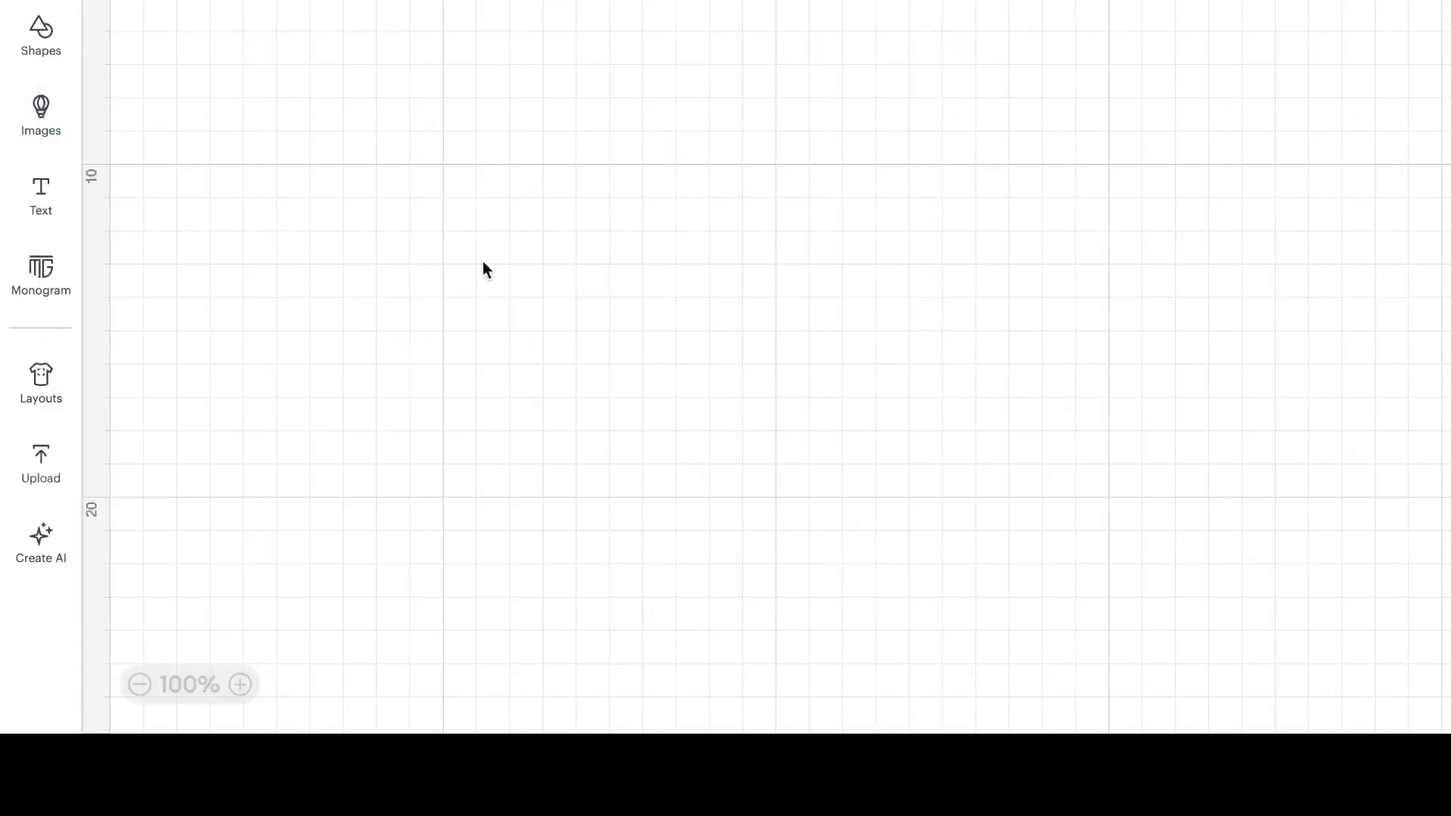
scroll(483, 261, right, 1)
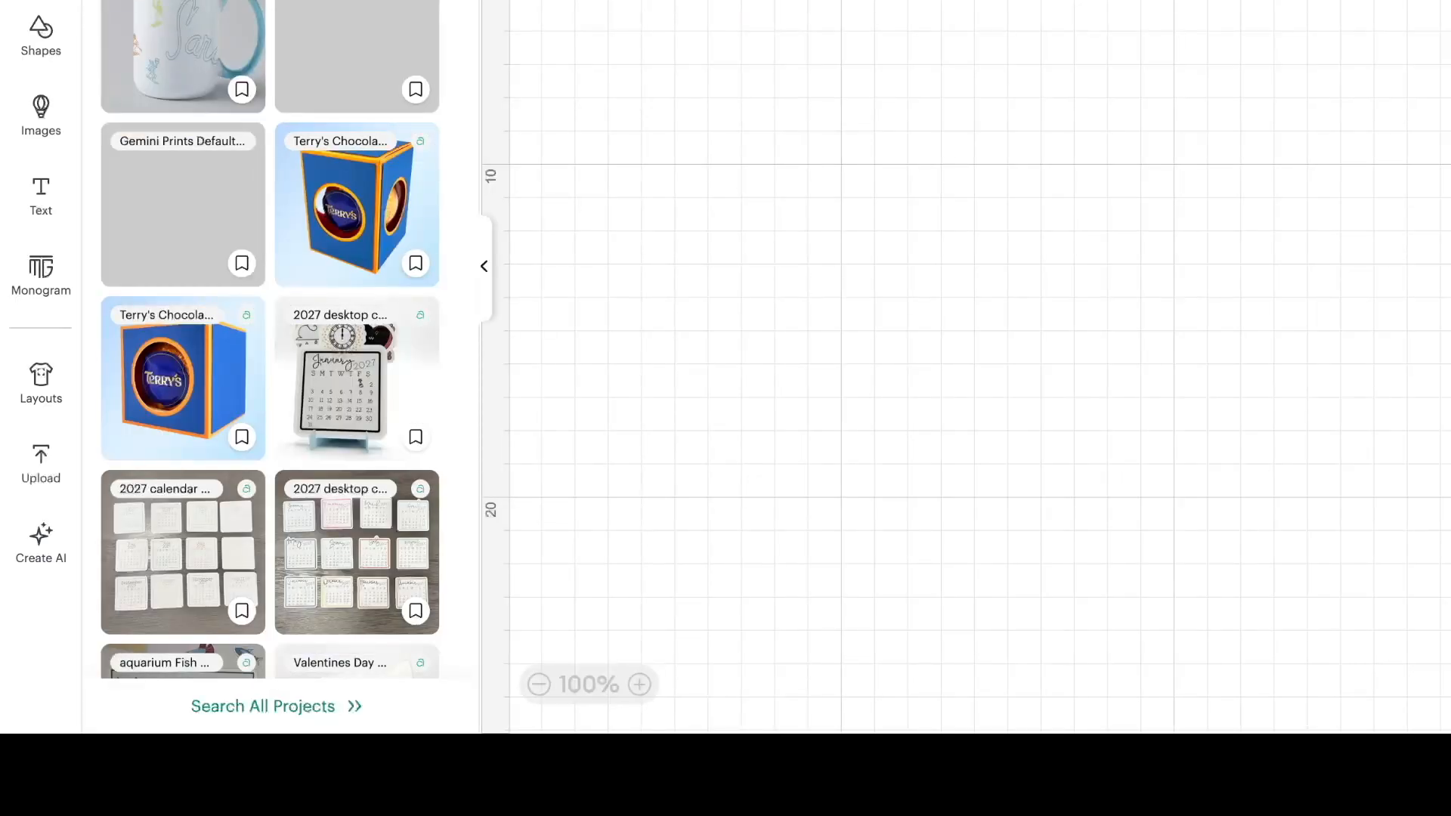
scroll(259, 292, down, 6)
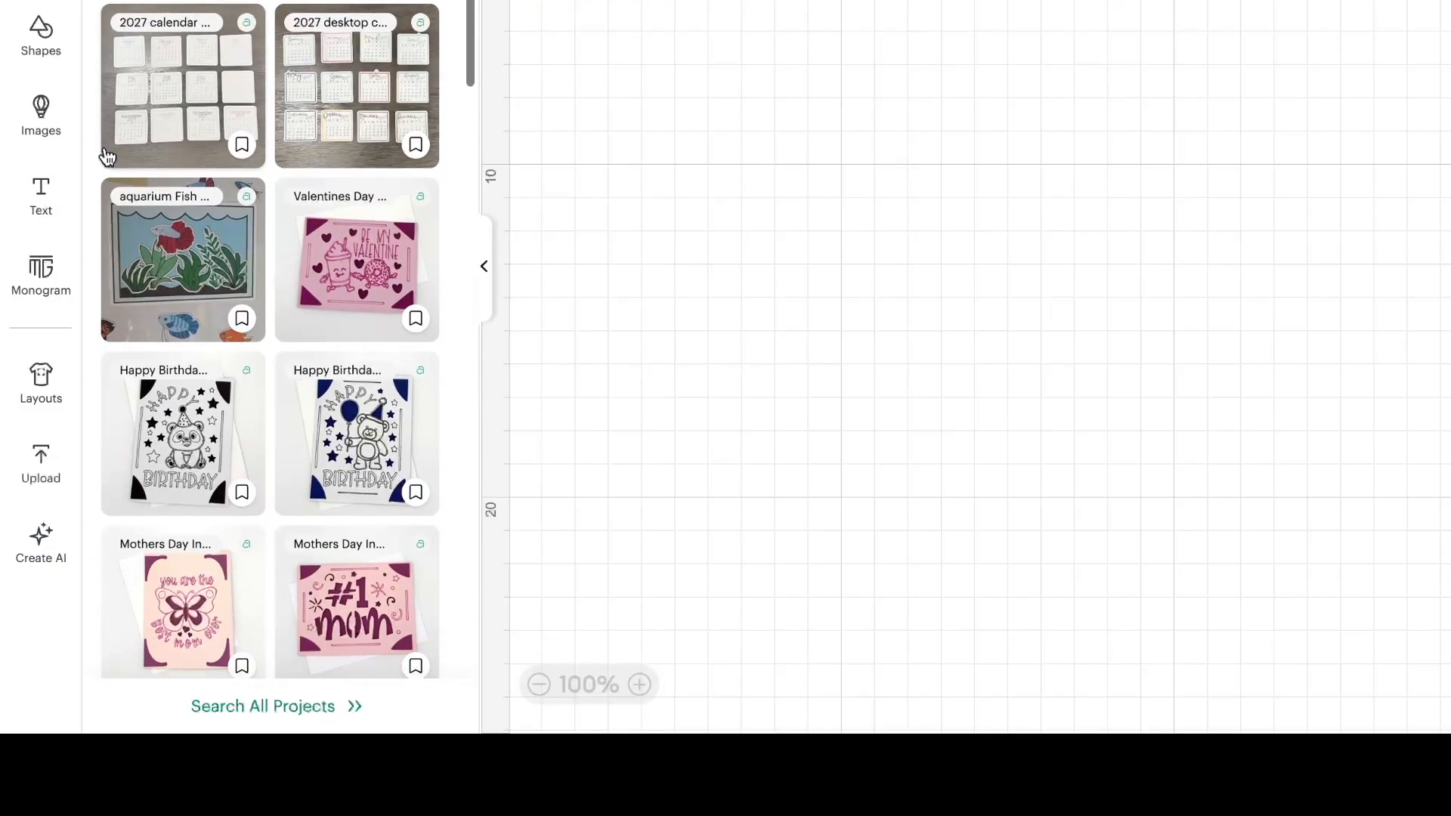
Look through the shapes library, including the basic shapes and those included with the subscription.
click(26, 44)
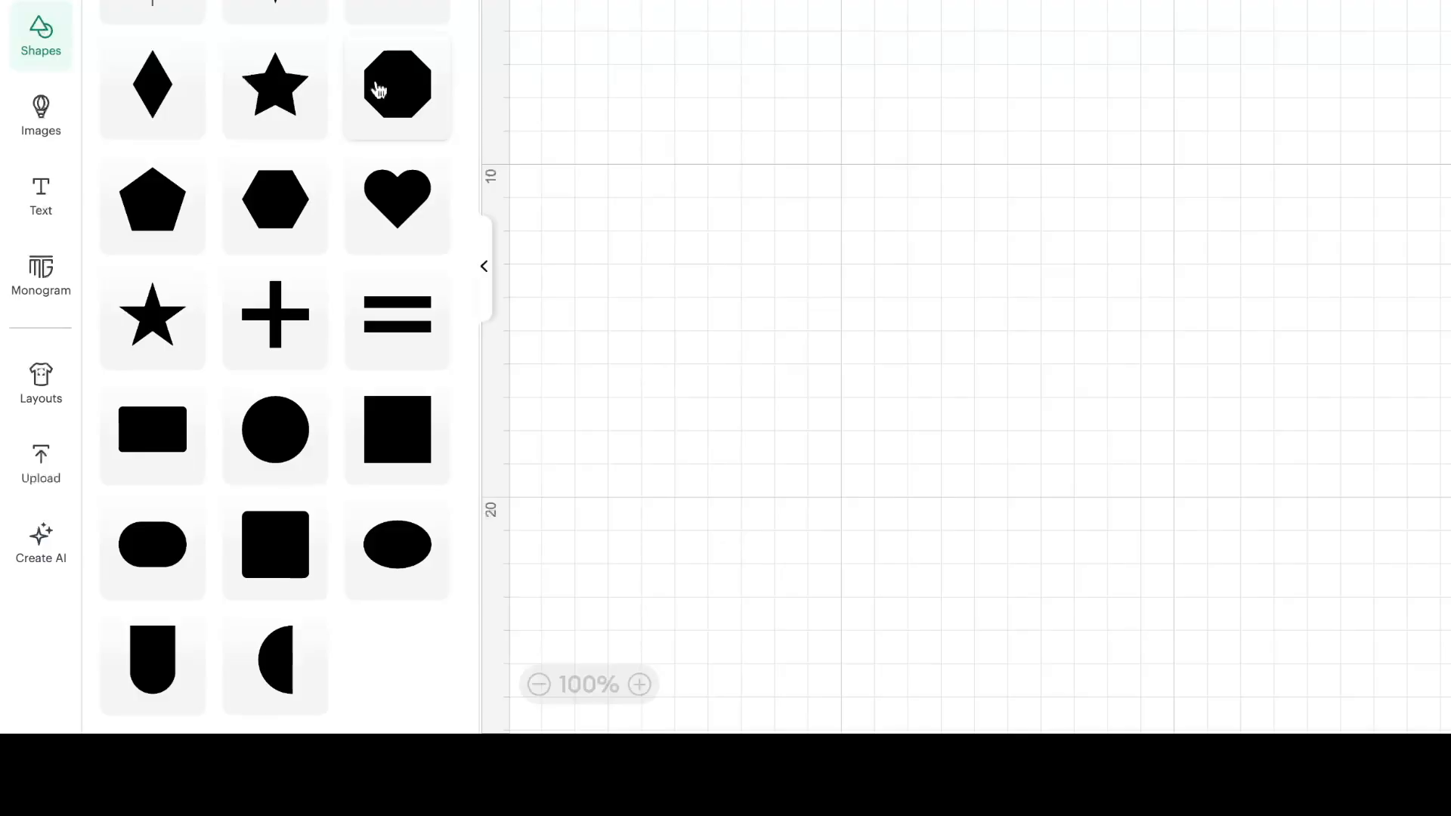
scroll(366, 201, down, 4)
scroll(366, 202, down, 10)
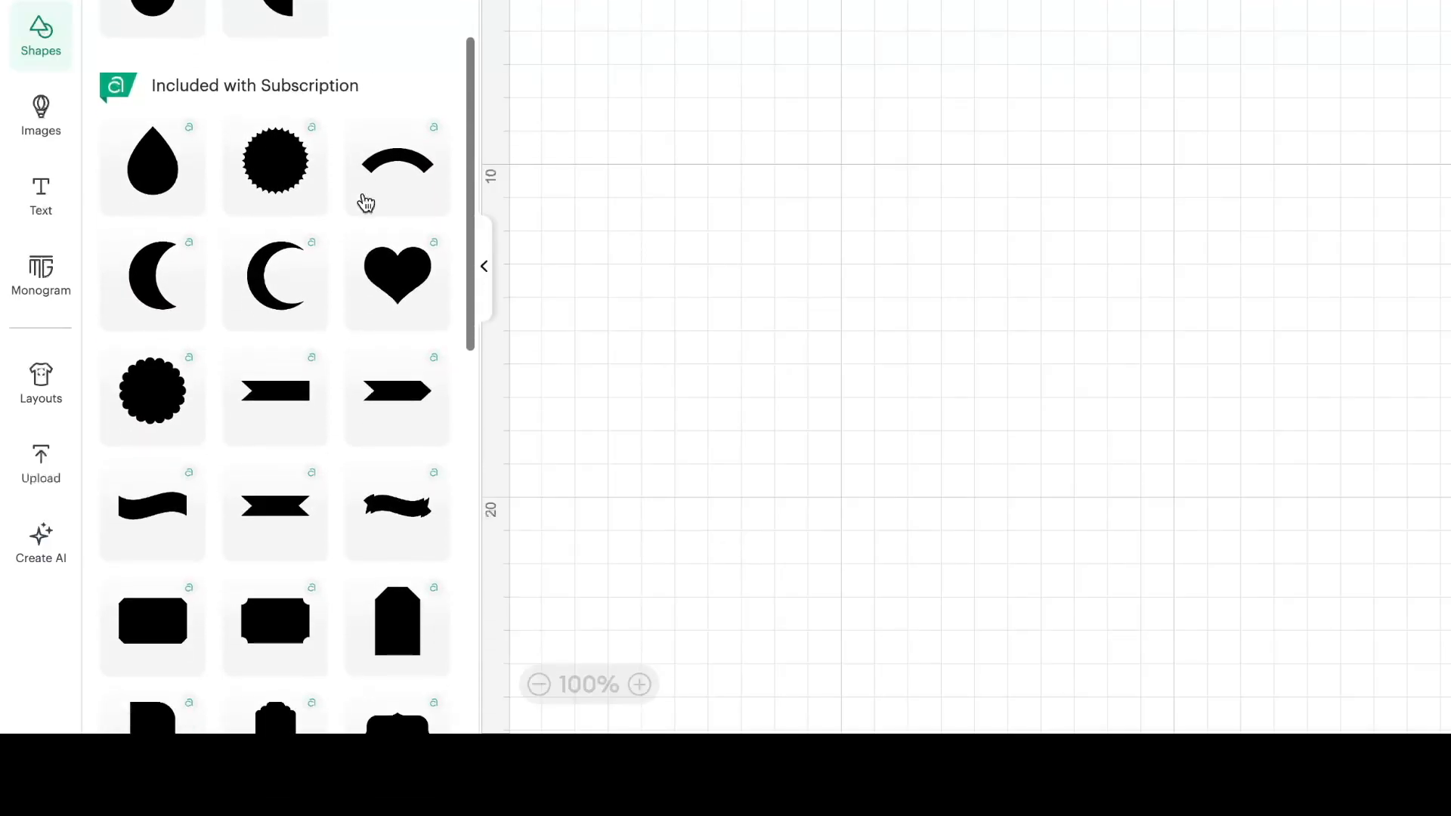
scroll(366, 203, down, 10)
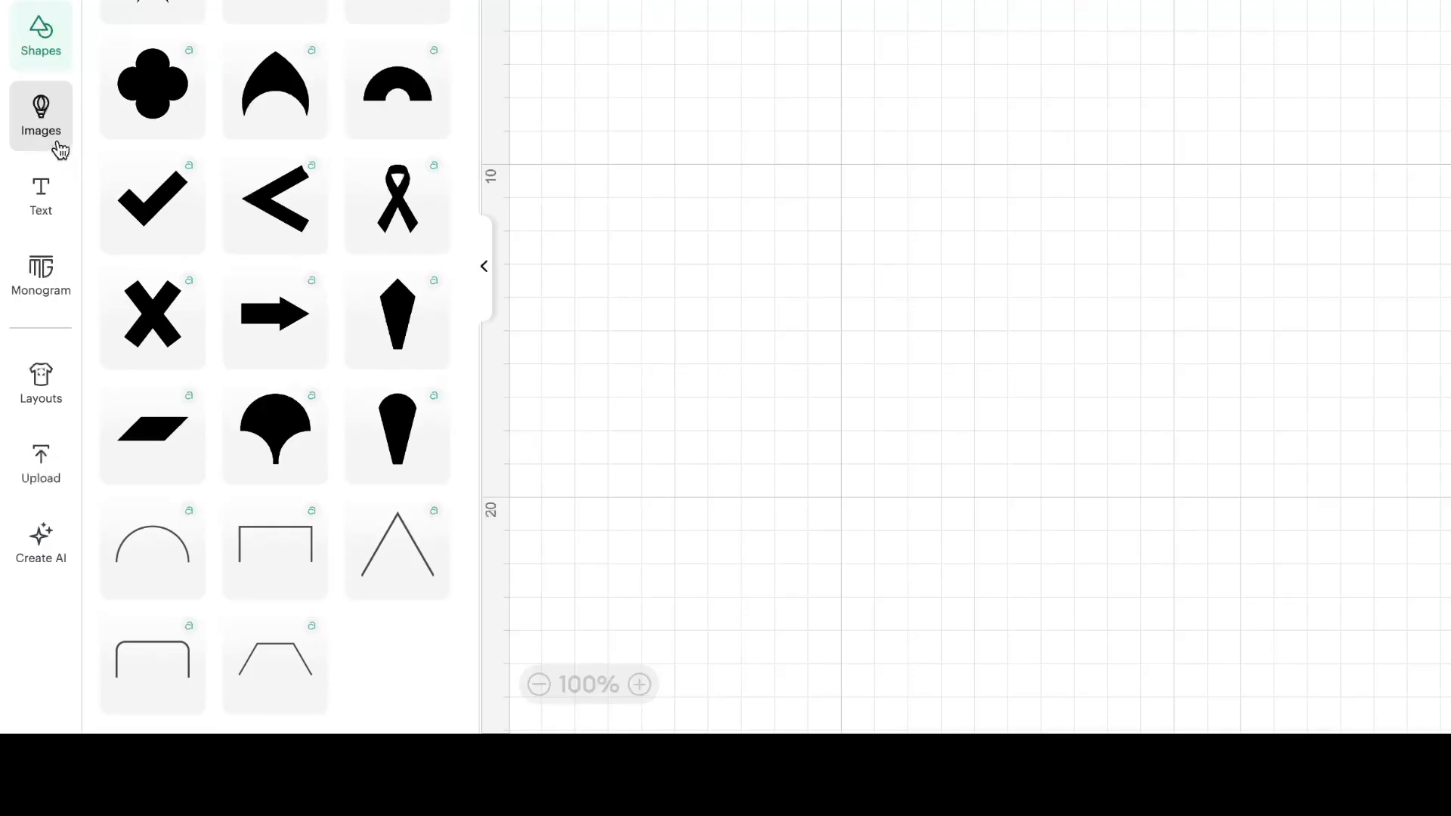
Open the image library and look through the available images.
click(59, 149)
scroll(325, 202, down, 2)
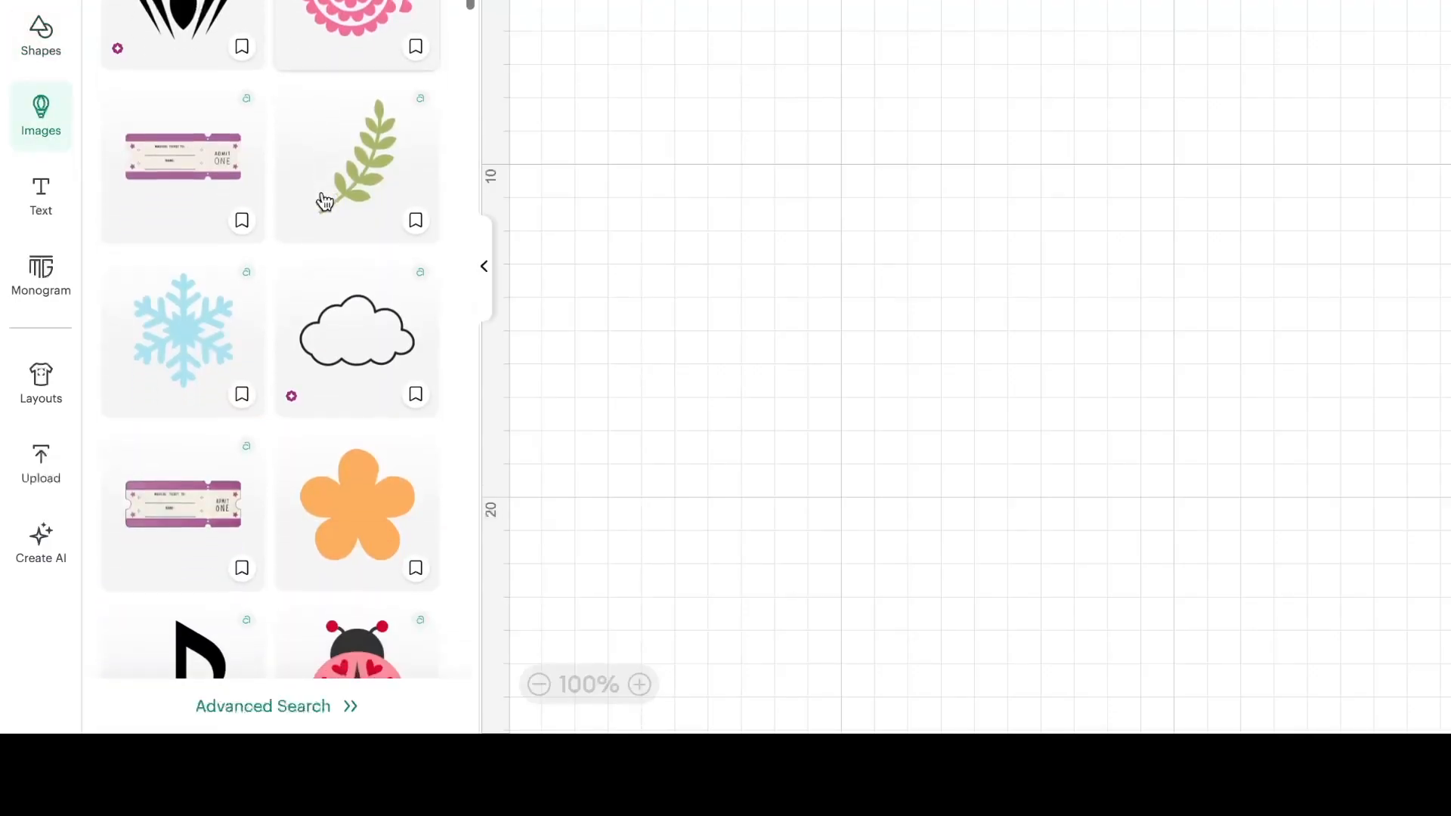
scroll(326, 203, down, 11)
scroll(325, 202, down, 8)
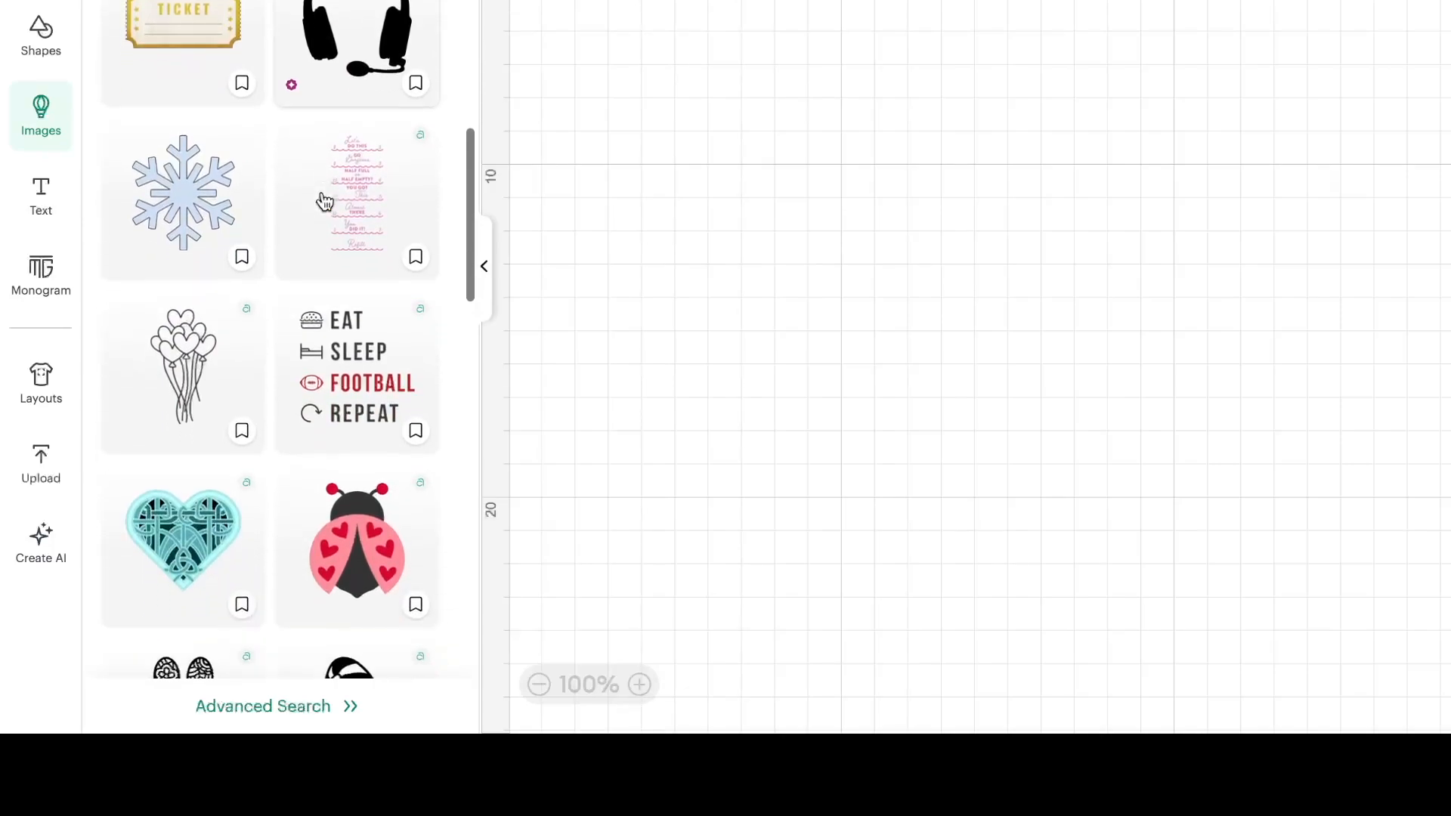
scroll(325, 203, down, 9)
scroll(325, 203, down, 2)
Review the image filters, from Crafting Complexity and Image Type to Creators / Brands, without applying any.
click(317, 2)
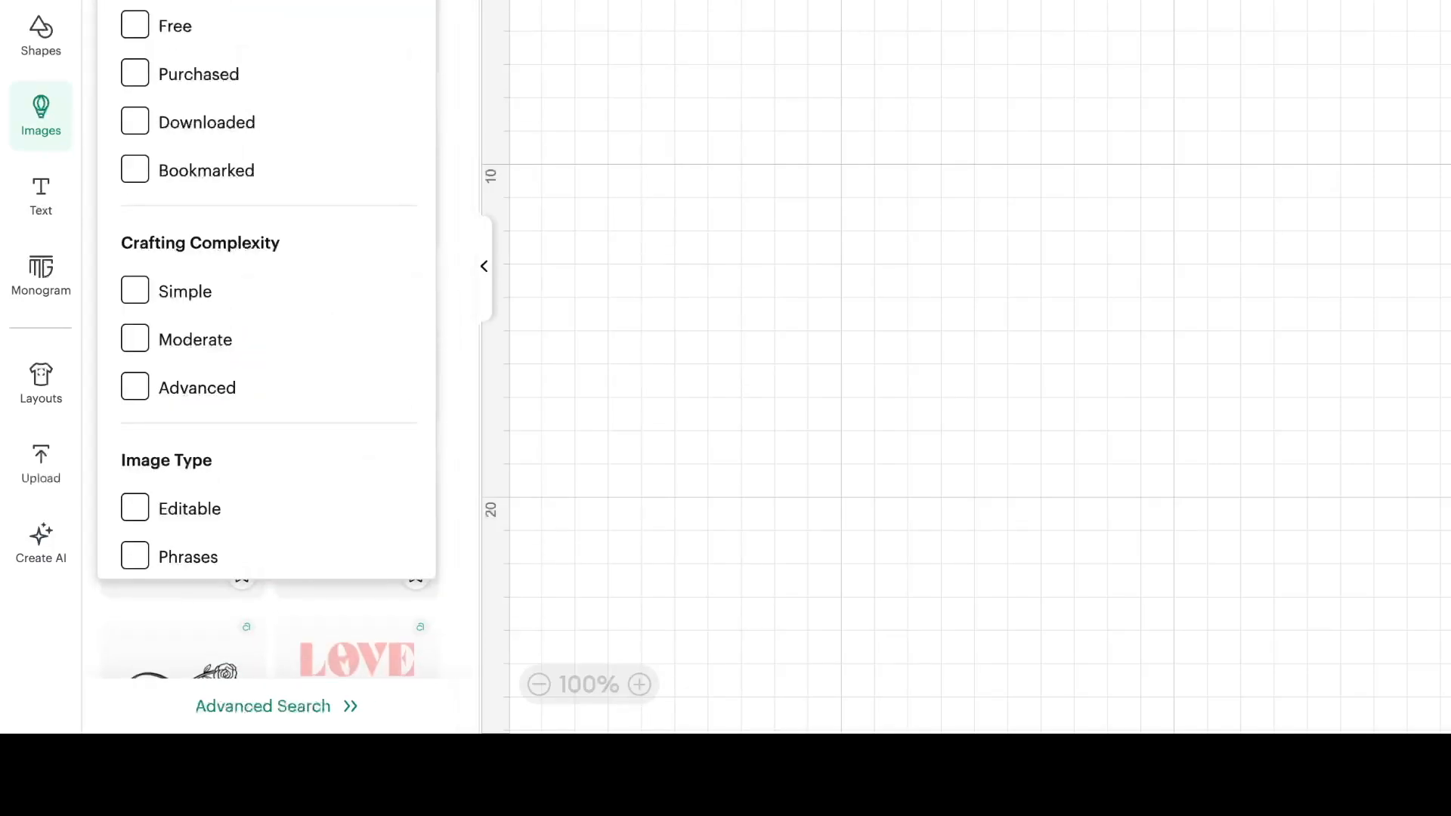
scroll(253, 405, down, 7)
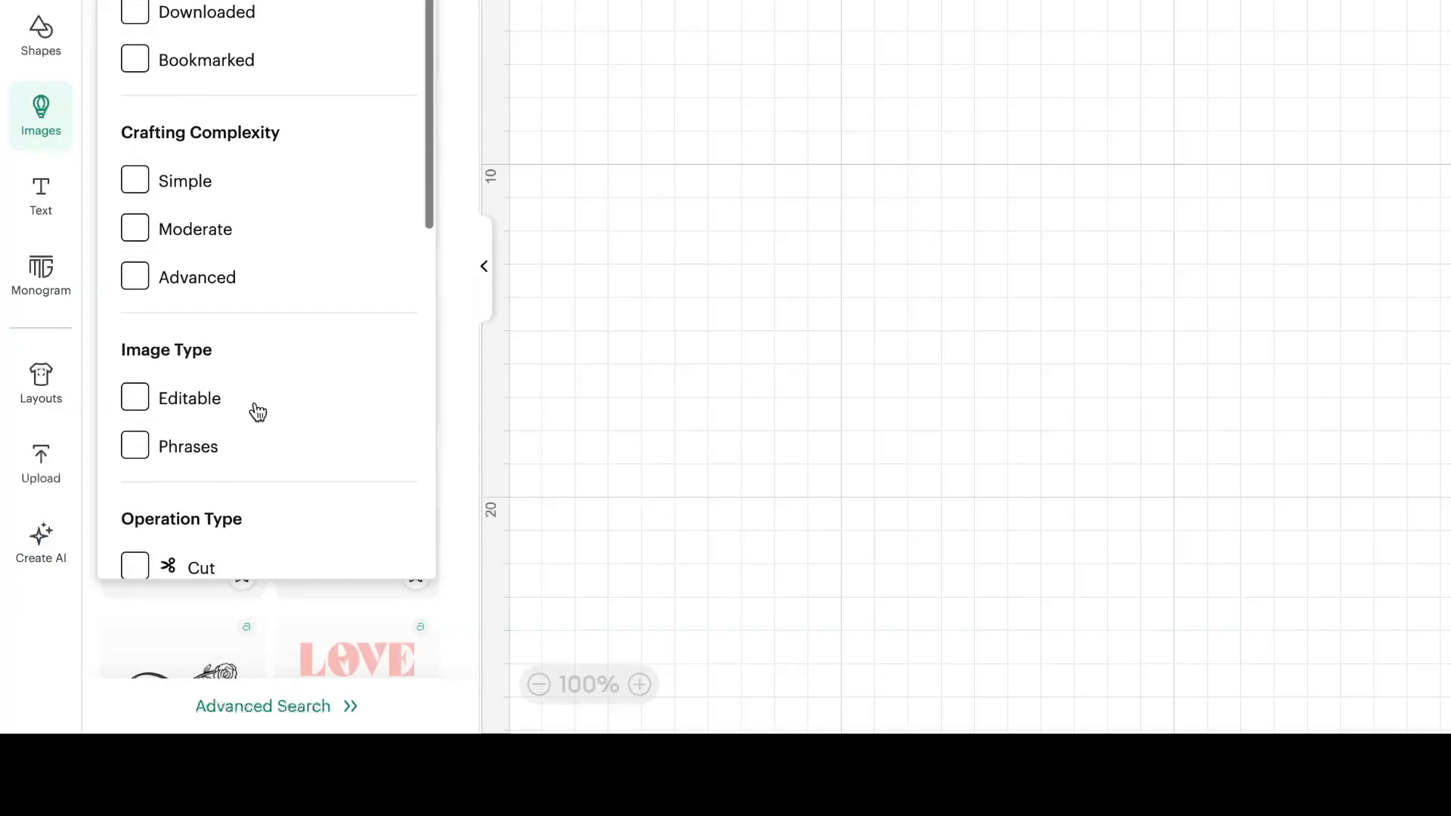
scroll(257, 409, down, 5)
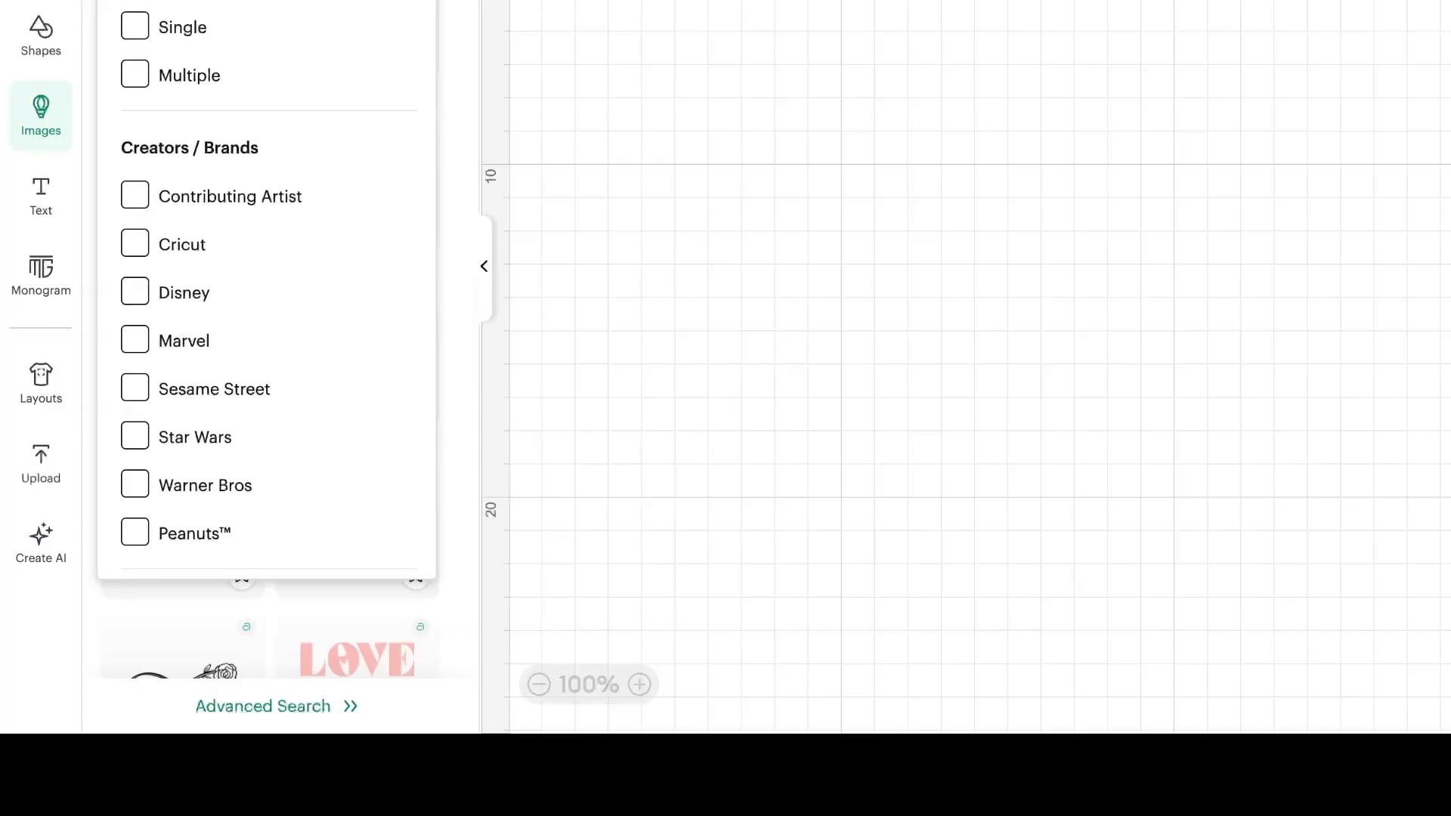
click(227, 2)
Search the image library for pictures of girls reading and look through the results.
click(220, 1)
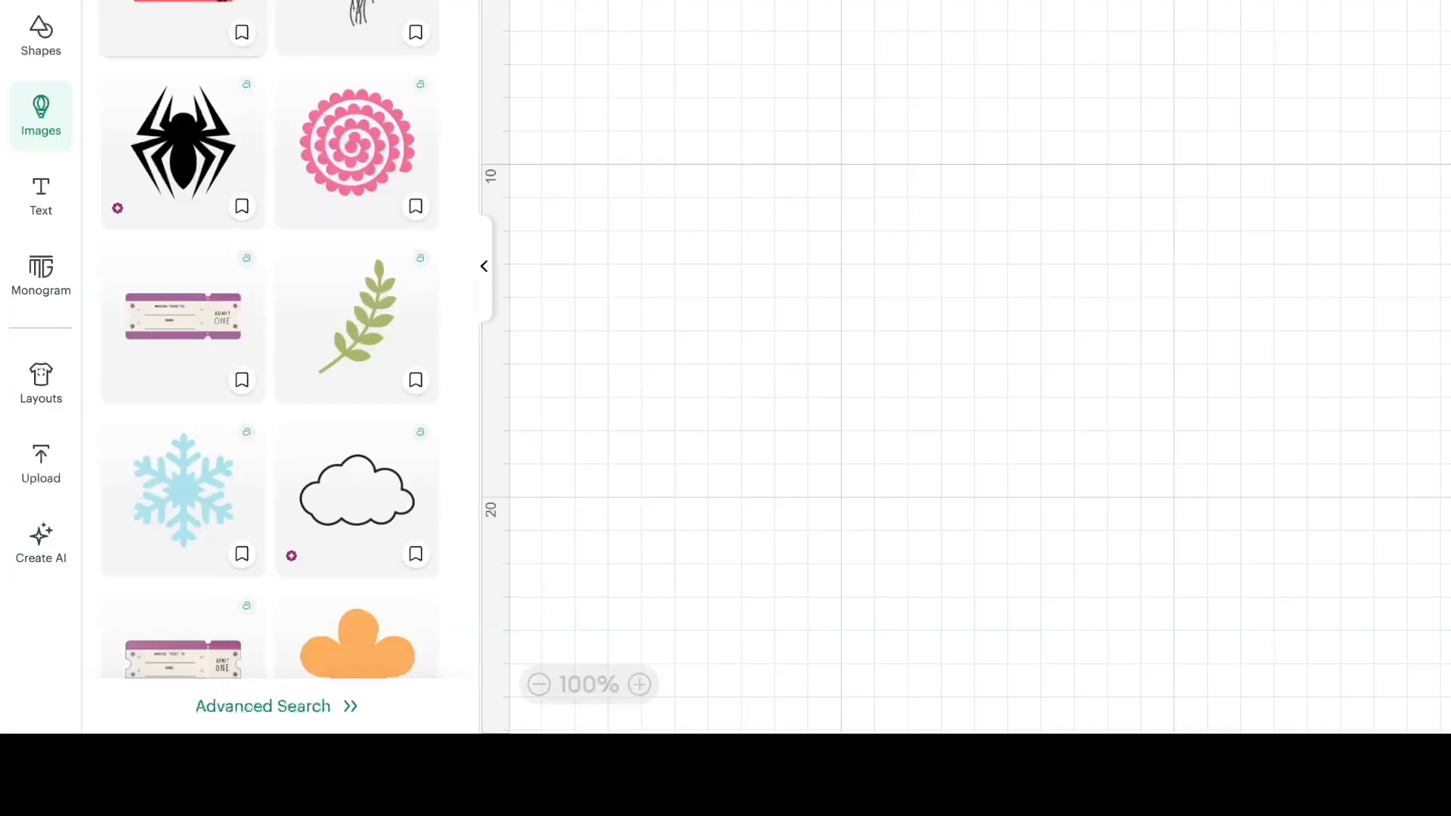
scroll(322, 60, down, 15)
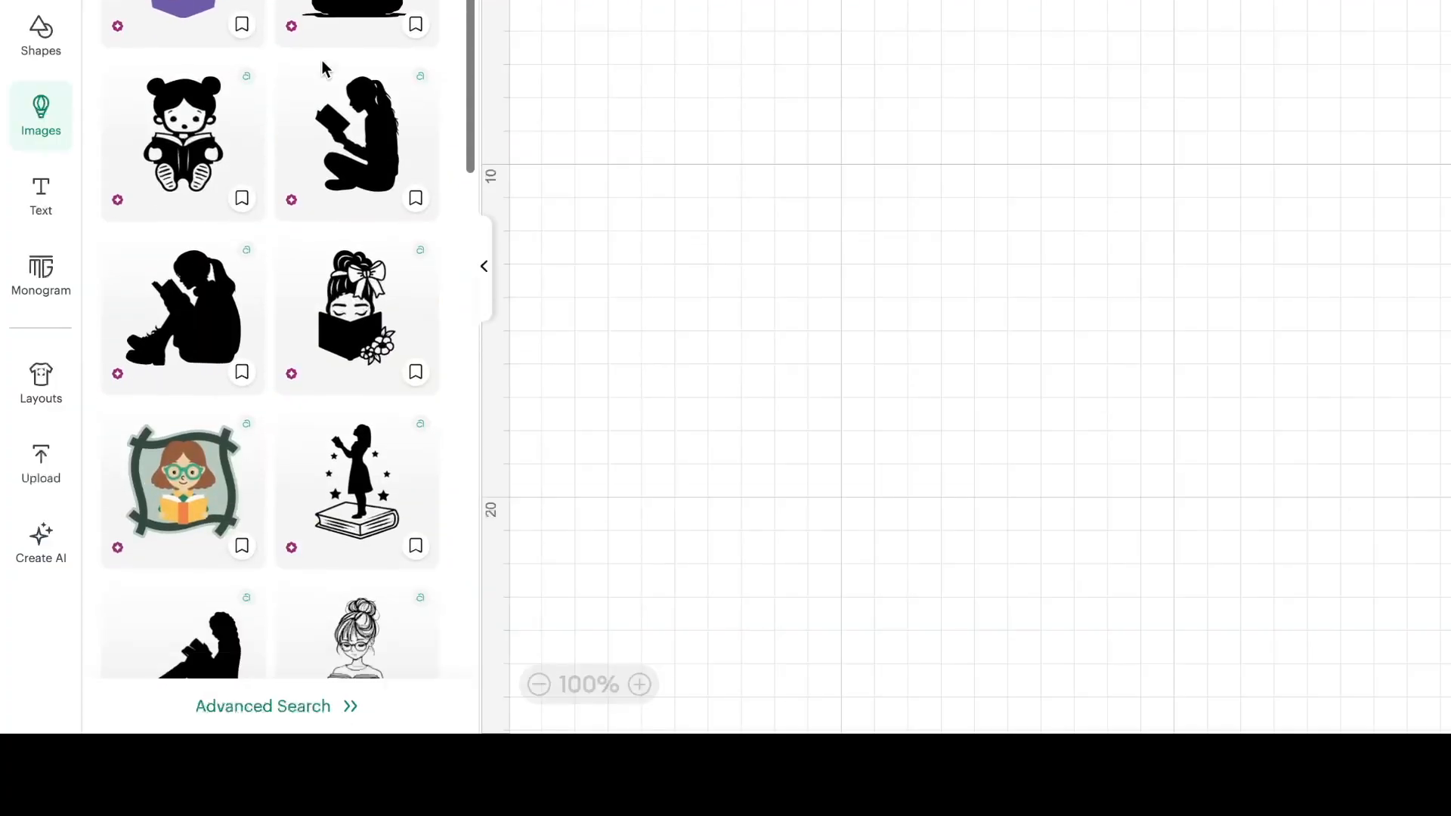
scroll(326, 69, down, 5)
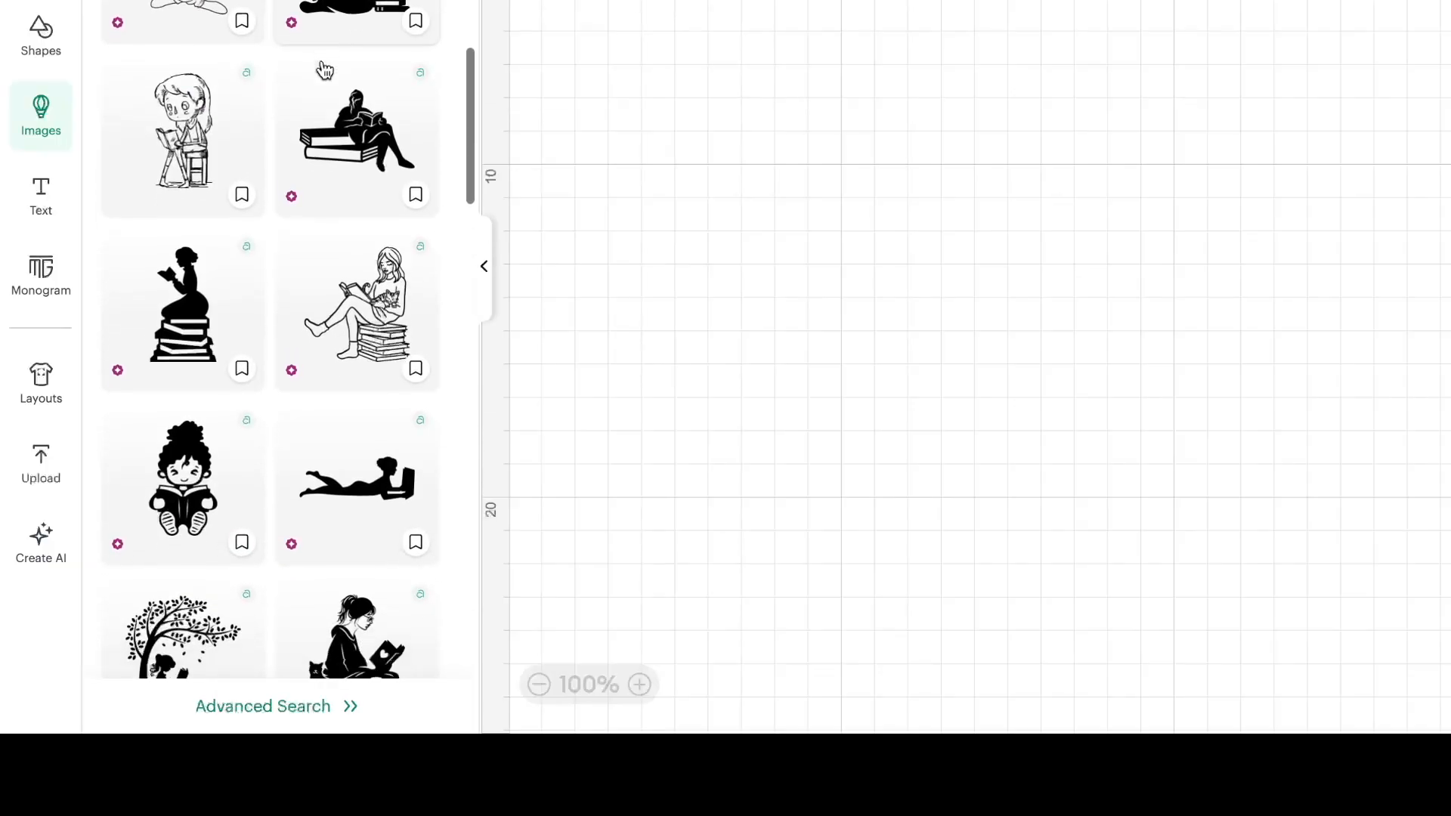
Add a text object to the canvas, hide the image library and move the text toward the canvas's upper middle.
click(44, 204)
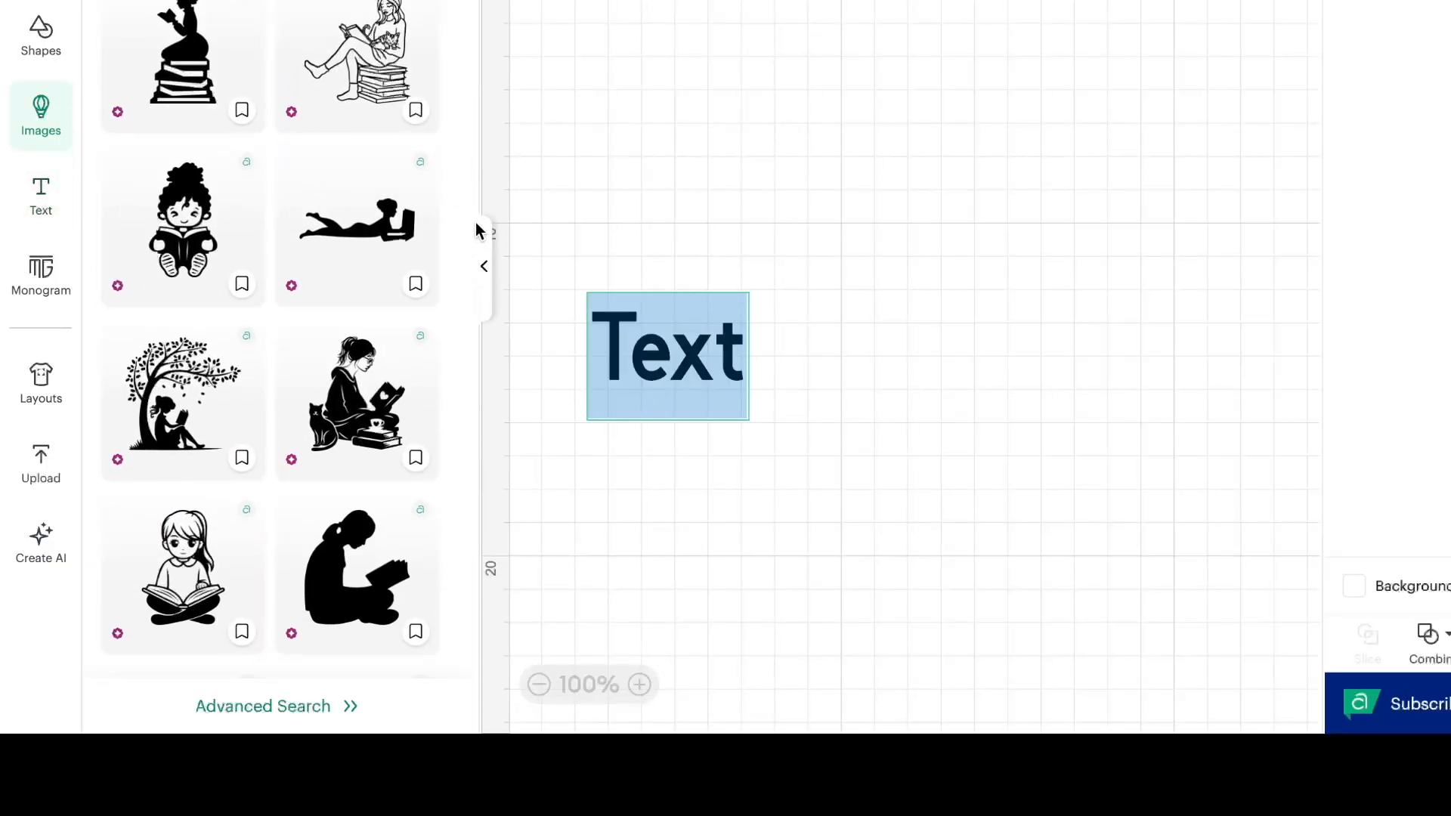
click(485, 265)
drag(280, 339, 579, 215)
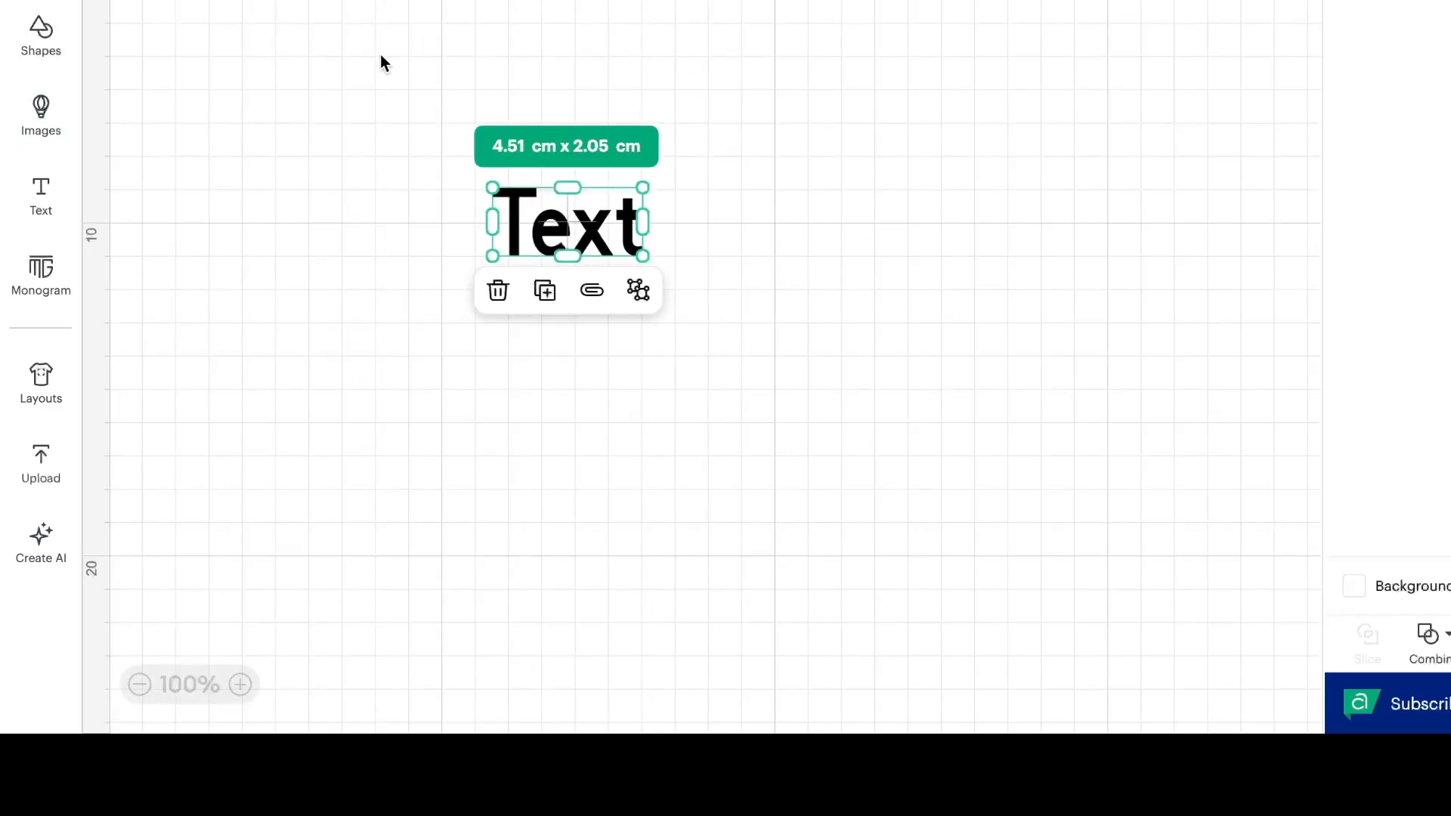
Open the monogram maker and look through its text styles.
click(61, 289)
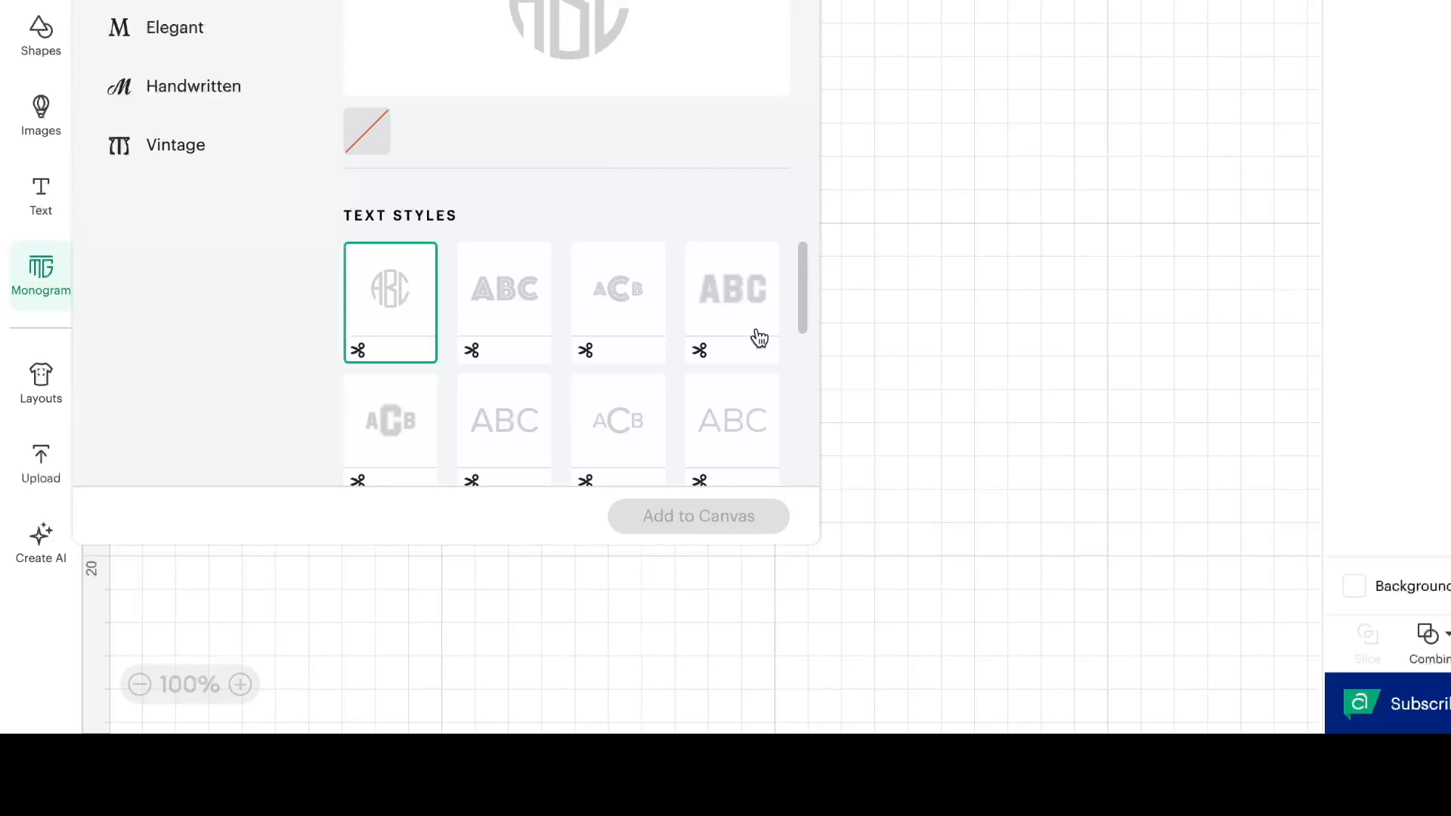
scroll(764, 338, down, 5)
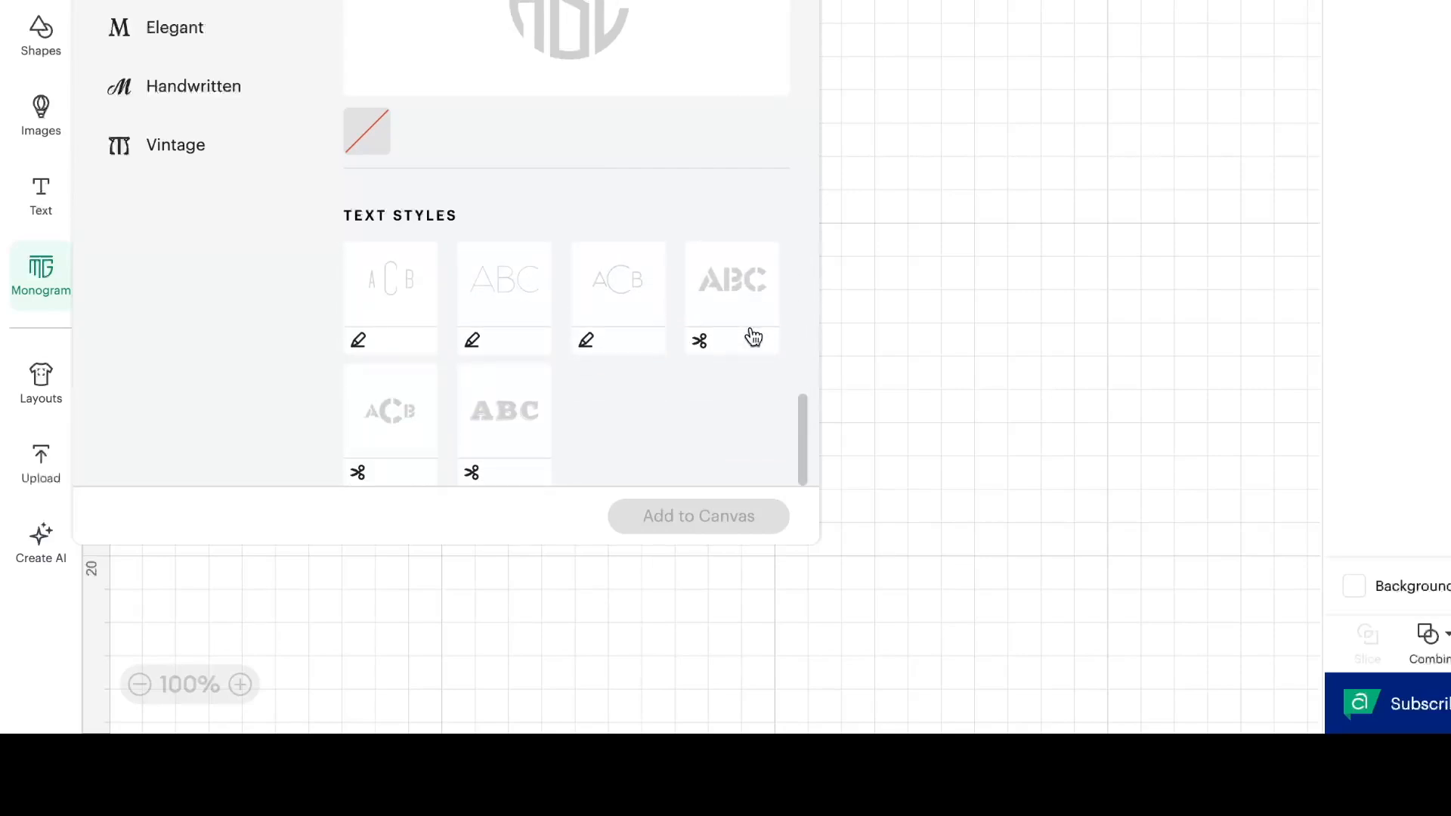
scroll(754, 336, up, 5)
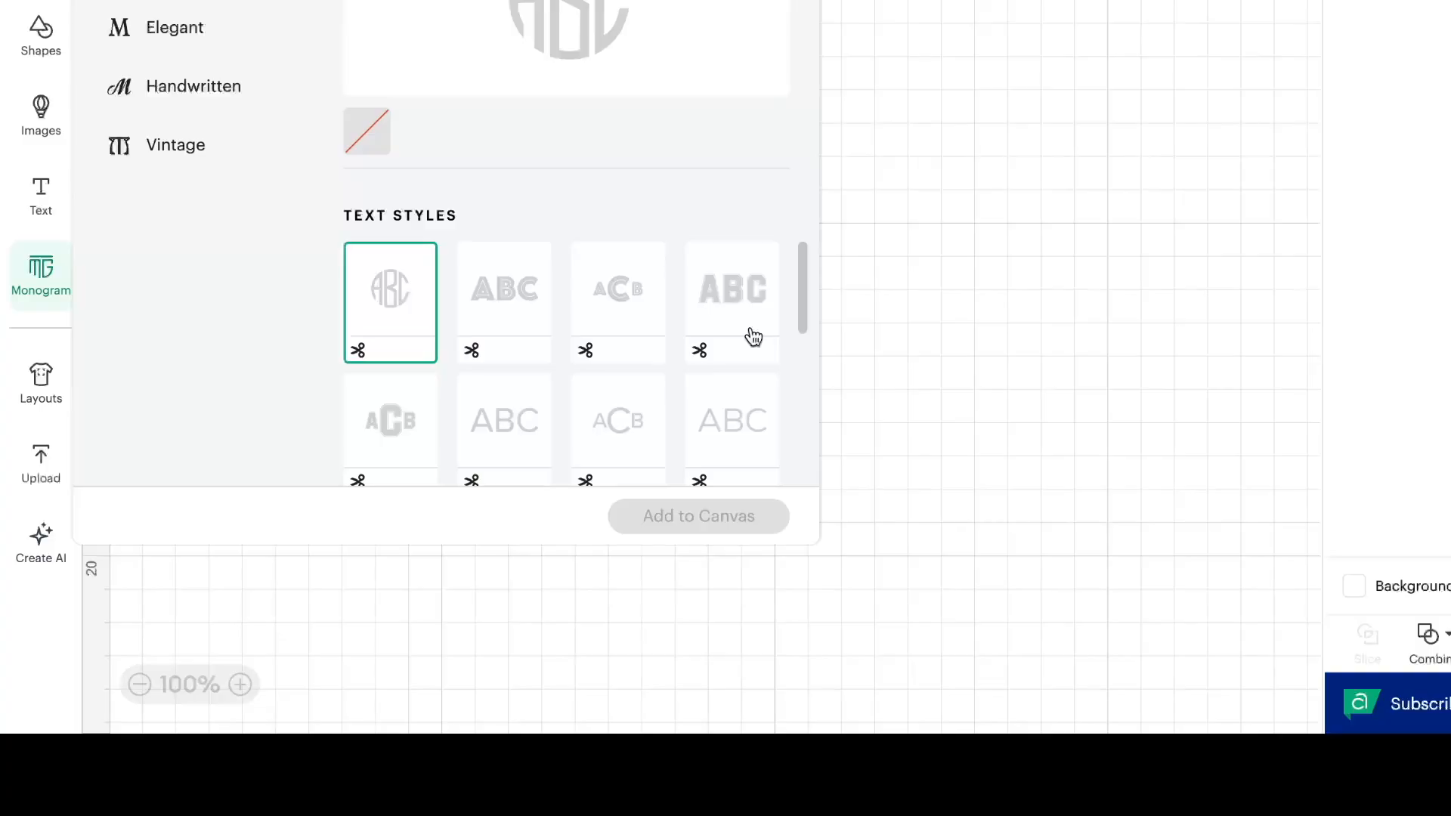
View the product layouts such as Hat, Tote Bag and Mug, and open the image upload page with its recent uploads.
click(55, 395)
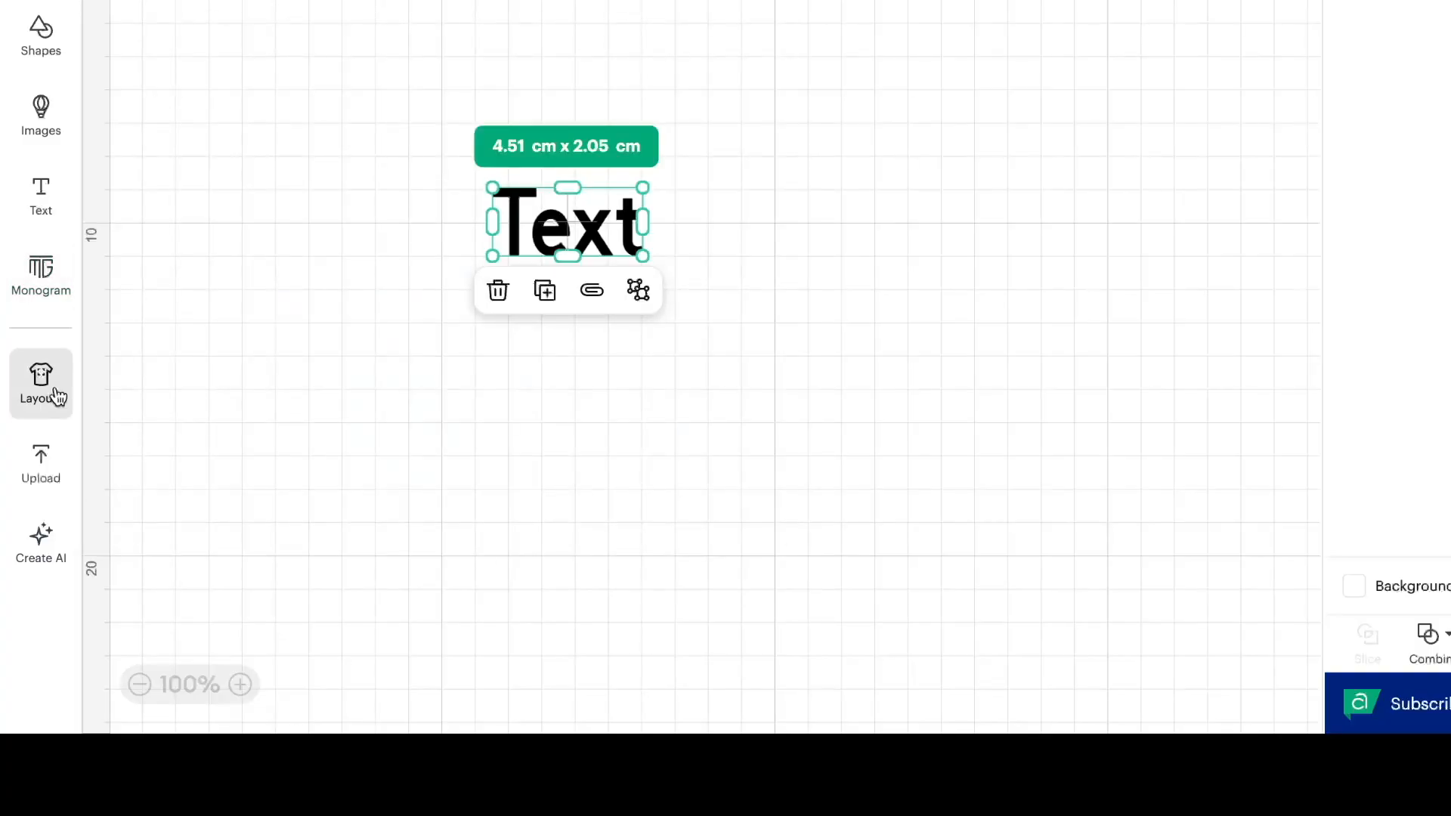
click(32, 398)
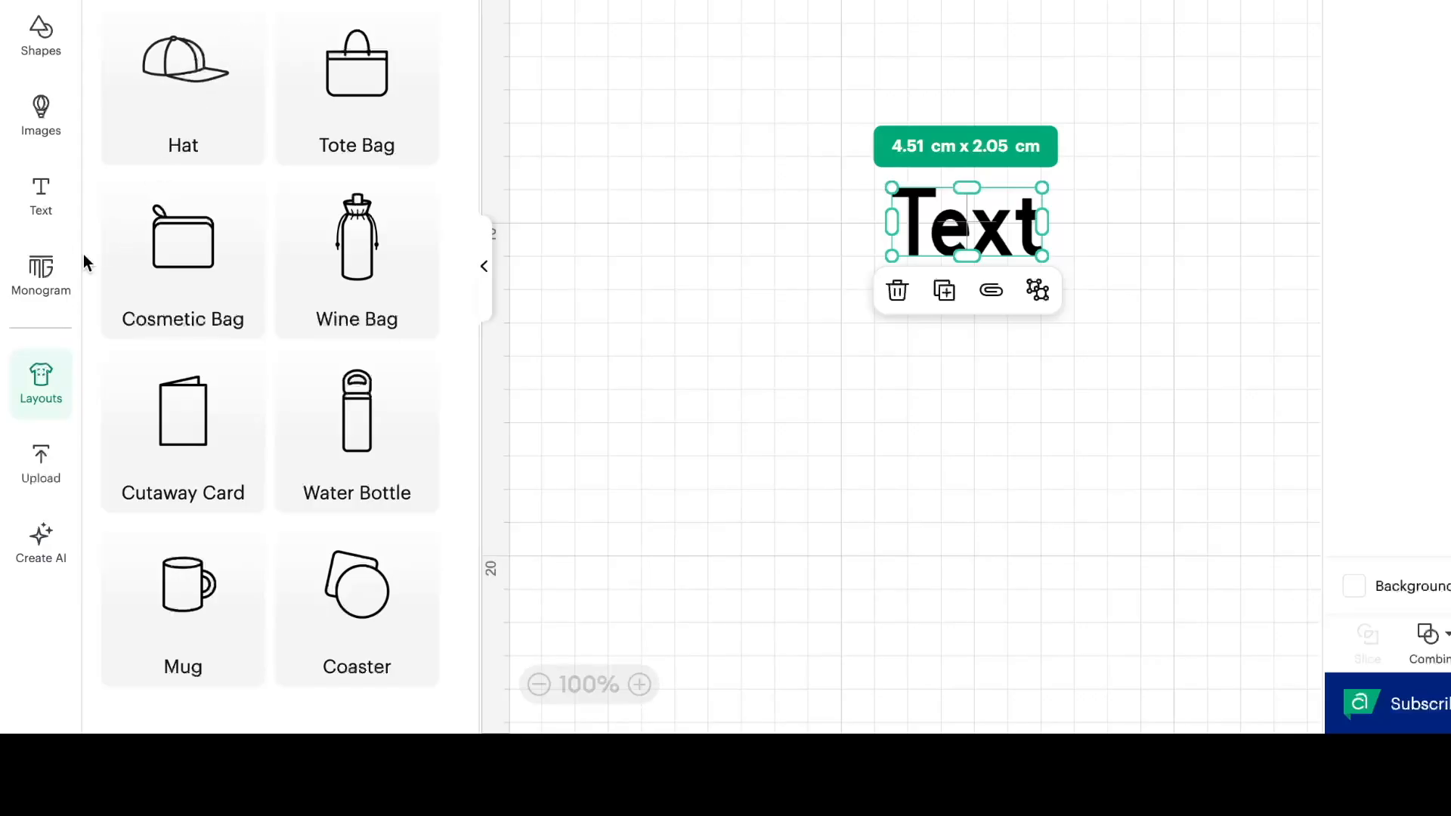
click(52, 463)
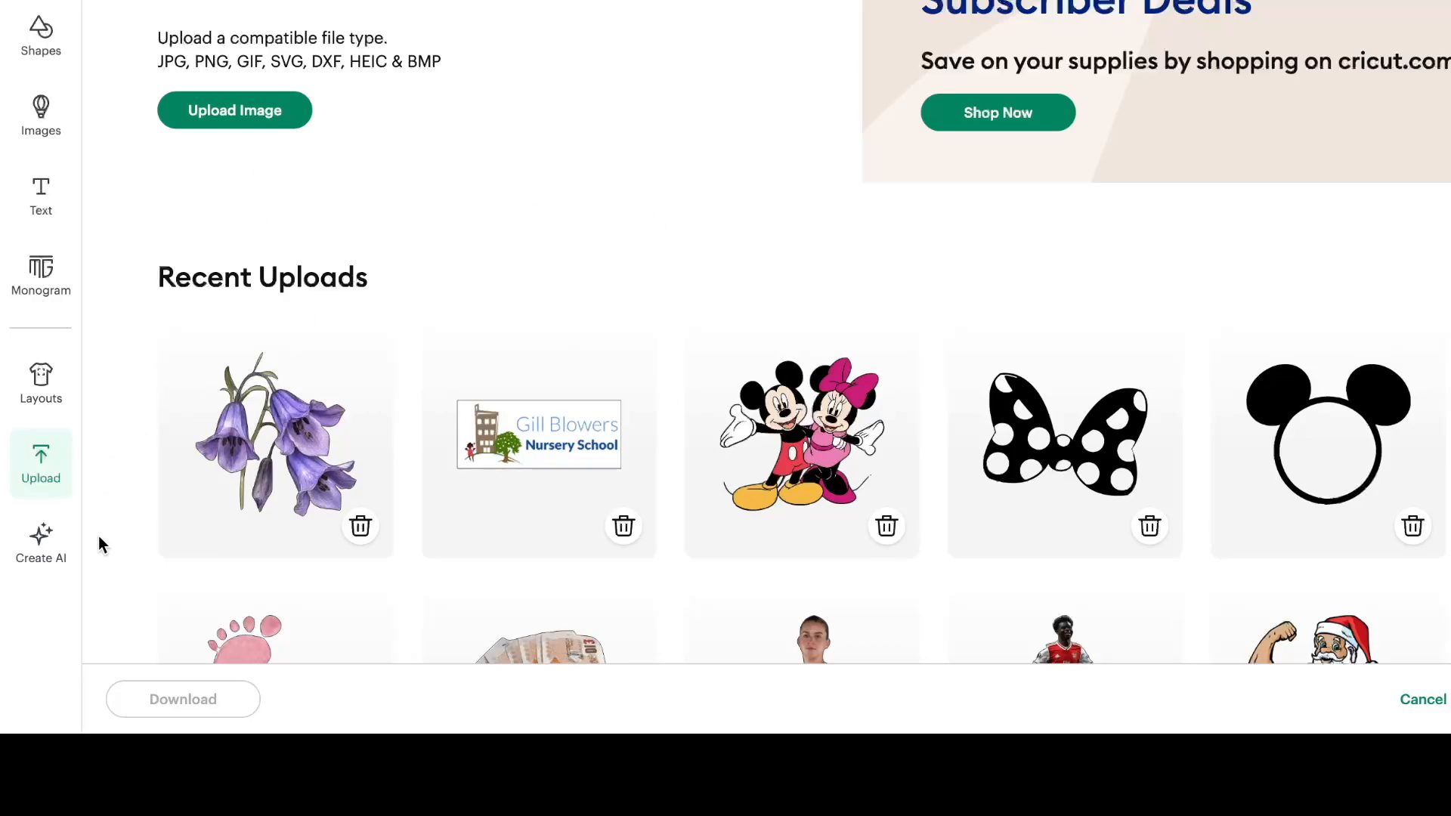
Open Create AI and review its prompt area and the Cut and Draw style options.
click(41, 551)
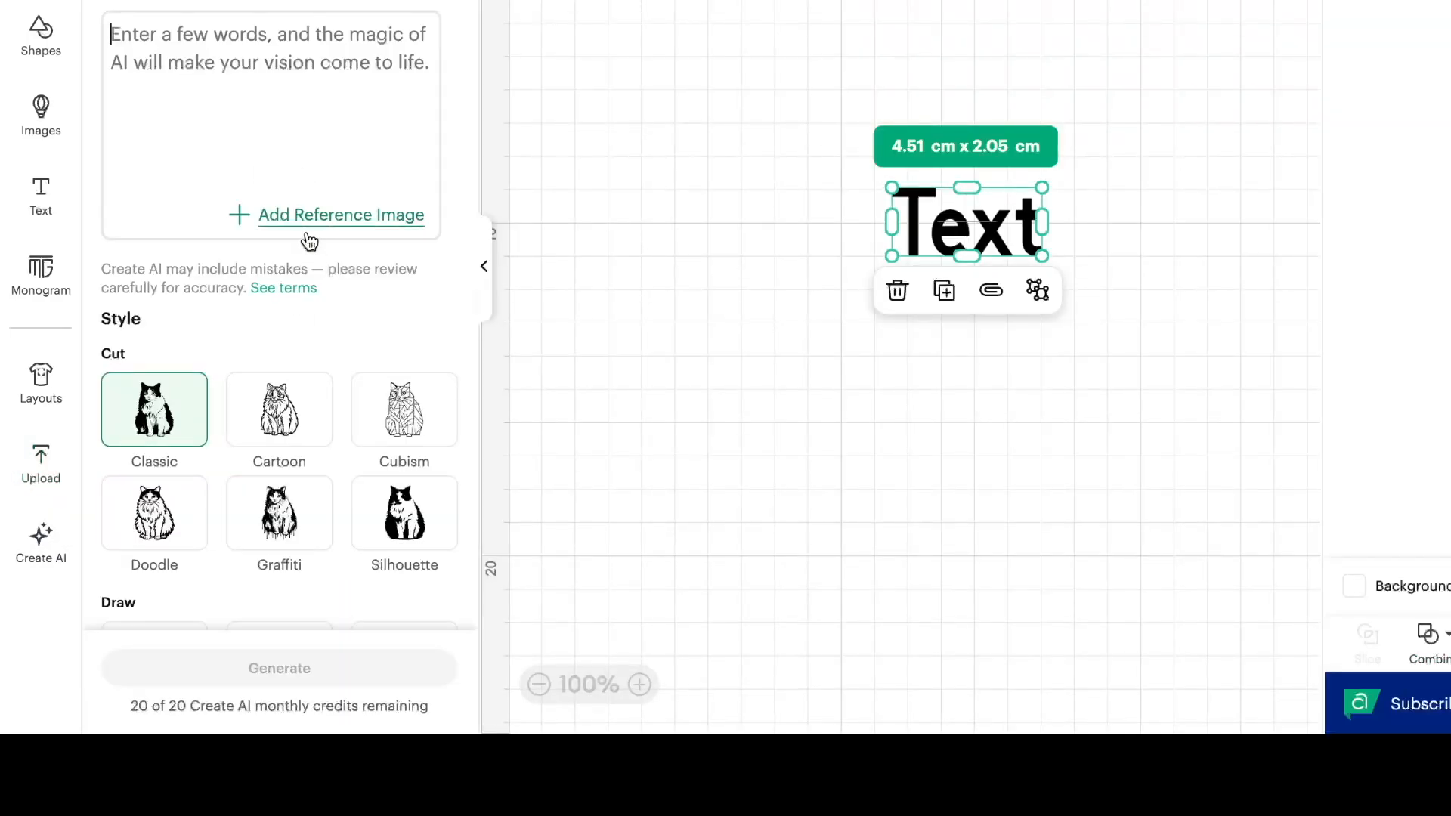
scroll(309, 242, down, 1)
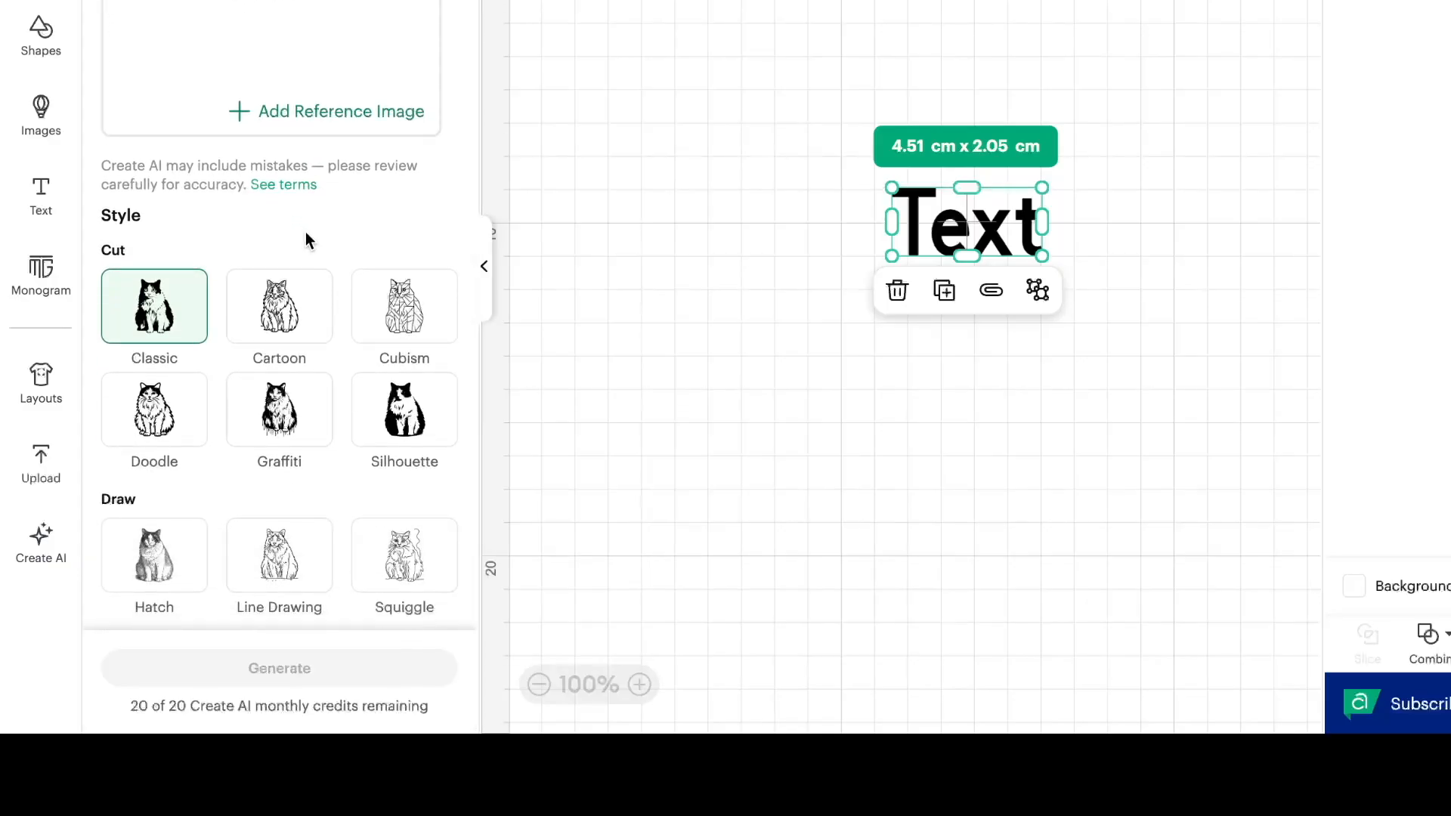
scroll(306, 239, up, 1)
scroll(306, 240, down, 1)
Hide the Create AI options and delete the text object from the canvas.
click(486, 261)
click(566, 220)
key(Delete)
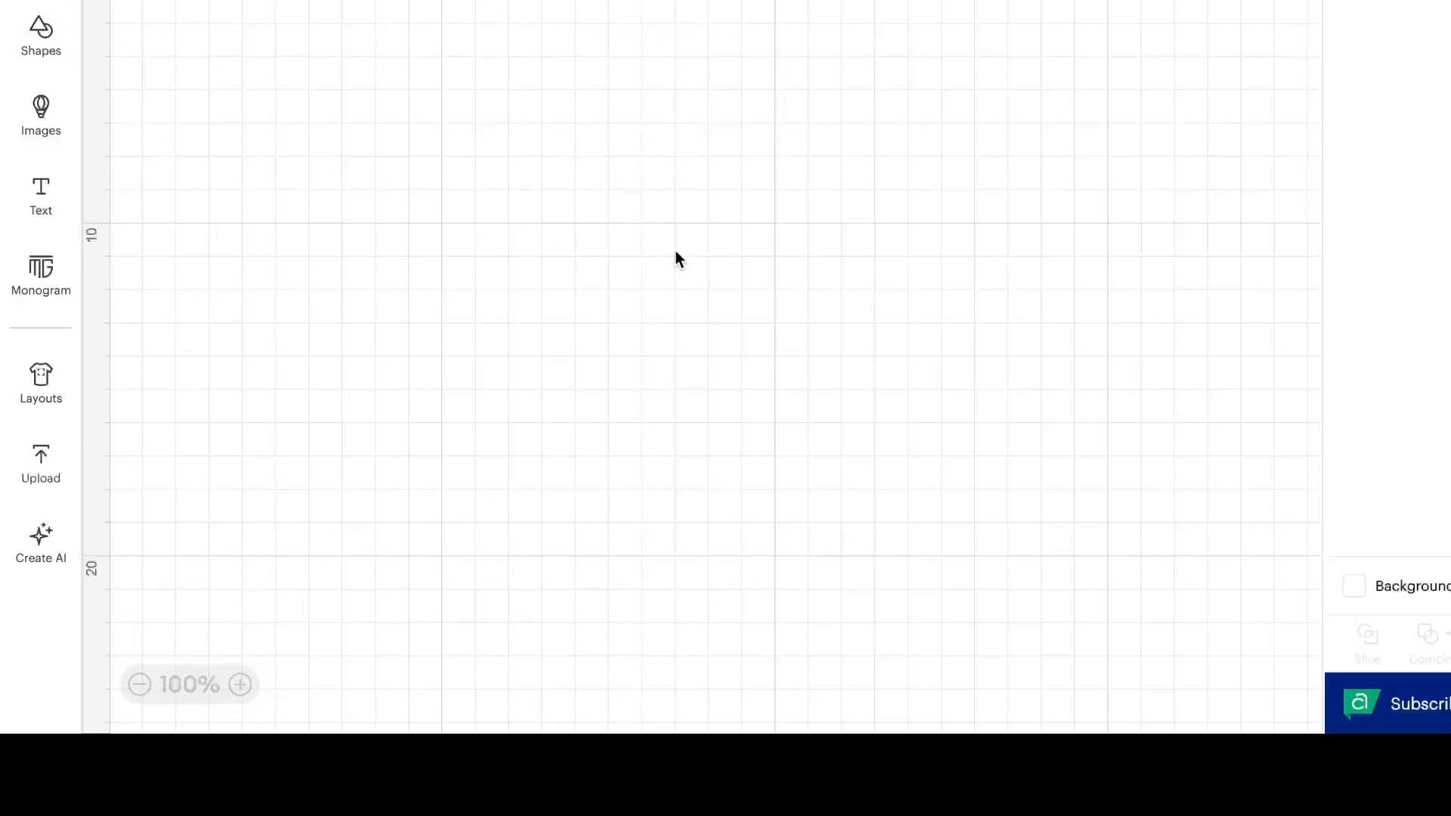
Add a new text object and move it toward the canvas's upper middle.
scroll(715, 367, left, 1)
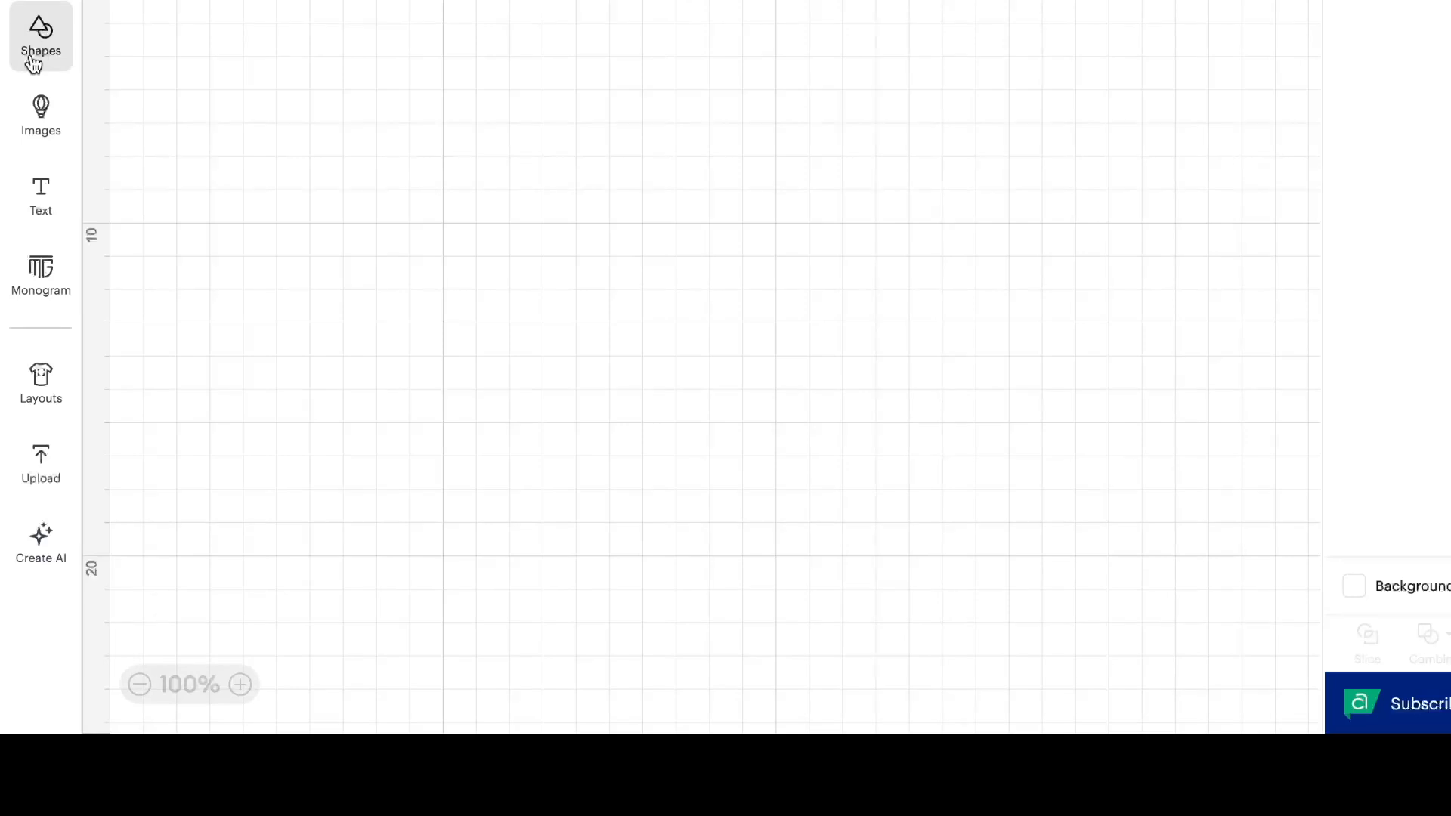
click(41, 193)
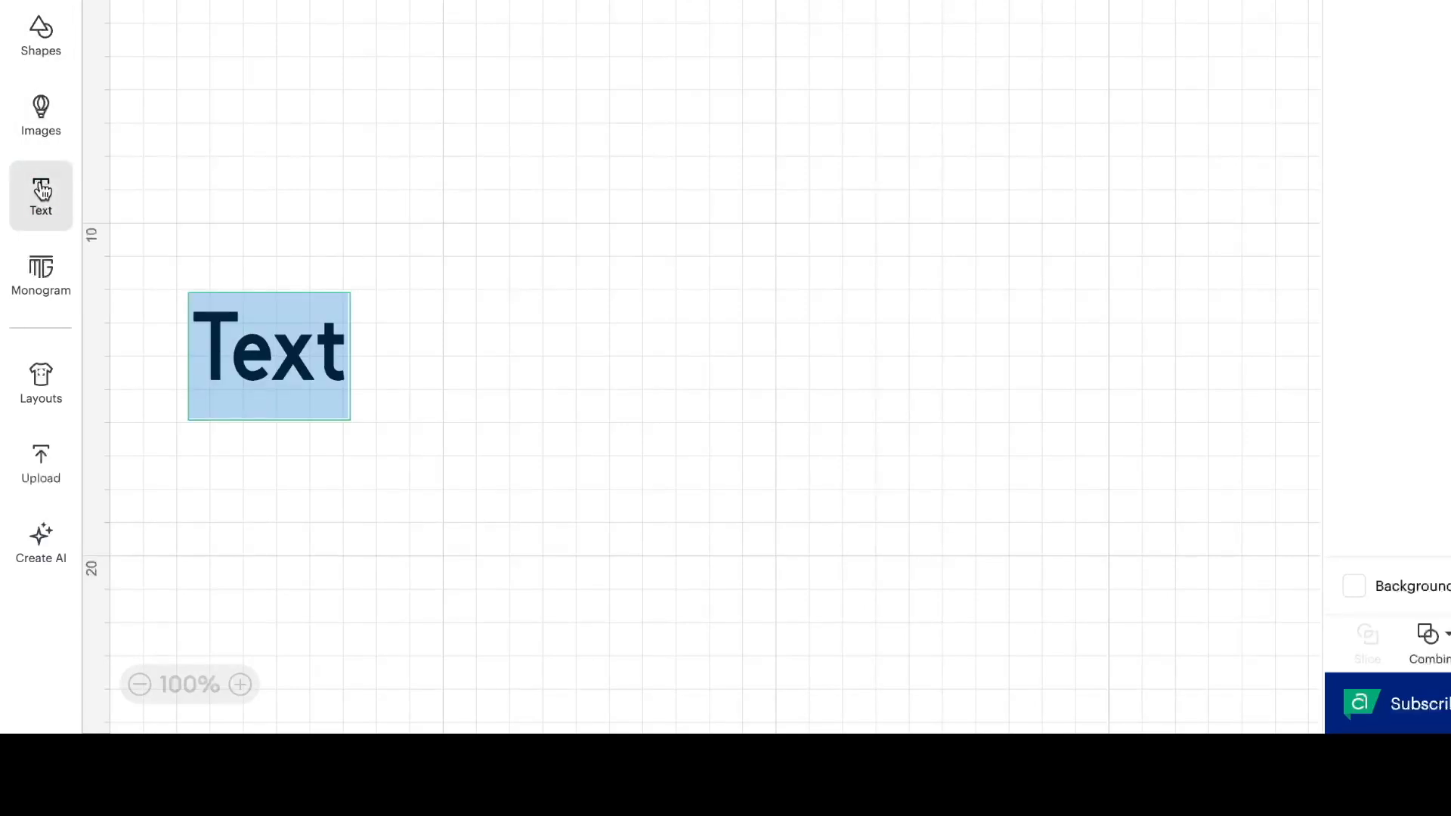
click(406, 370)
drag(299, 352, 620, 210)
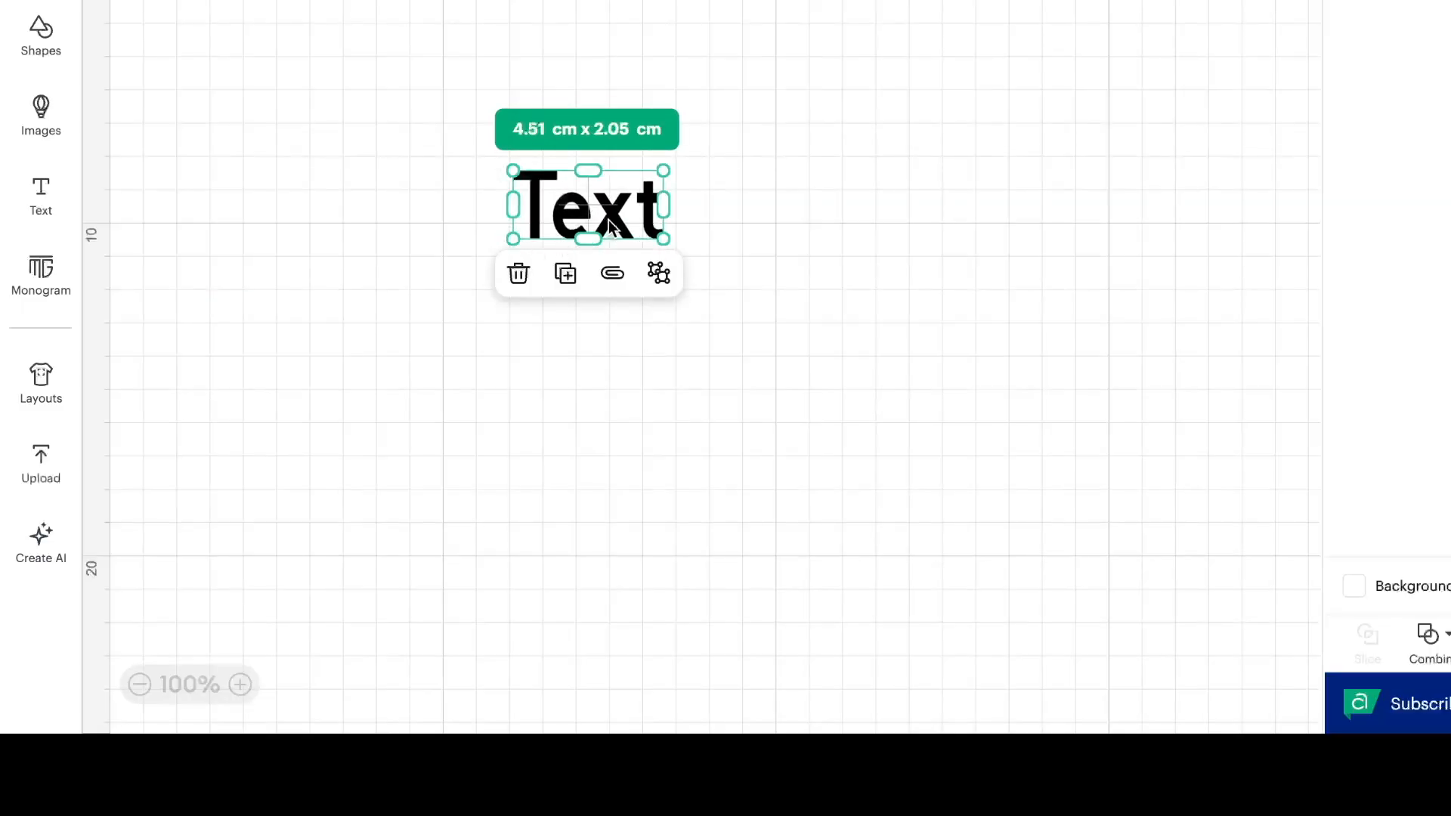
Replace the placeholder wording of the text object with "Hello".
double_click(647, 215)
text(Hello)
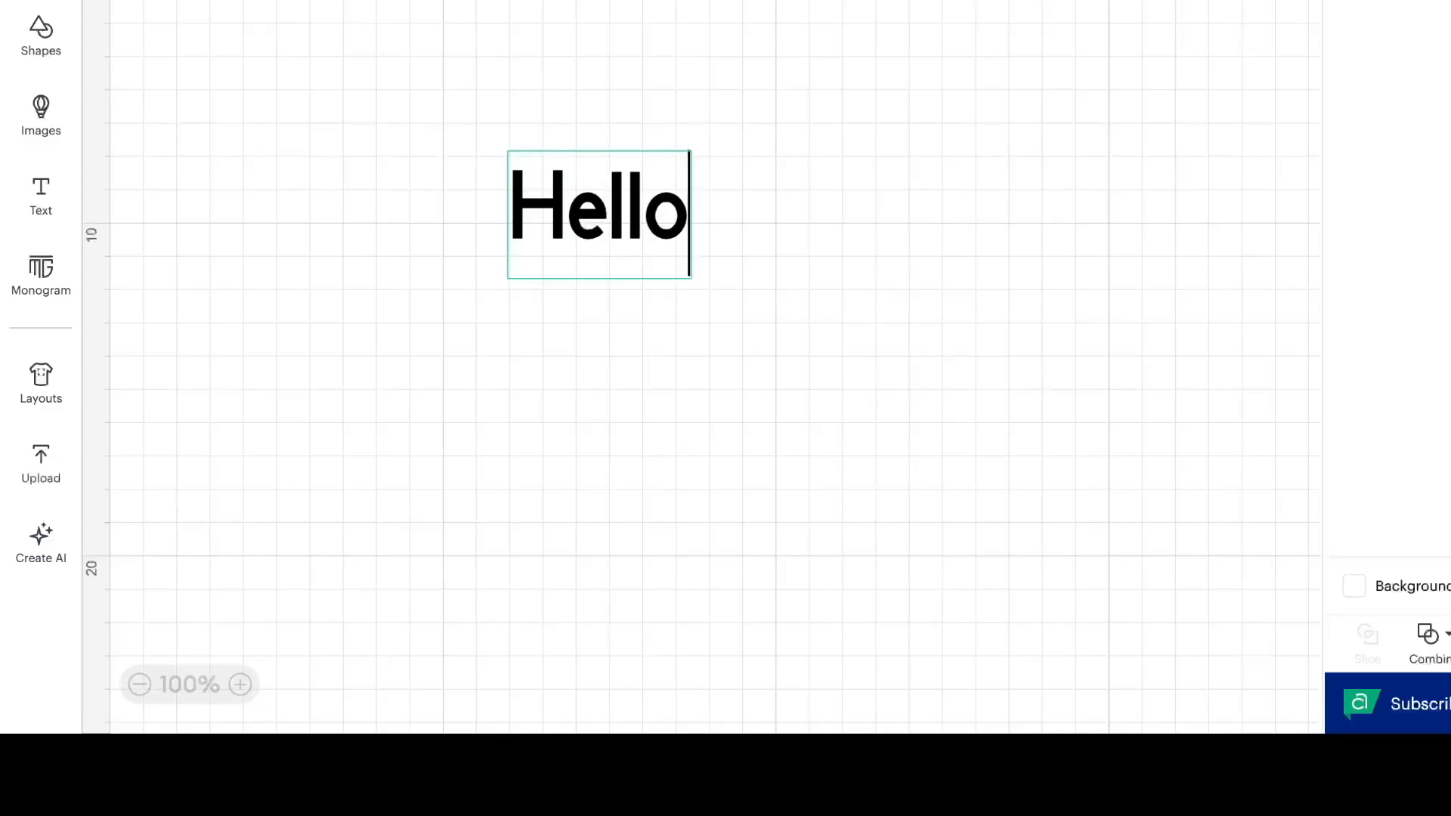
key(Return)
key(BackSpace)
click(751, 152)
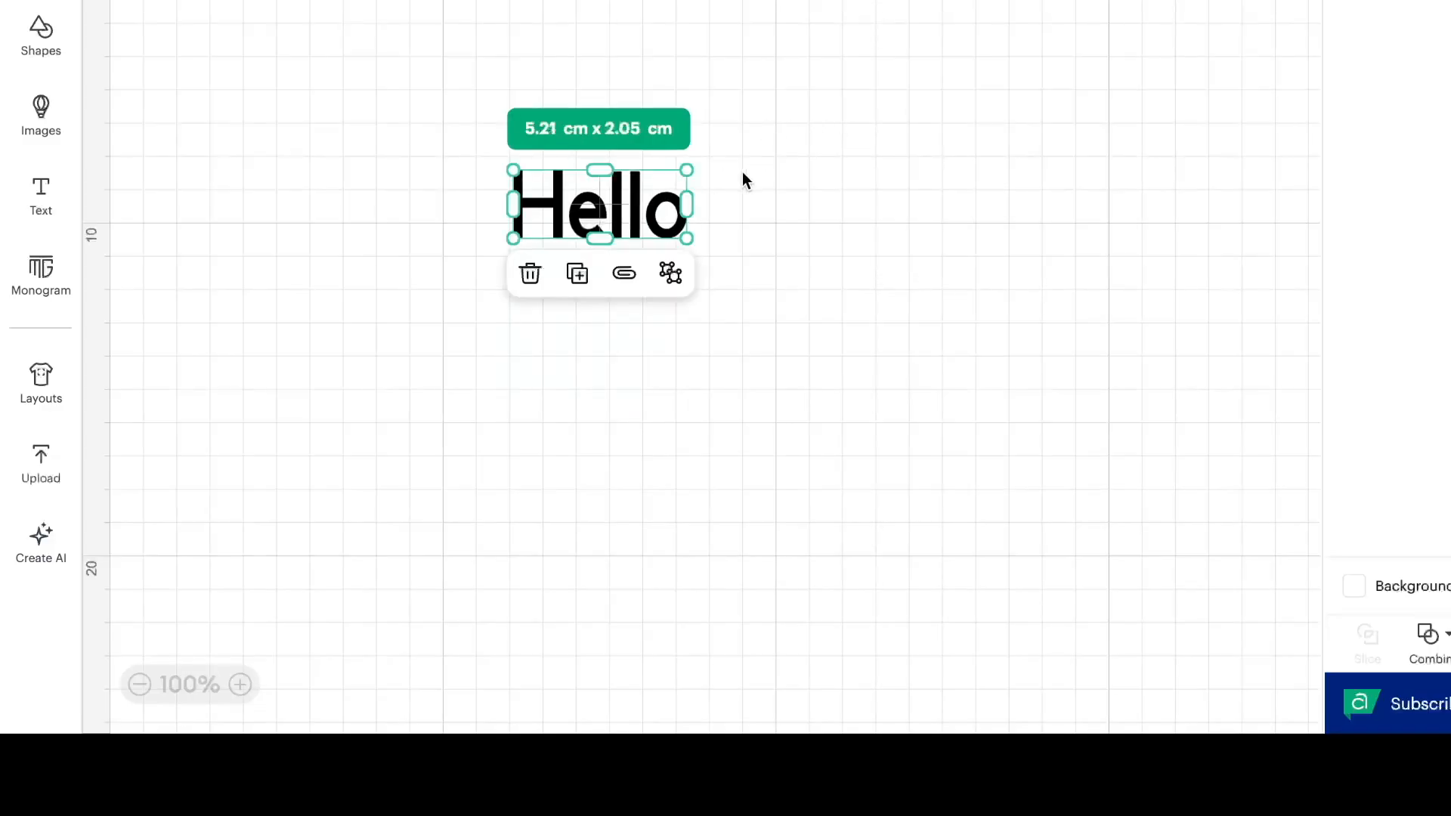
Review the operation types available for the "Hello" text, from Draw options to Print Then Cut and Guide, without changing the operation.
click(767, 287)
click(647, 214)
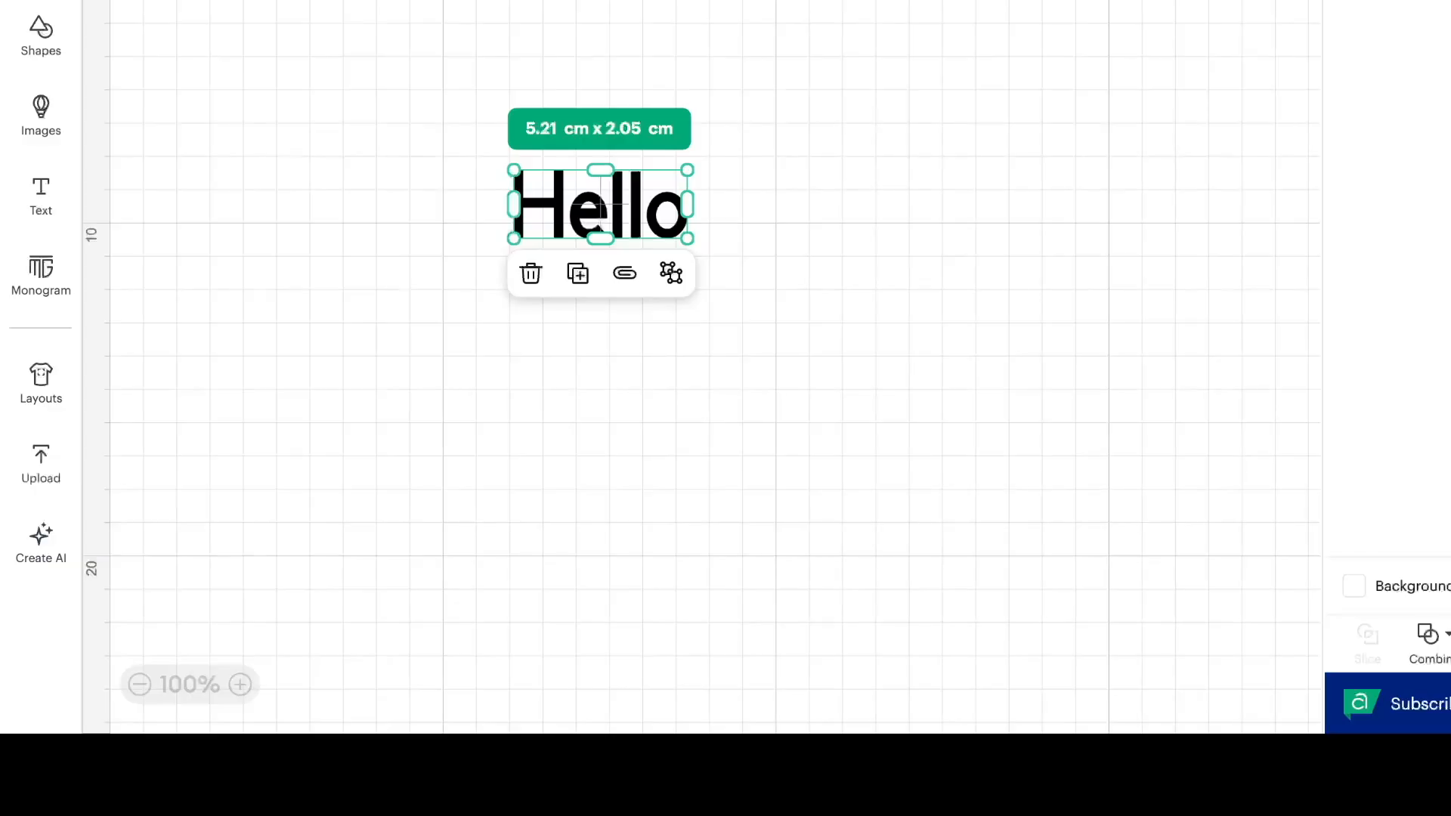
click(468, 2)
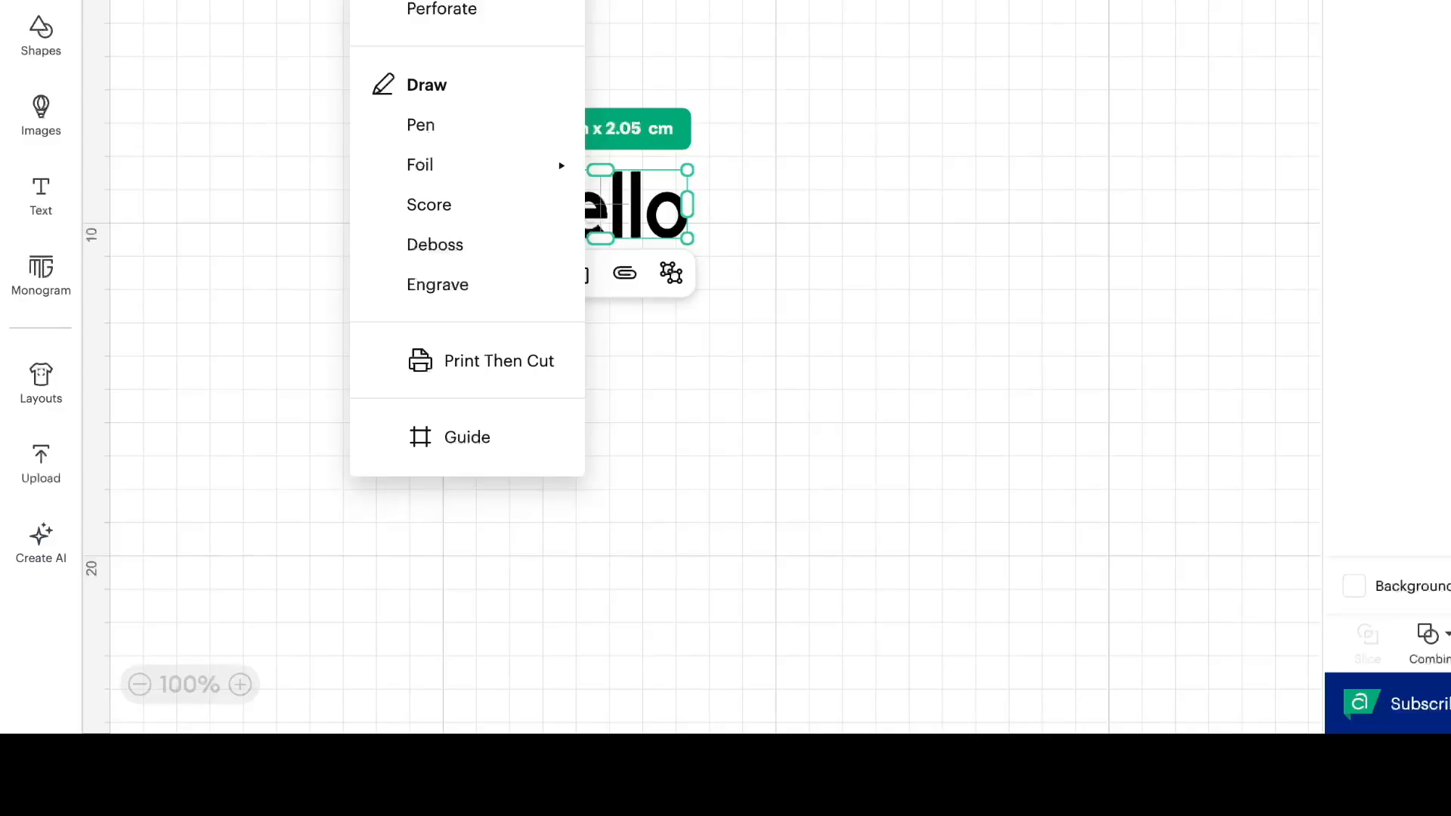
click(716, 3)
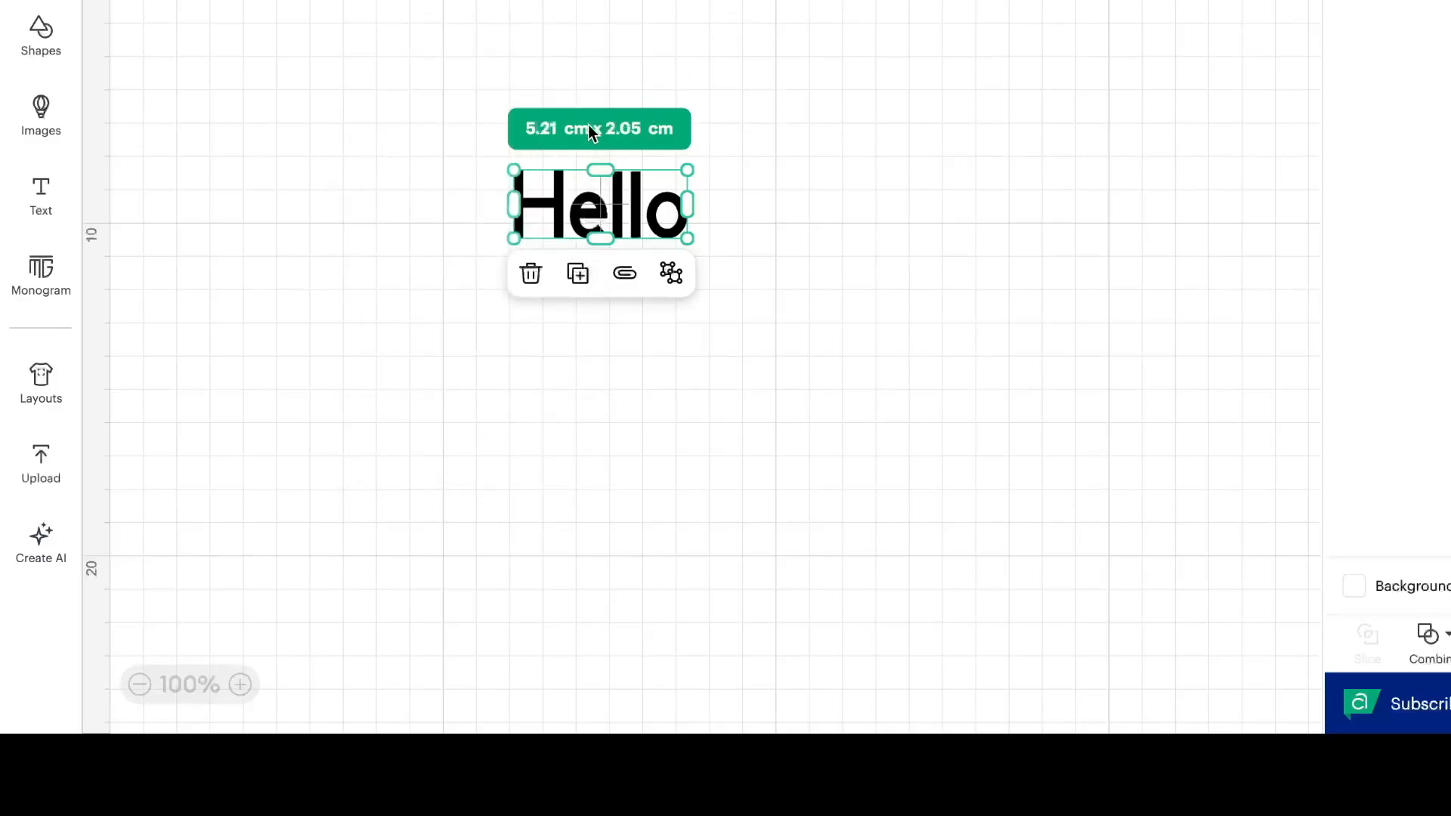
click(467, 1)
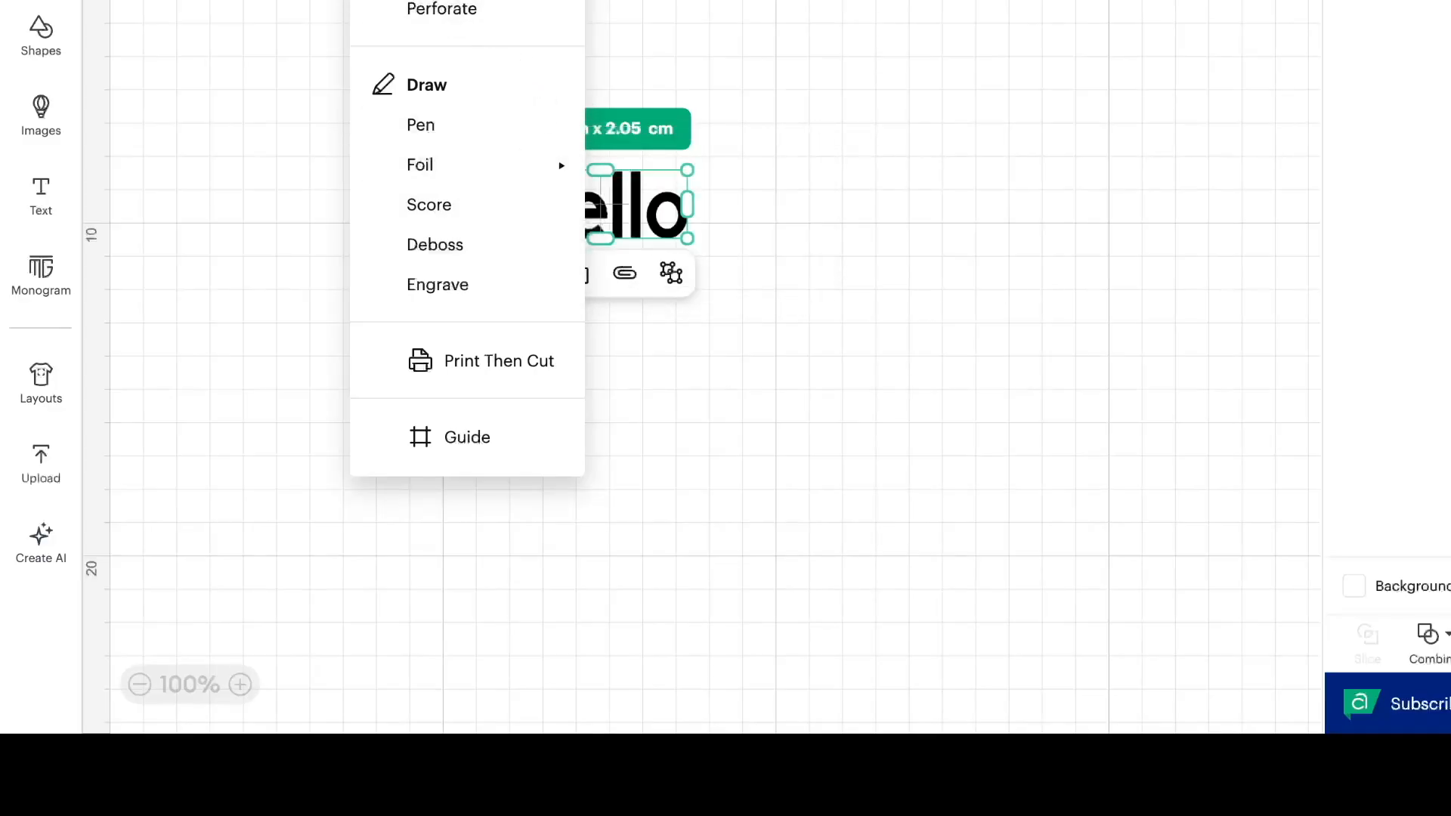
click(831, 61)
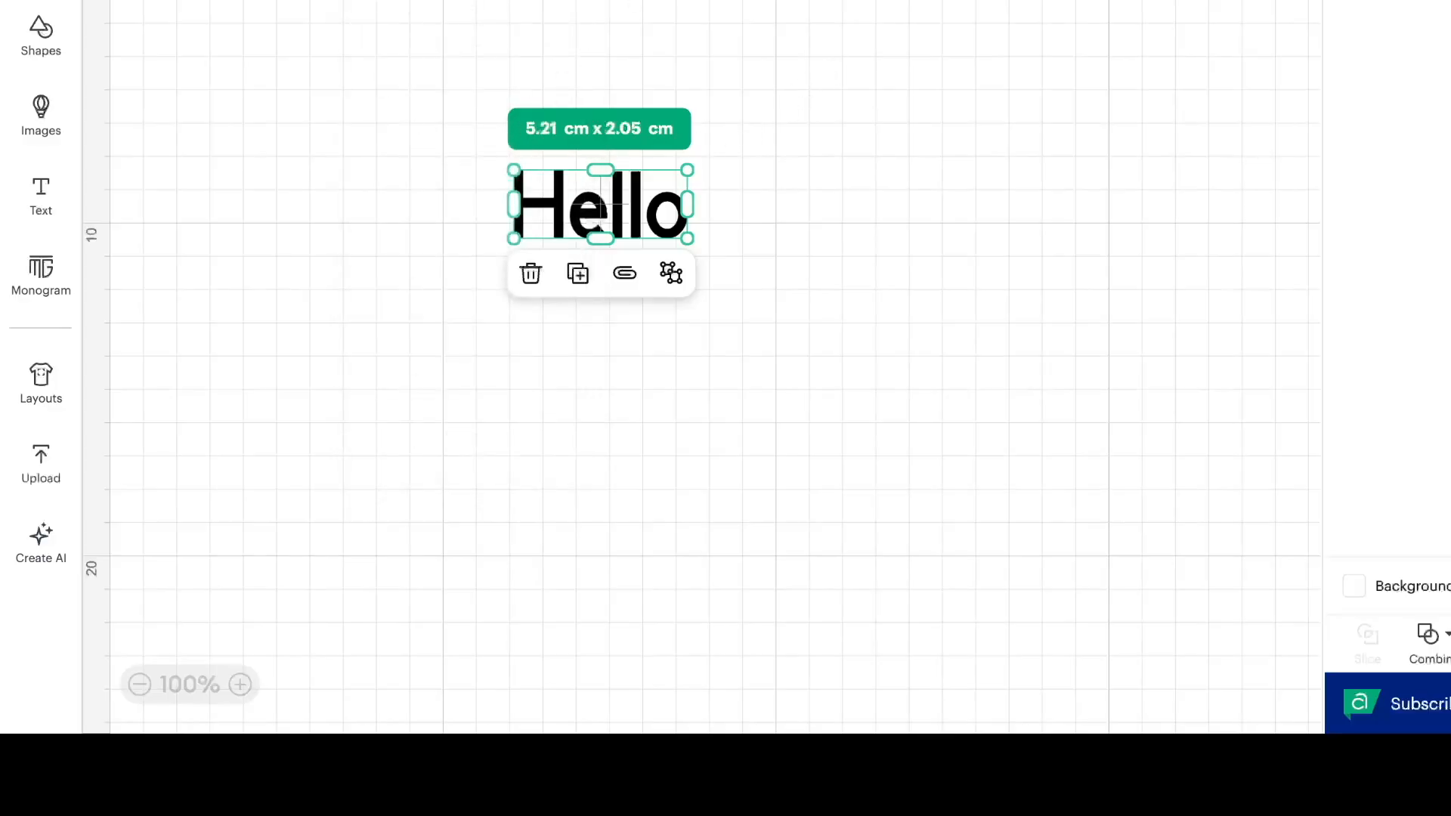
Change the colour of the "Hello" text to the indigo blue swatch.
click(576, 1)
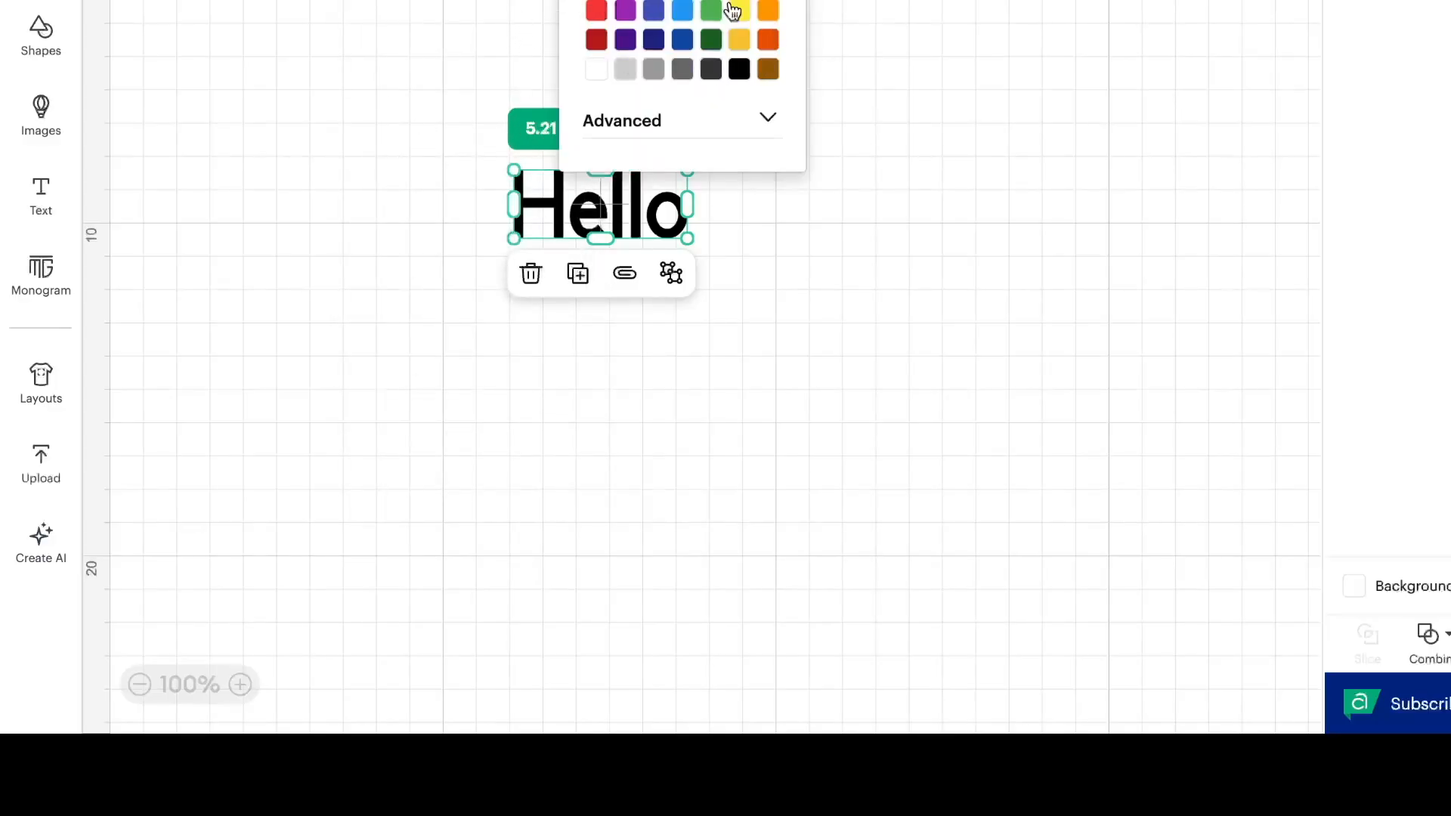
click(663, 13)
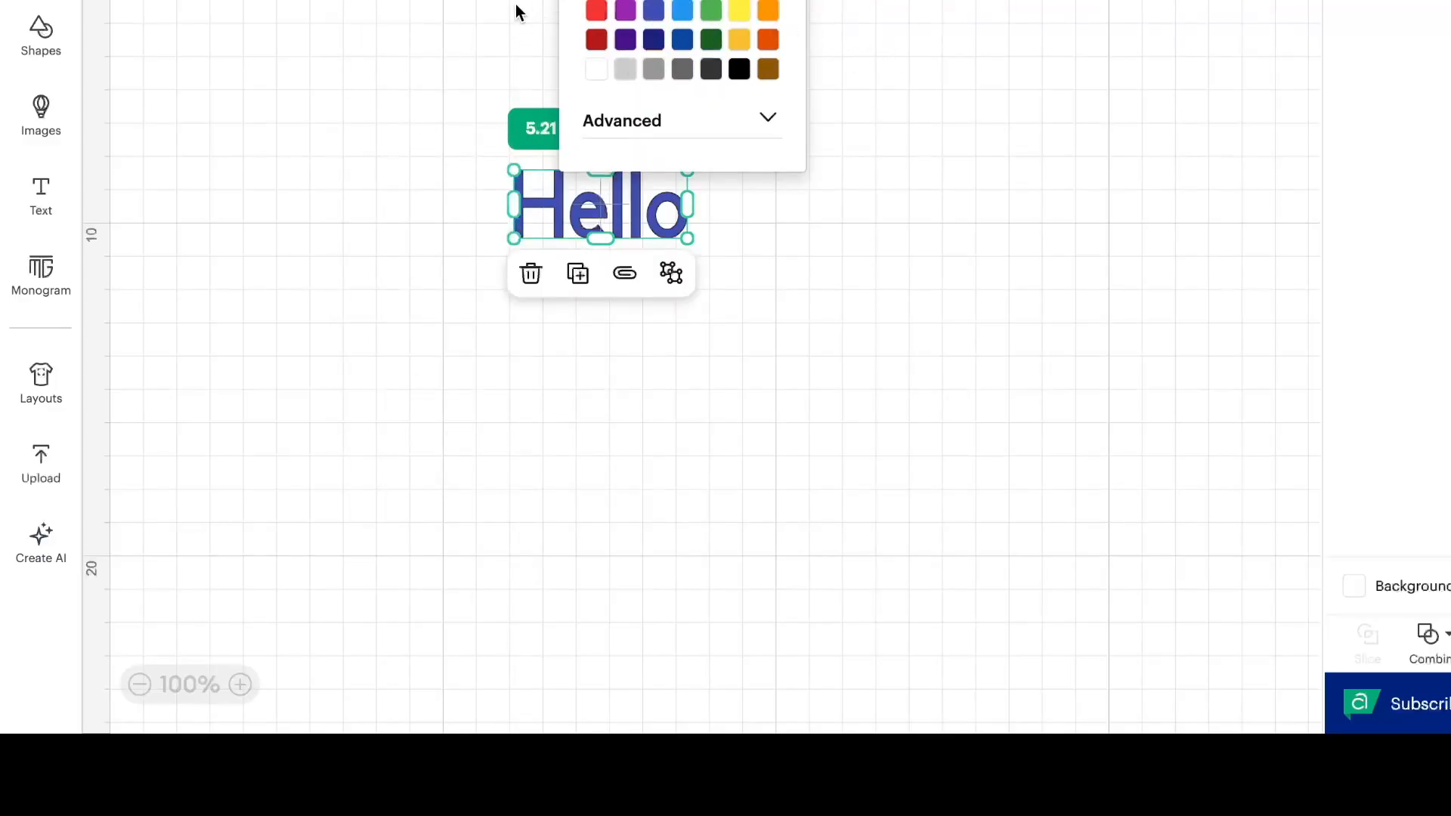
click(831, 21)
Open the font choices for the "Hello" text and look through the featured fonts and the full Cricut font list.
click(624, 193)
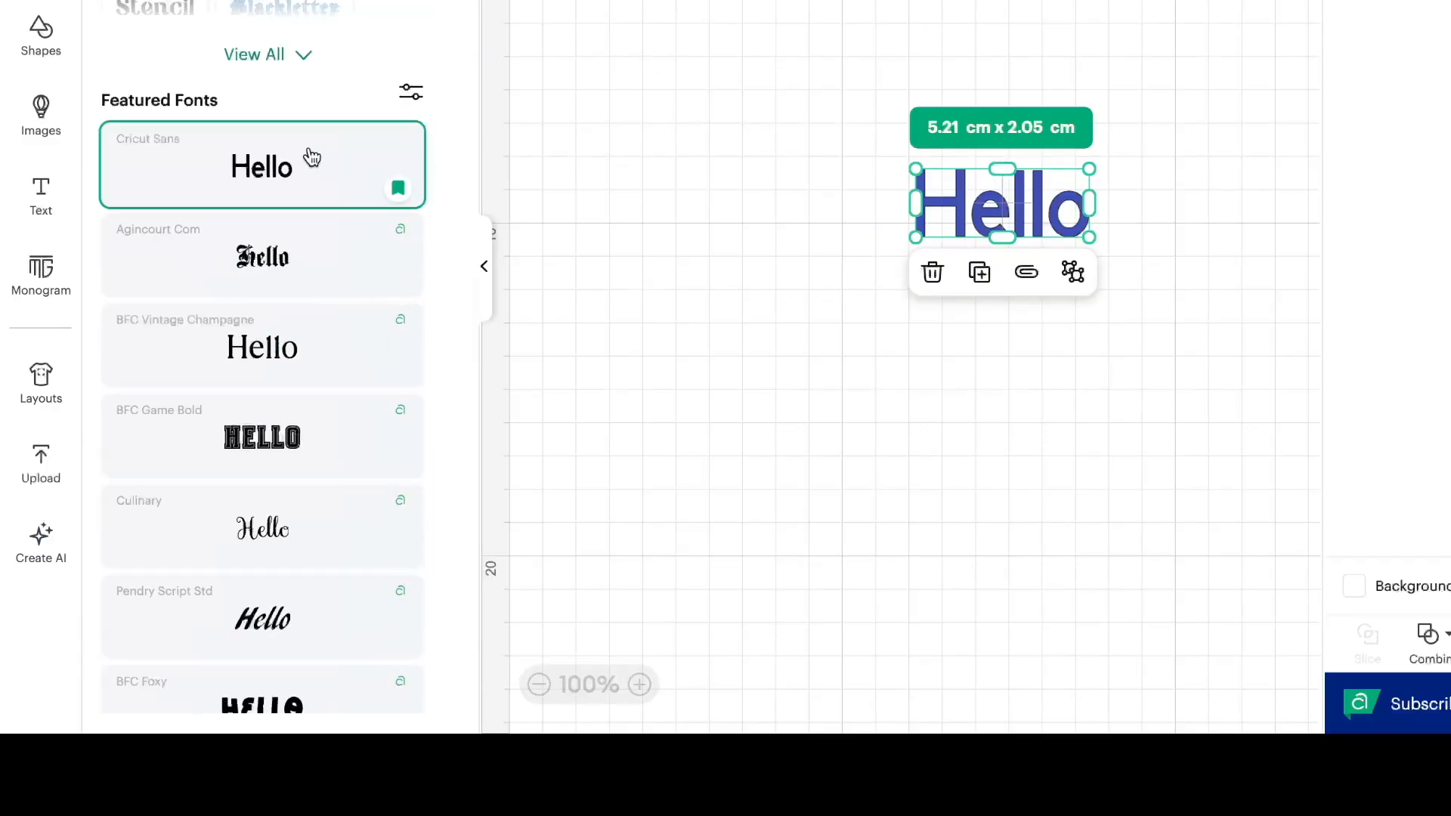
scroll(311, 157, down, 10)
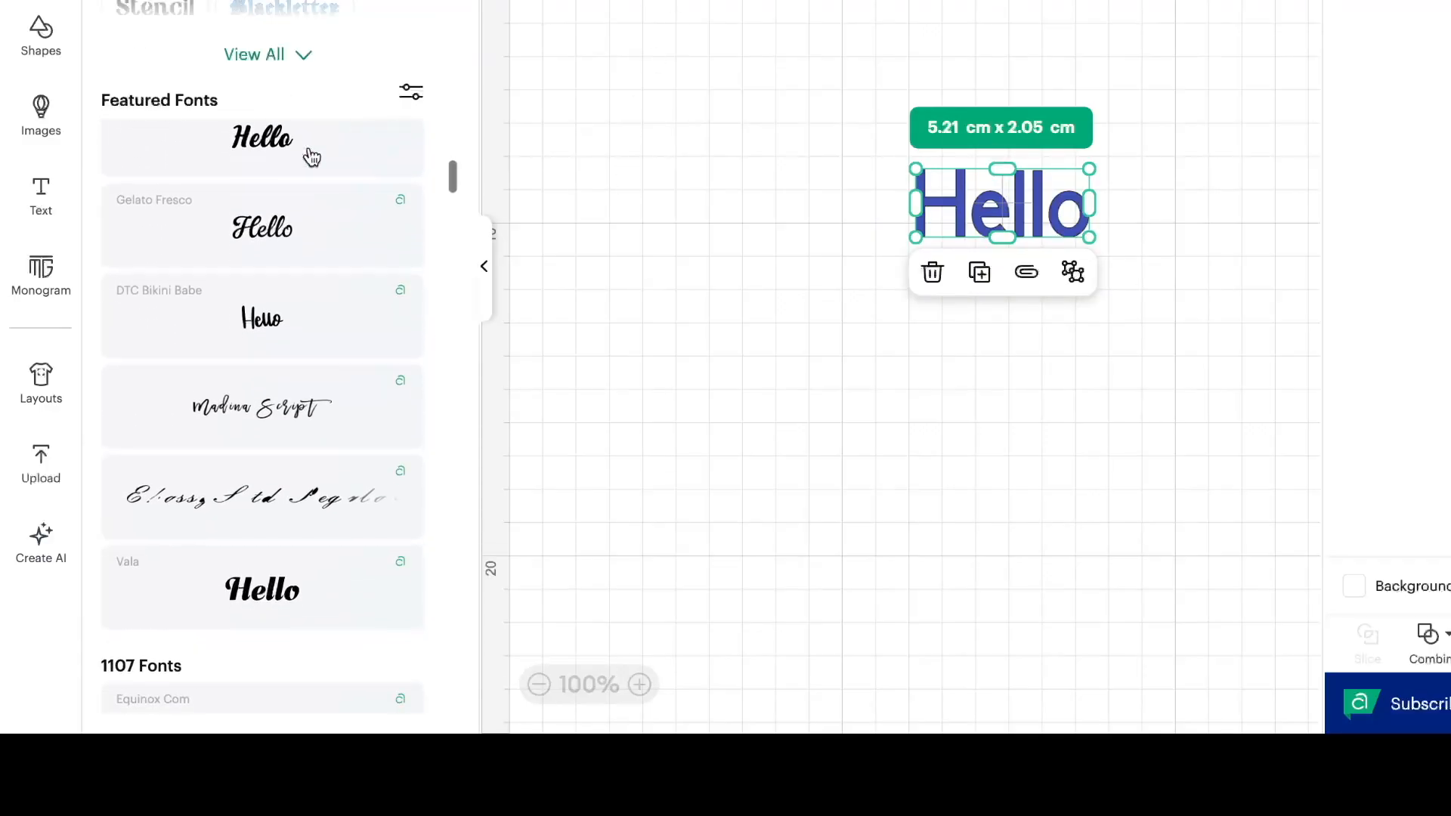
scroll(311, 158, down, 1)
scroll(310, 154, up, 3)
scroll(310, 154, down, 6)
scroll(310, 154, down, 7)
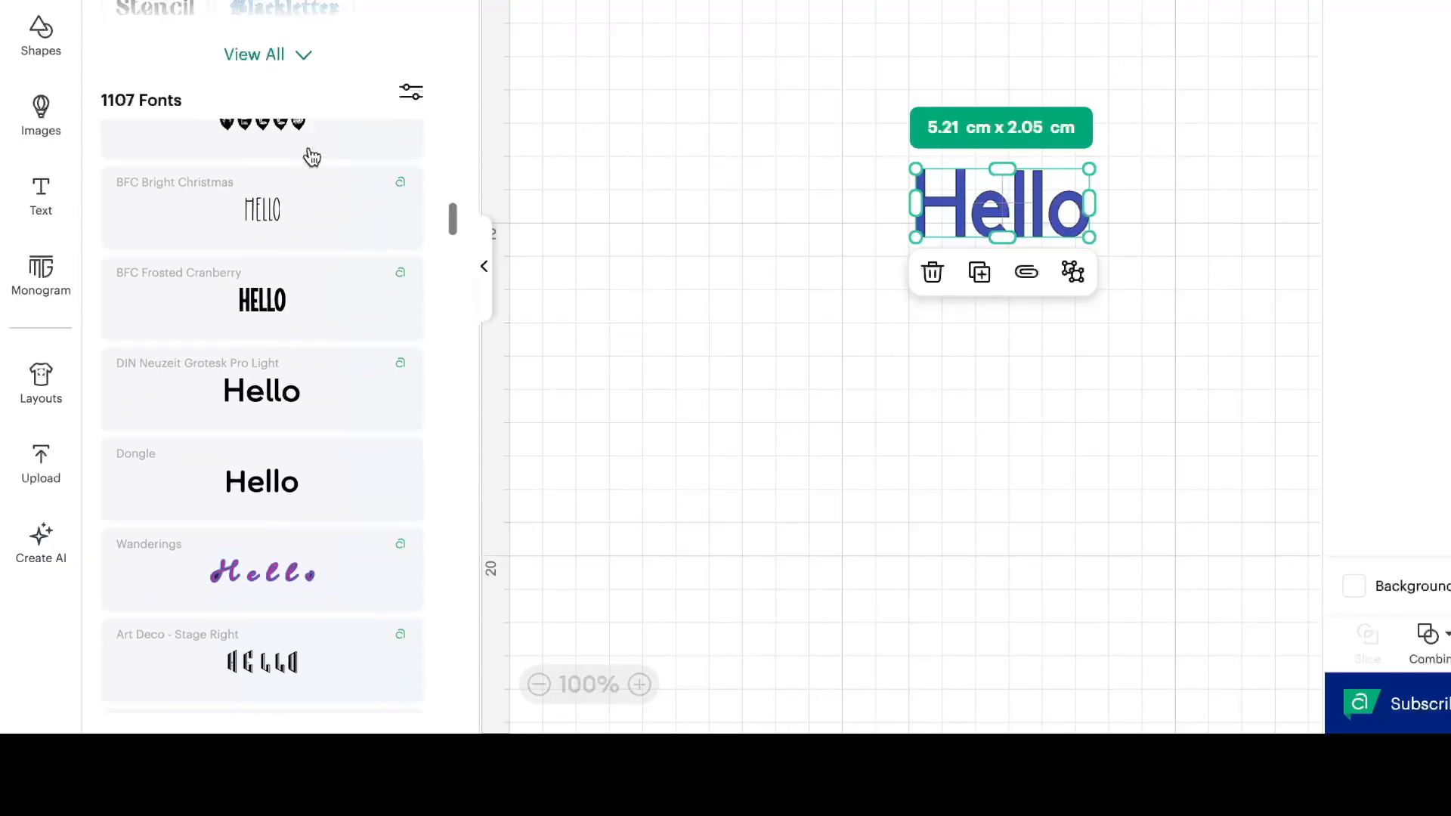
scroll(325, 292, down, 5)
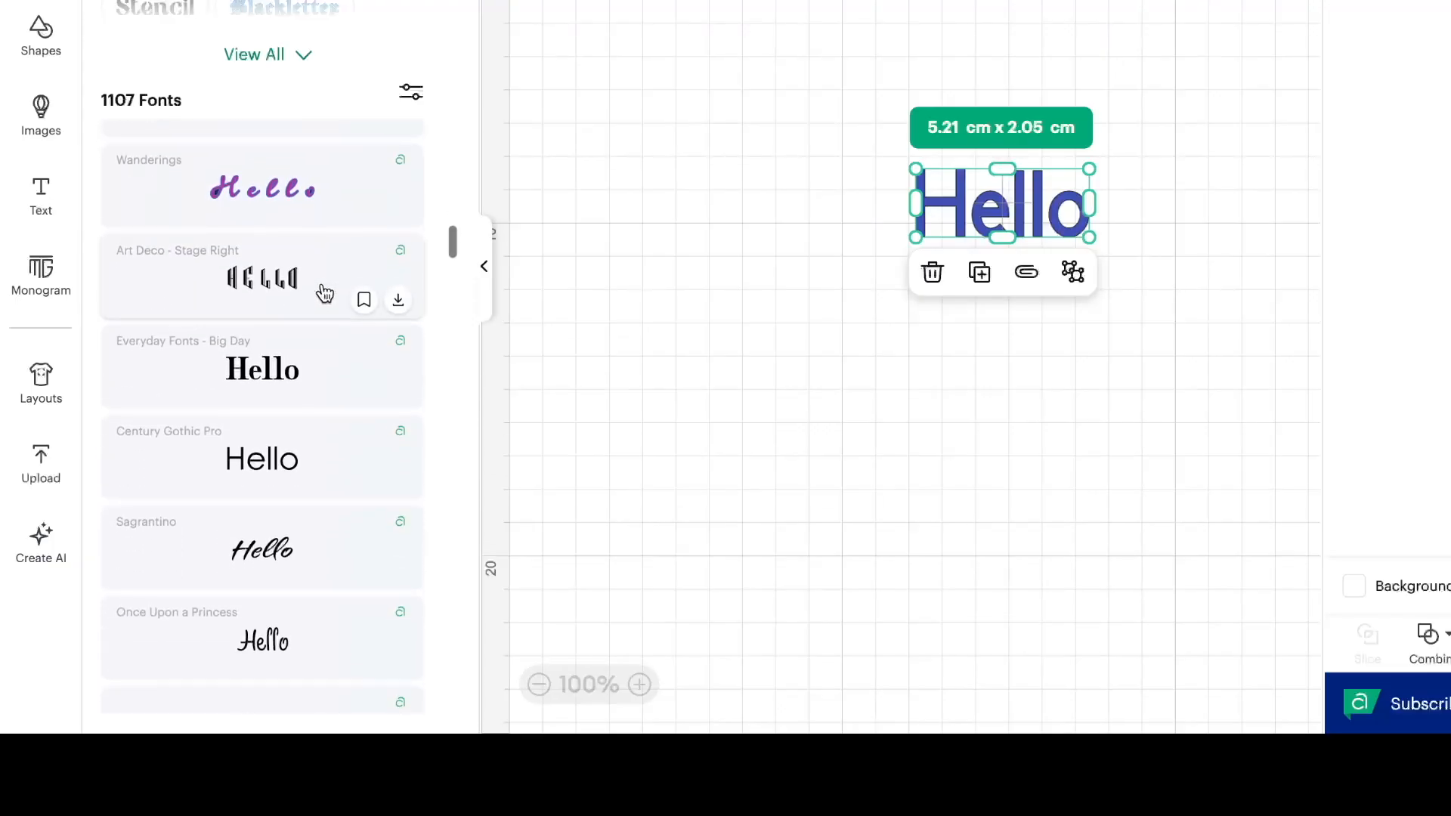
scroll(324, 290, up, 12)
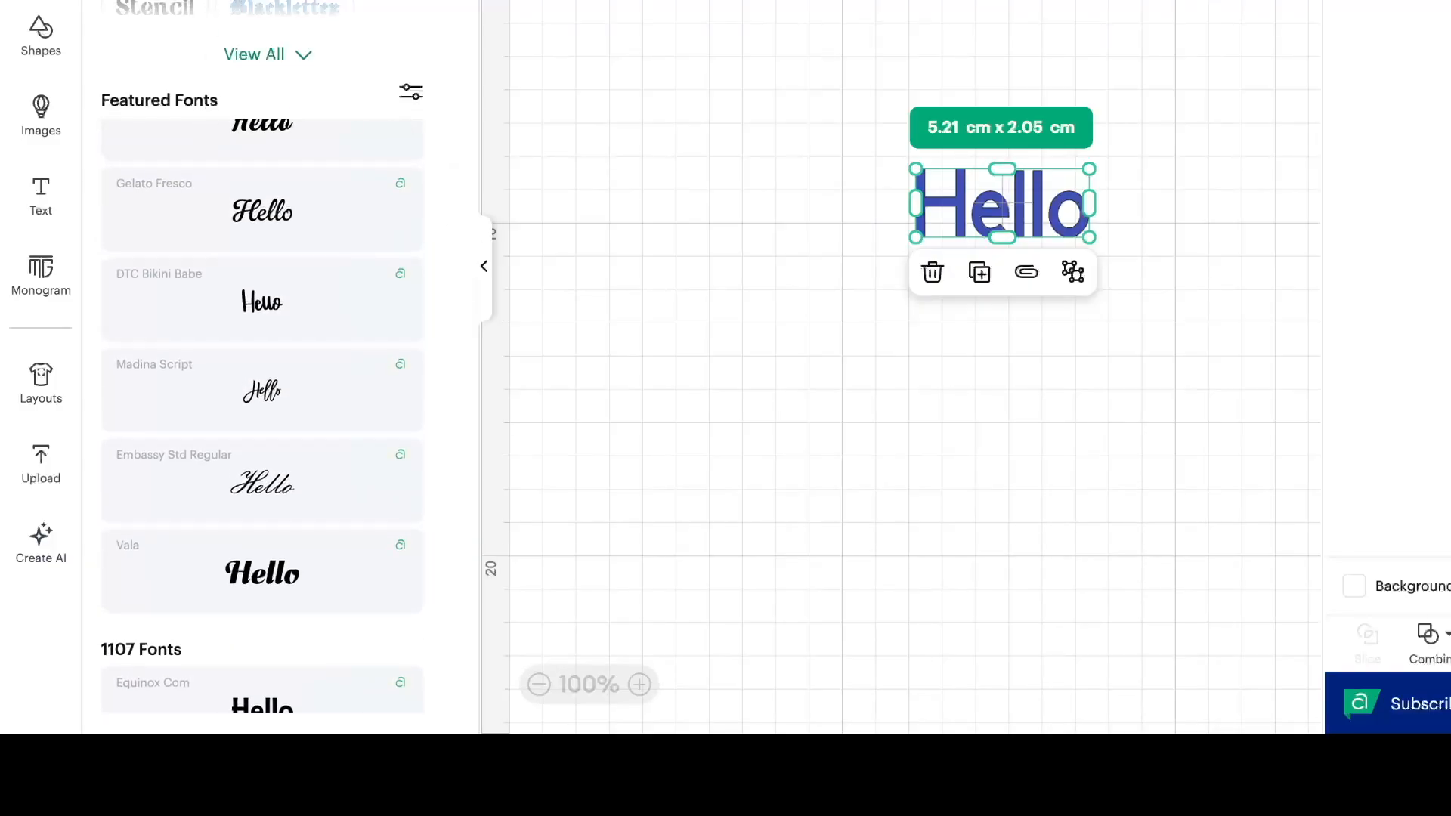
Look through the system fonts available for the "Hello" text.
scroll(262, 363, down, 5)
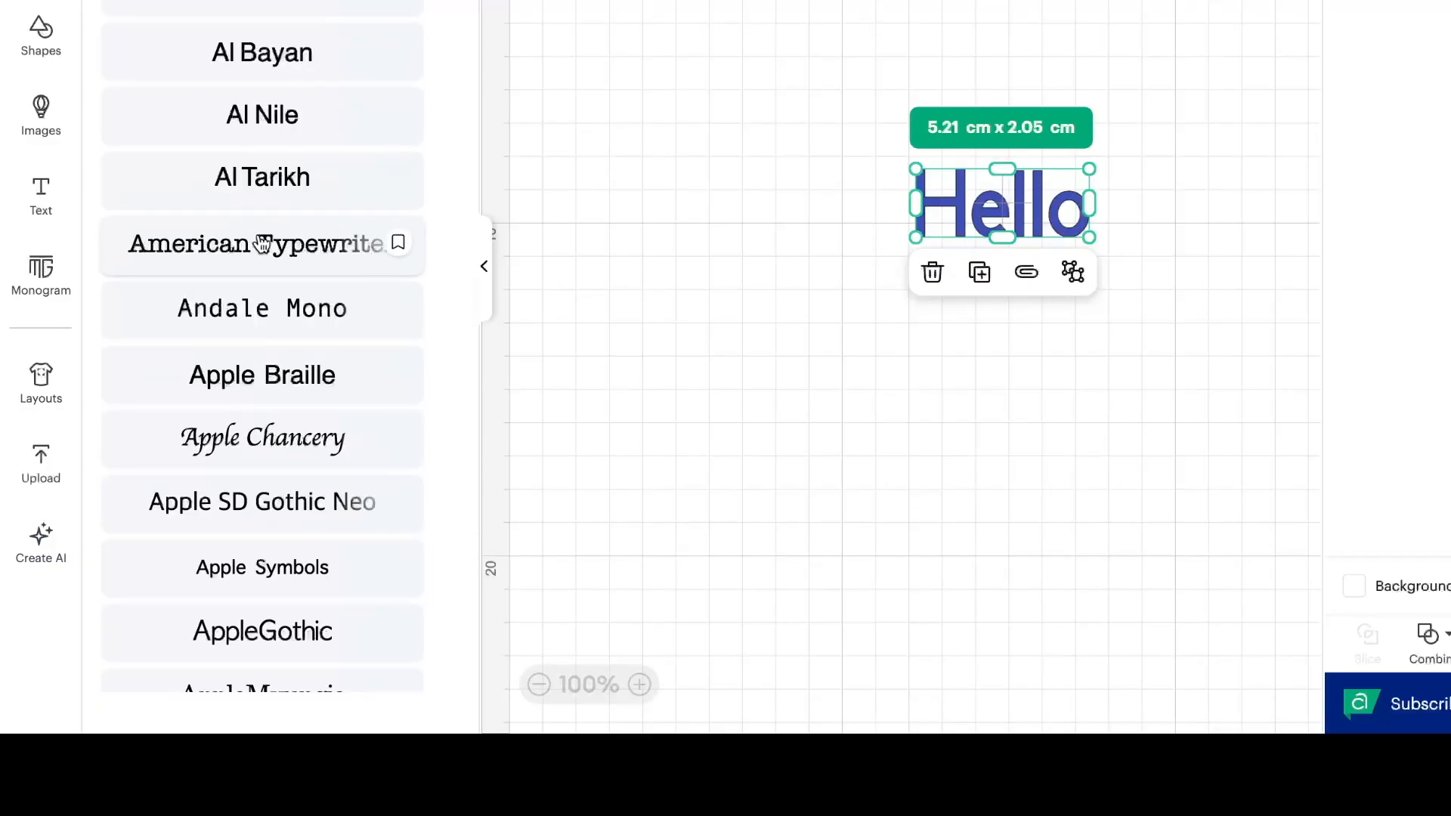
scroll(261, 242, down, 6)
scroll(260, 242, down, 15)
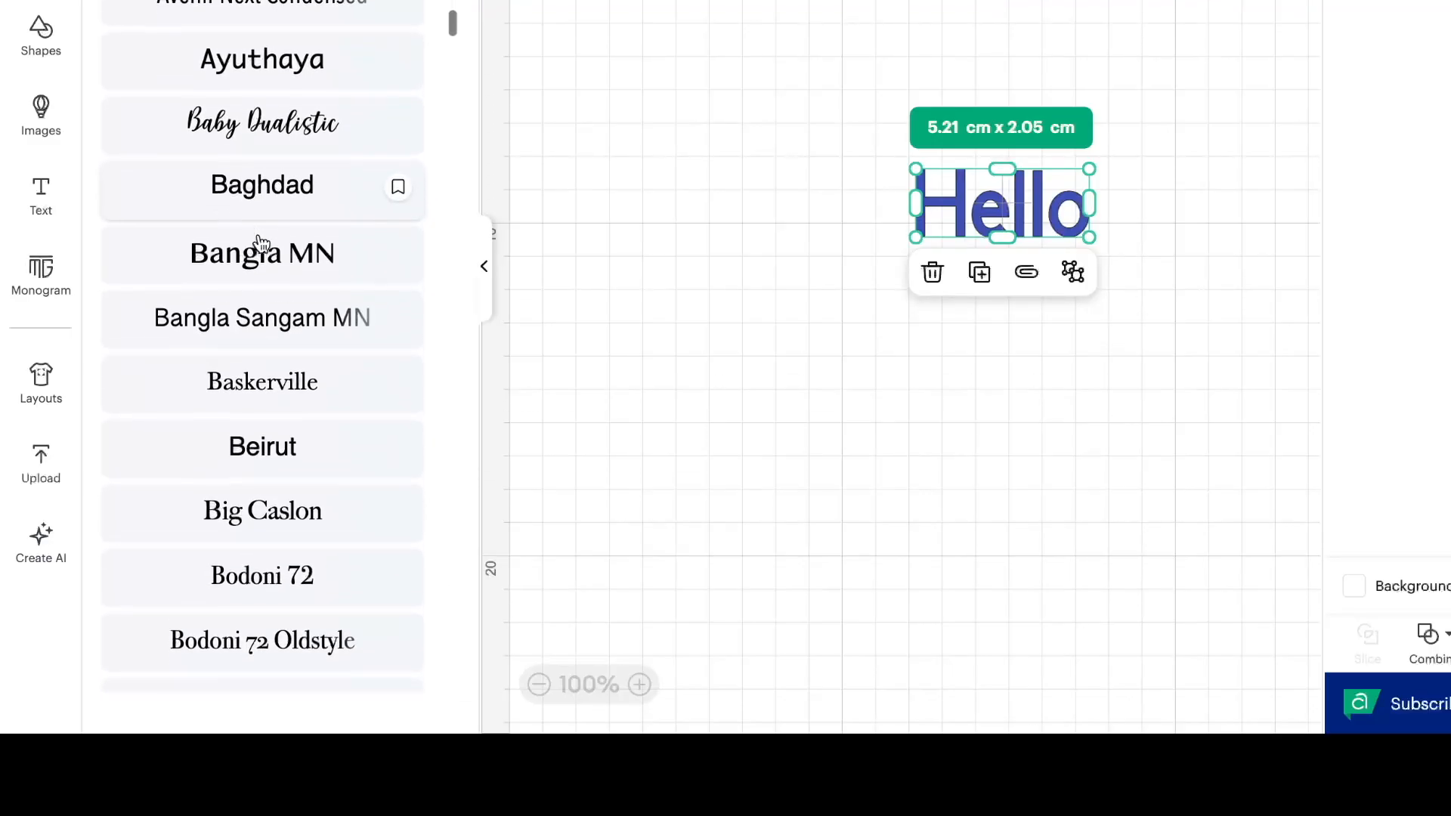
scroll(260, 242, down, 10)
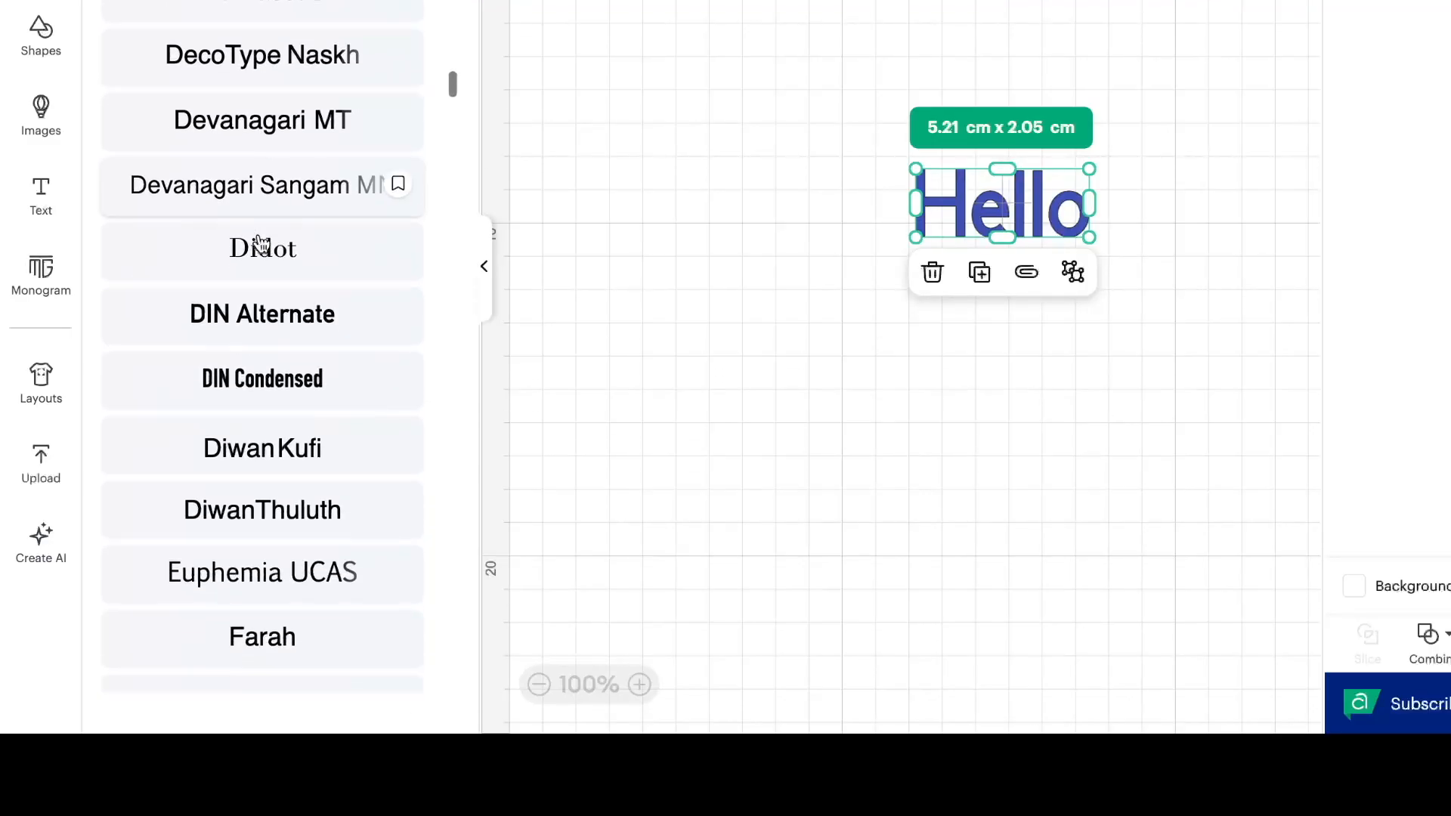
scroll(261, 242, down, 10)
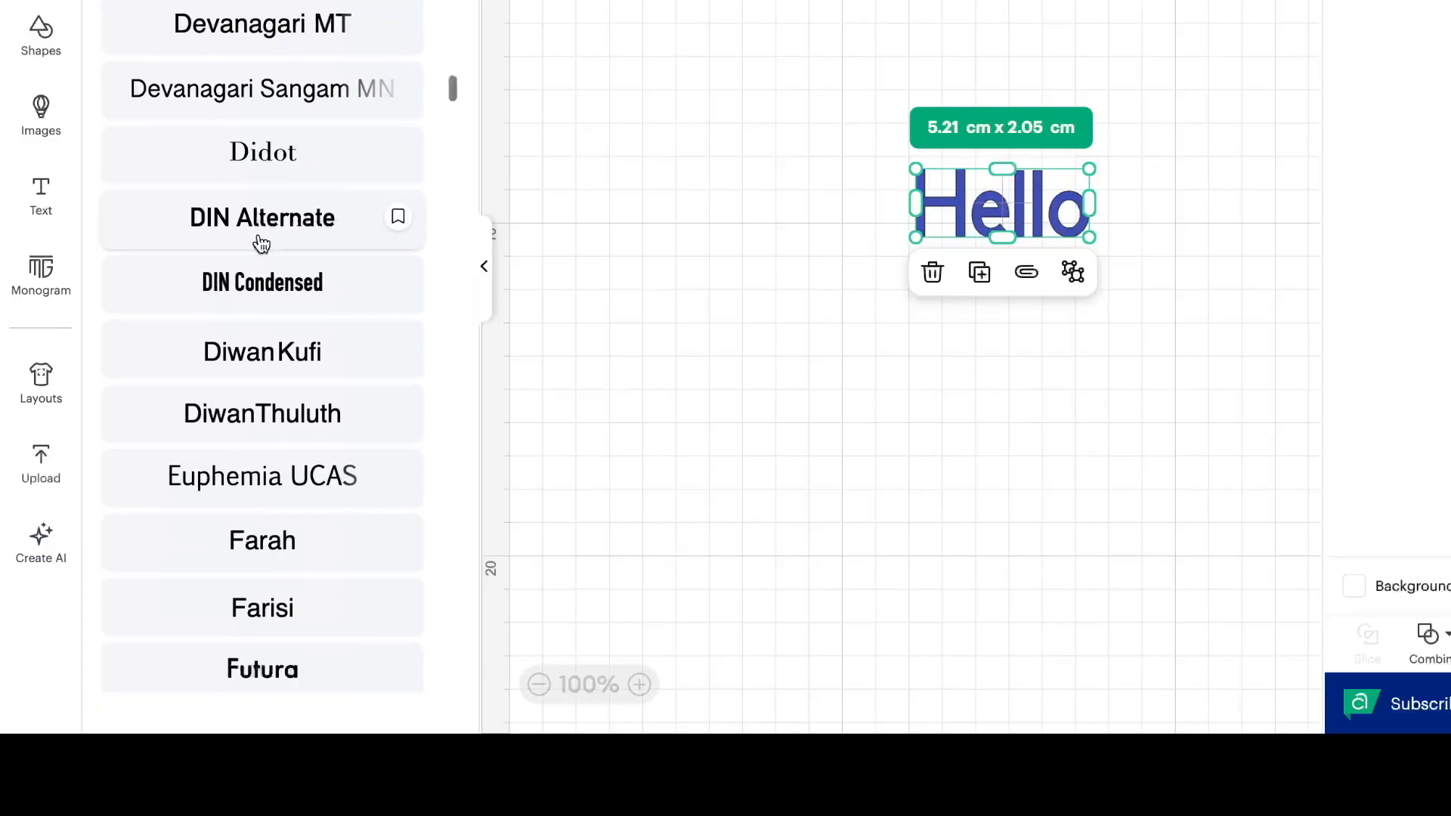
scroll(261, 242, down, 5)
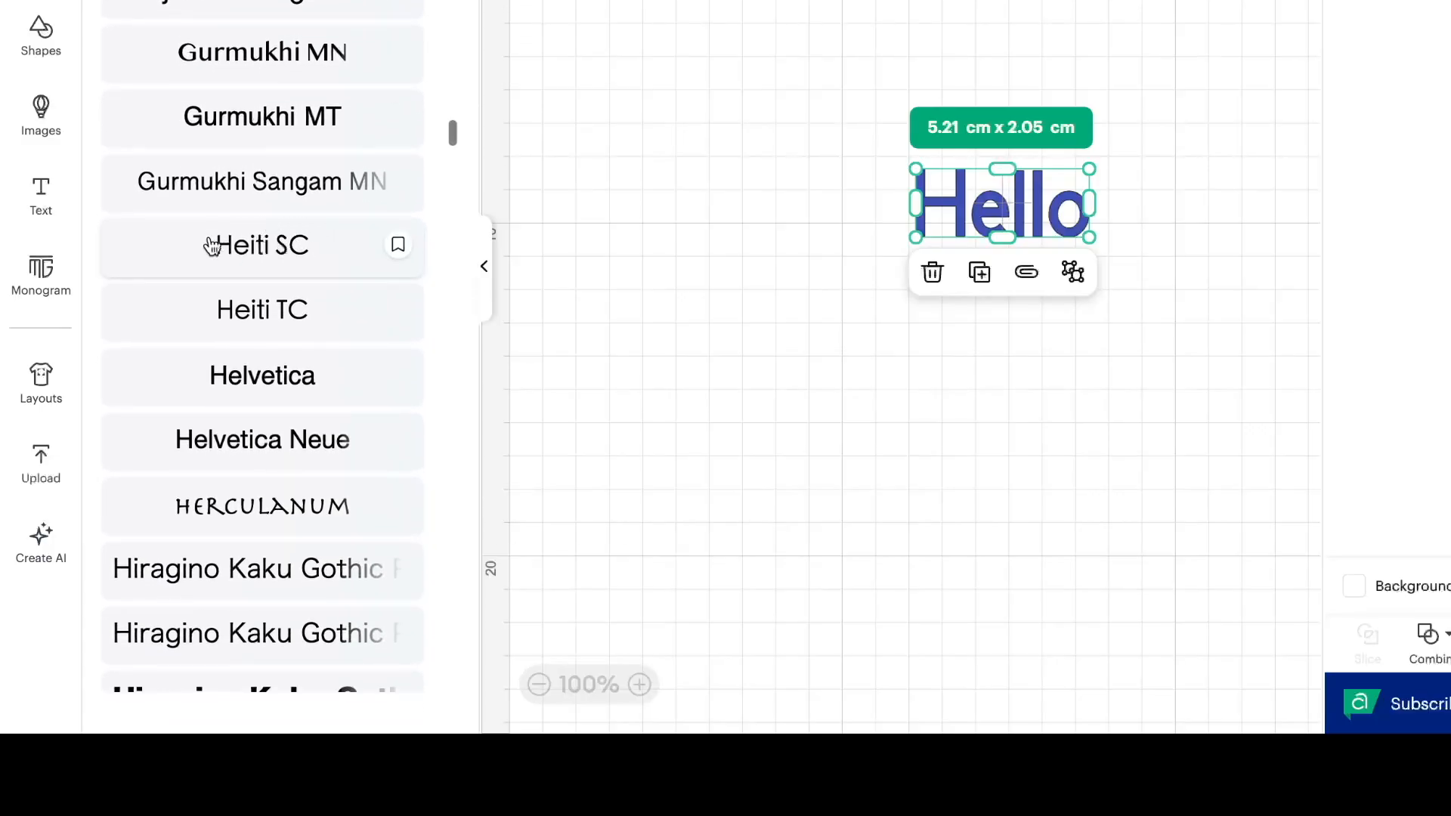
scroll(289, 385, down, 1)
scroll(289, 385, down, 6)
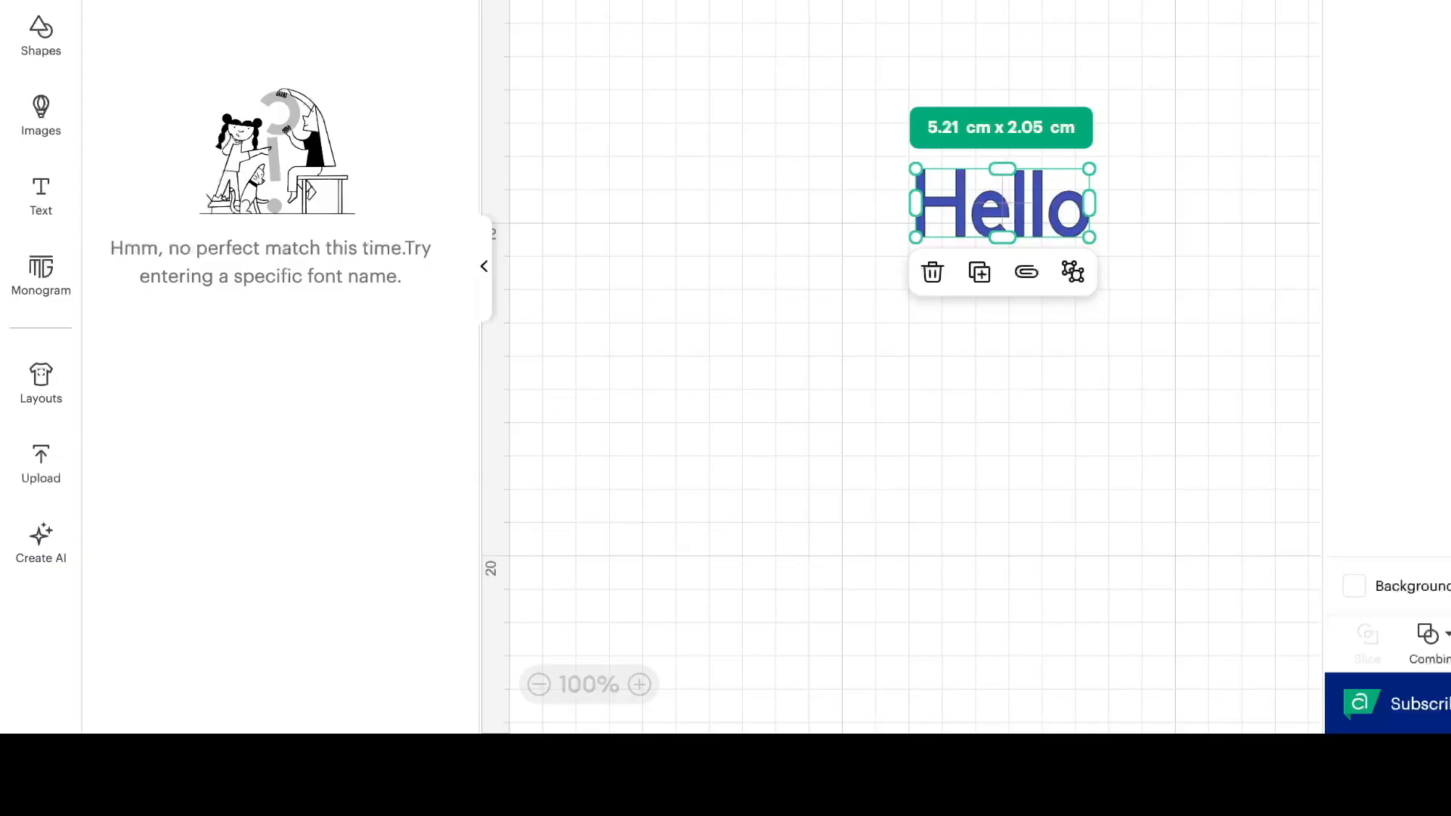
scroll(265, 113, down, 20)
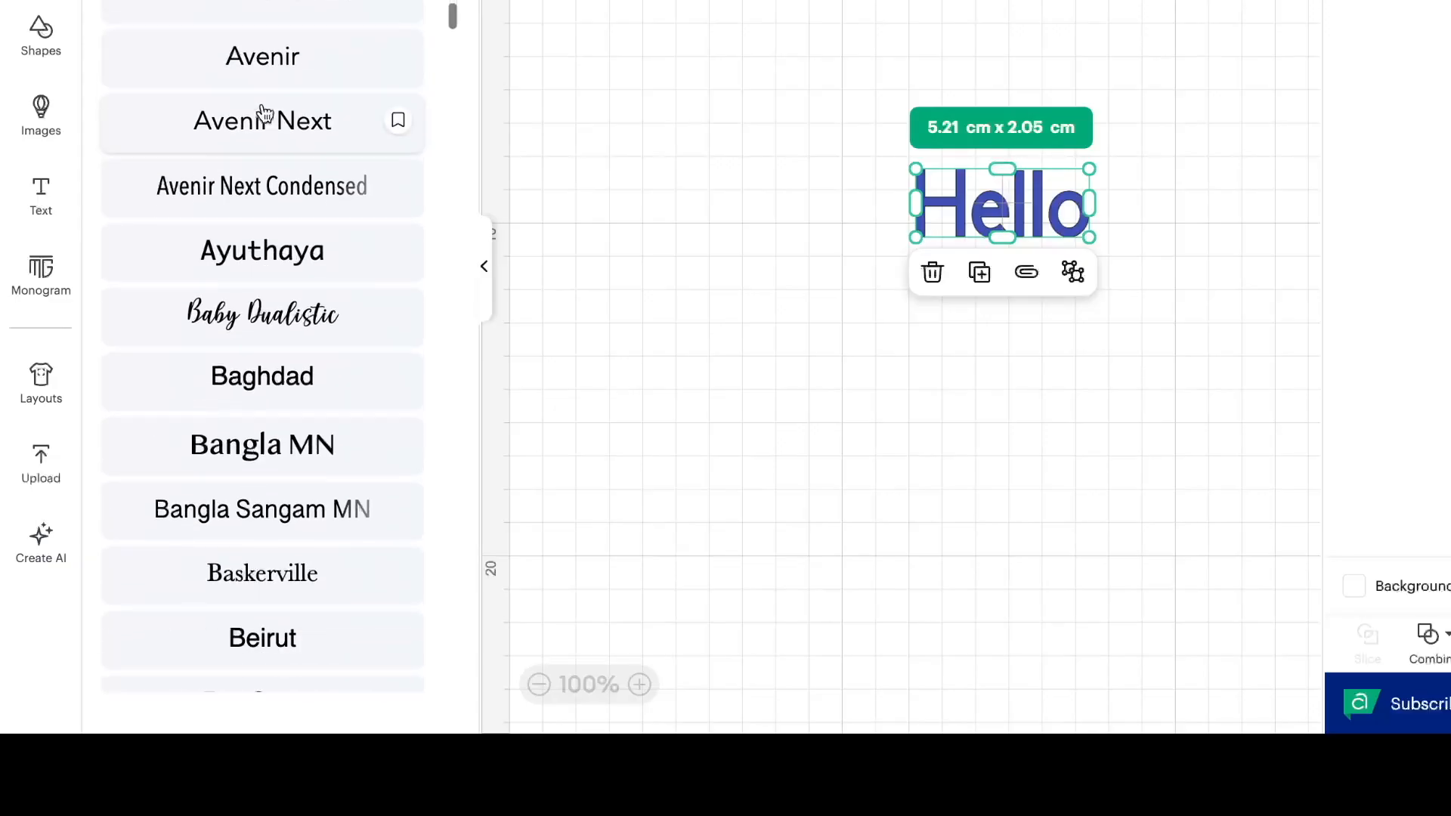
scroll(264, 114, down, 20)
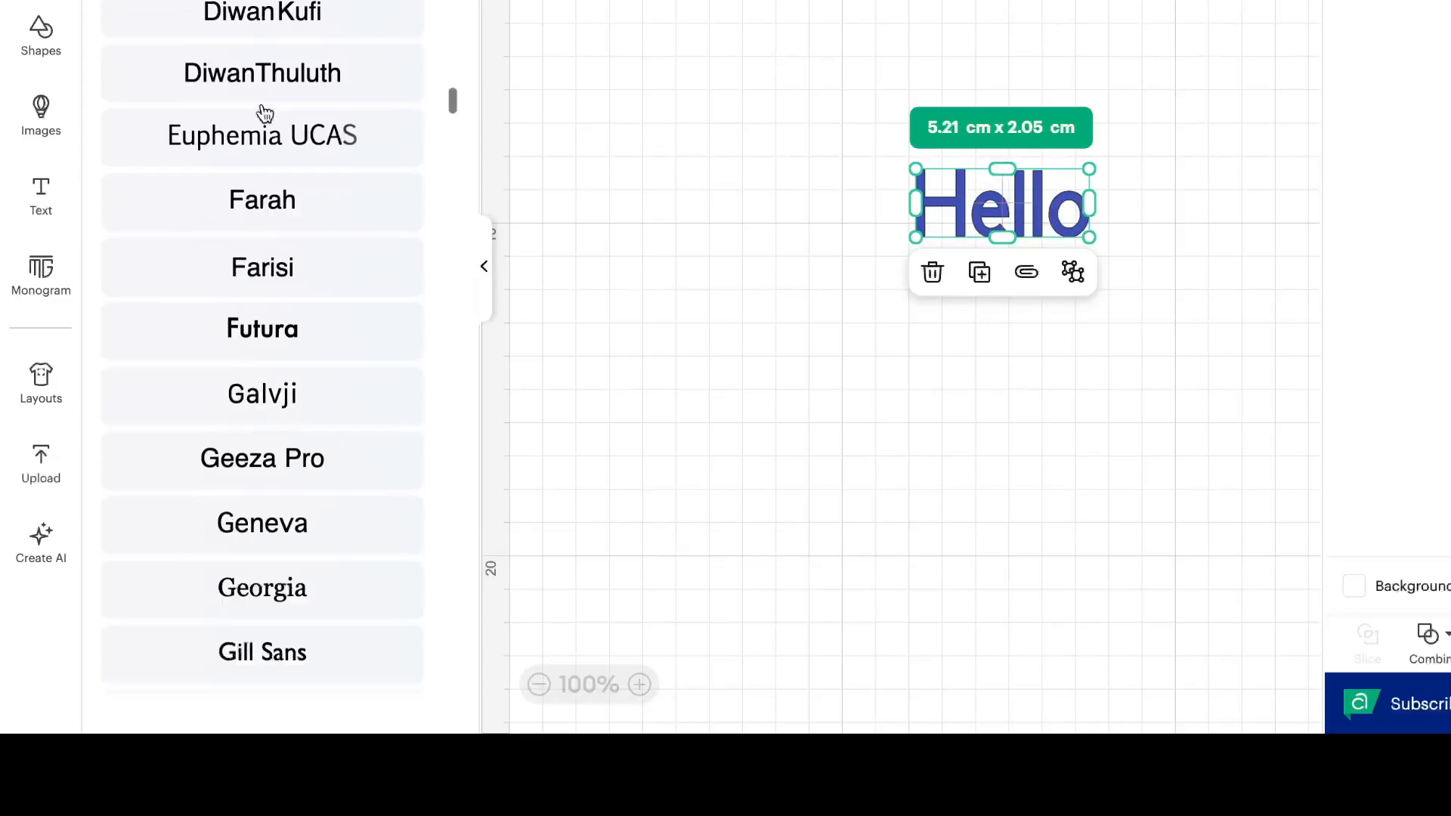
scroll(265, 113, down, 1)
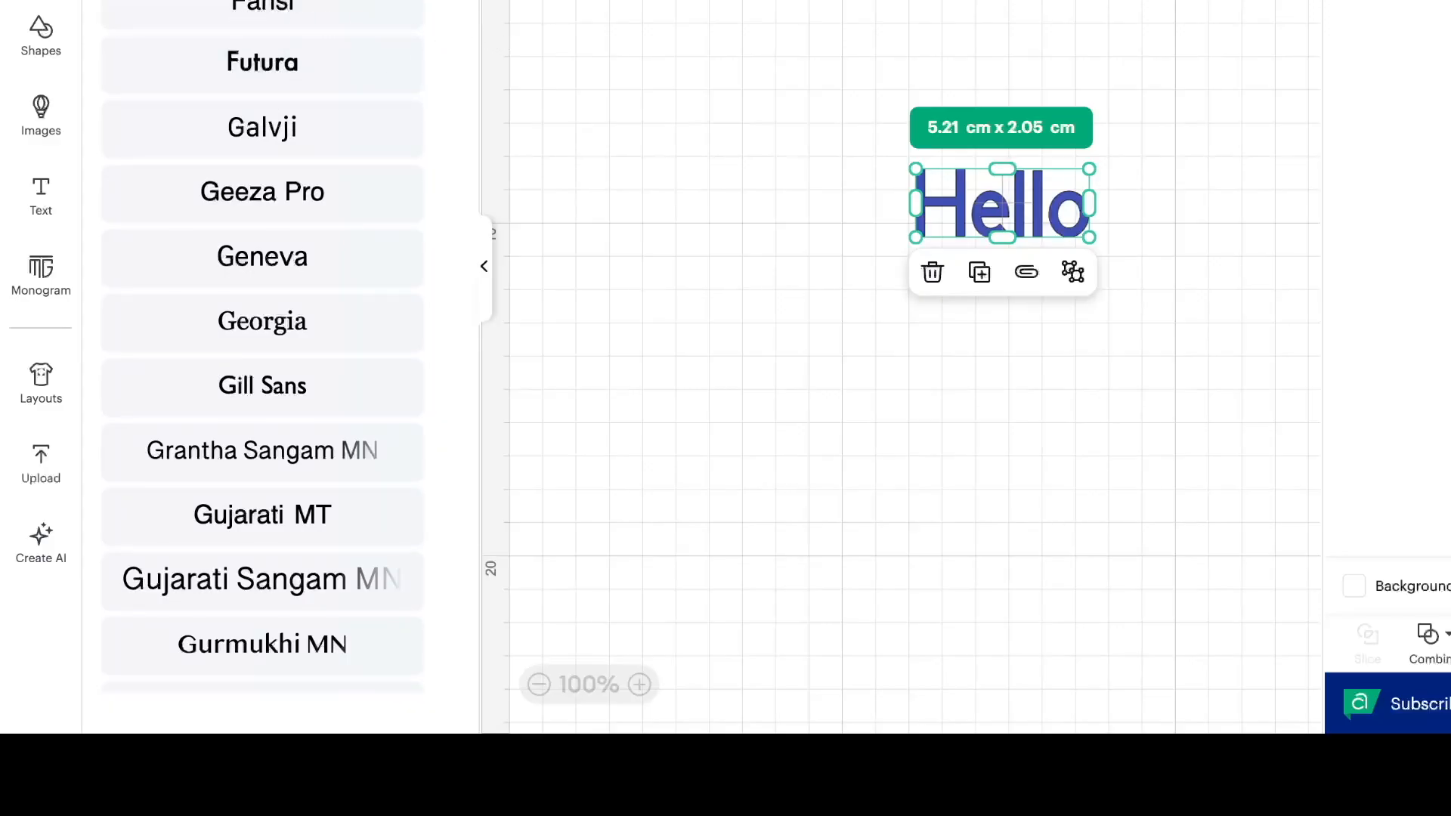
Search the fonts for "var", apply the Varsity font to the "Hello" text and shift the text slightly on the canvas.
click(338, 0)
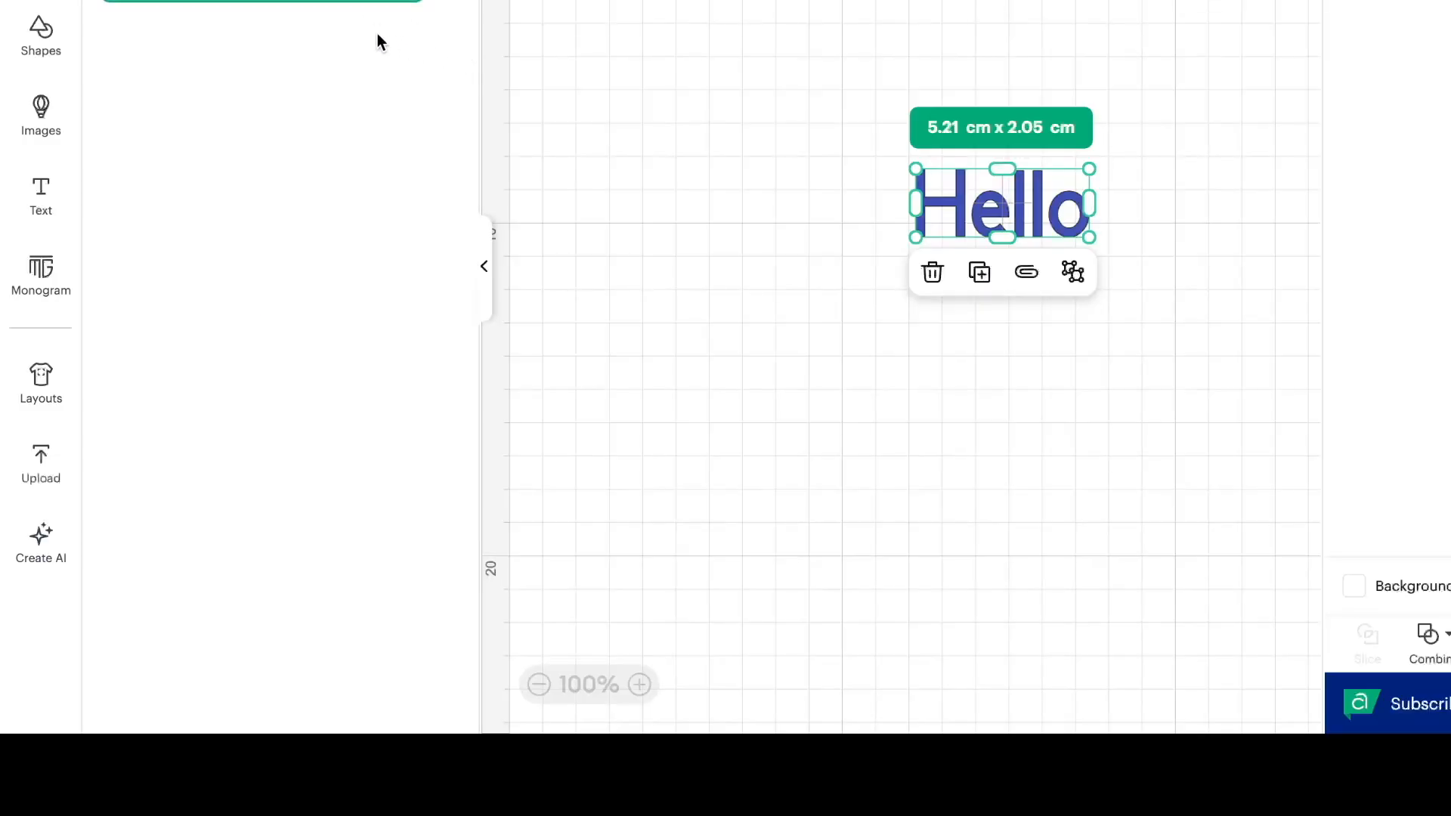
key(Return)
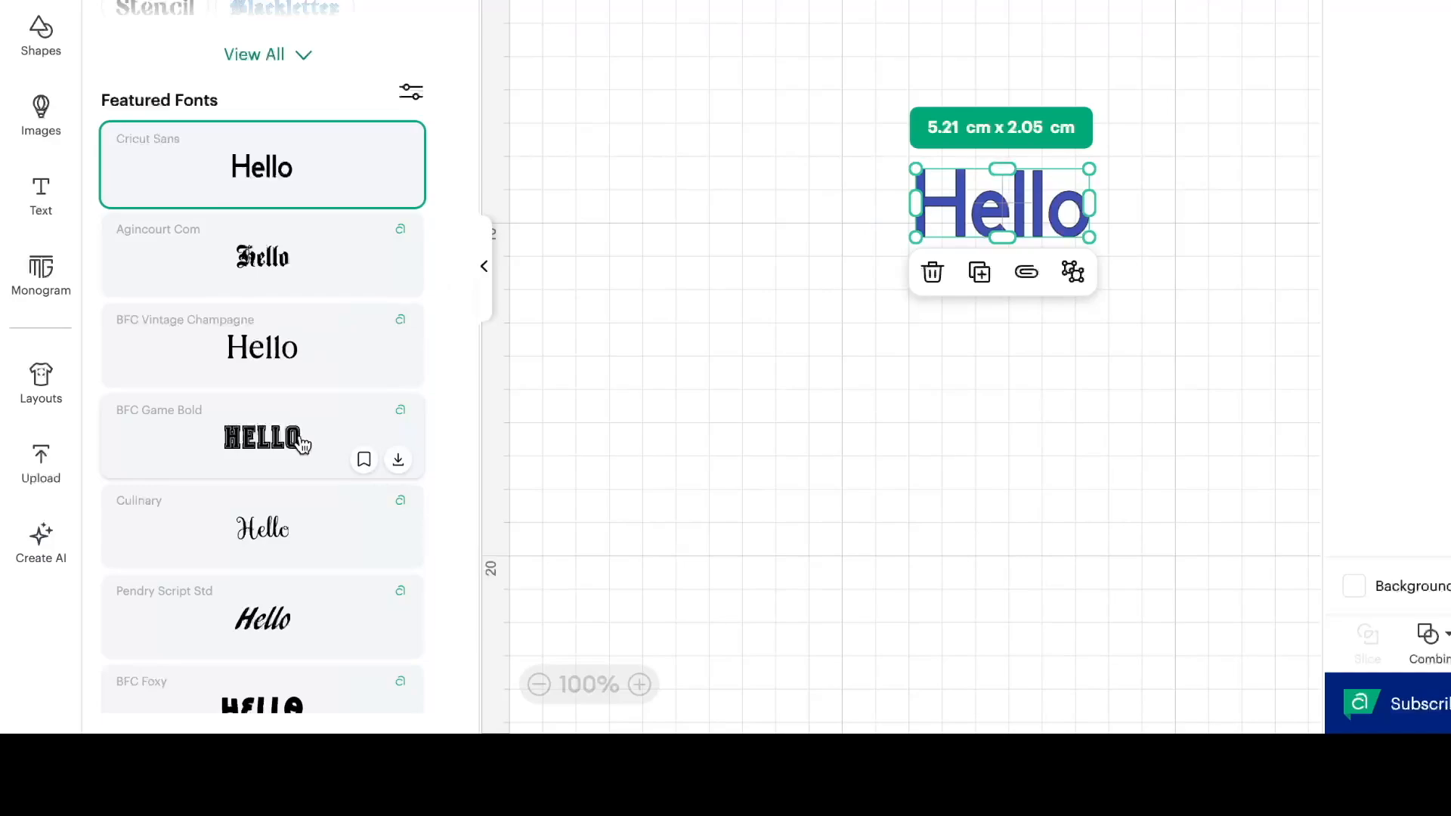
scroll(301, 438, down, 10)
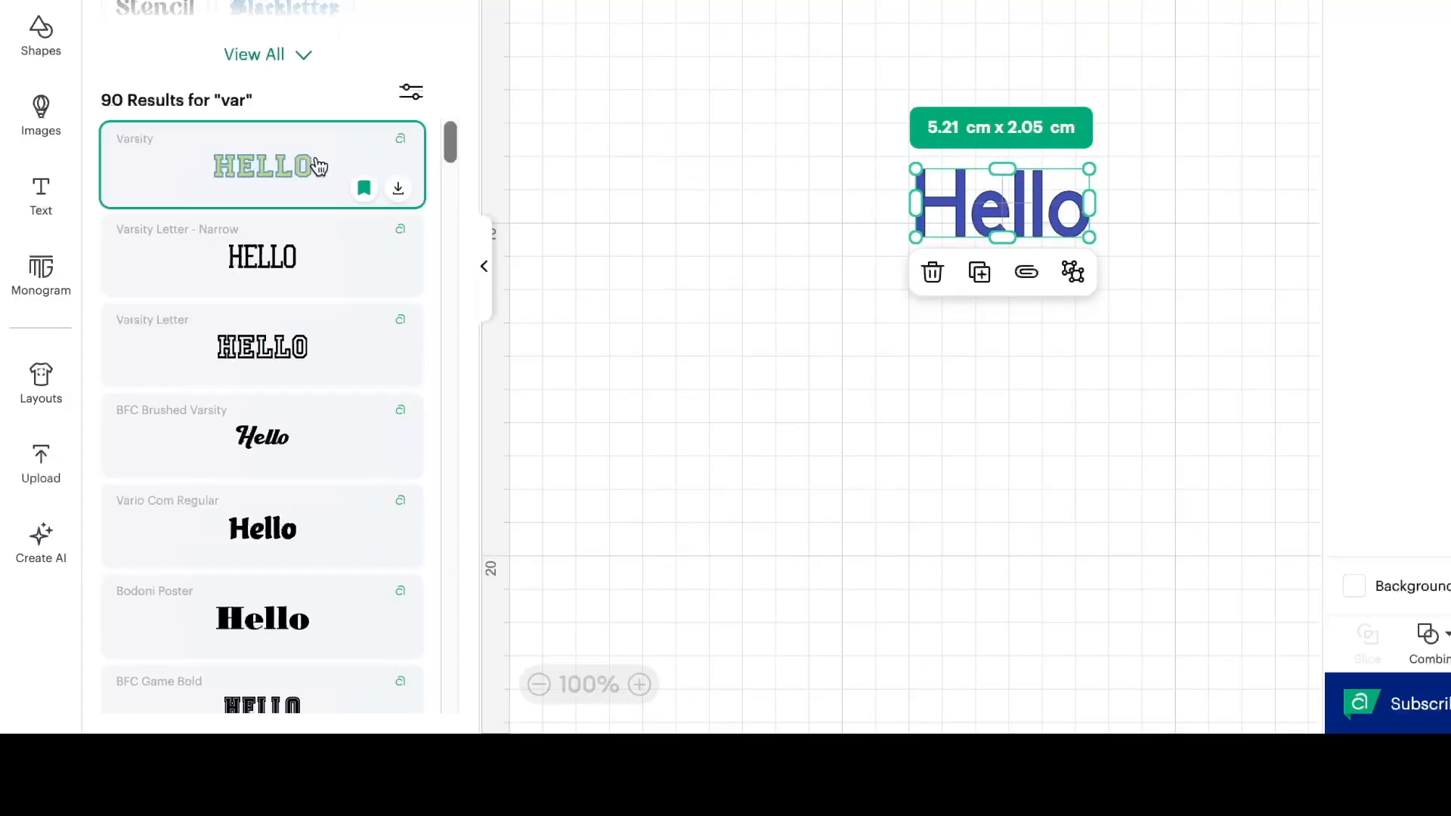
click(318, 167)
click(484, 263)
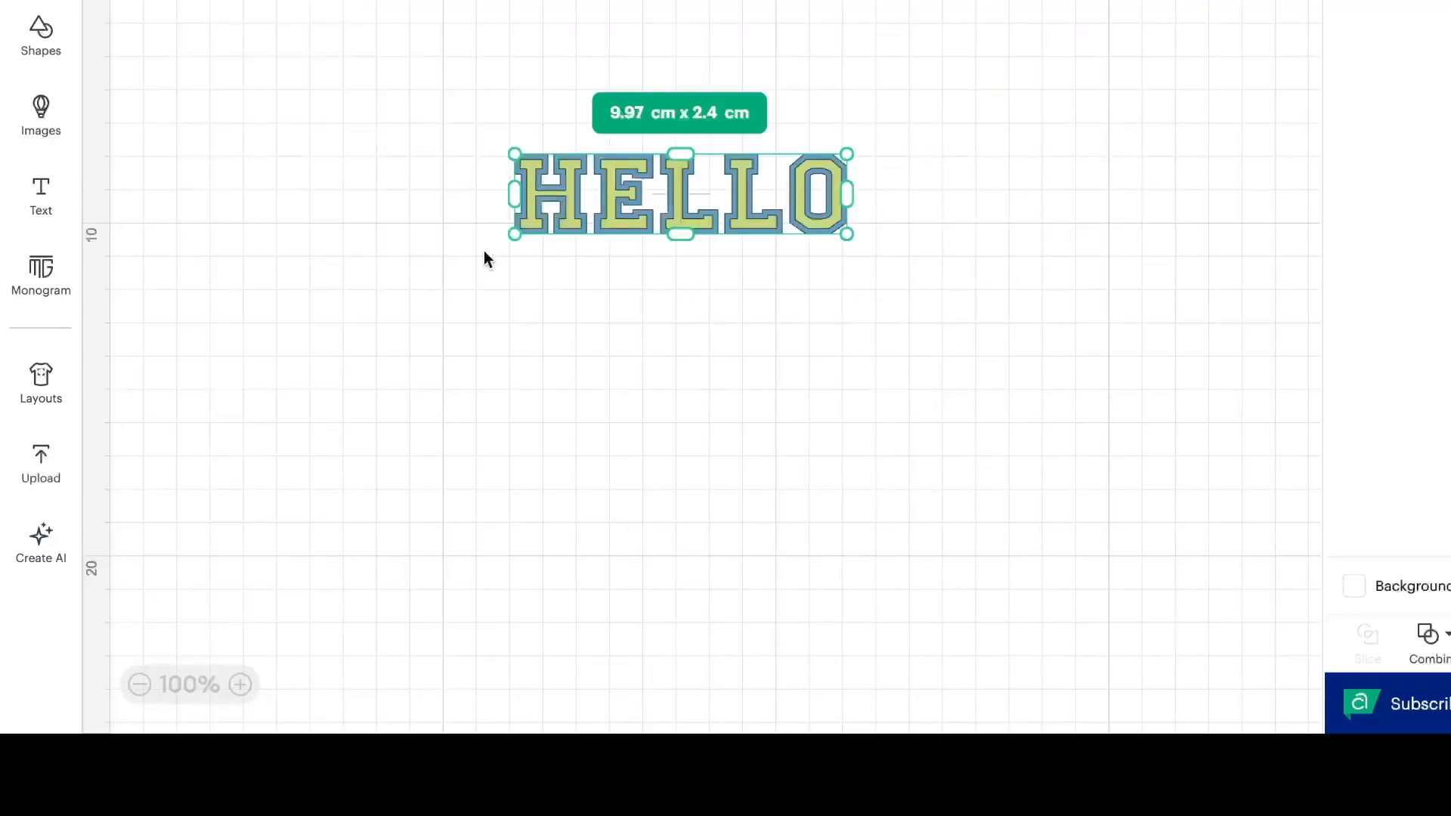
drag(674, 193, 718, 171)
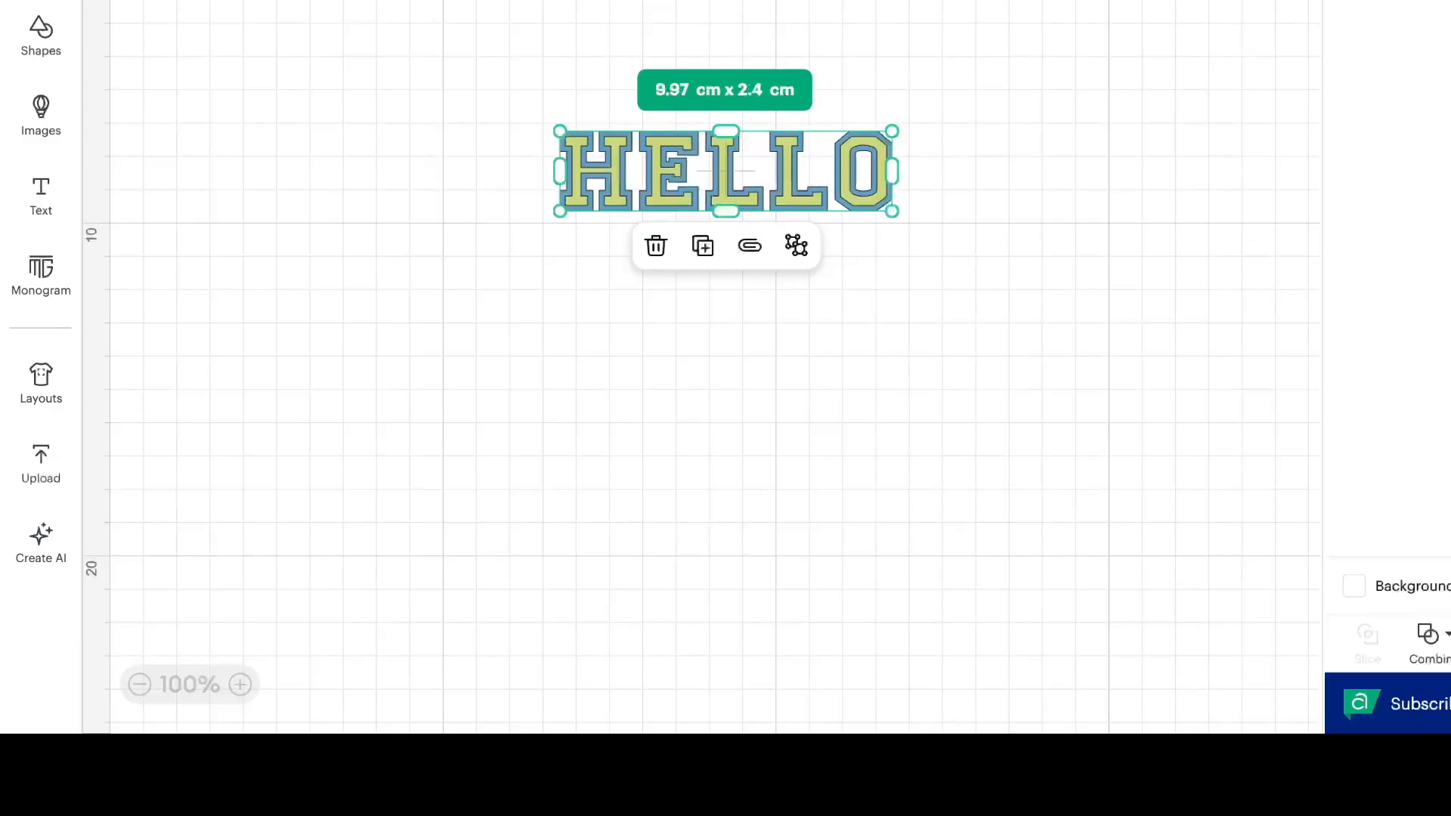
Try other font styles on the Varsity "HELLO" text, including Italic and Writing Italic.
click(786, 2)
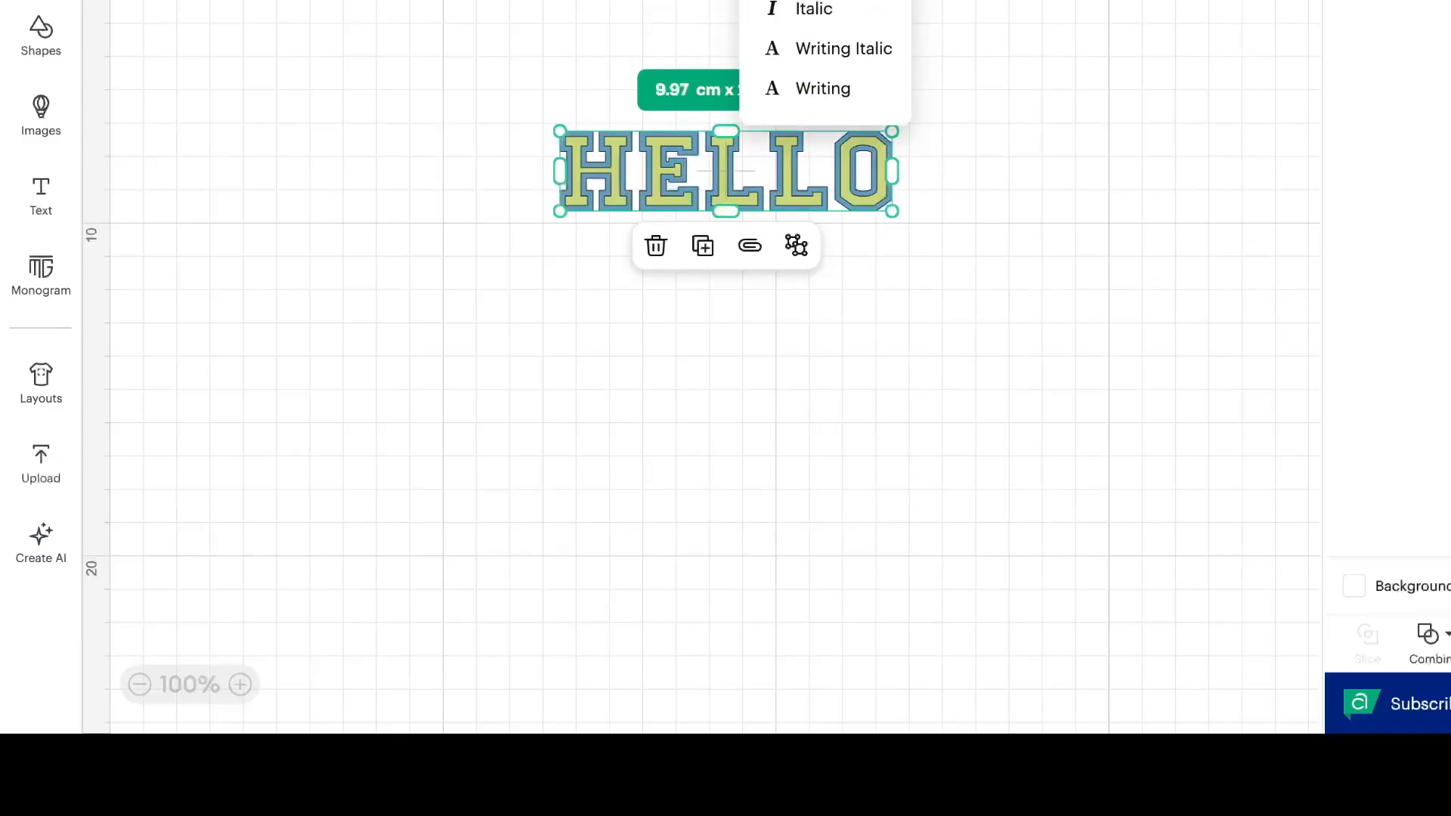
click(813, 3)
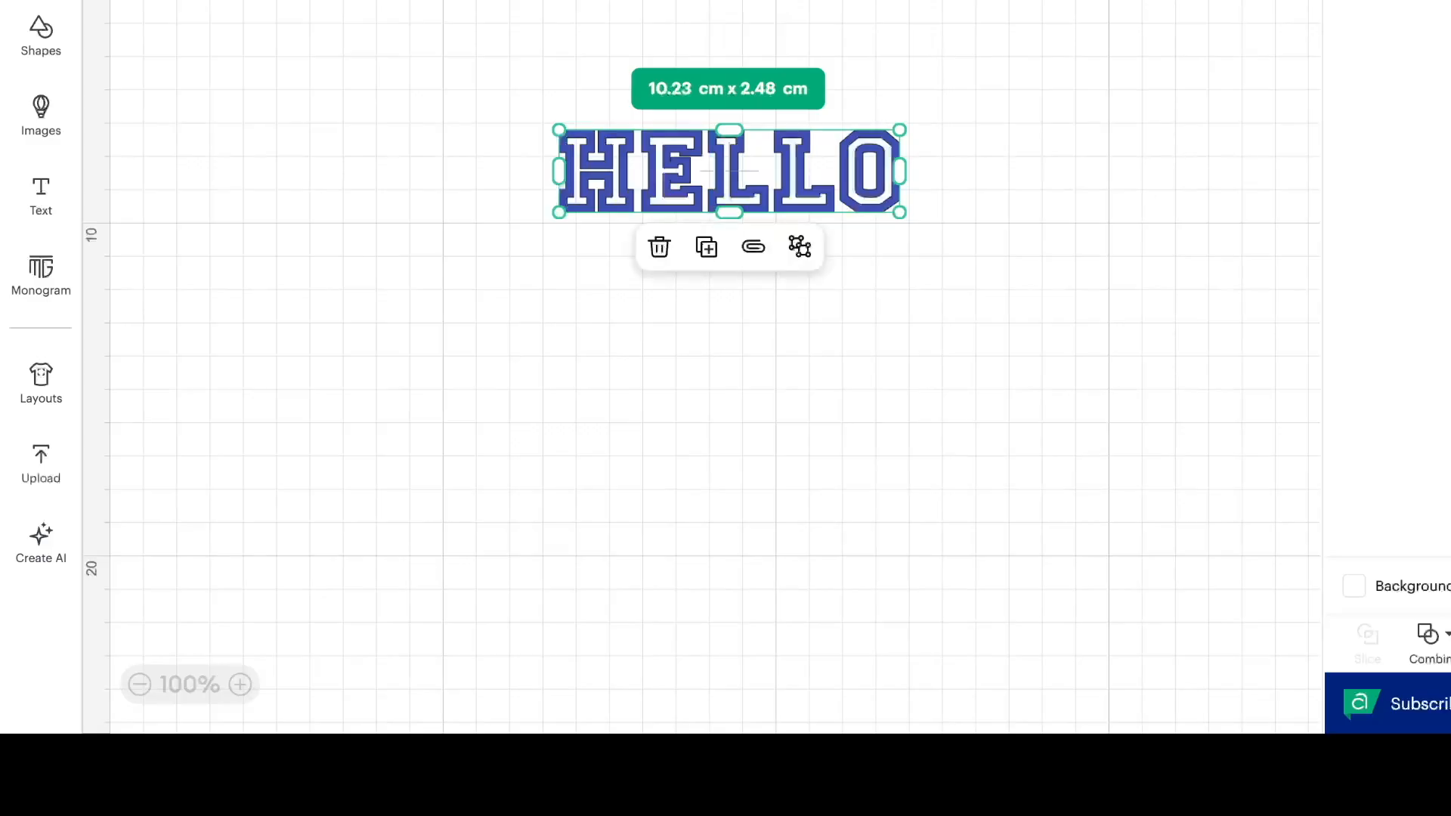
click(787, 1)
click(814, 9)
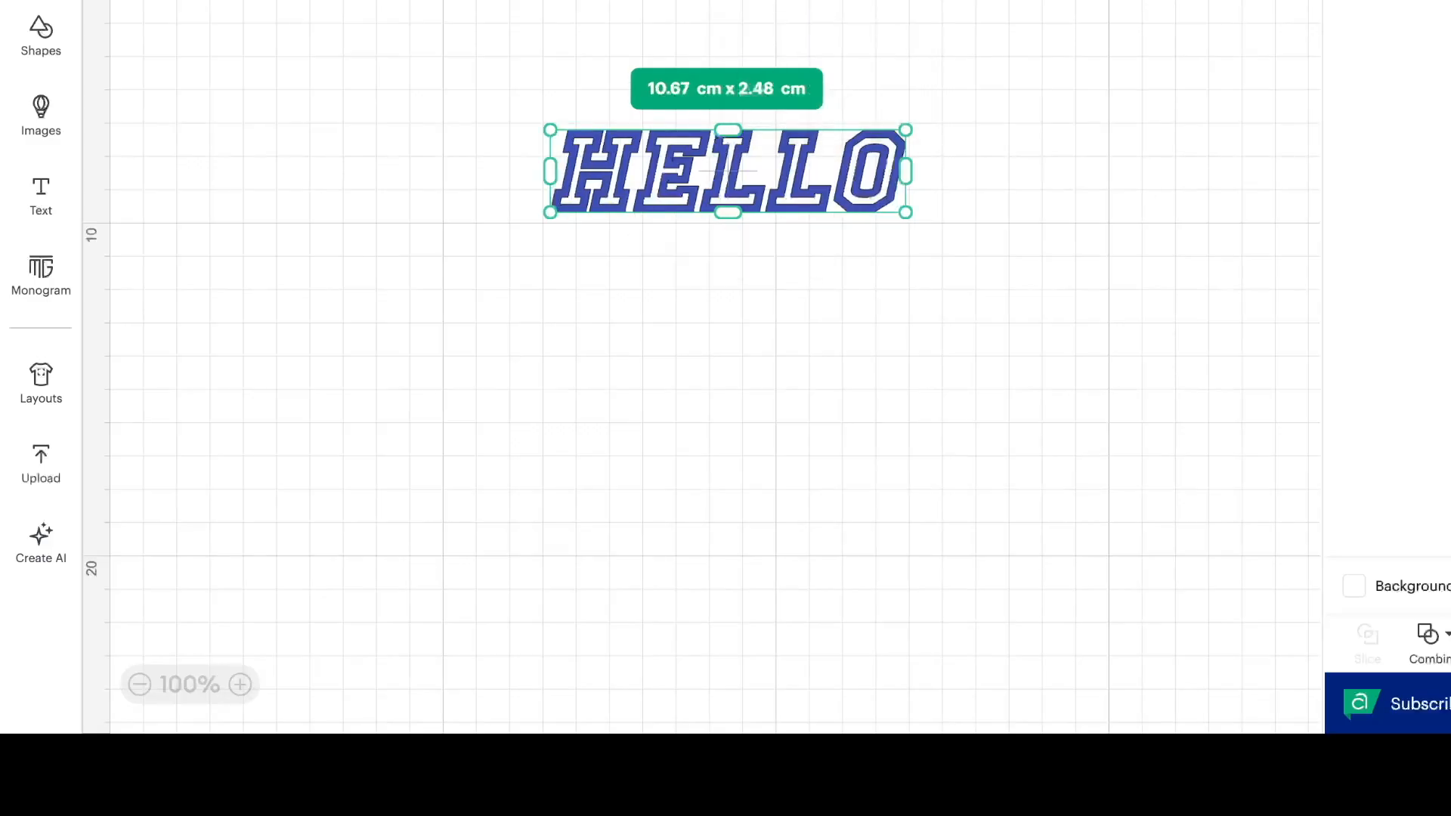
click(813, 2)
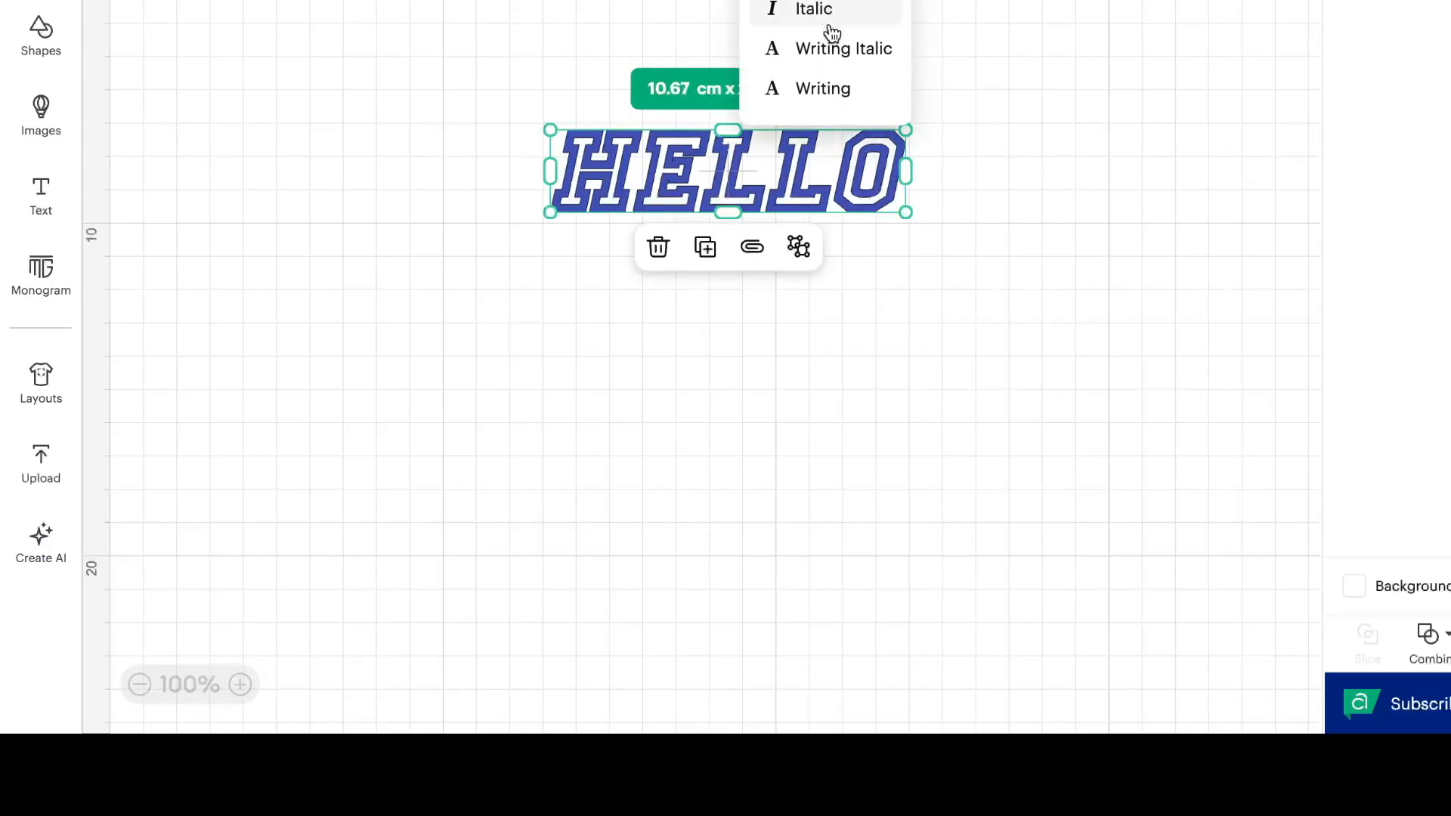
click(833, 48)
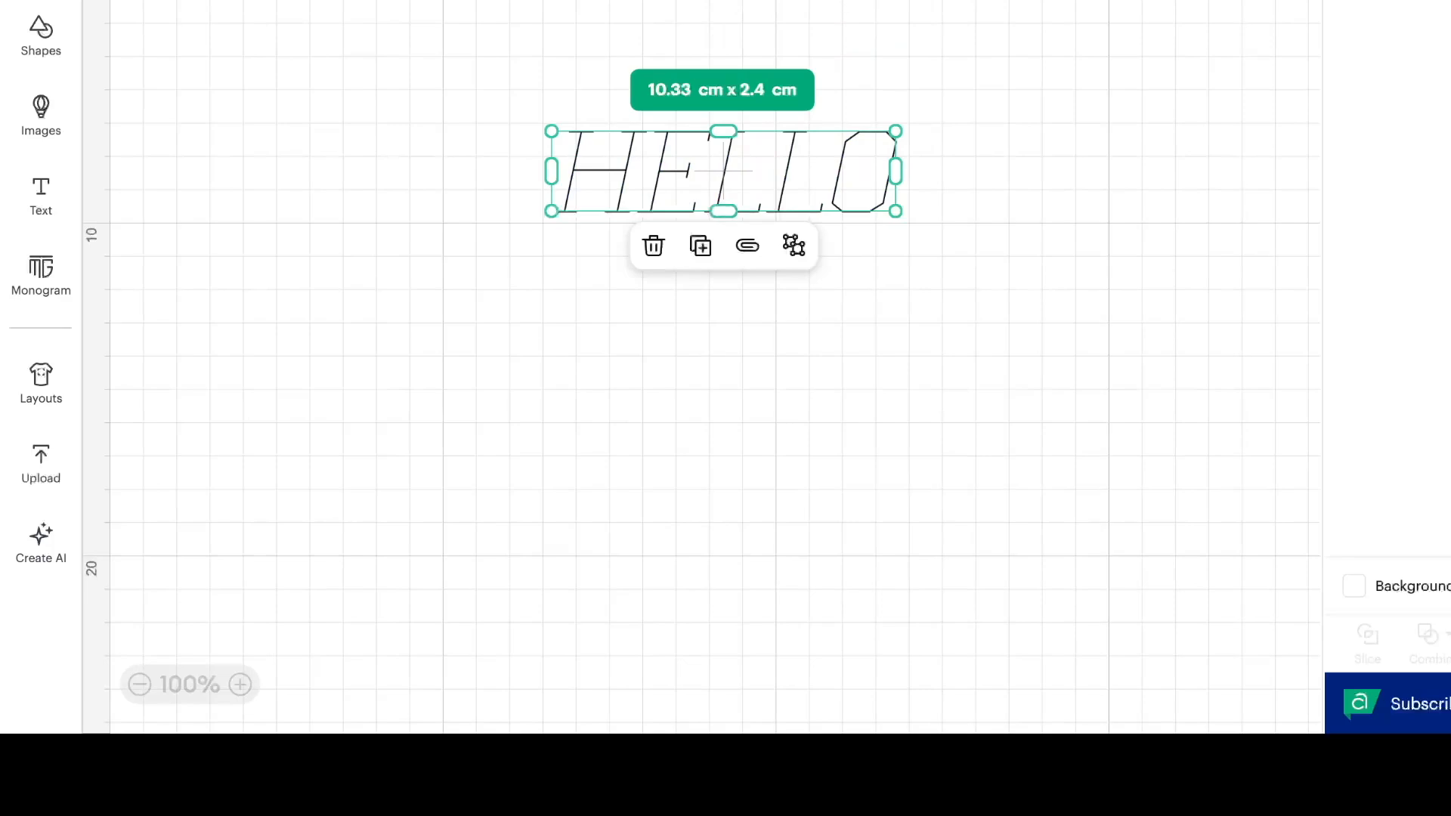
Check the operation assigned to the writing-style "HELLO" text and return its font style to Regular.
click(435, 1)
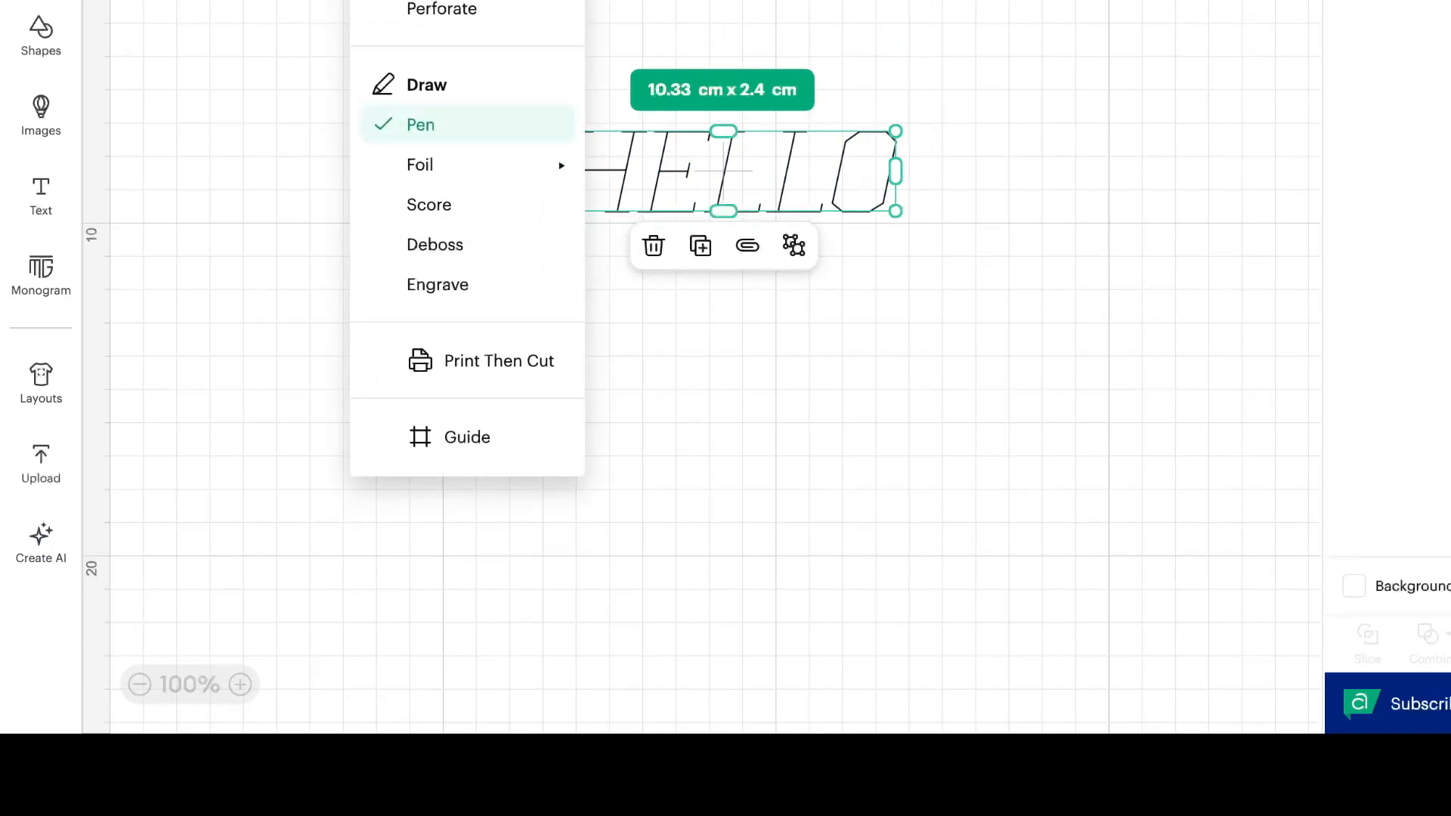
click(820, 1)
click(820, 2)
click(809, 2)
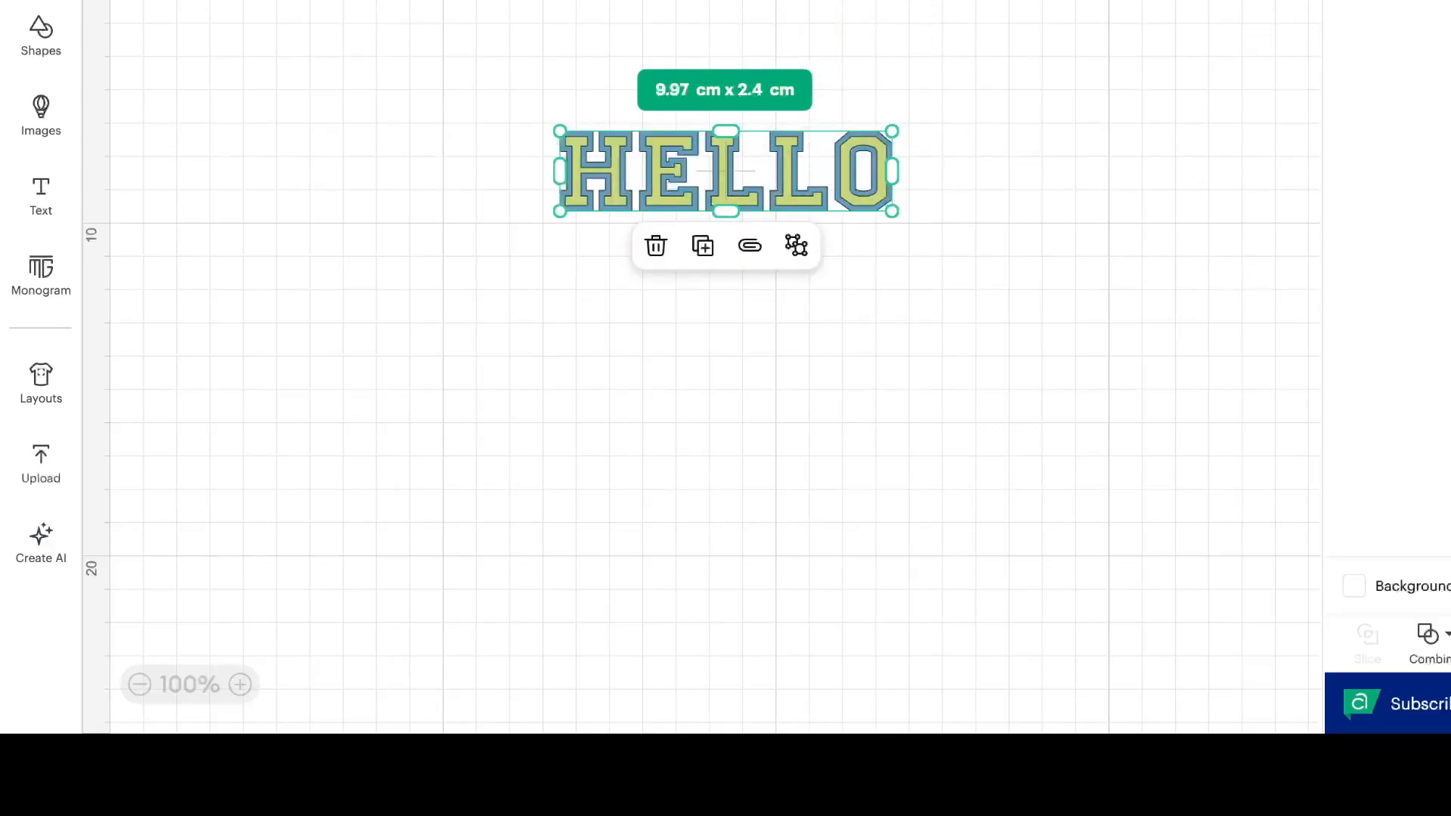
Resize the "HELLO" text proportionally, setting its width to 5 cm, and deselect it.
mouse_move(892, 211)
mouse_down()
mouse_move(878, 208)
mouse_move(895, 213)
mouse_up()
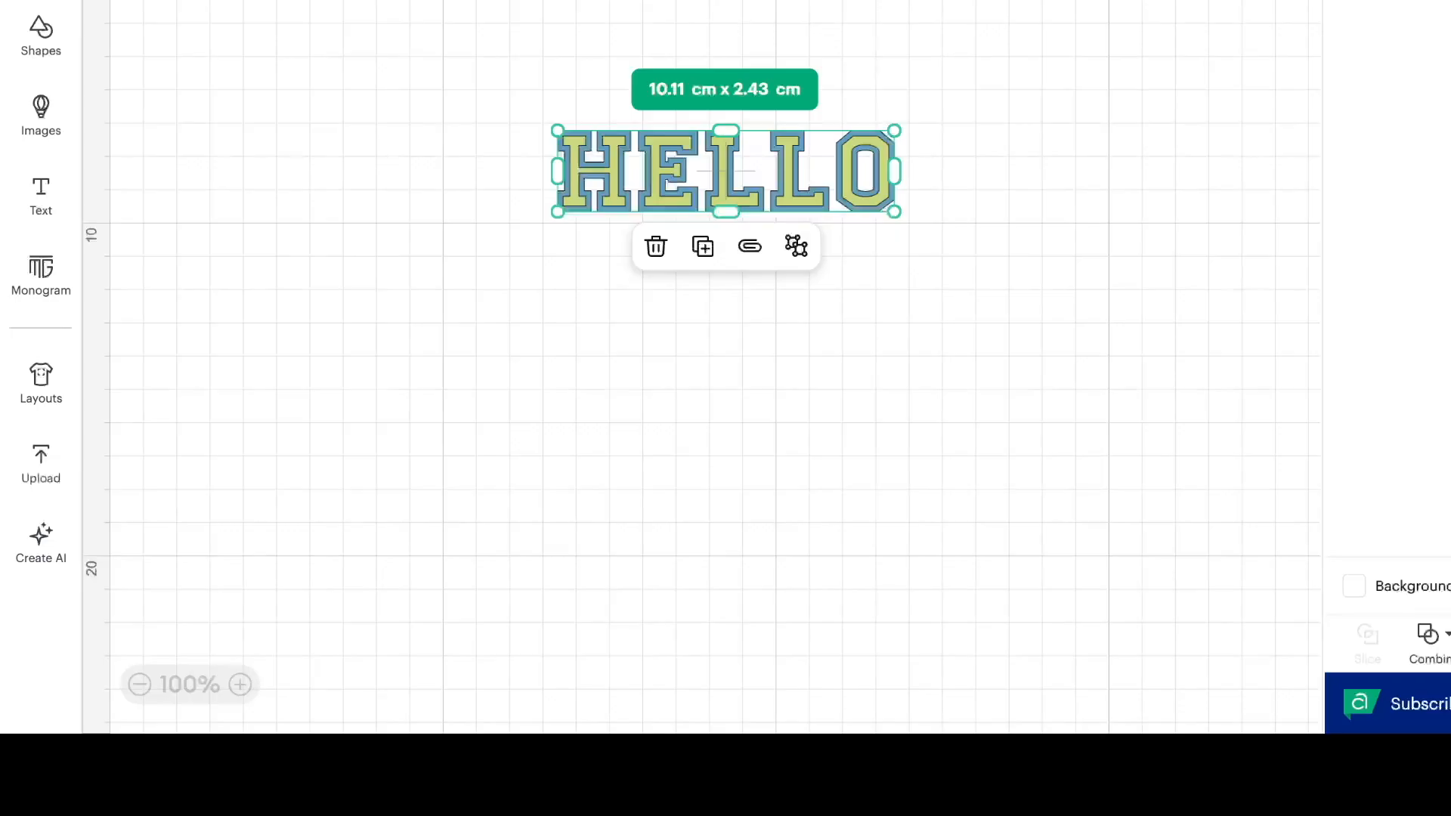
key(Return)
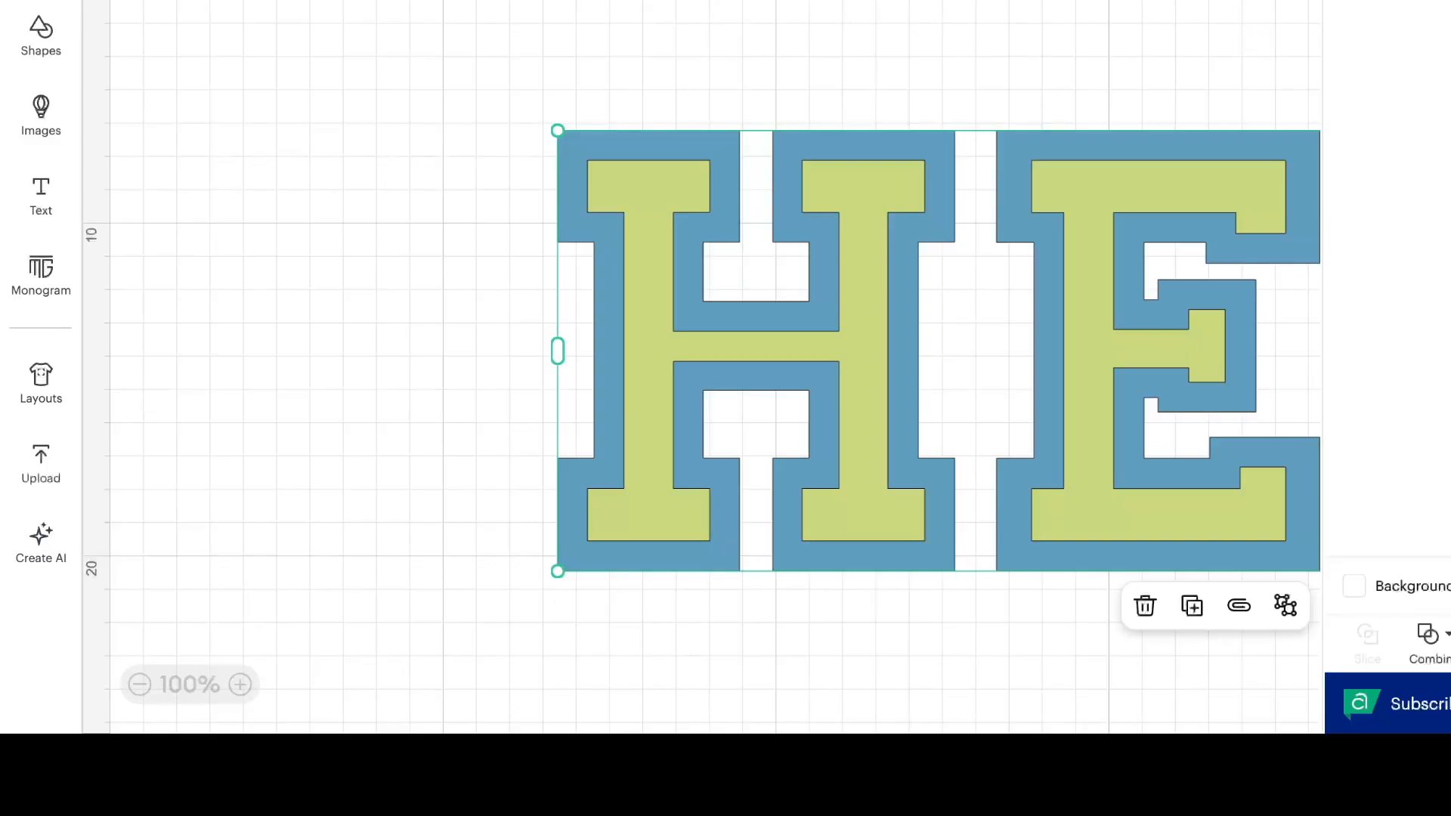
key(Return)
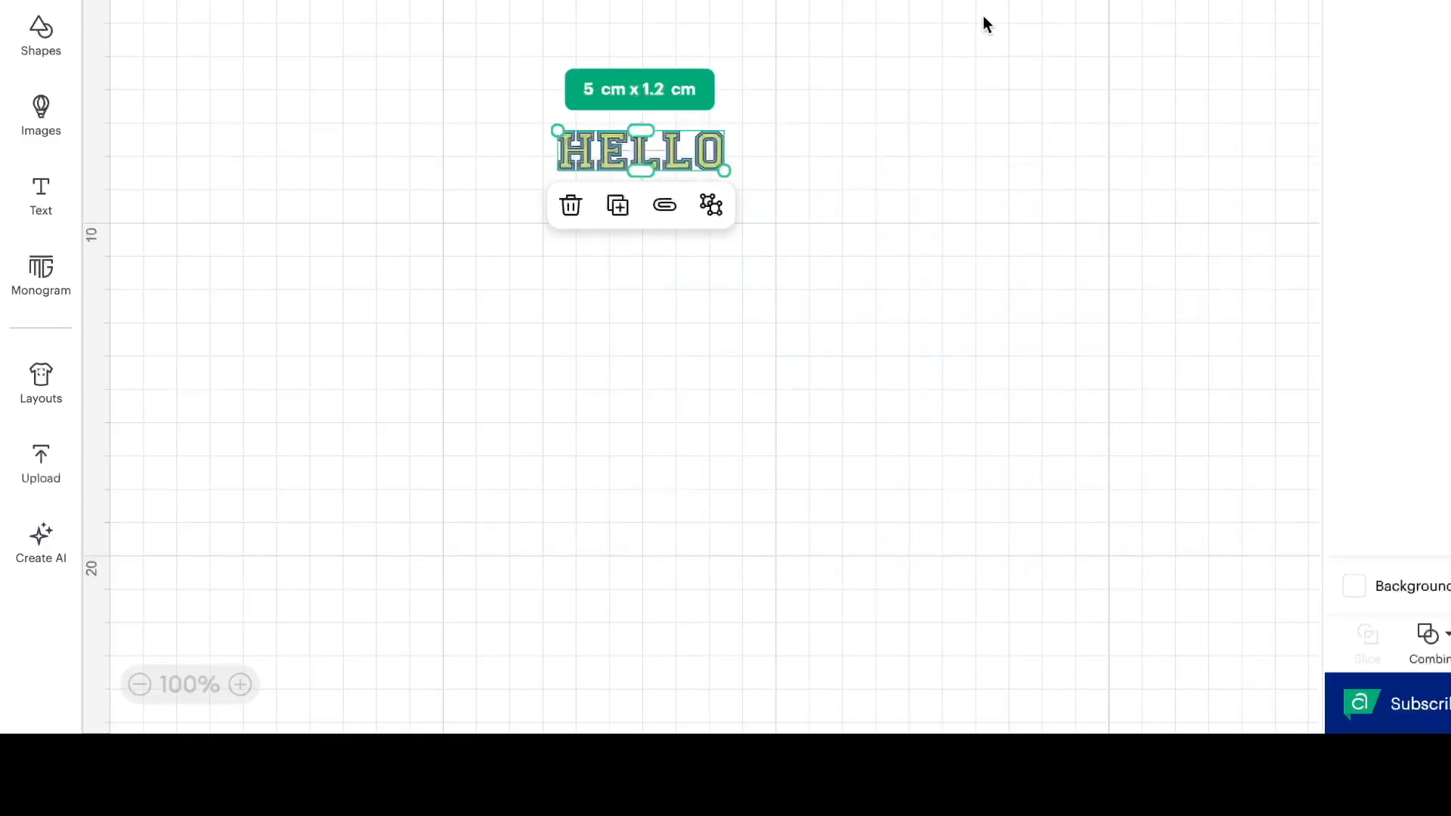
click(681, 78)
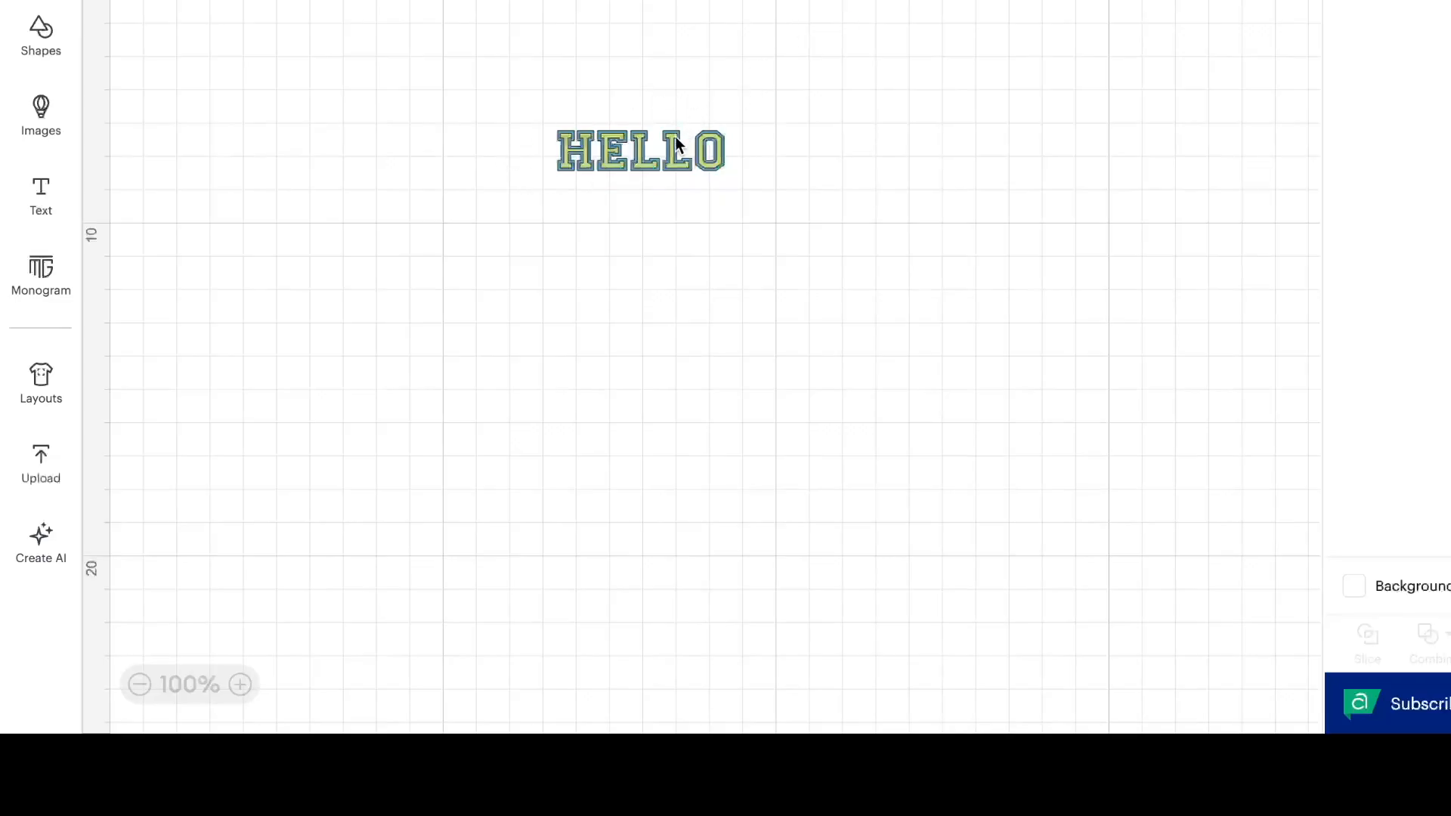
Stretch the "HELLO" text without keeping its proportions, setting the width to 10 cm and the height to 12 cm.
drag(675, 141, 675, 135)
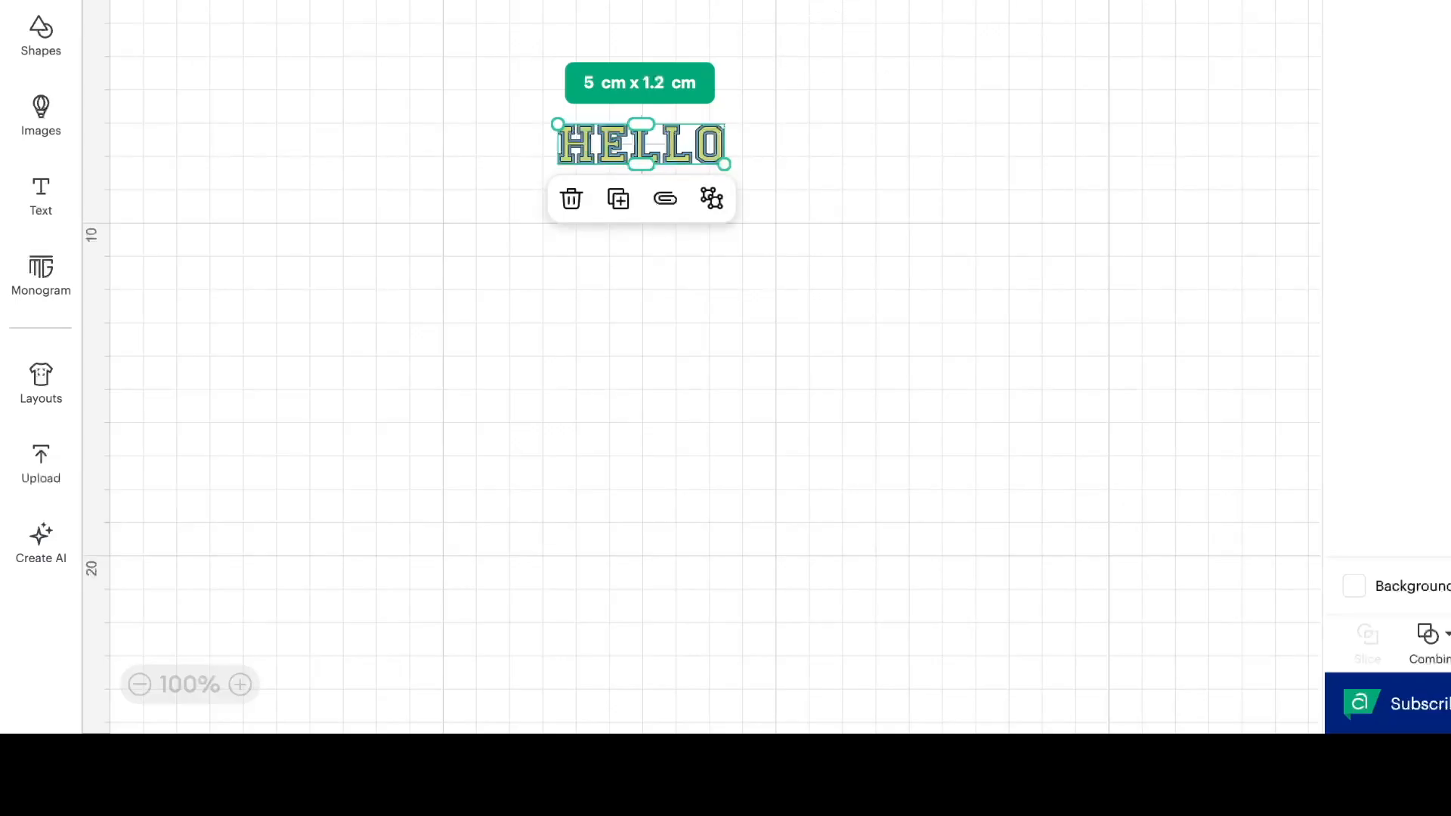
key(Return)
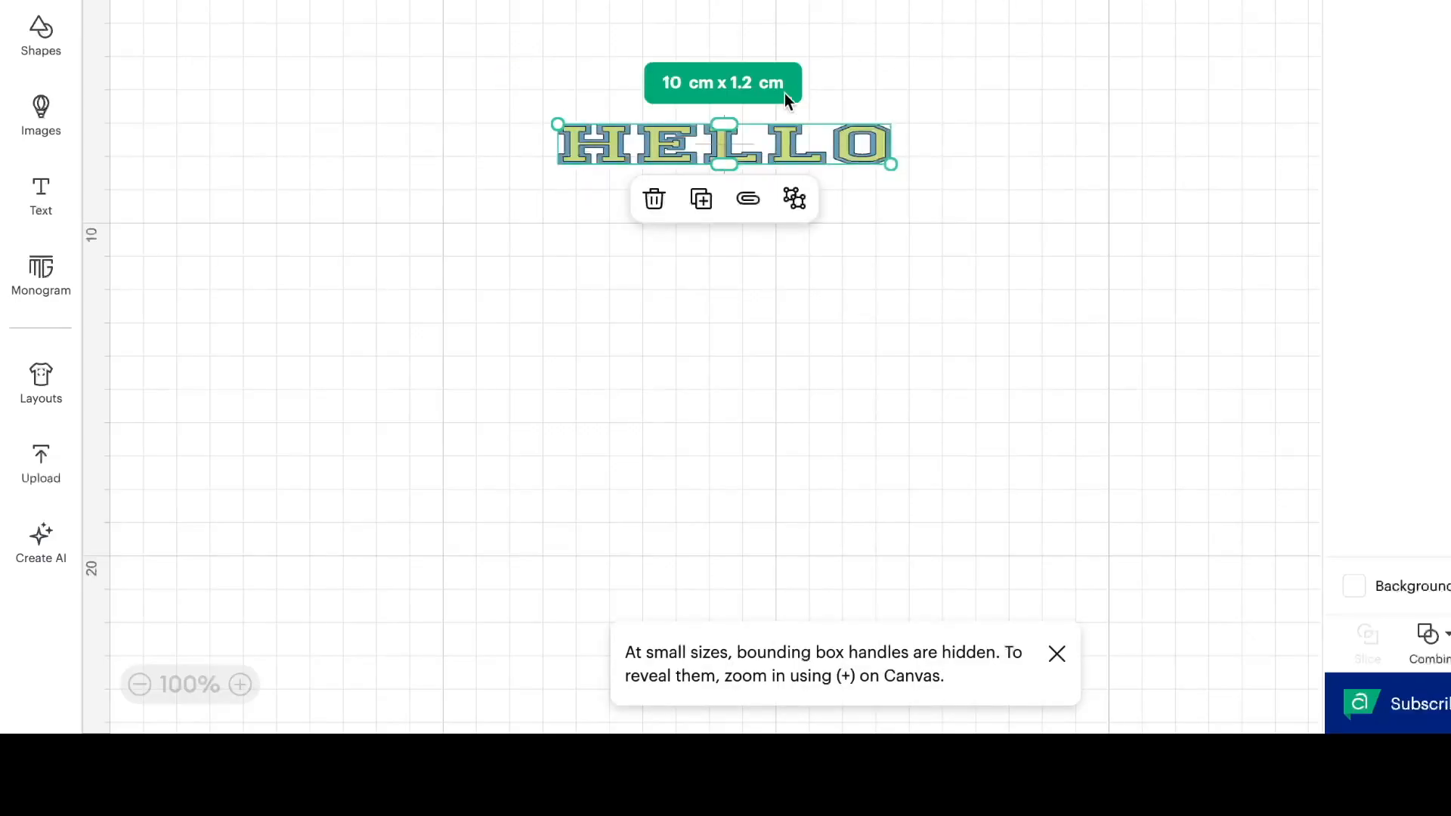
drag(943, 79, 1011, 0)
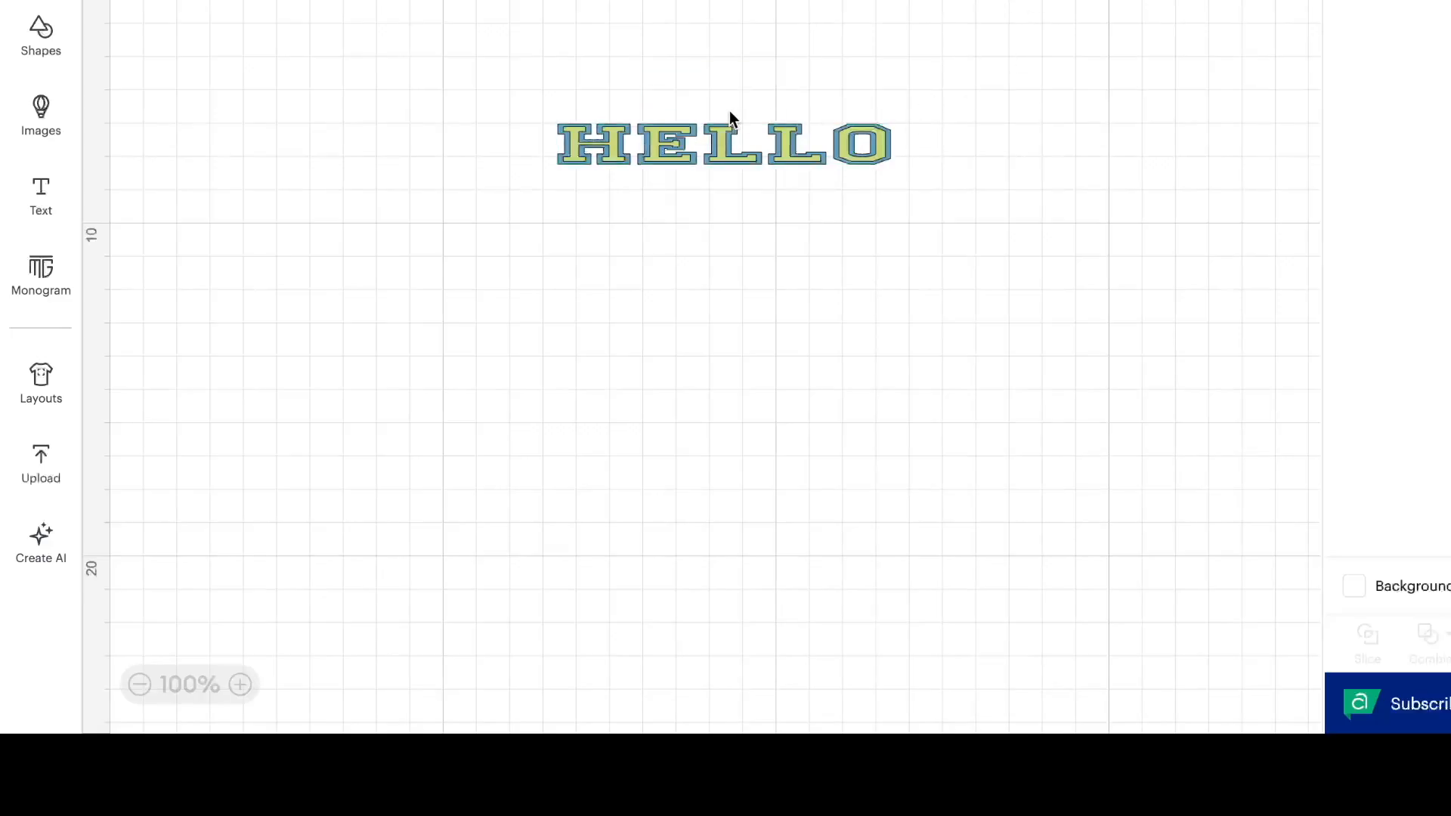
click(745, 140)
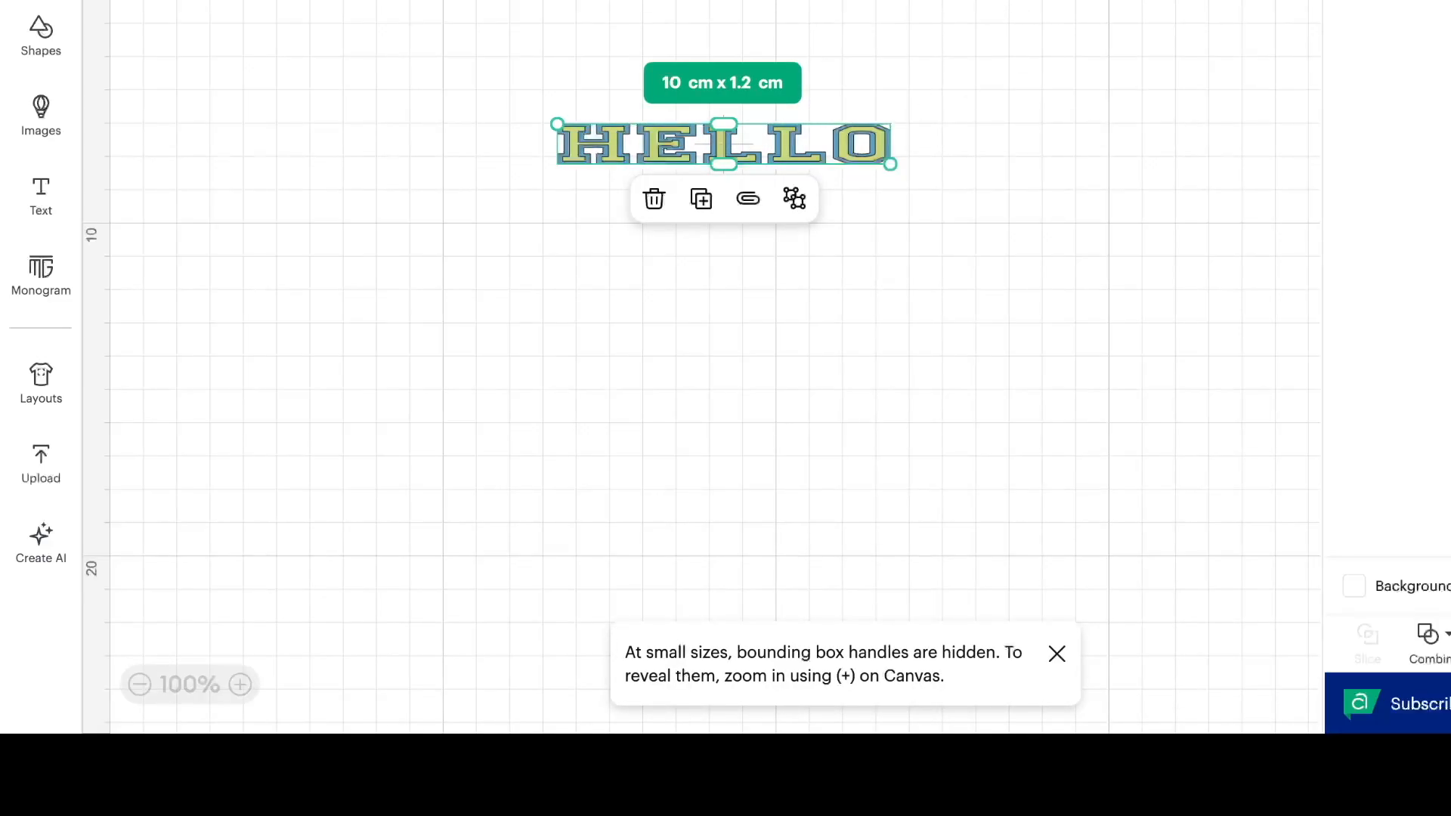
key(Return)
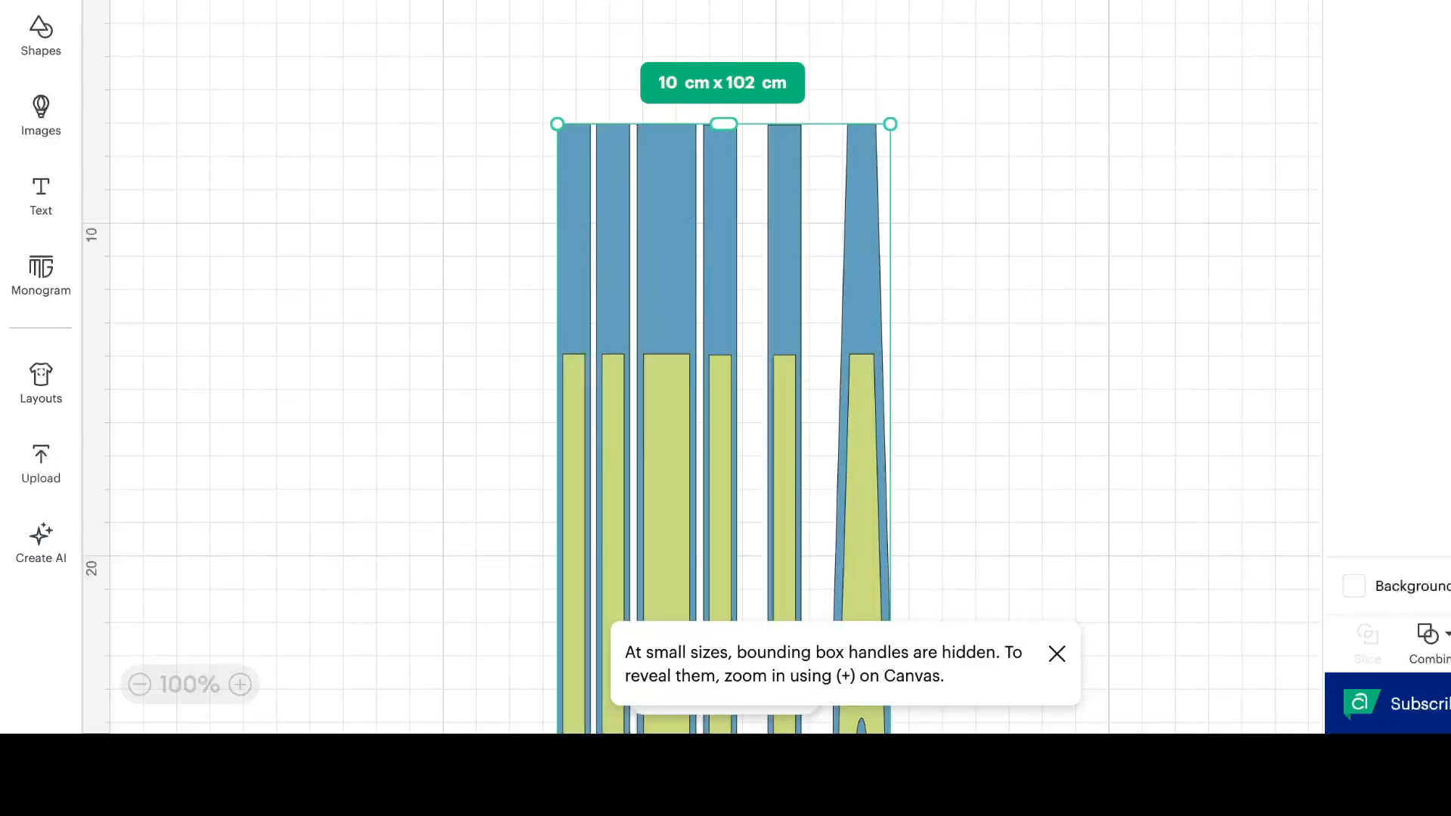
key(Return)
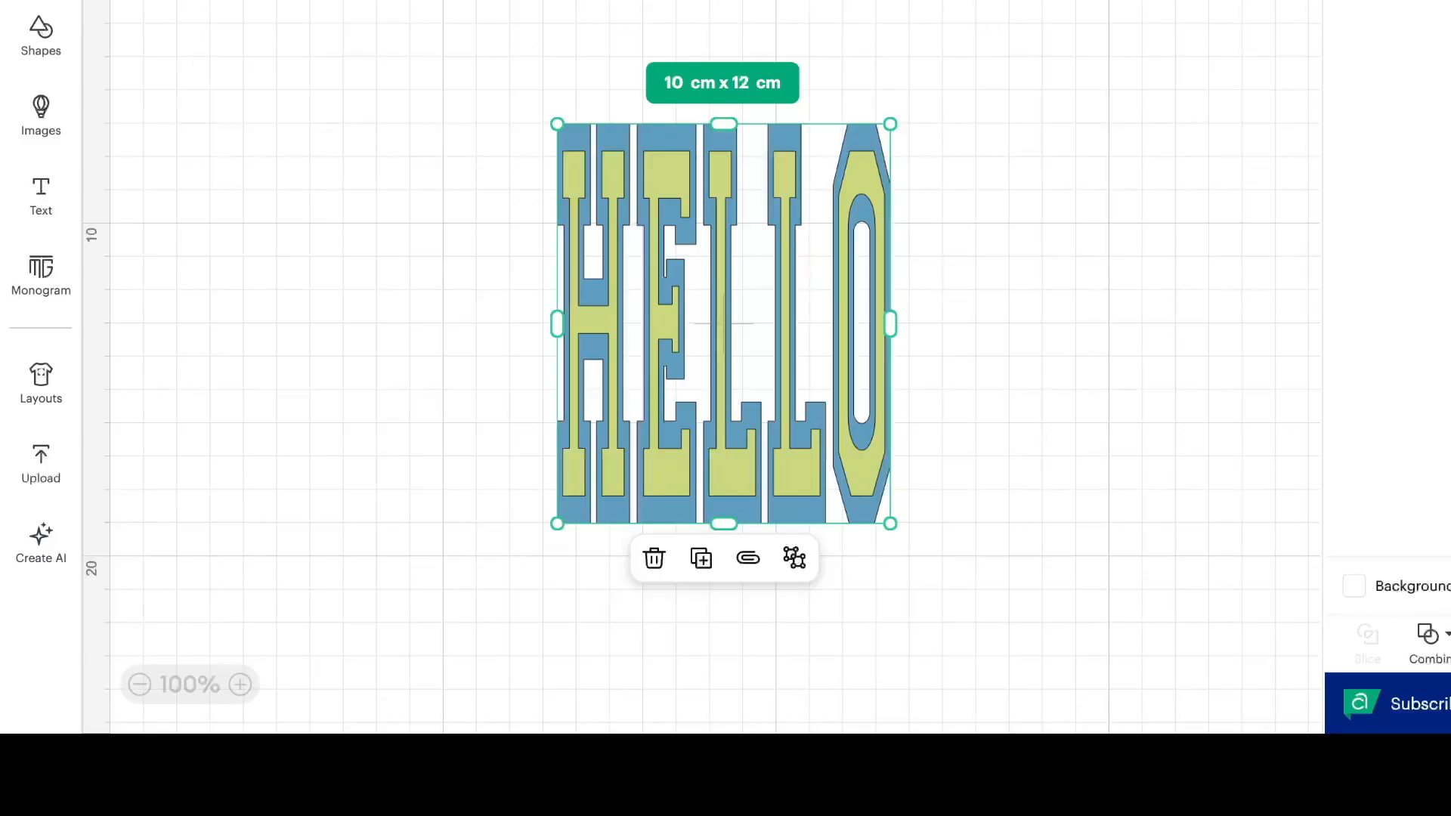
Undo the non-proportional width and height changes and the preceding small move of the "HELLO" text.
key(ctrl+z)
key(ctrl+z)
key(ctrl+z)
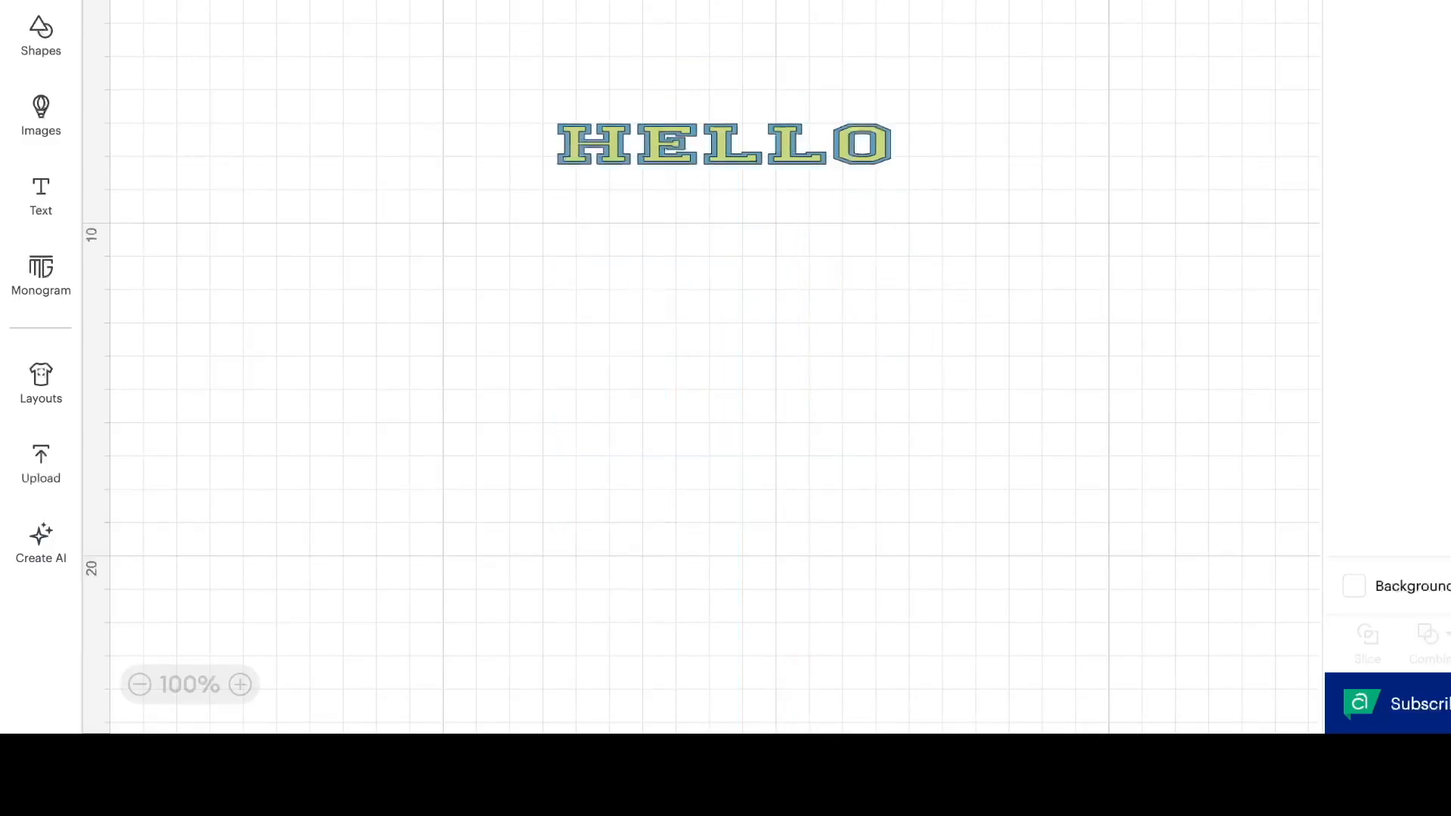
key(ctrl+z)
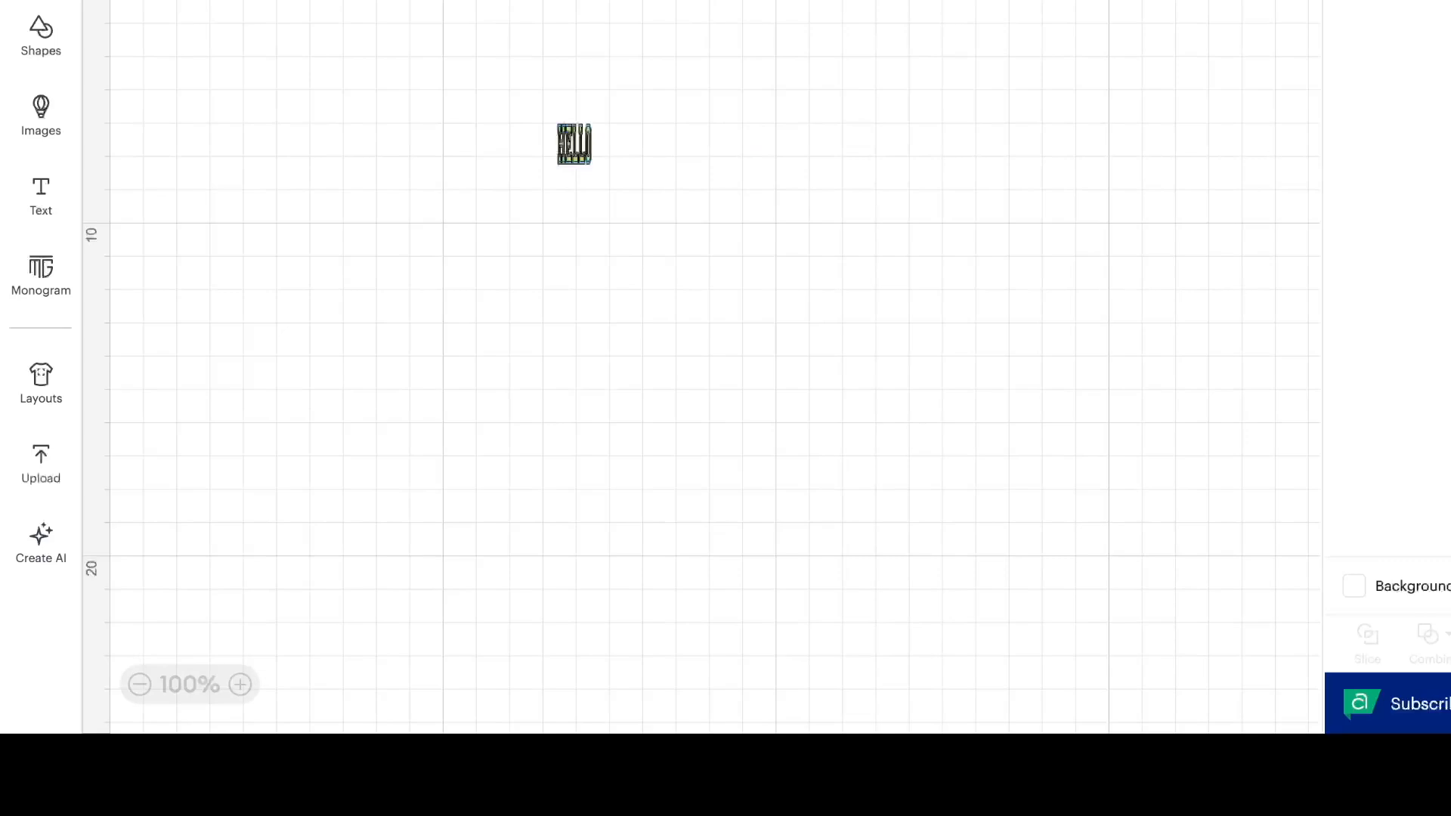
key(ctrl+z)
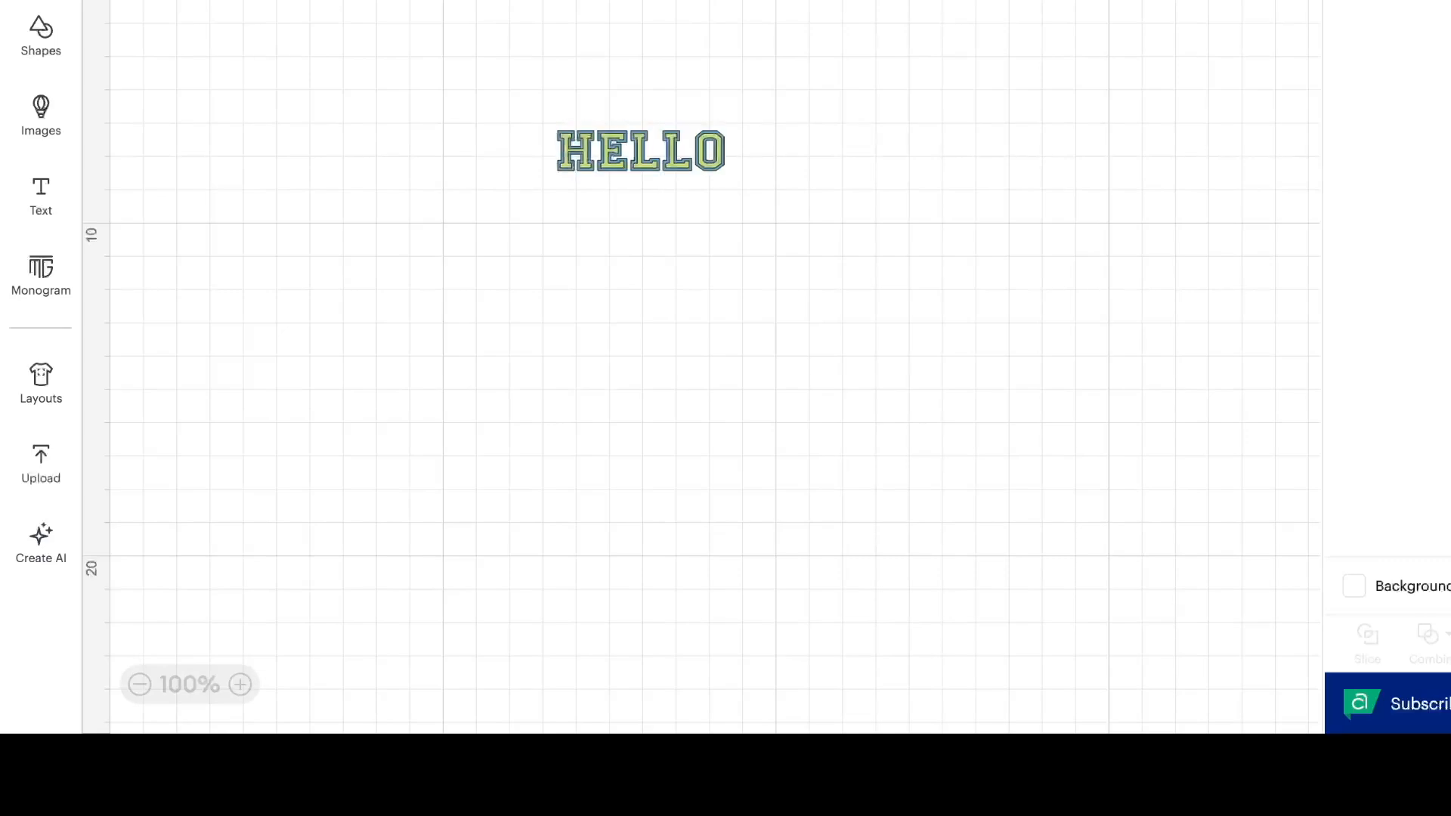
Enlarge the "HELLO" text to about 16.11 by 4.18 cm and move it to about X 0.731, Y 5.368.
click(693, 158)
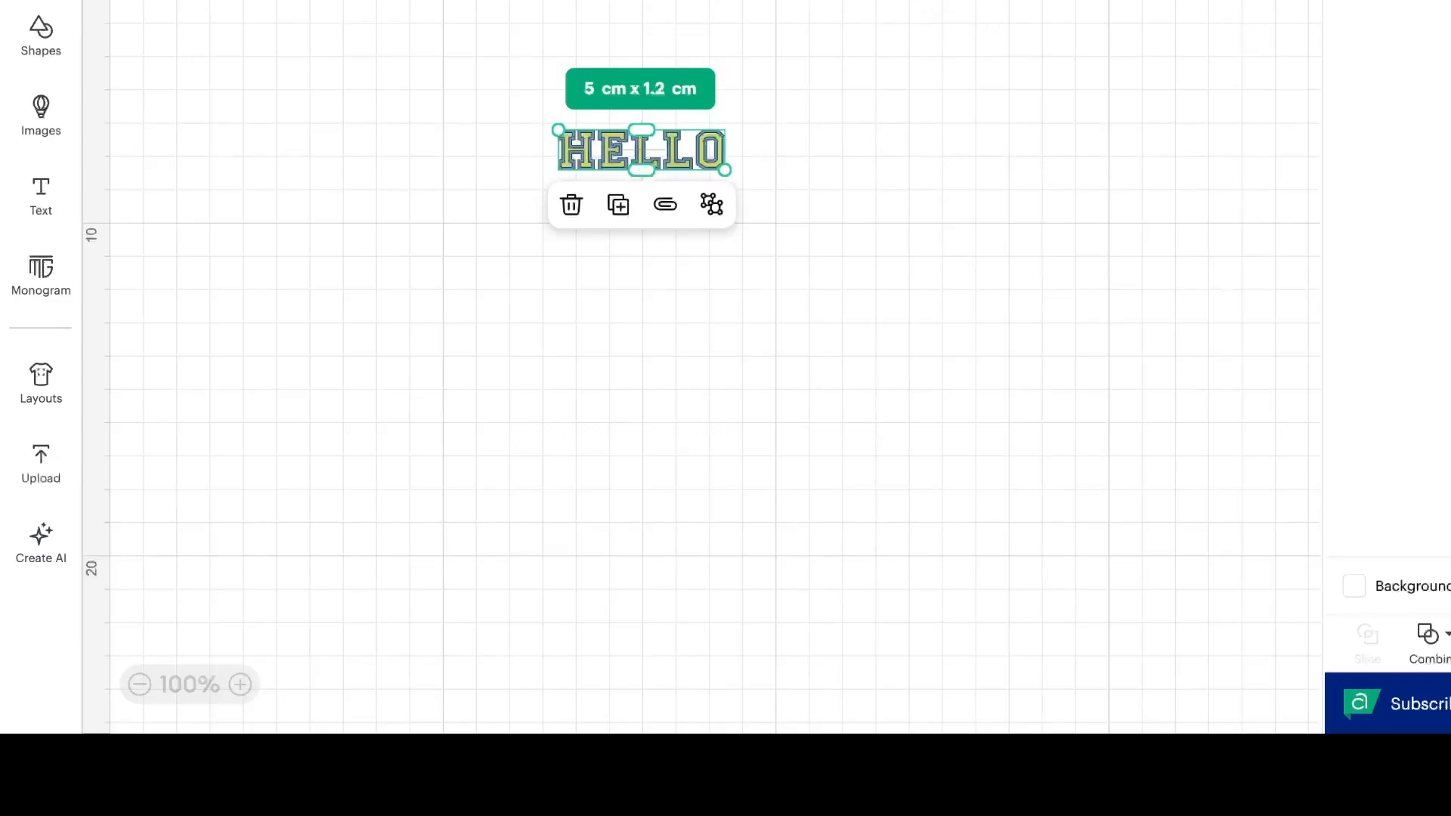
drag(724, 170, 1095, 268)
drag(965, 191, 846, 142)
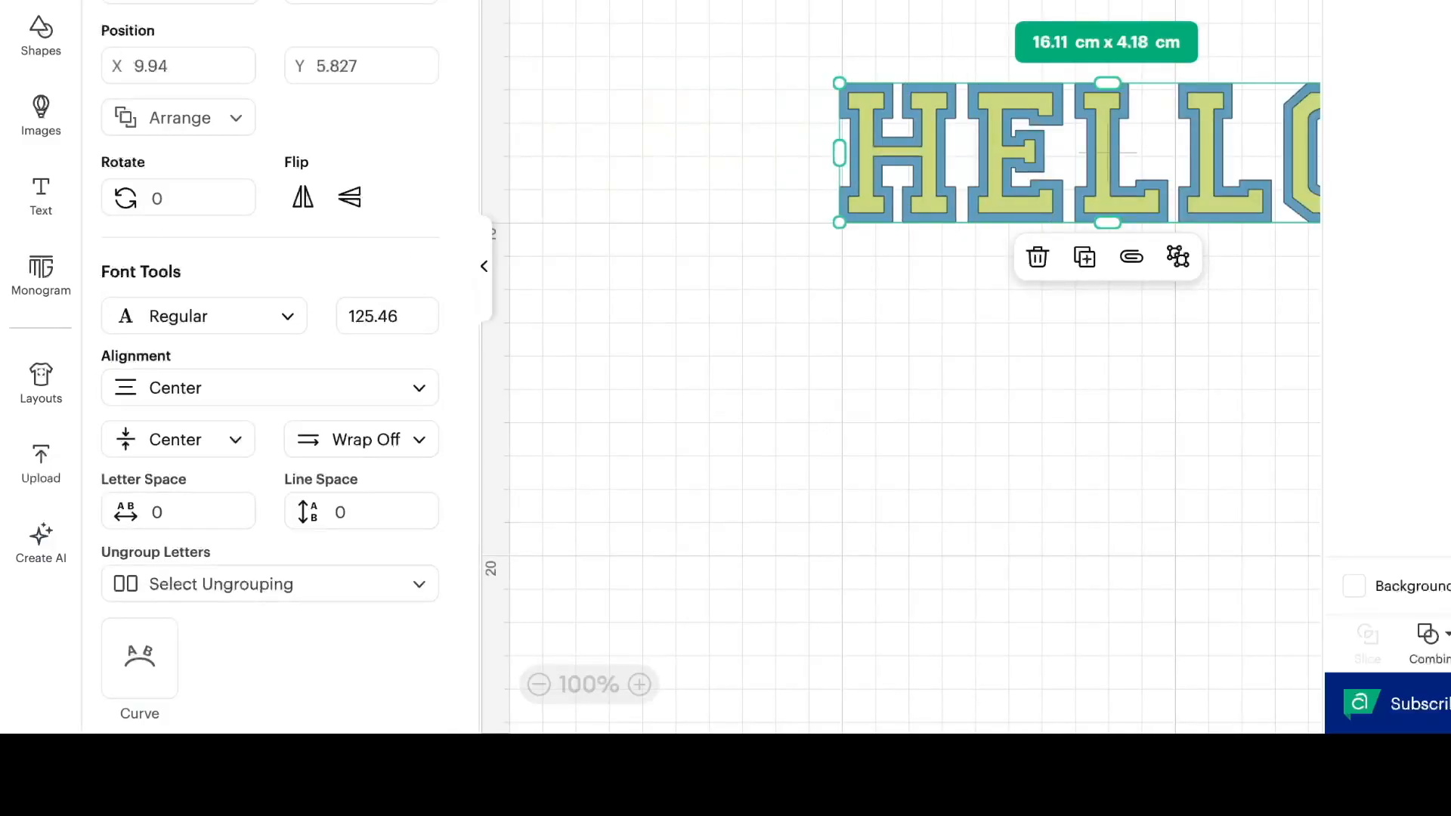
drag(1107, 154, 802, 137)
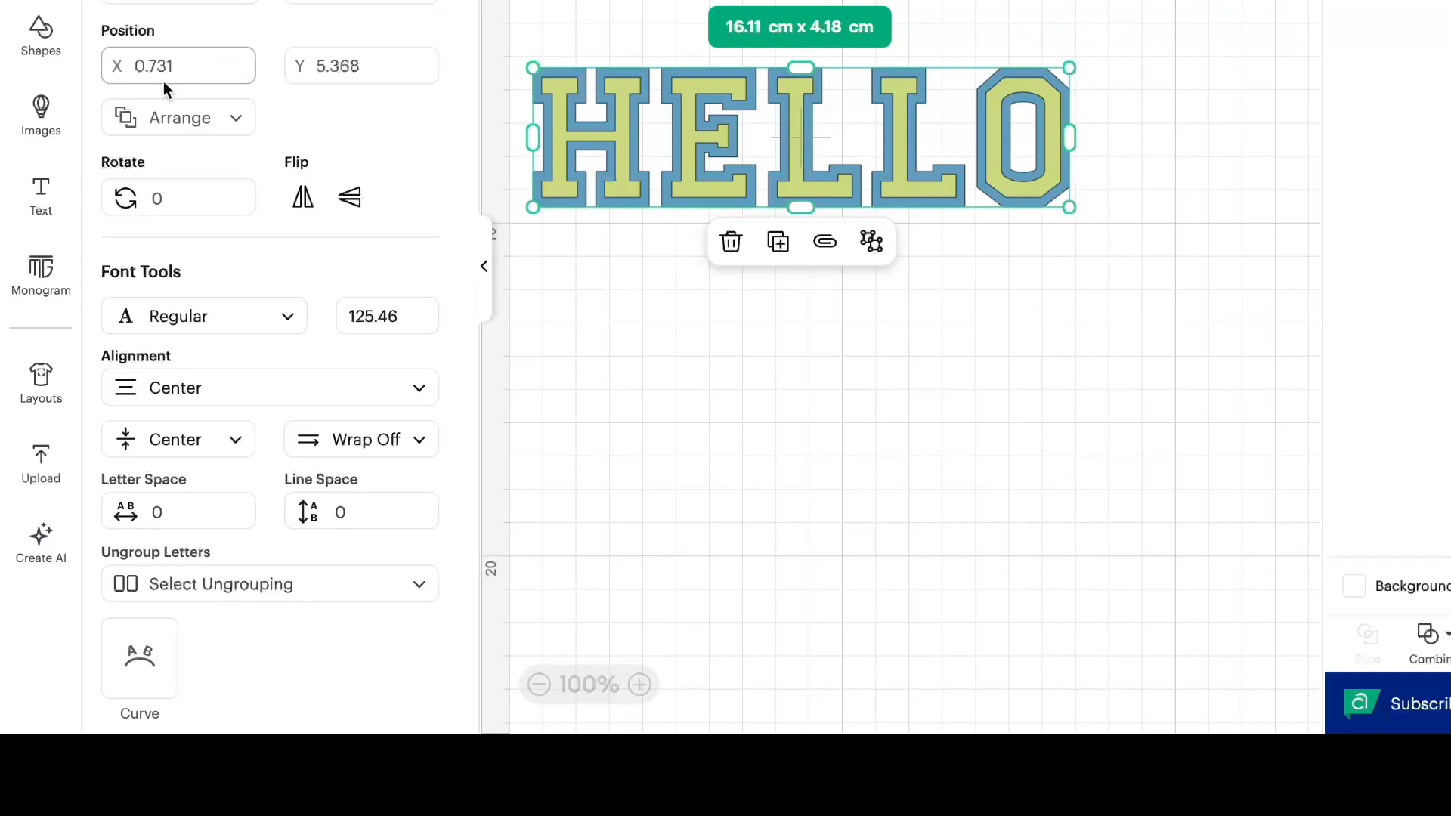
Turn on wrapping with a text box about 16.61 by 7.19 cm and move the "HELLO" text to about X 2.925, Y 4.608.
mouse_move(533, 132)
mouse_down()
mouse_move(524, 119)
mouse_move(551, 104)
mouse_move(555, 121)
mouse_up()
drag(555, 300, 530, 298)
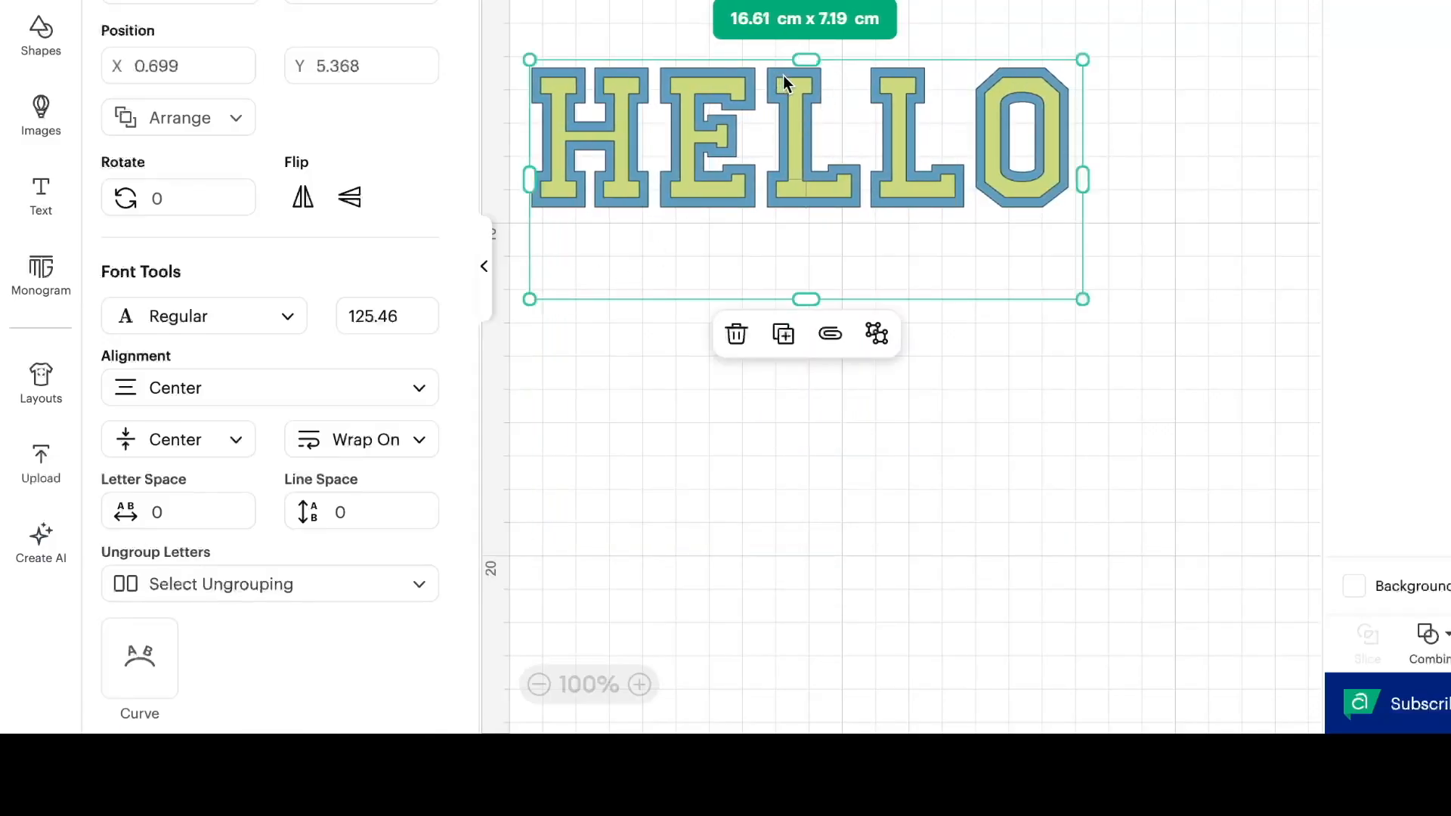
click(980, 97)
drag(794, 125, 868, 98)
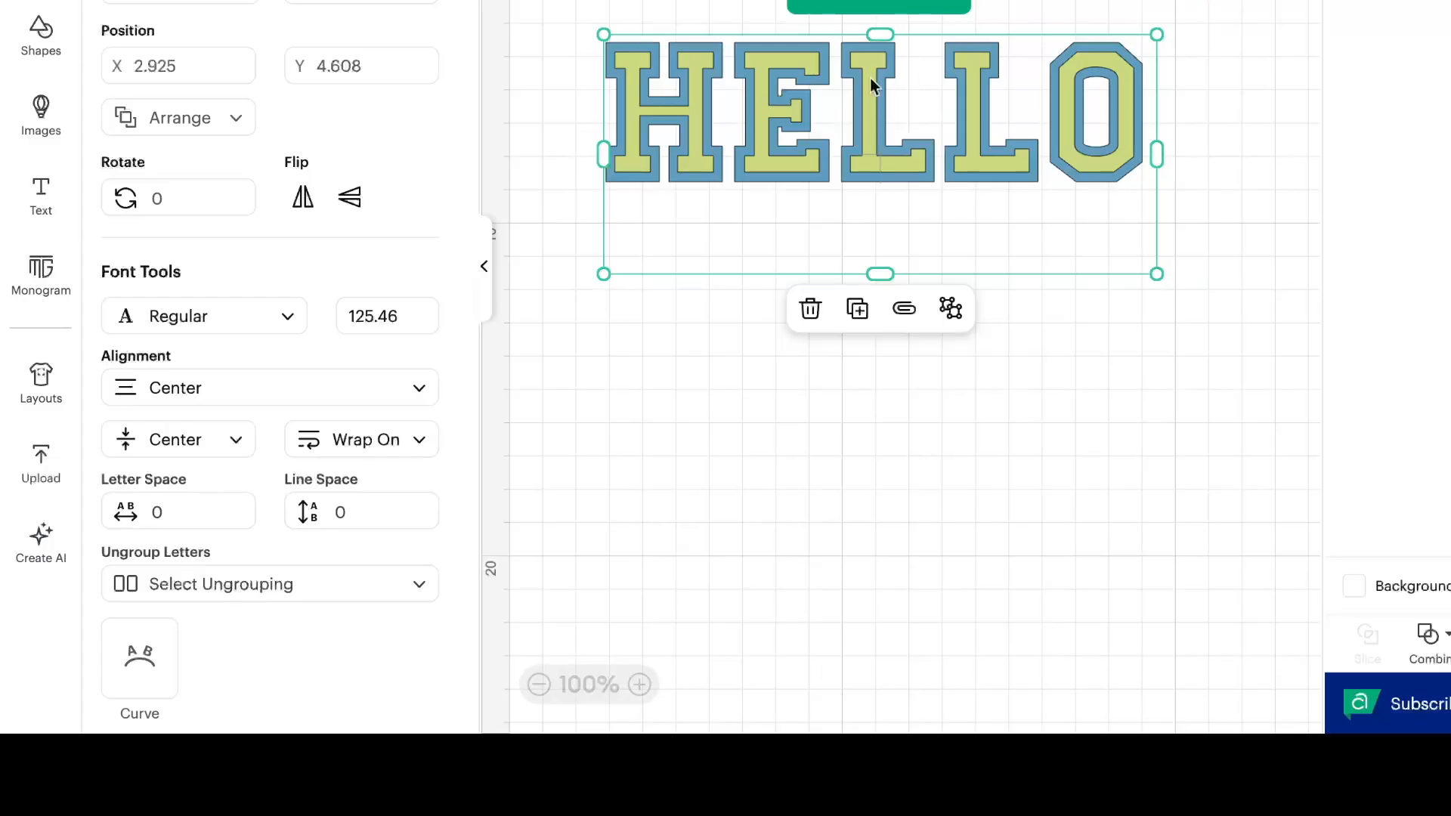
Add a light red heart shape and position it over the H and E of the "HELLO" text.
click(53, 55)
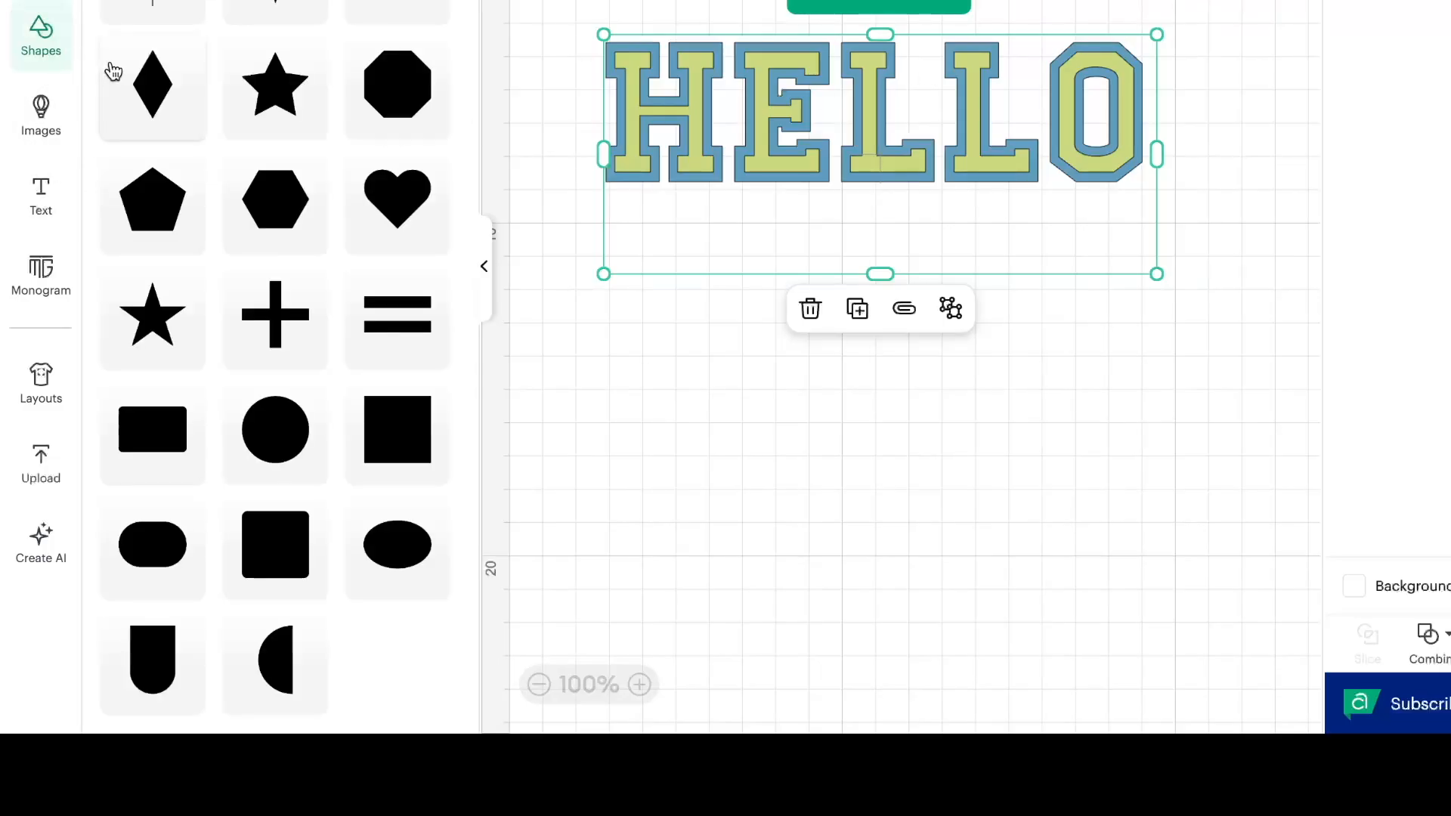
click(402, 209)
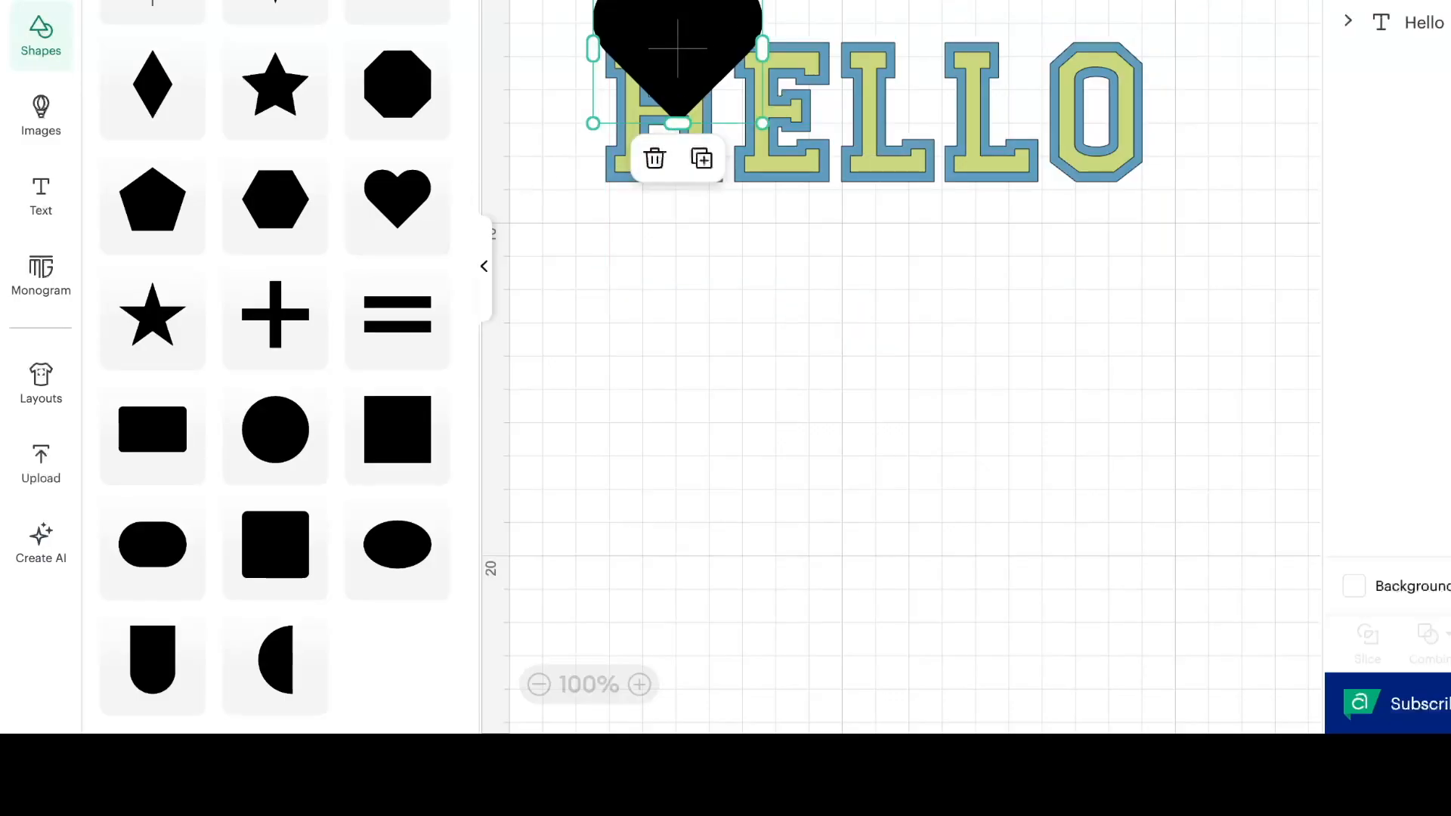
click(866, 2)
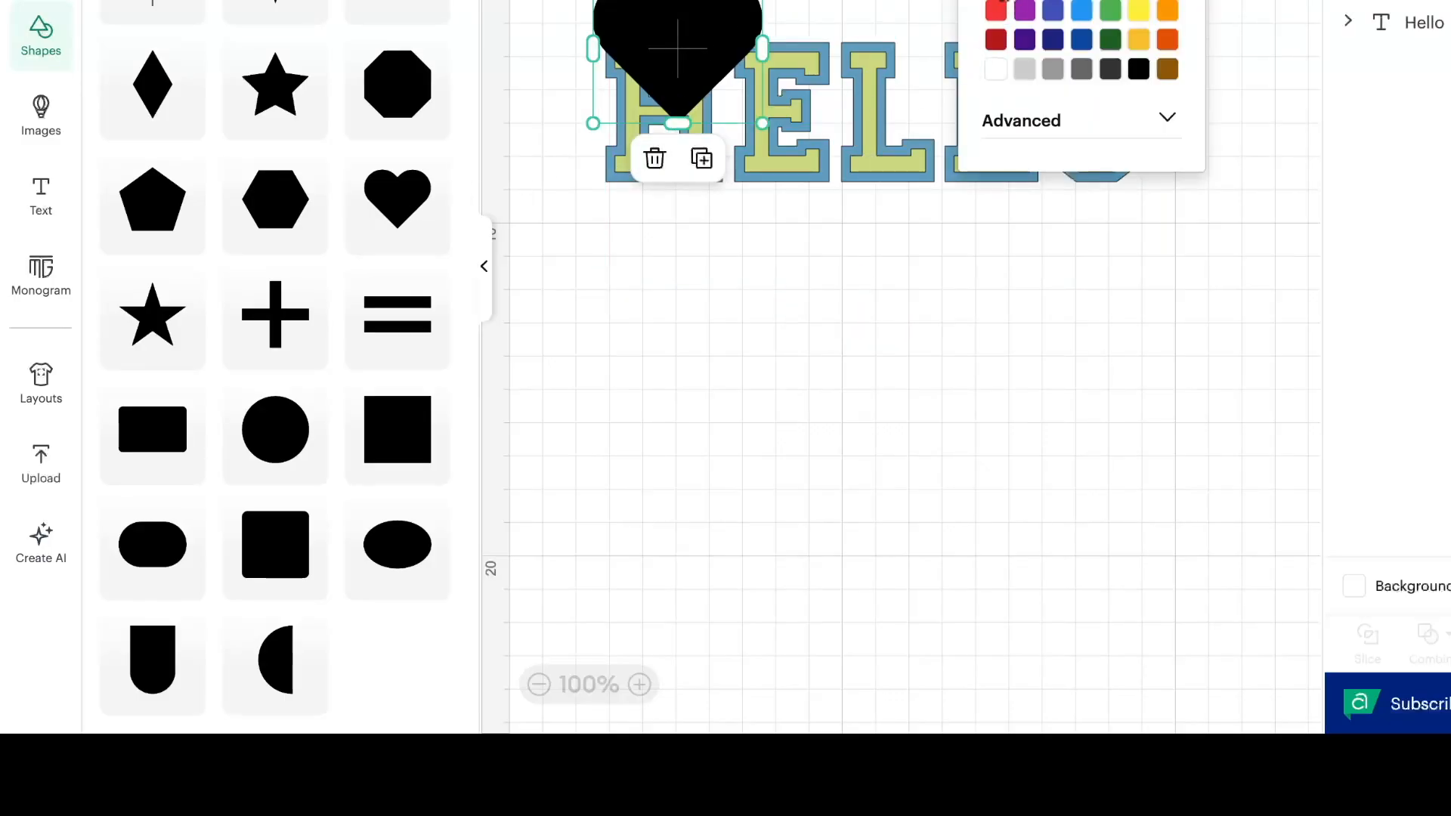
click(997, 1)
drag(713, 61, 804, 180)
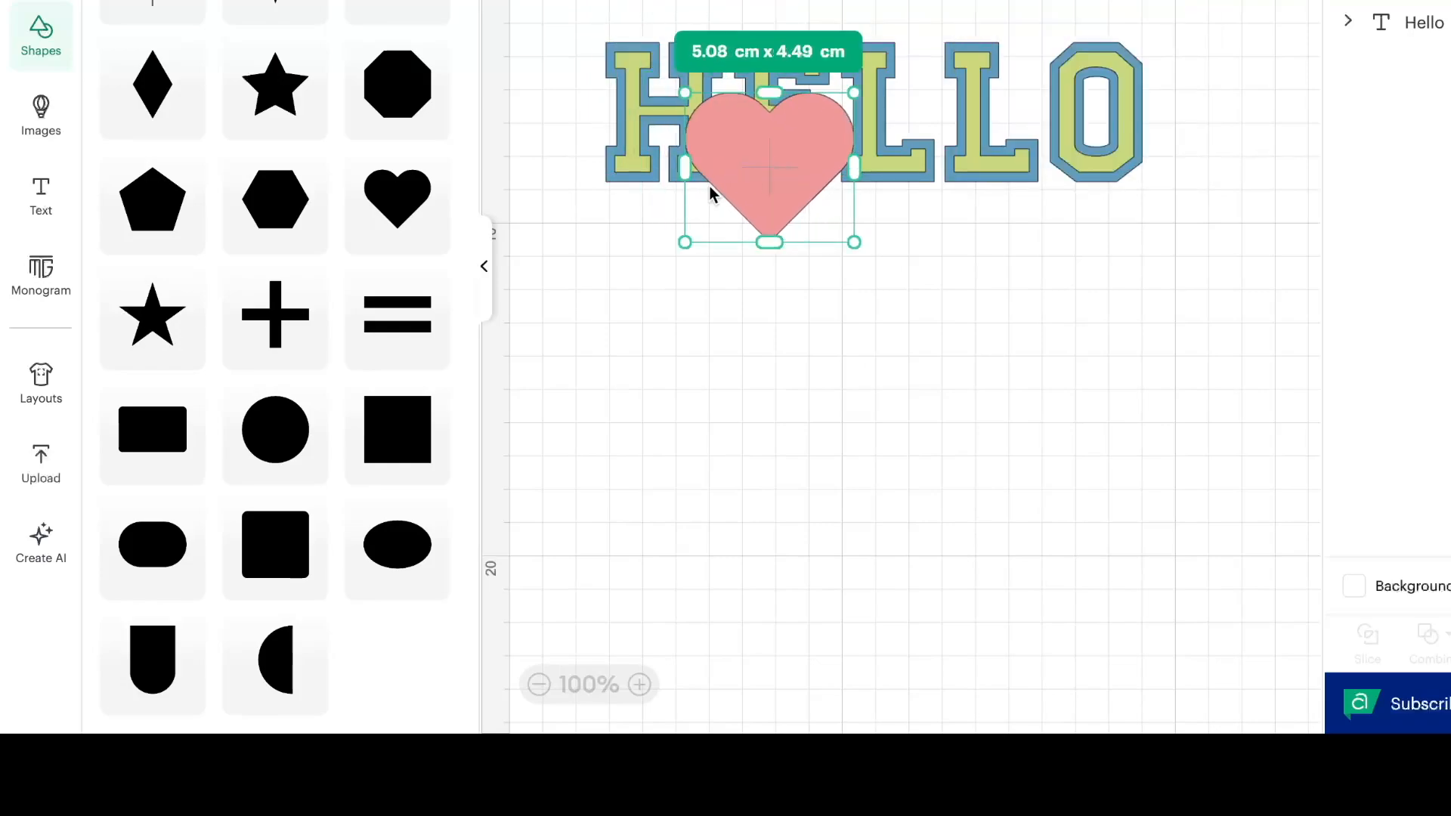
click(489, 286)
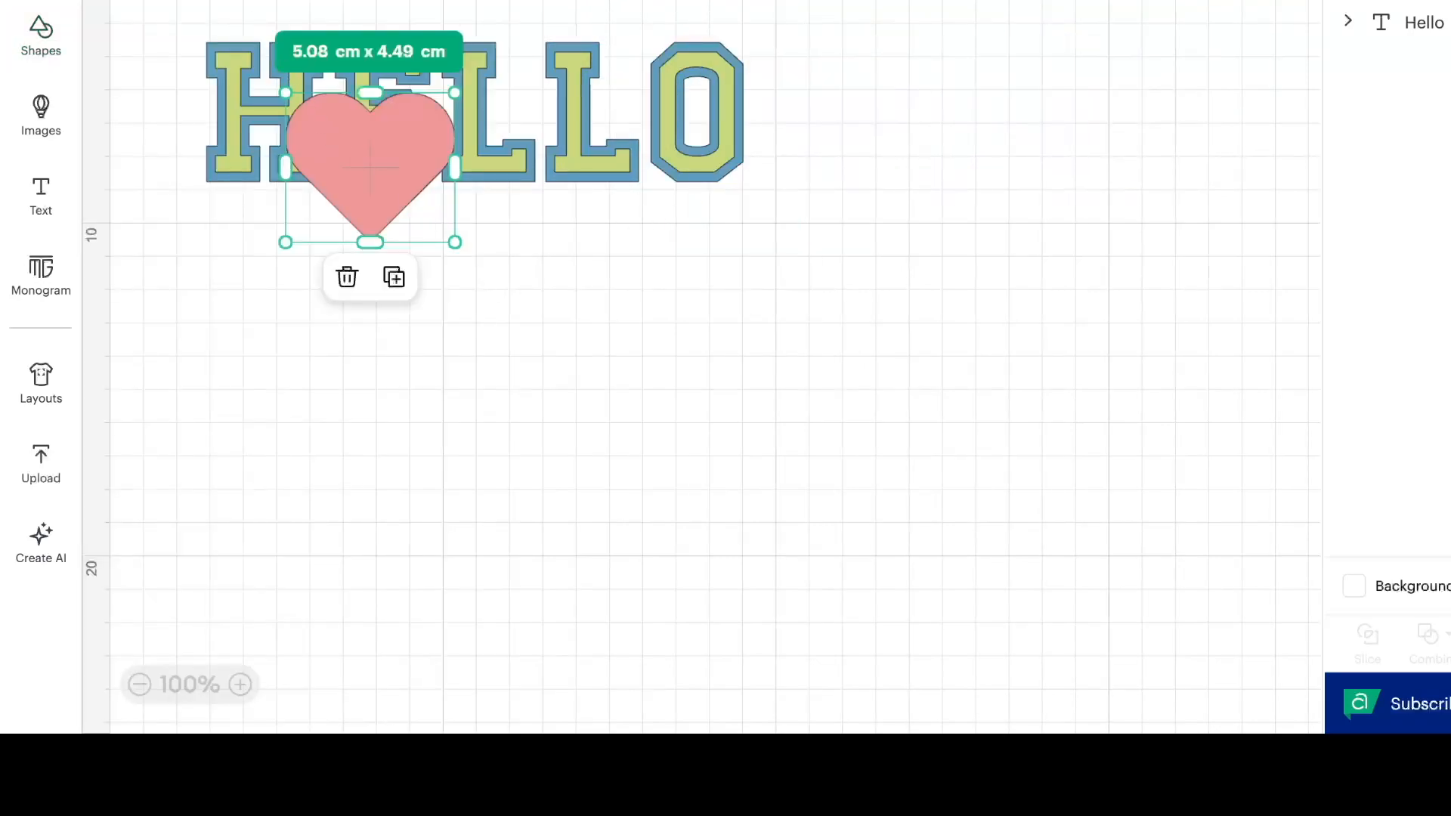
Select the "HELLO" text and move it to about X 1.447, Y 5.573, partly behind the heart.
click(762, 355)
click(656, 162)
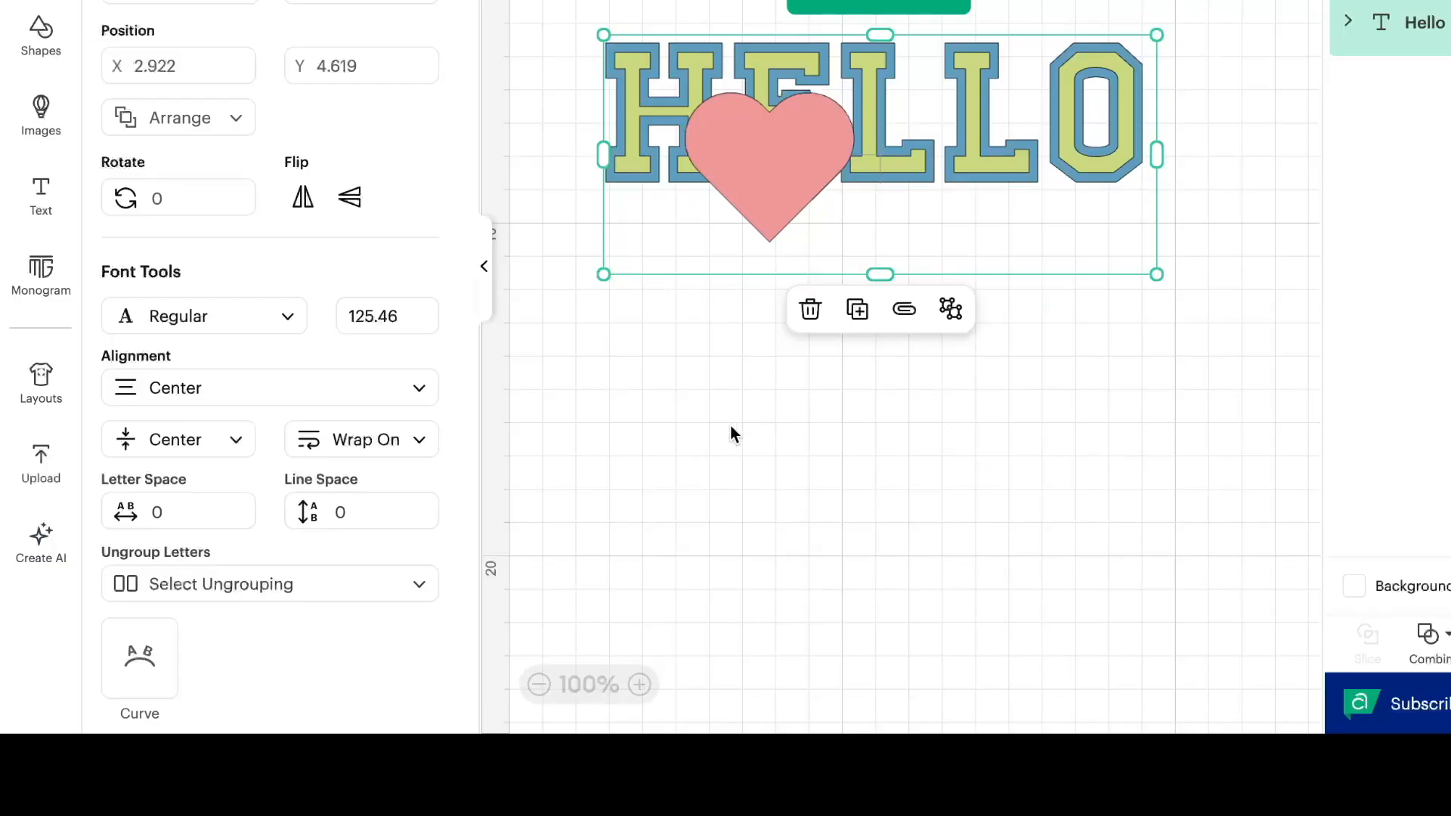
drag(797, 168, 796, 170)
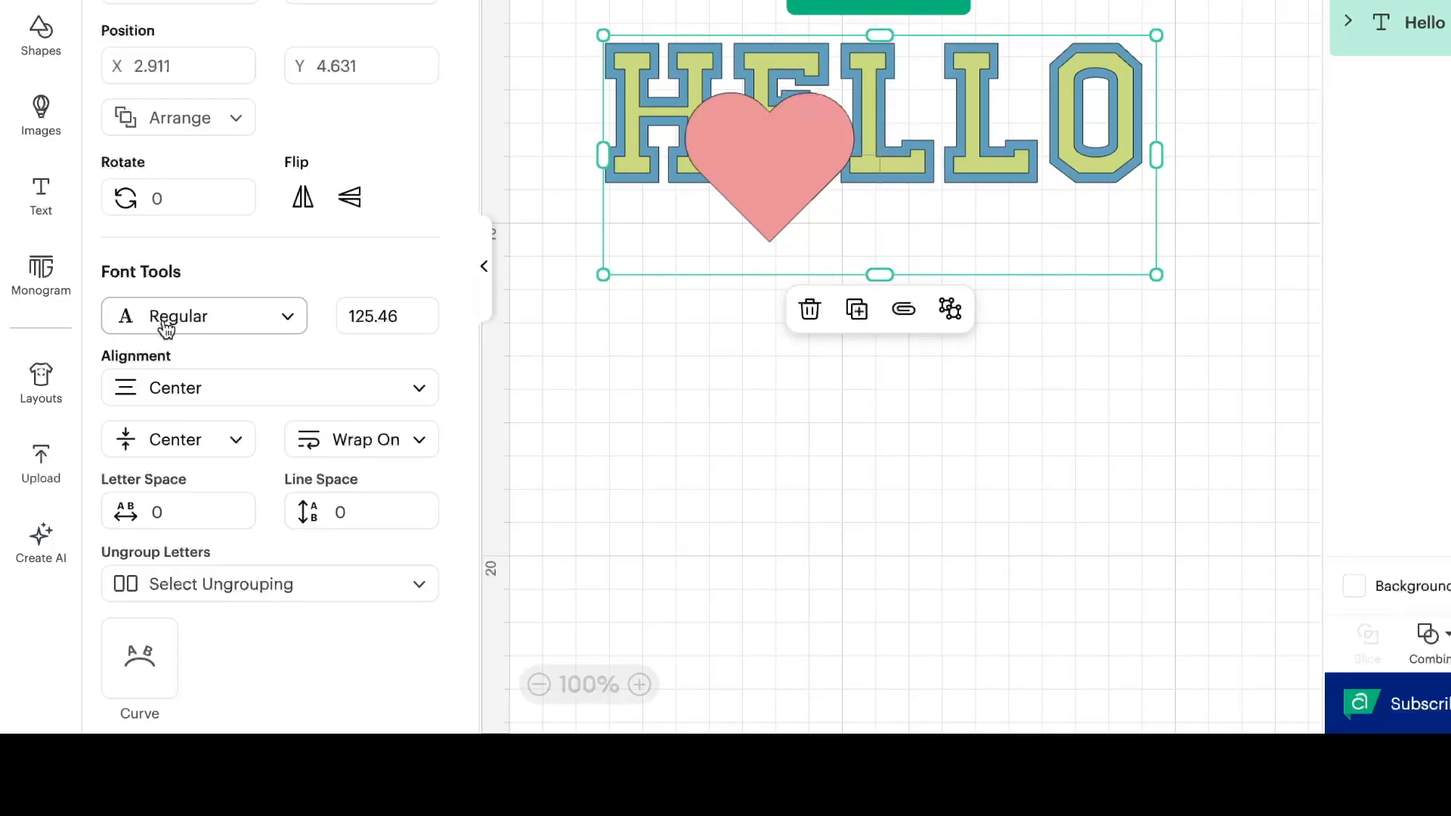
click(240, 124)
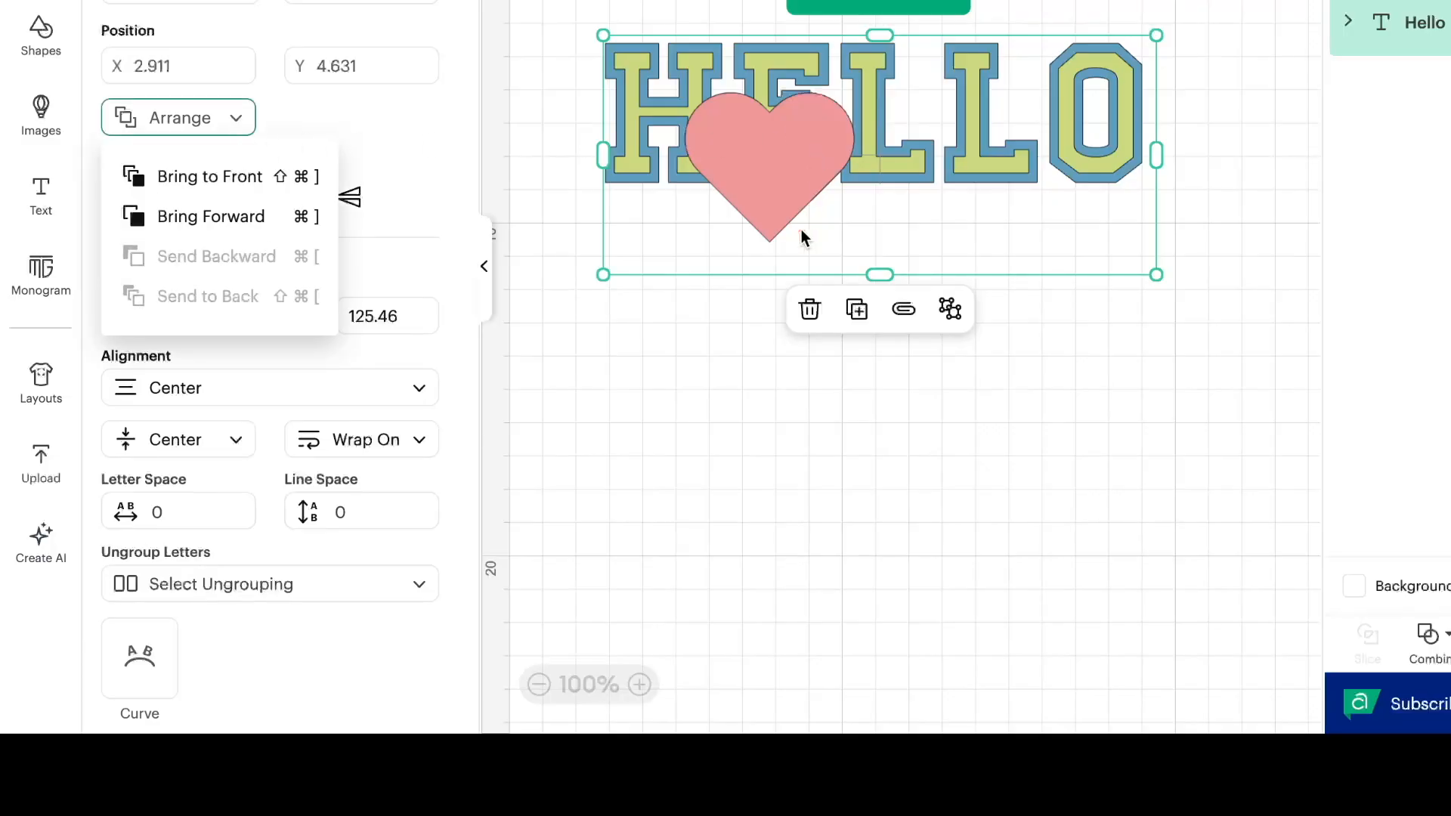
click(765, 183)
drag(764, 184, 827, 110)
drag(728, 202, 722, 215)
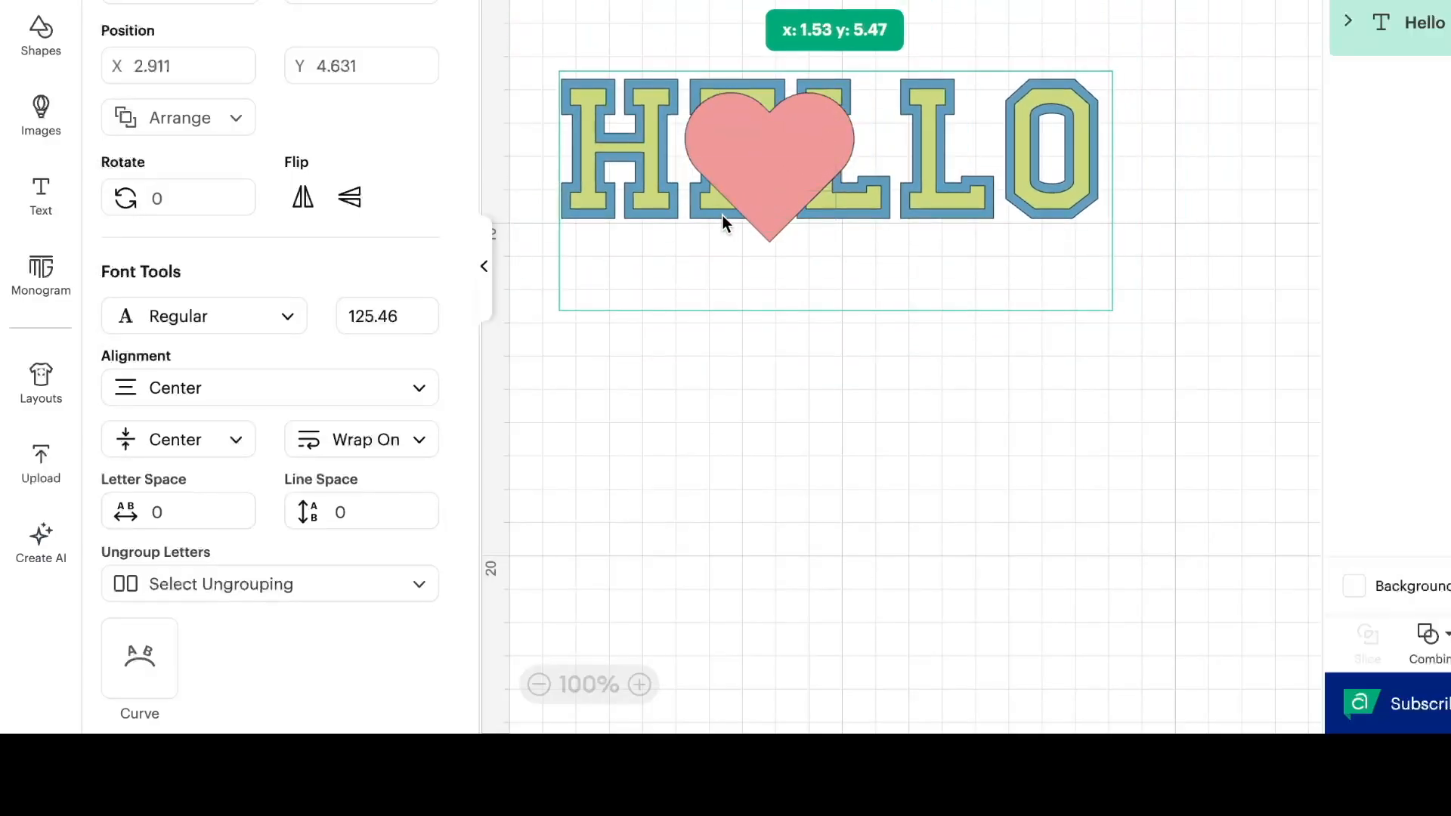
Bring the "HELLO" text to the front of the heart and move it to about X 1.983, Y 6.111.
click(227, 120)
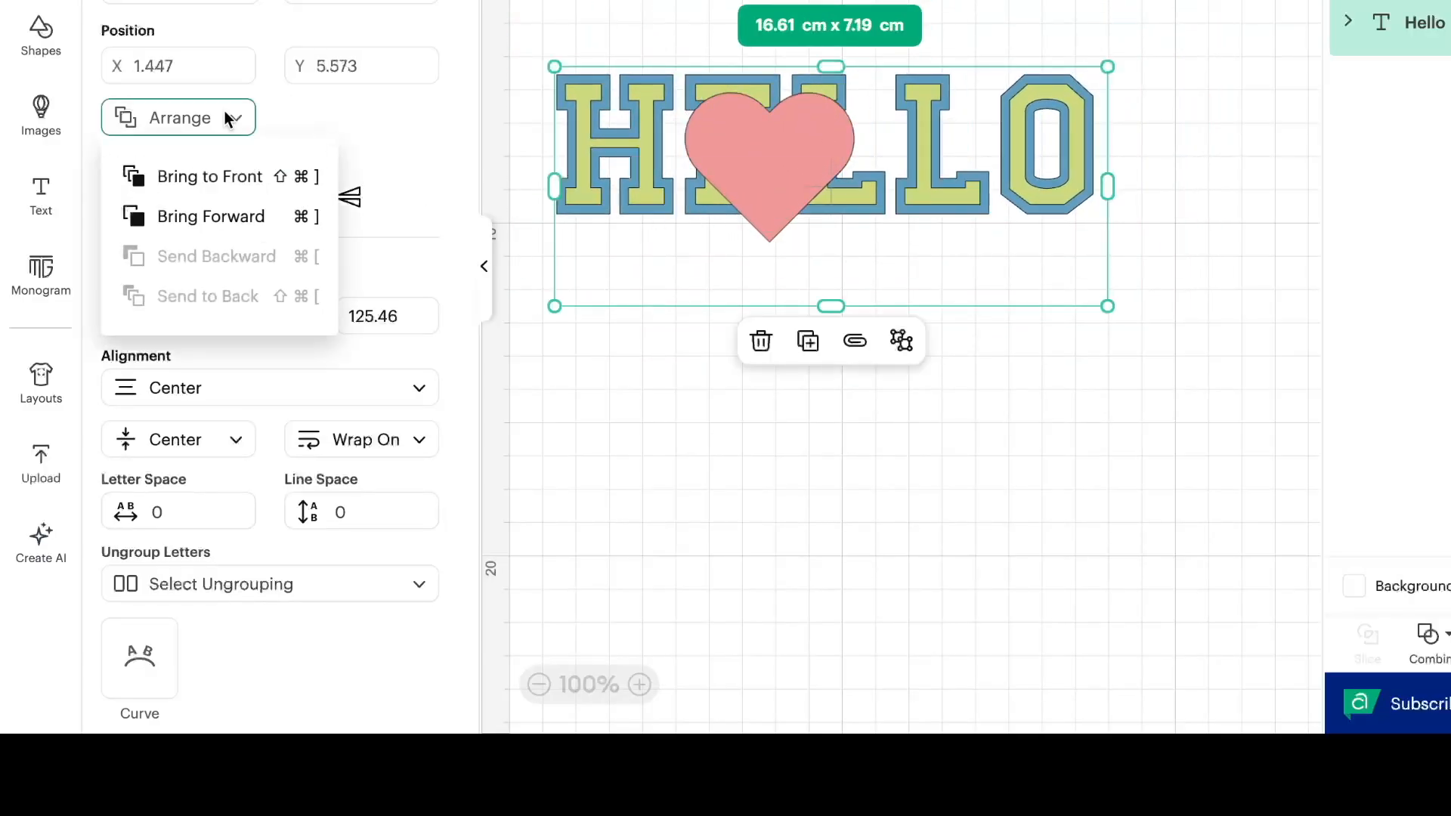
click(236, 182)
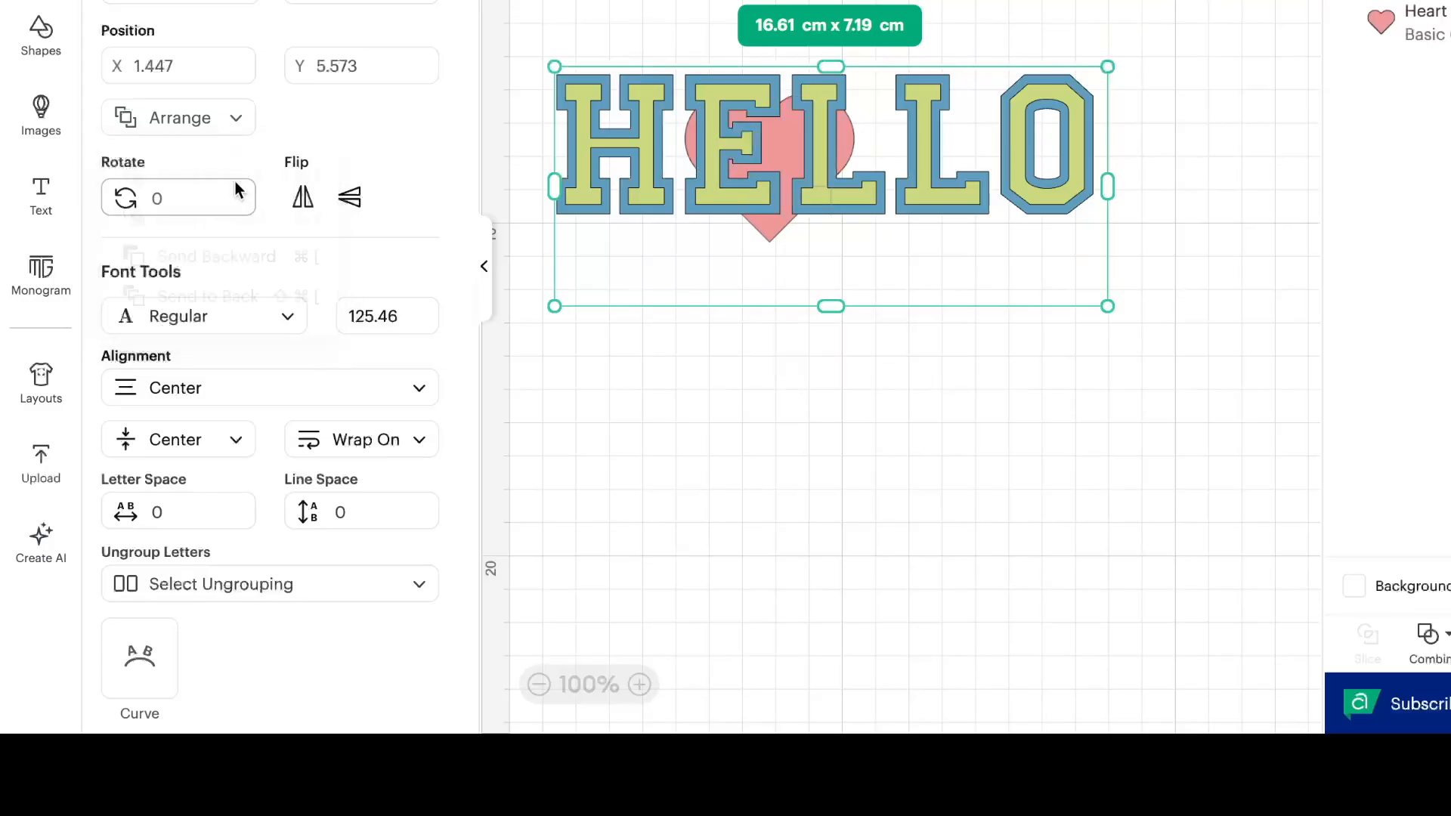
mouse_move(870, 197)
mouse_down()
mouse_move(913, 236)
mouse_move(862, 259)
mouse_move(889, 214)
mouse_up()
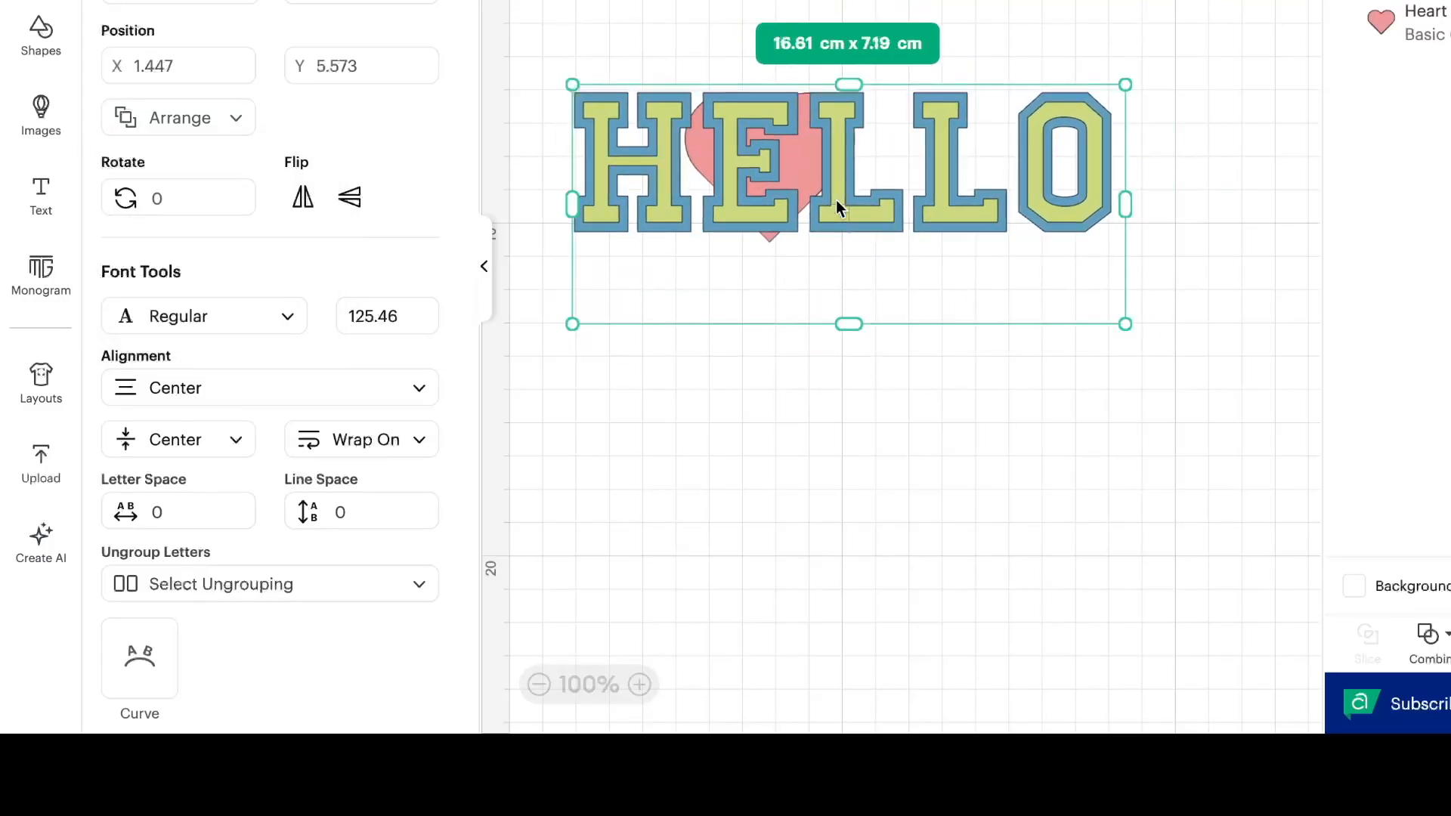
Send the "HELLO" text backward behind the heart and move it to about X 1.397, Y 5.67.
click(194, 117)
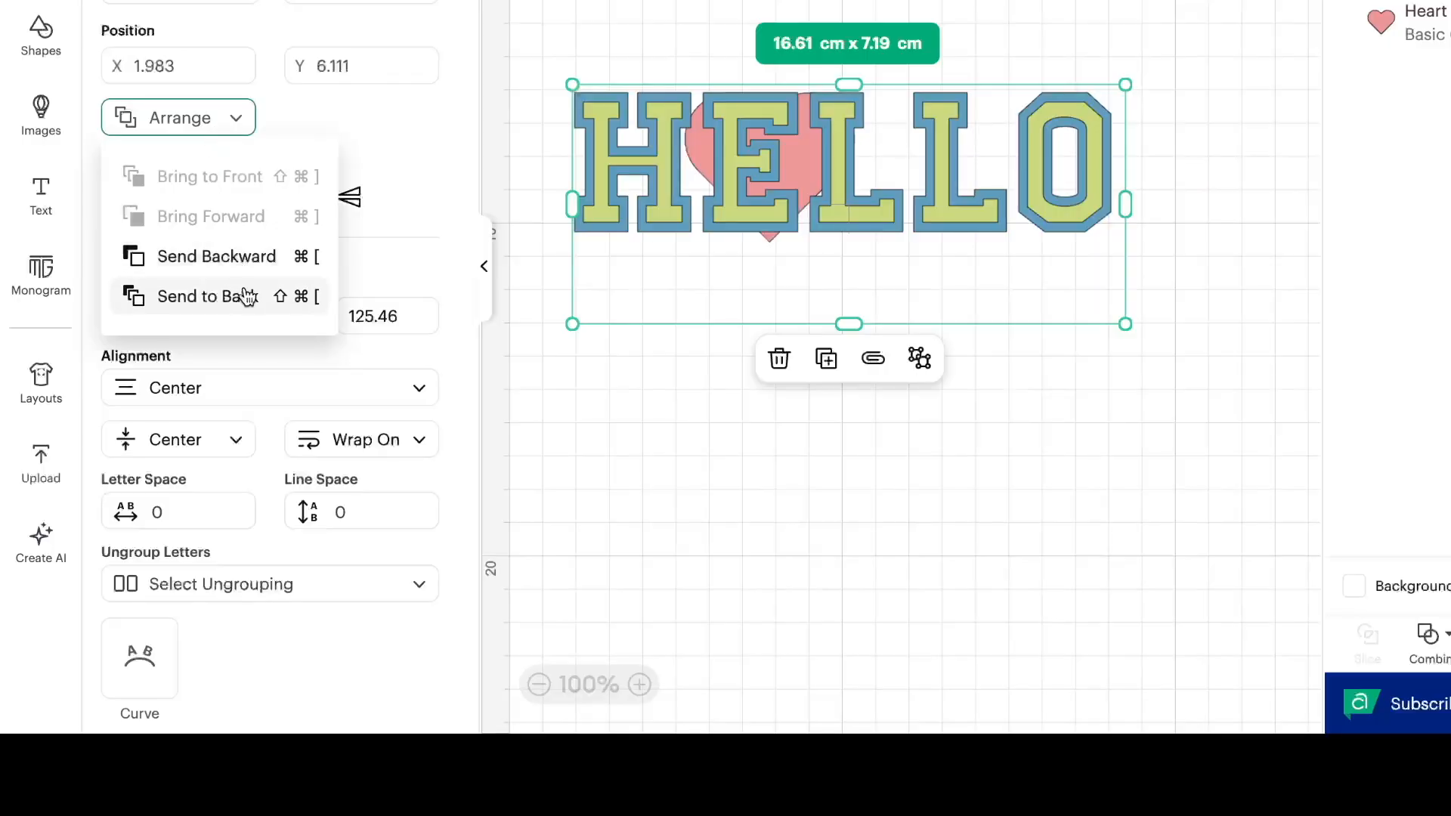
click(253, 264)
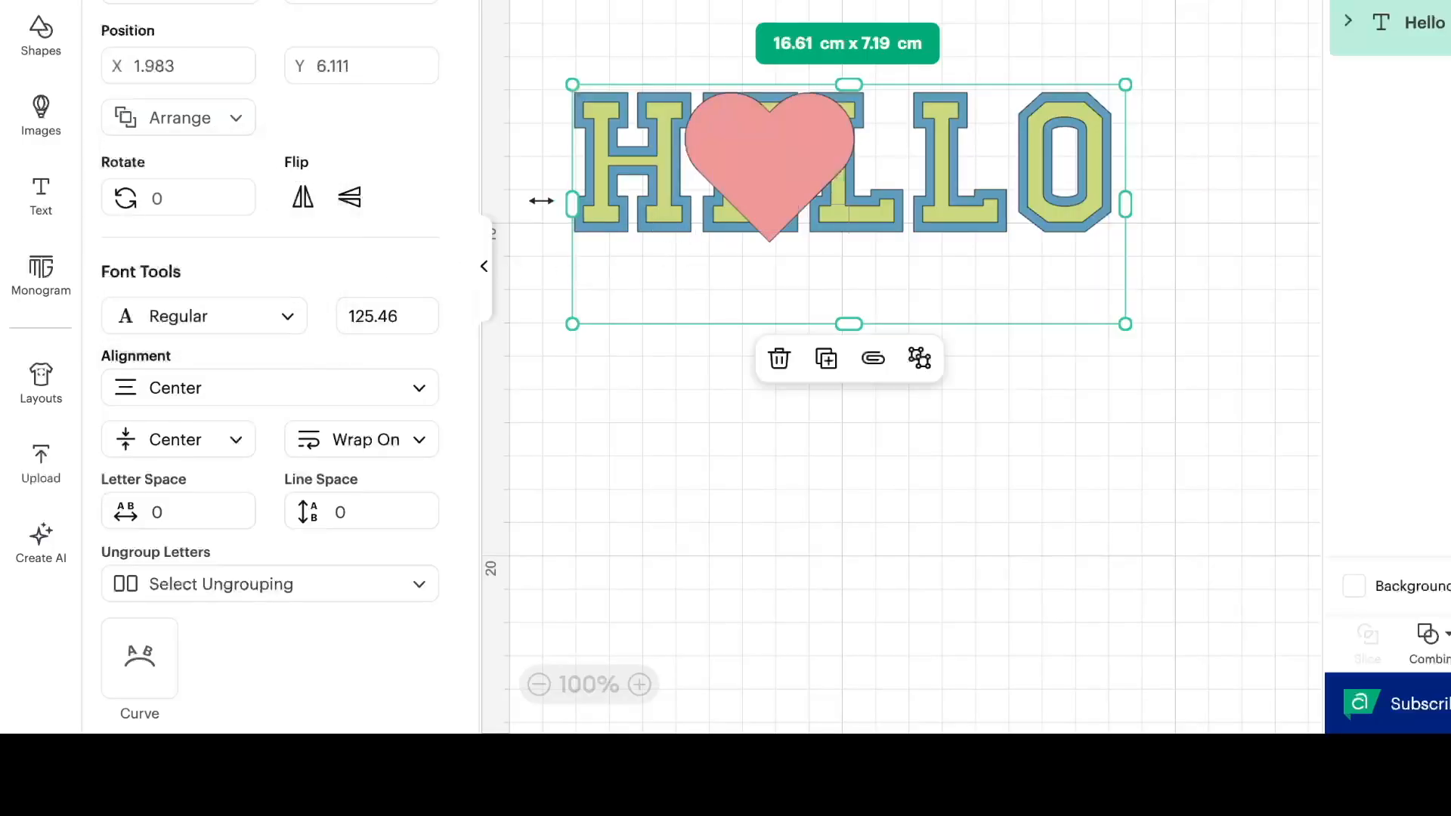
drag(786, 176, 760, 150)
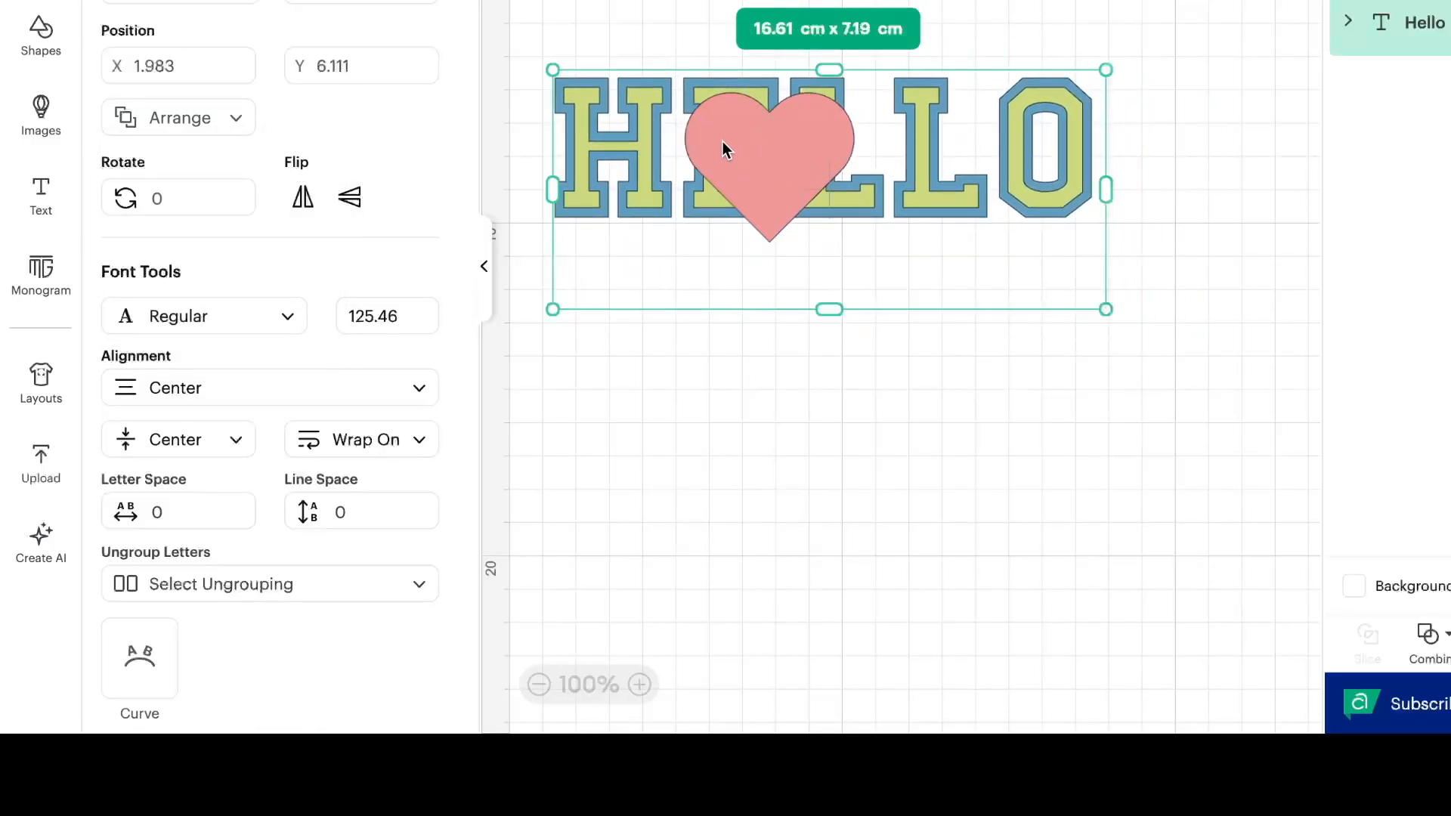
click(240, 127)
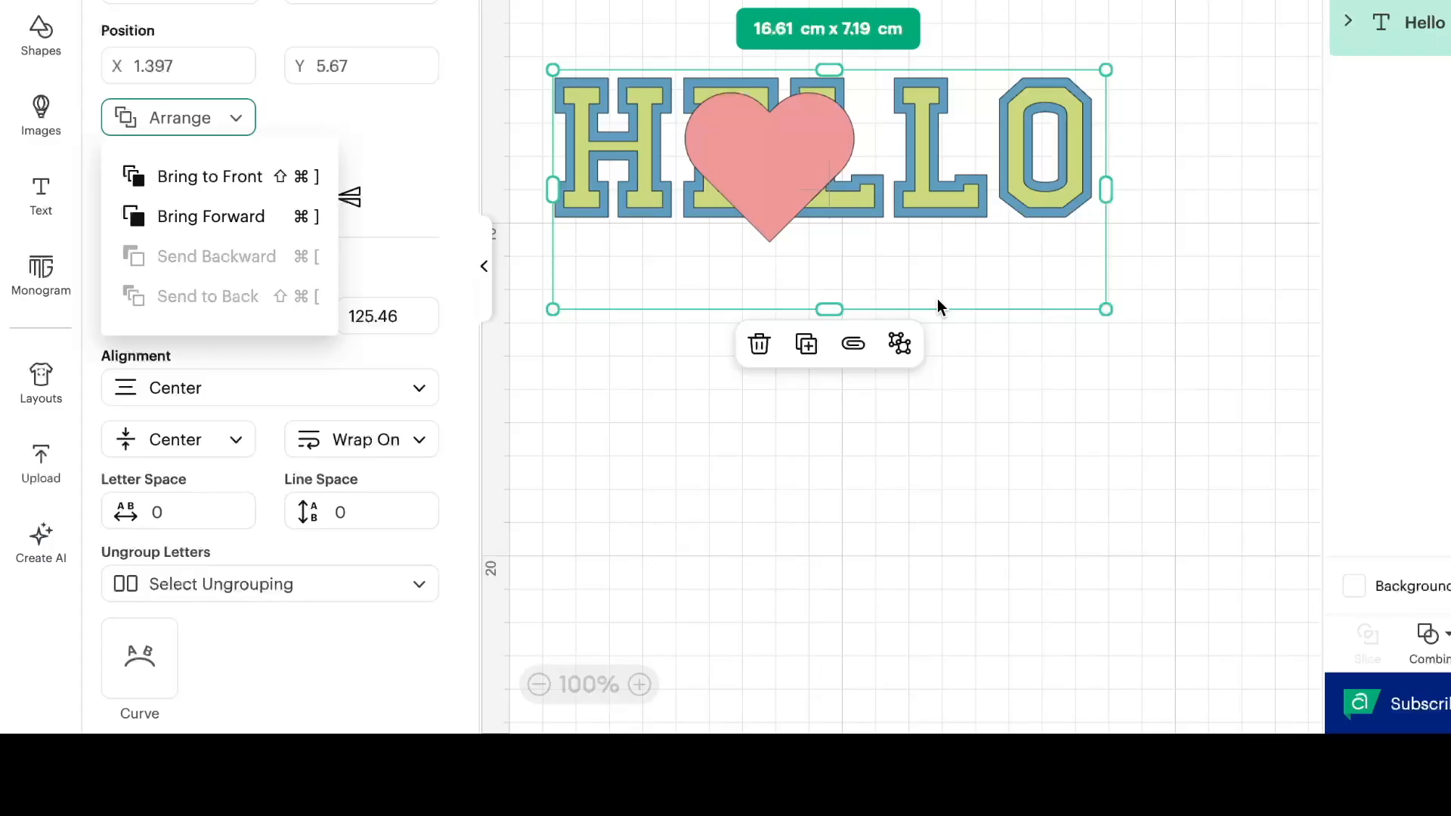
click(451, 171)
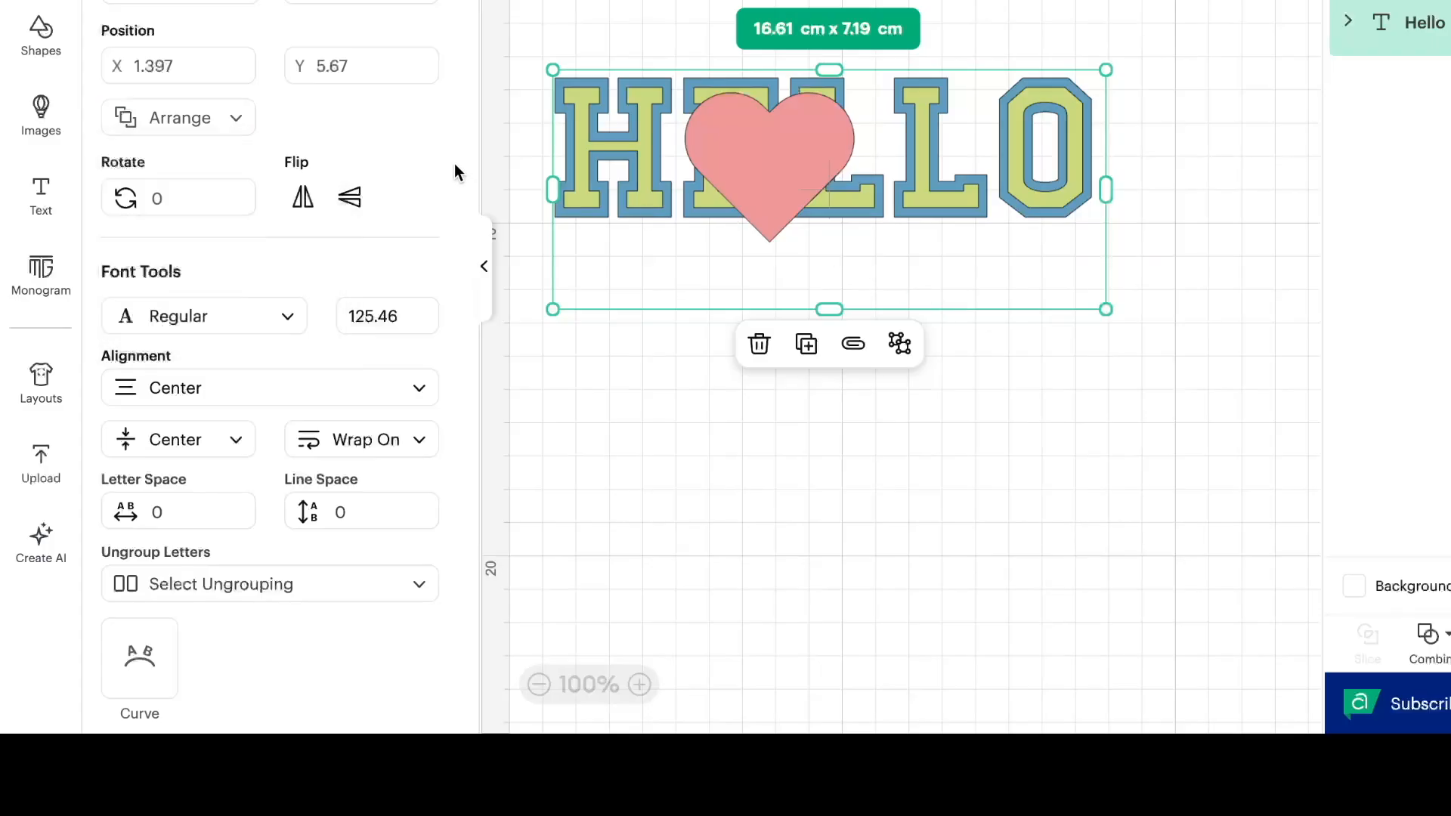
Rotate the "HELLO" text to 90 degrees and reset its rotation to 0.
click(168, 198)
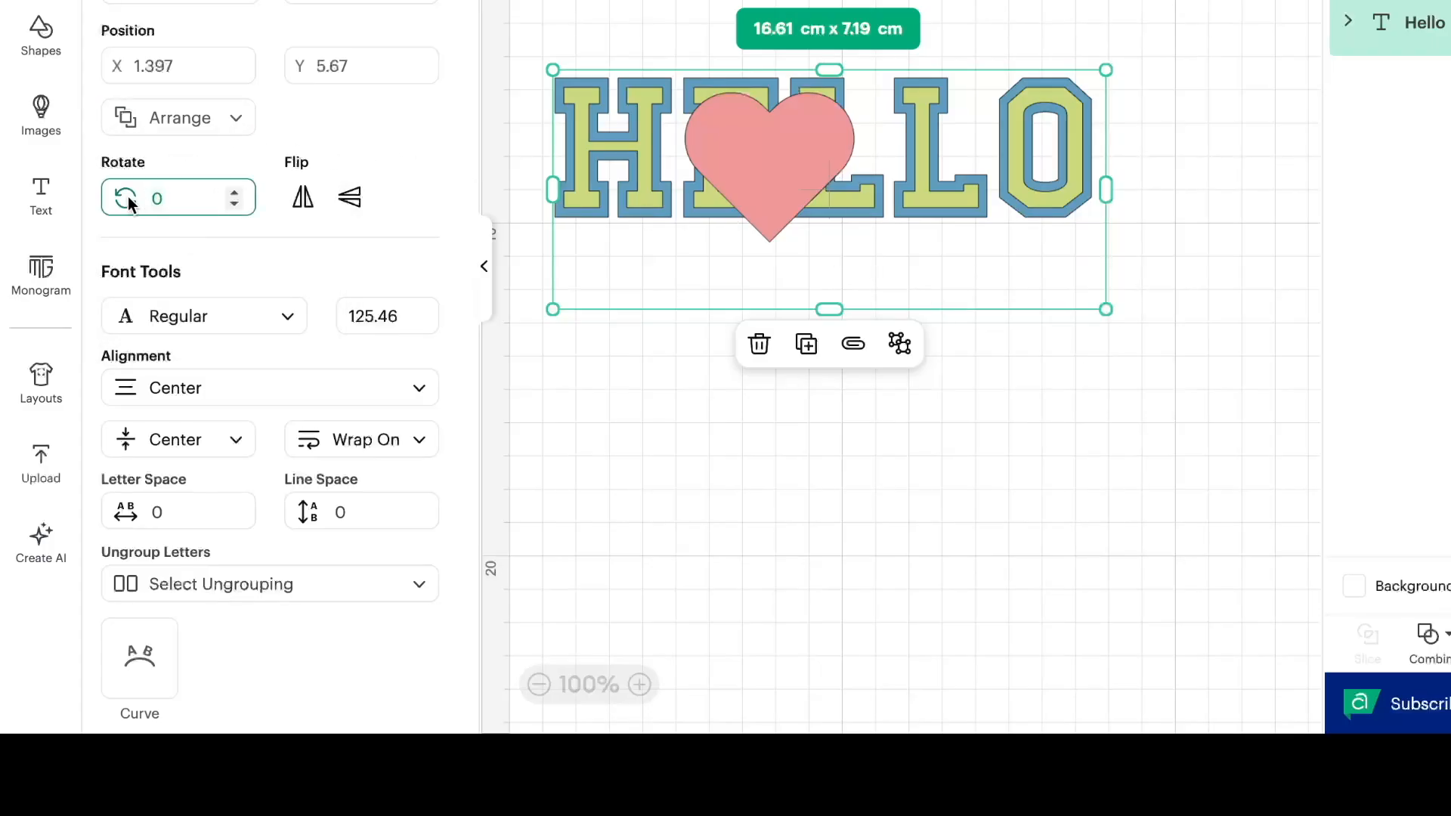
text(90)
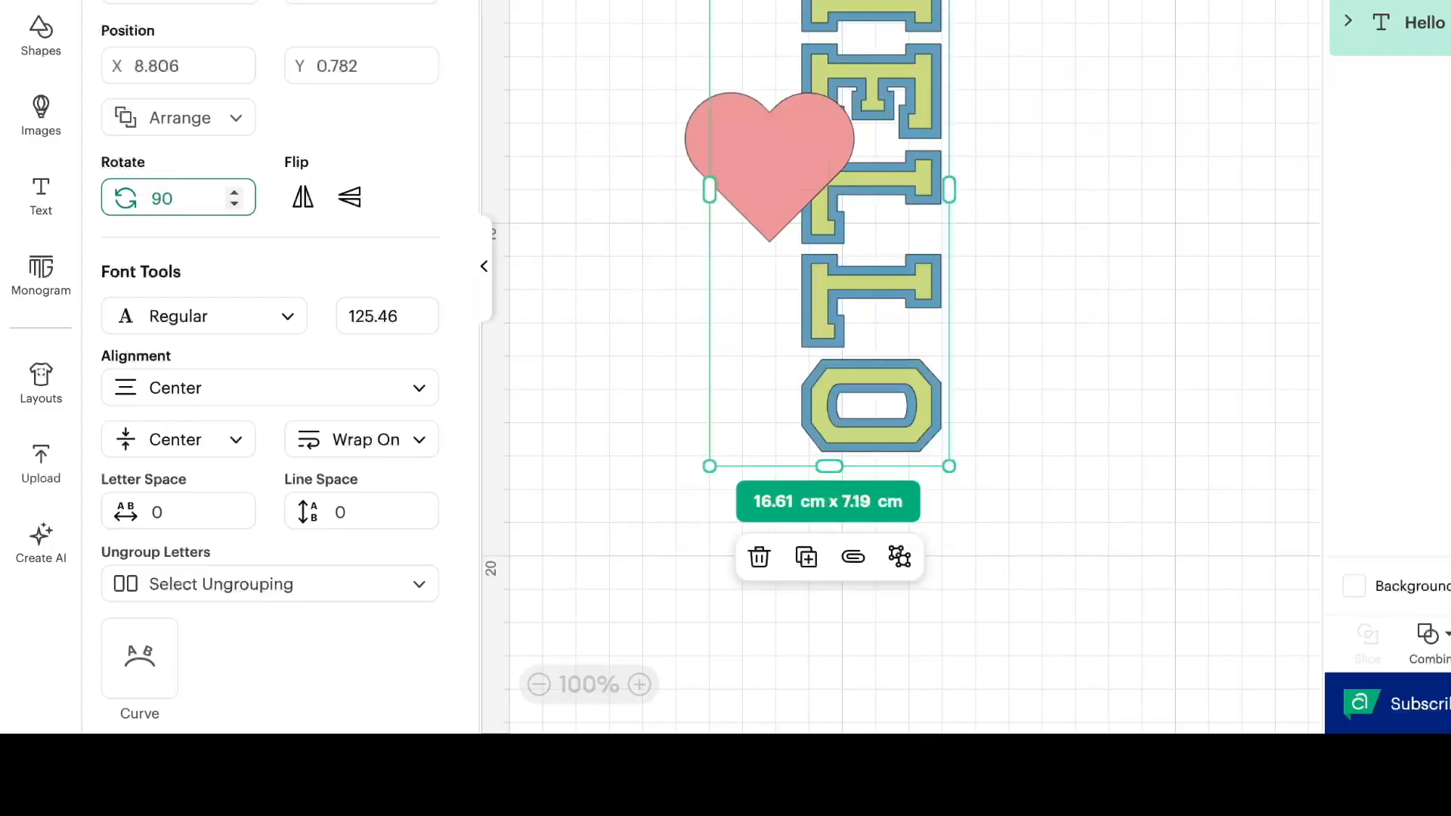
key(BackSpace)
key(BackSpace)
text(0)
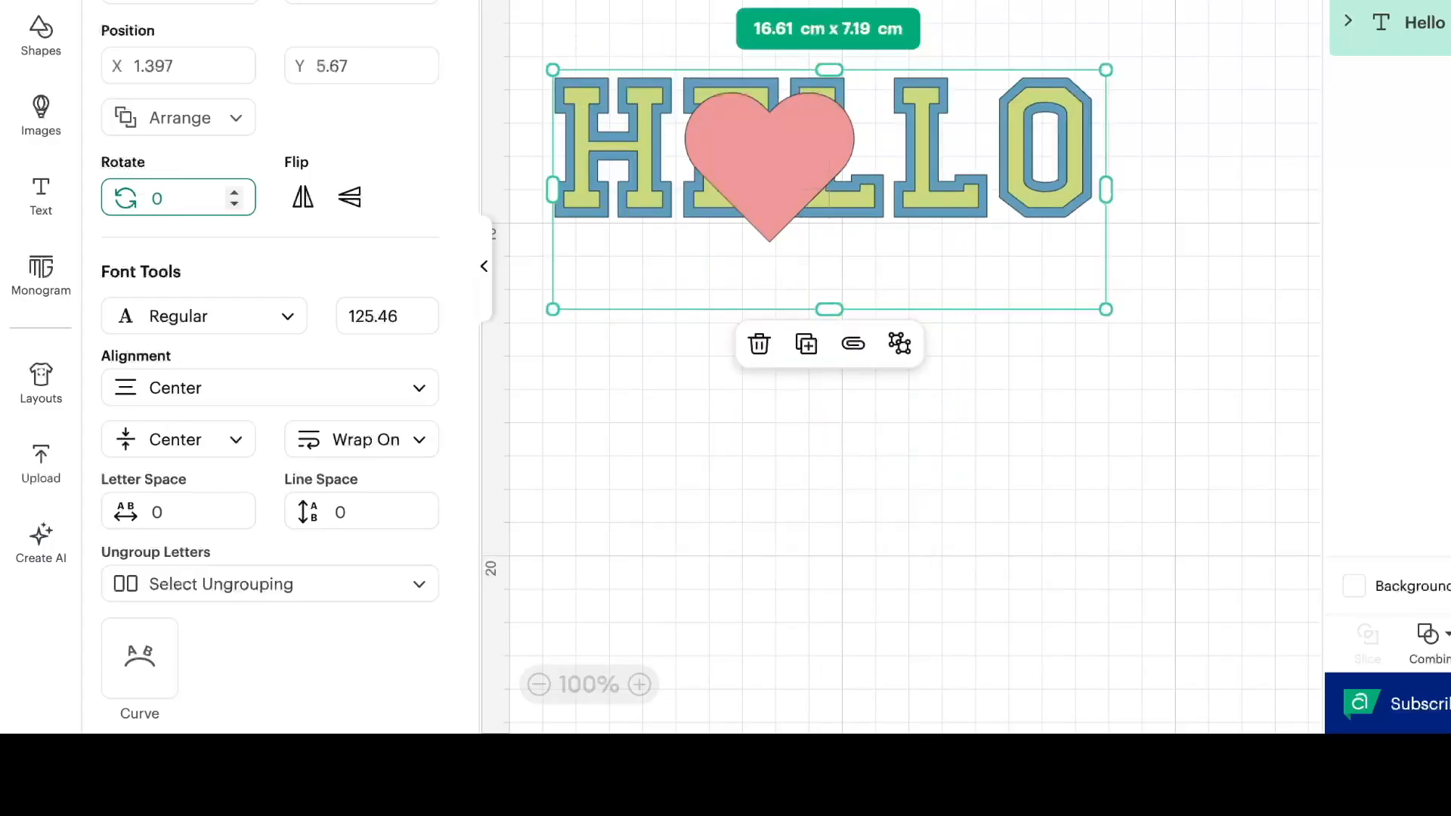
Rotate the "HELLO" text to 180 degrees and clear the rotation value again.
text(180)
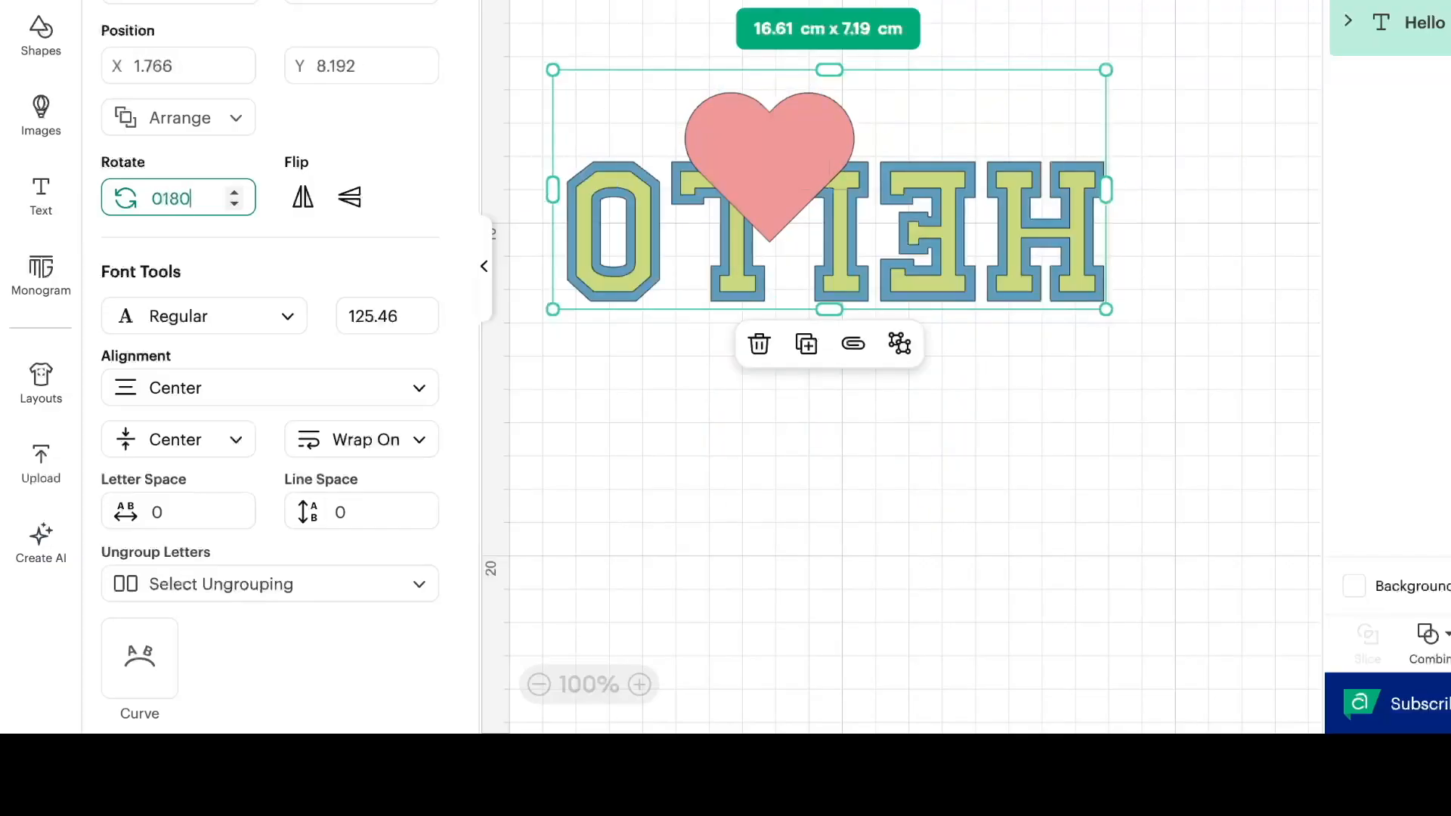
key(BackSpace)
key(BackSpace)
key(BackSpace)
key(BackSpace)
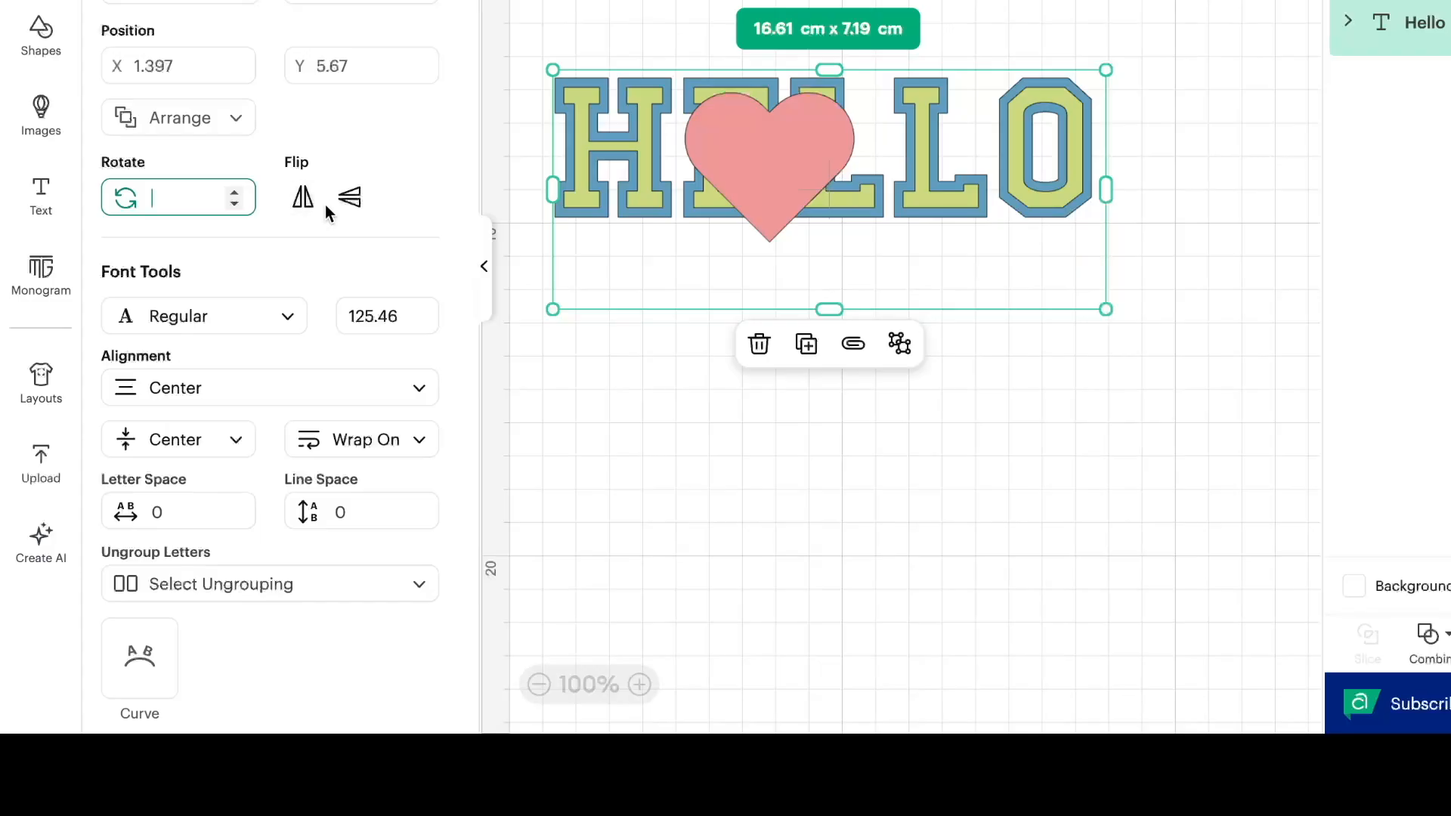
Flip the "HELLO" text horizontally and vertically, and reverse both flips.
click(303, 203)
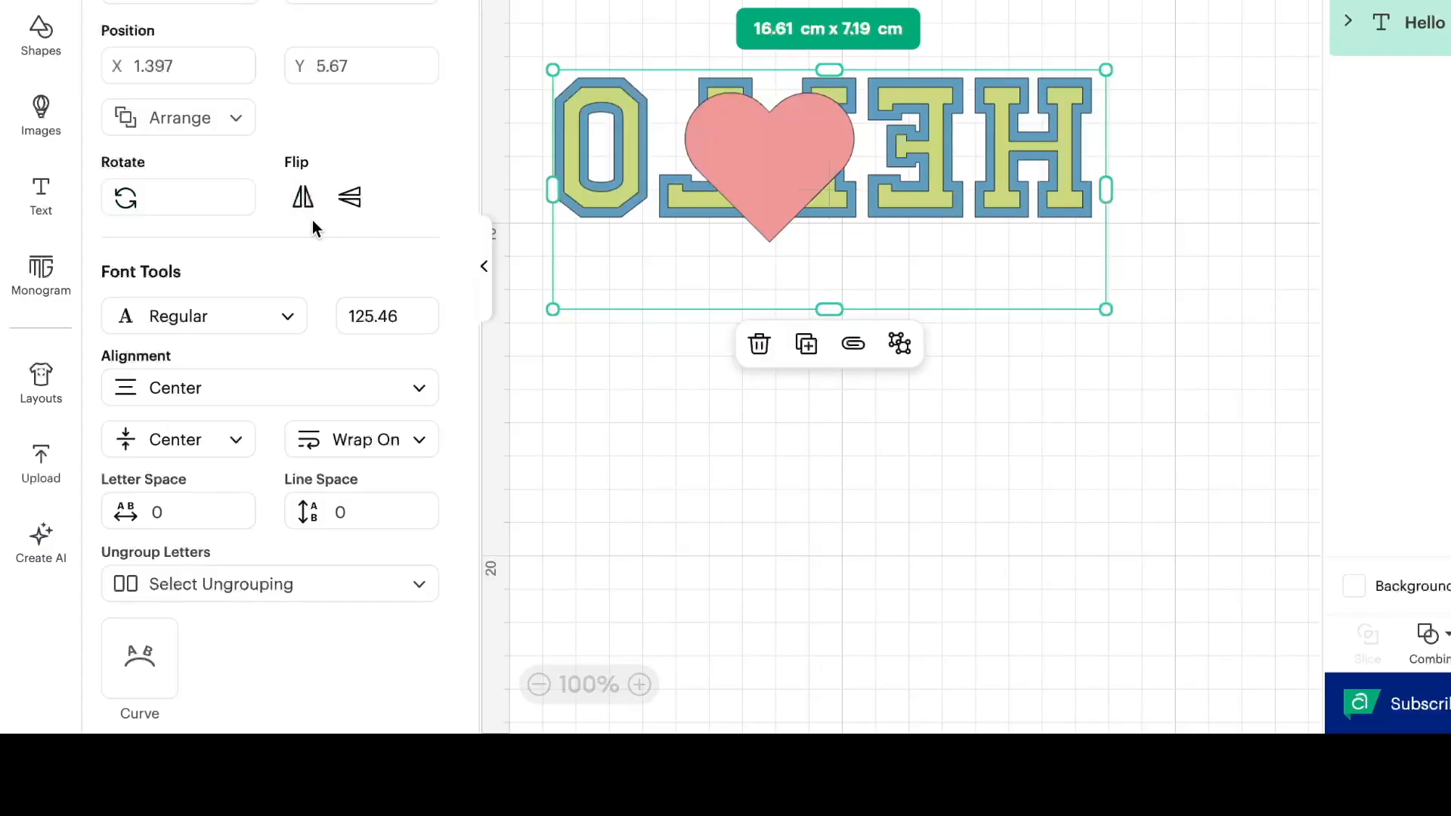
click(350, 203)
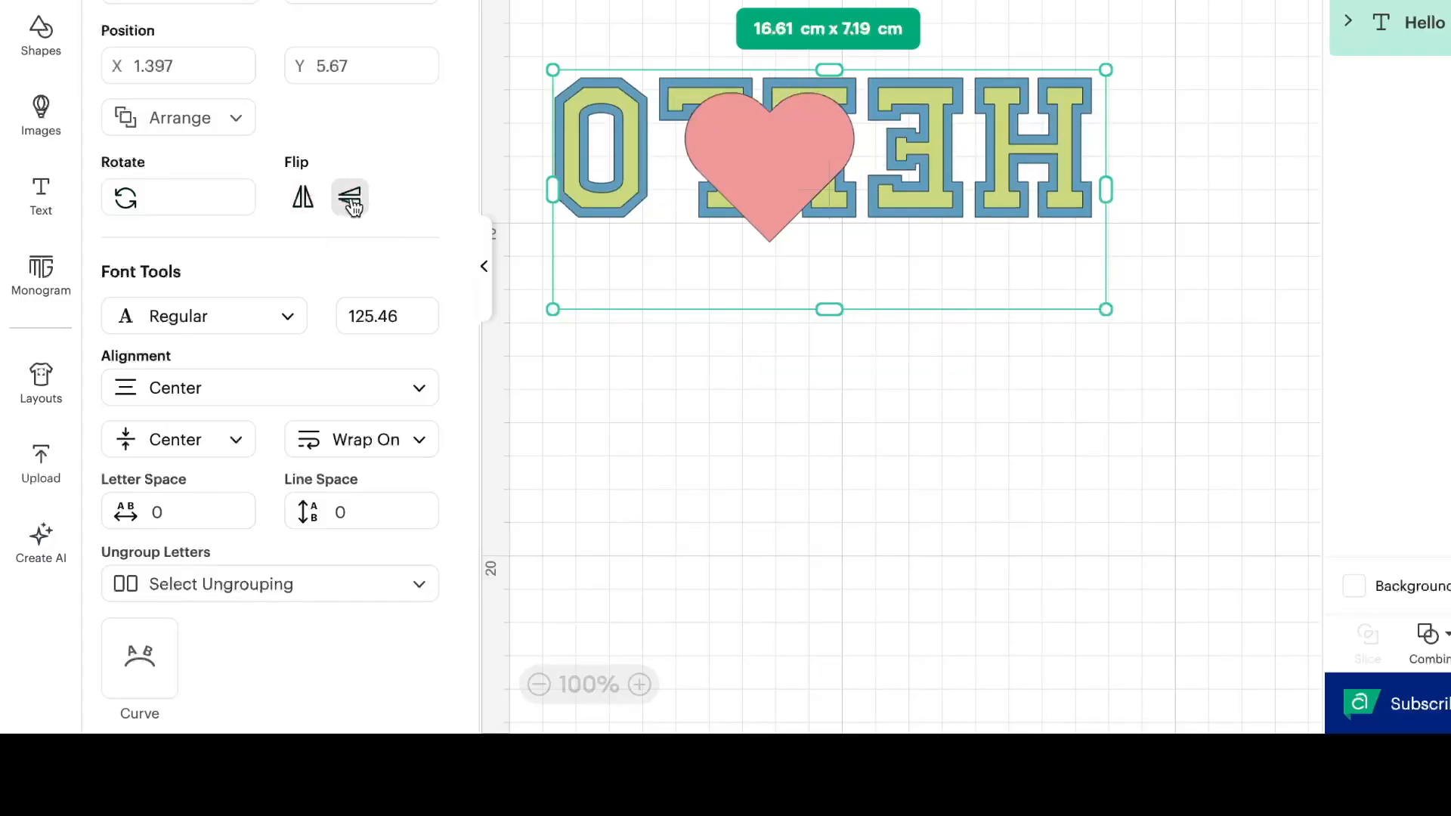
click(302, 200)
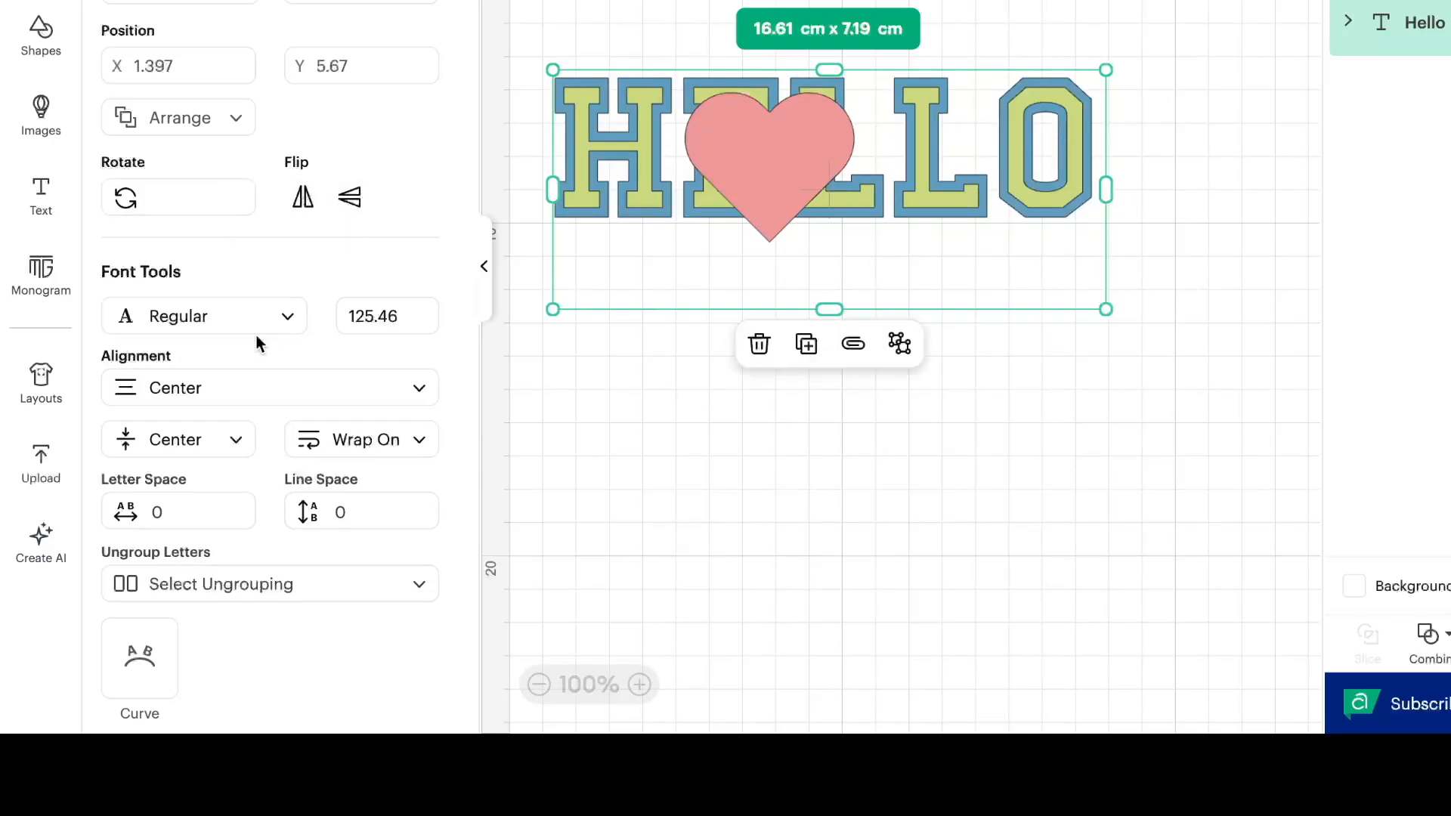
Examine the font style and horizontal alignment options for the "HELLO" text.
scroll(270, 320, down, 2)
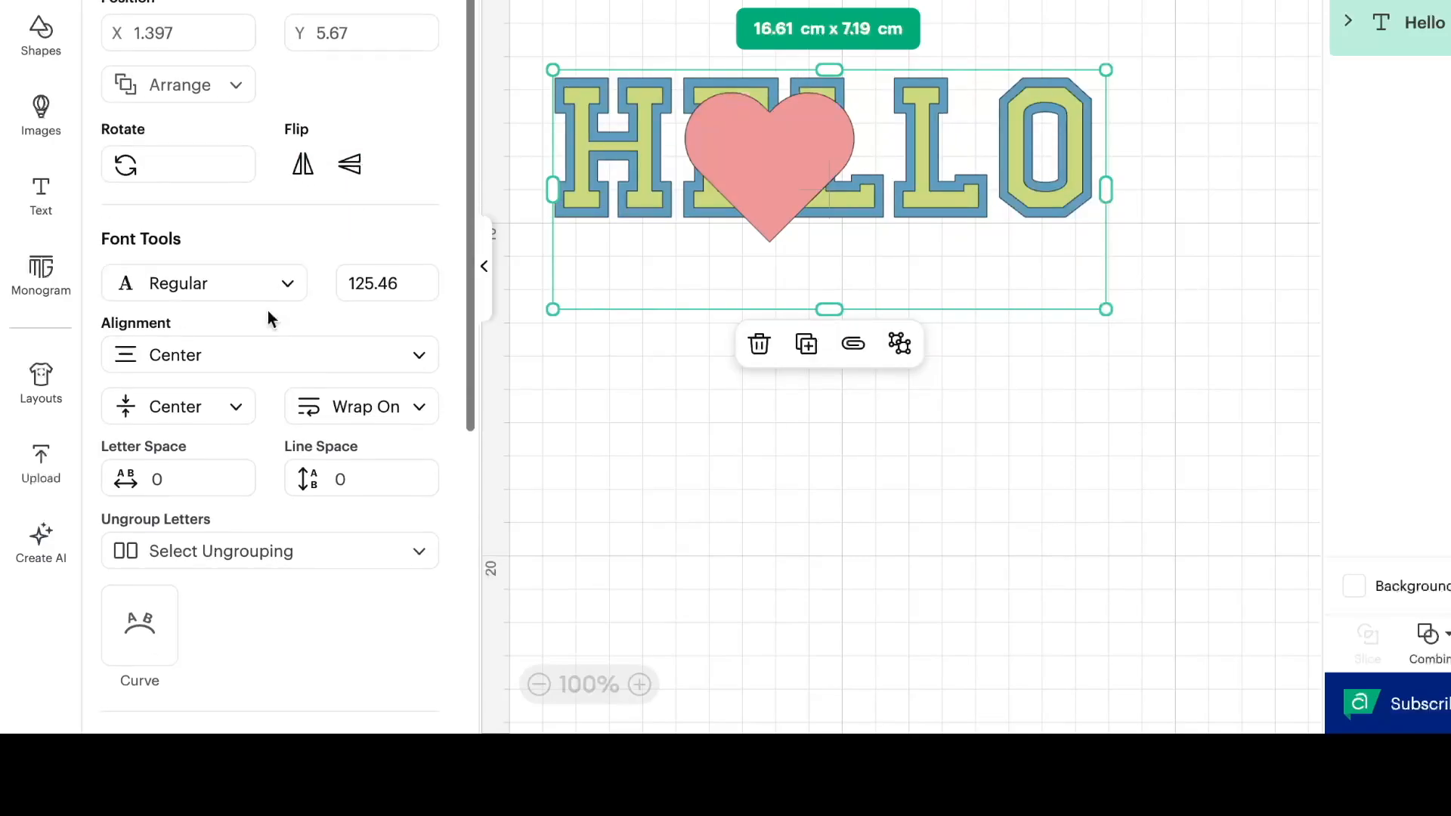
click(242, 283)
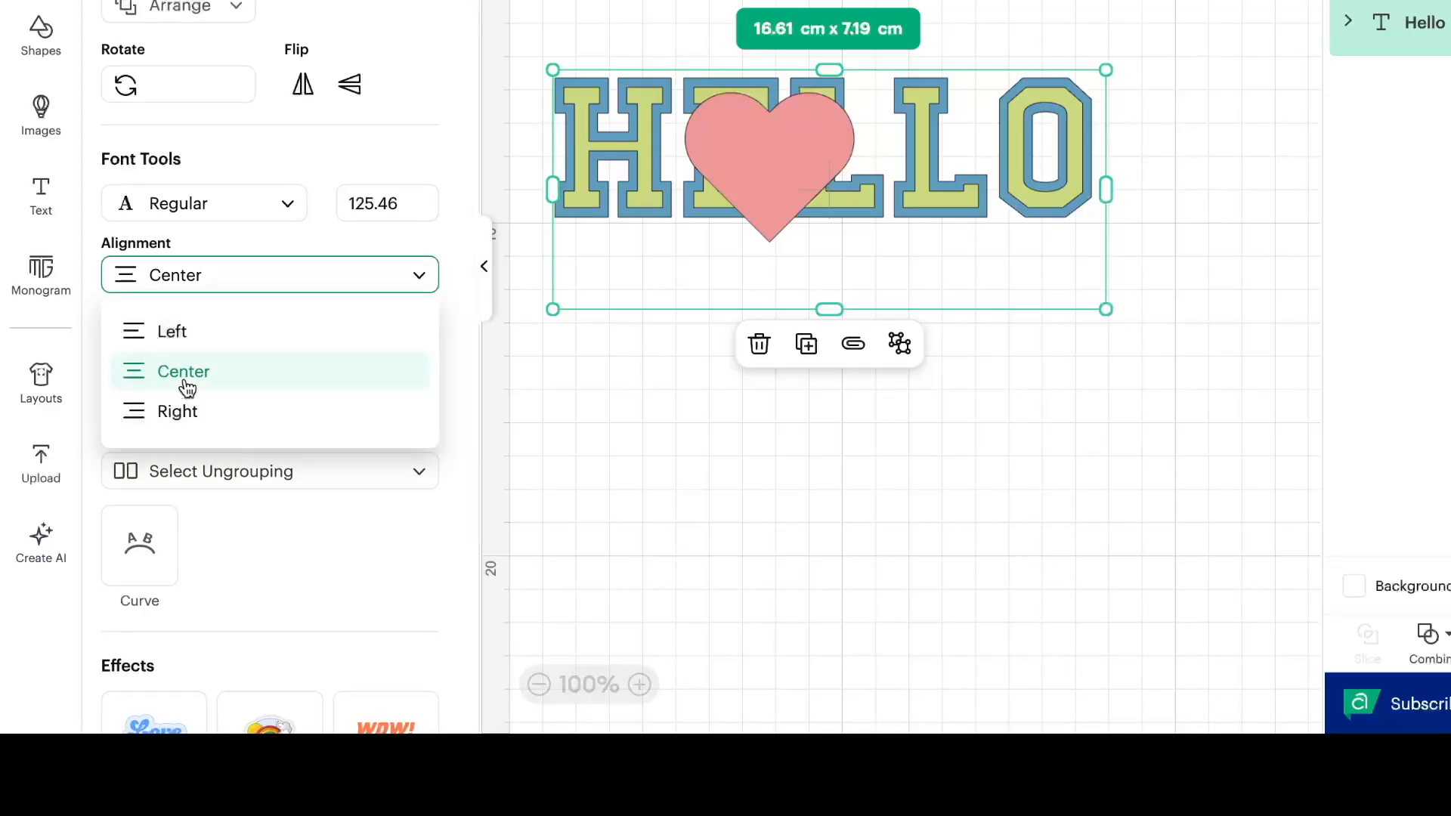
click(264, 277)
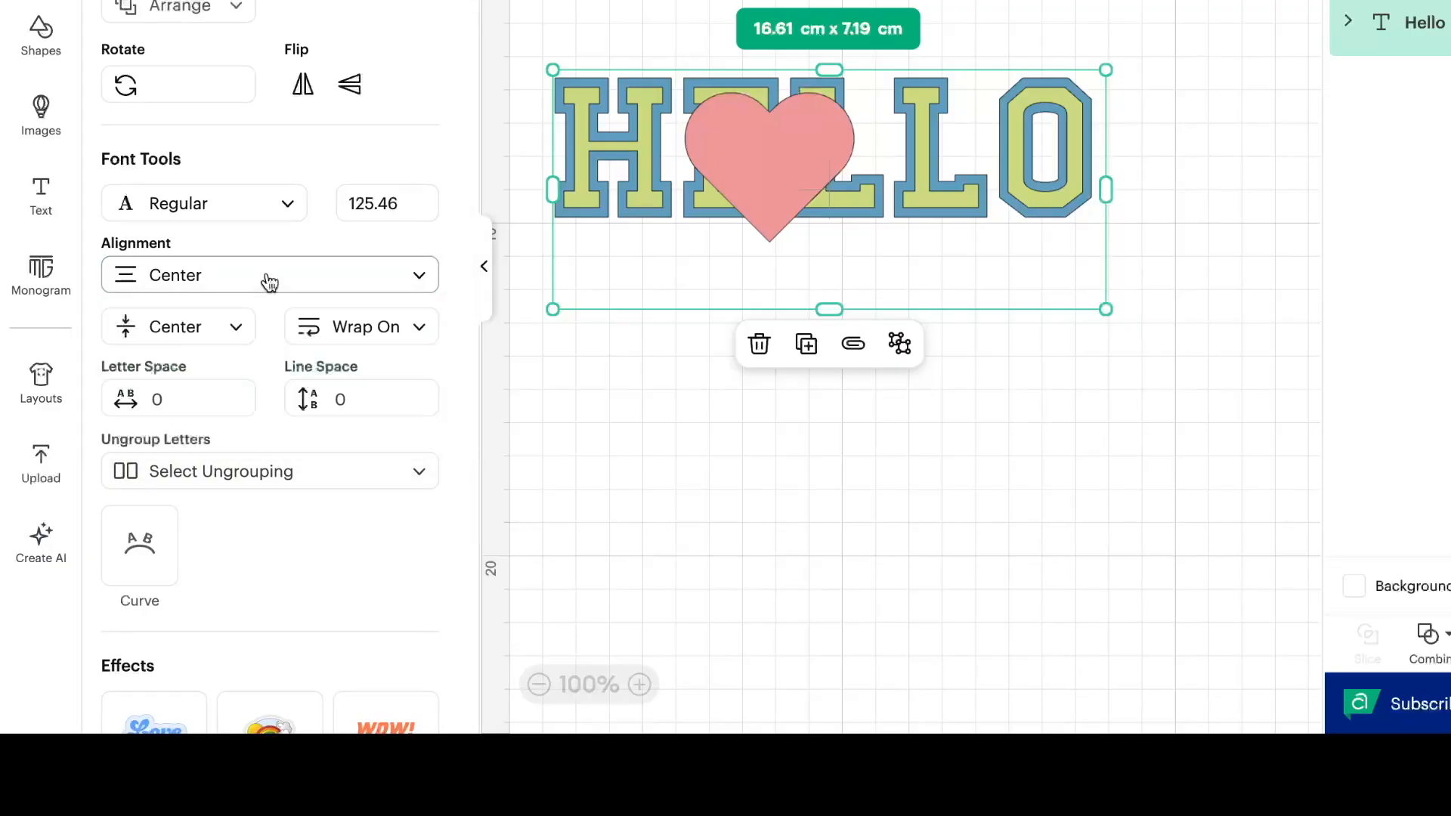
Switch wrapping of the "HELLO" text to Wrap Off and back to Wrap On, and shift the text slightly.
click(420, 334)
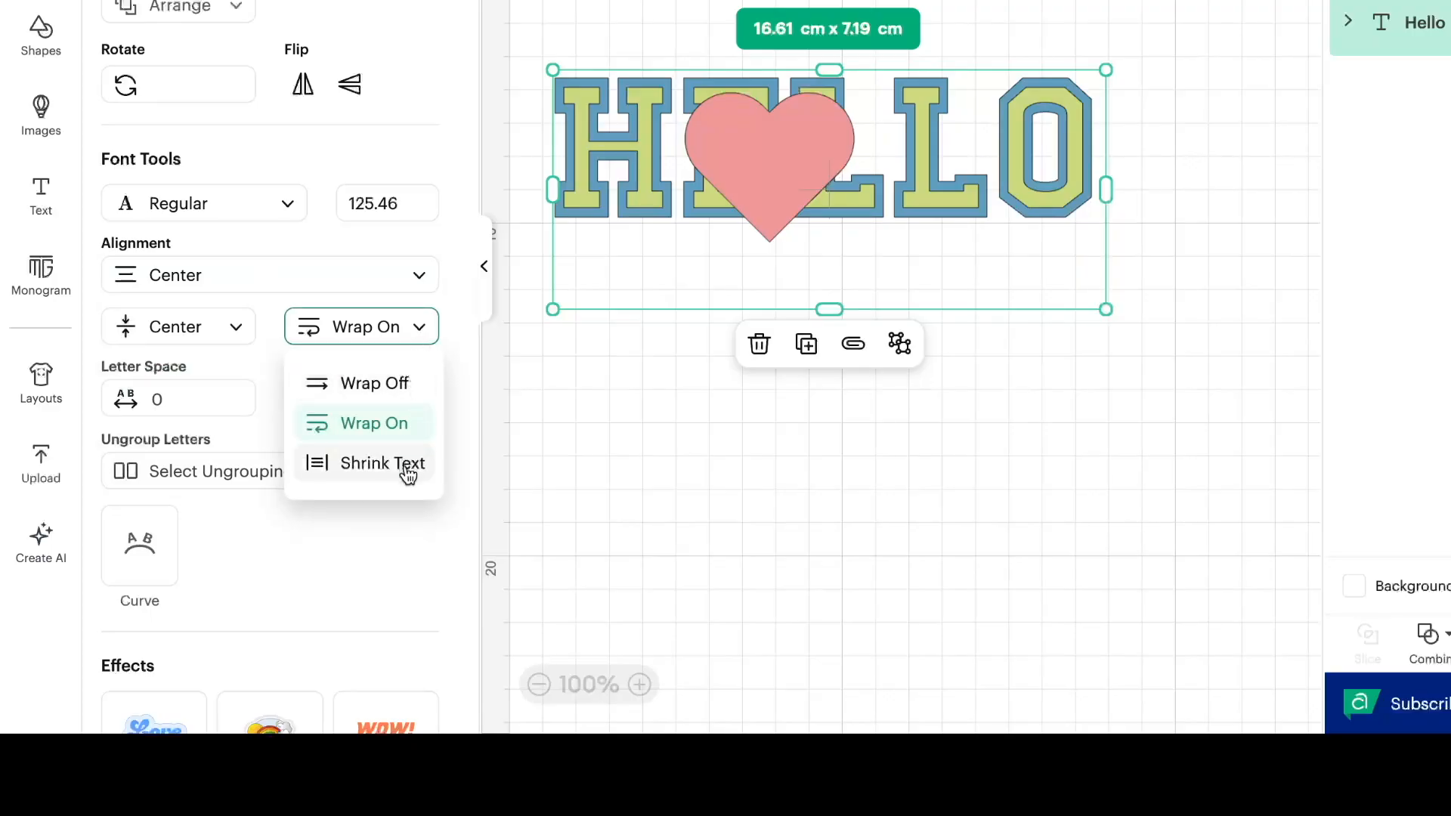
click(371, 384)
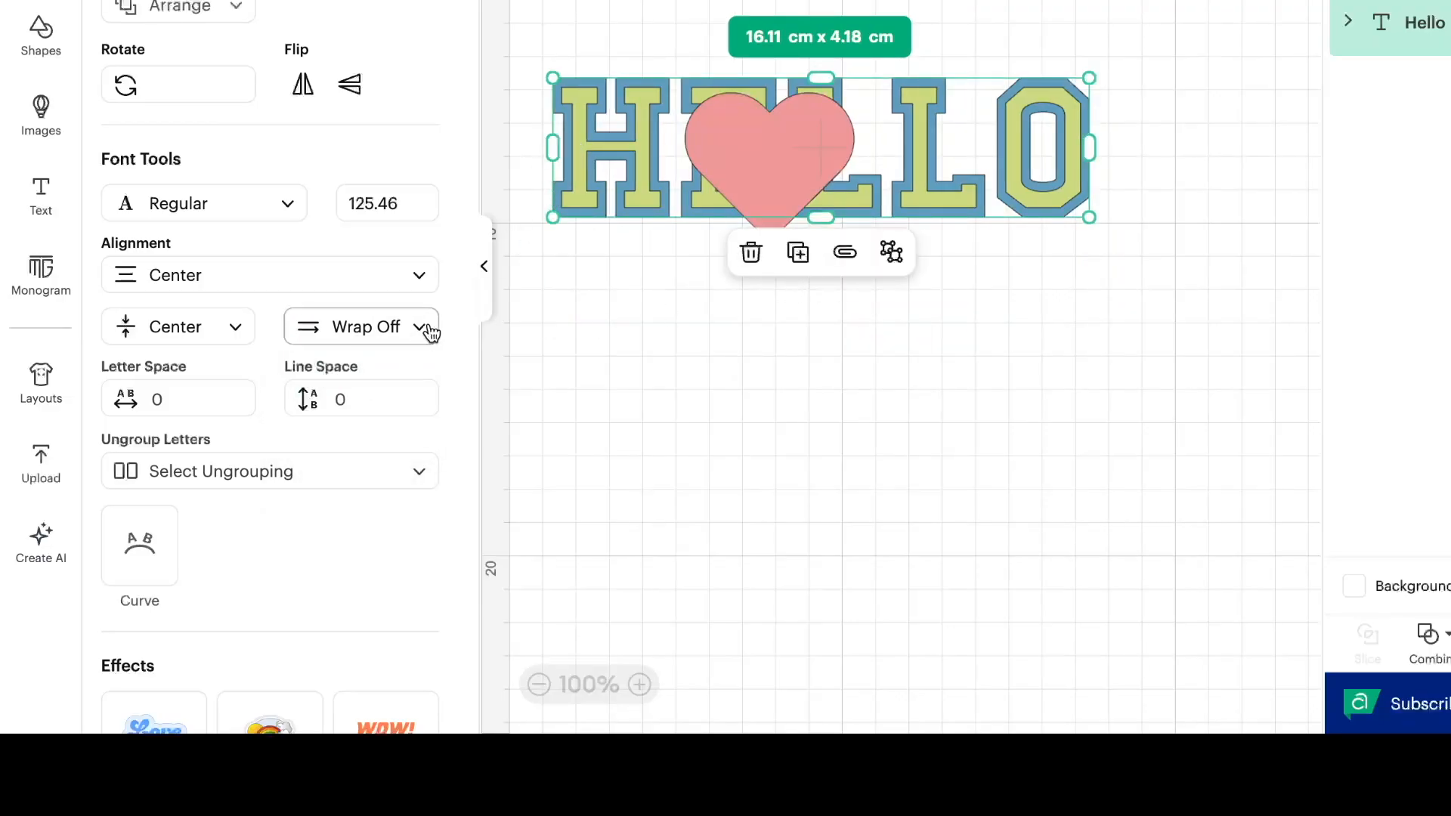
click(423, 327)
click(387, 428)
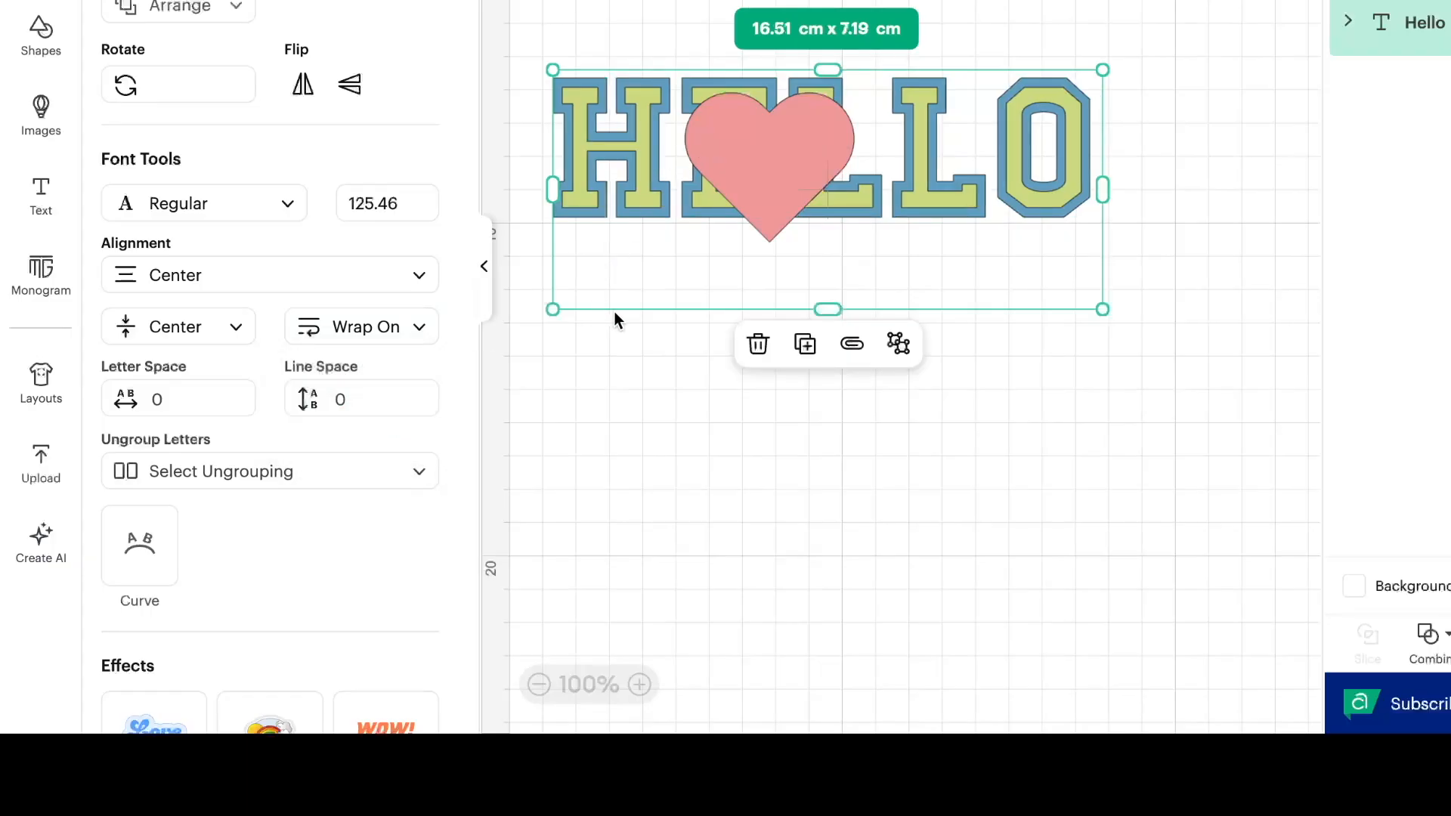
mouse_move(619, 267)
mouse_down()
mouse_move(662, 270)
mouse_move(617, 283)
mouse_up()
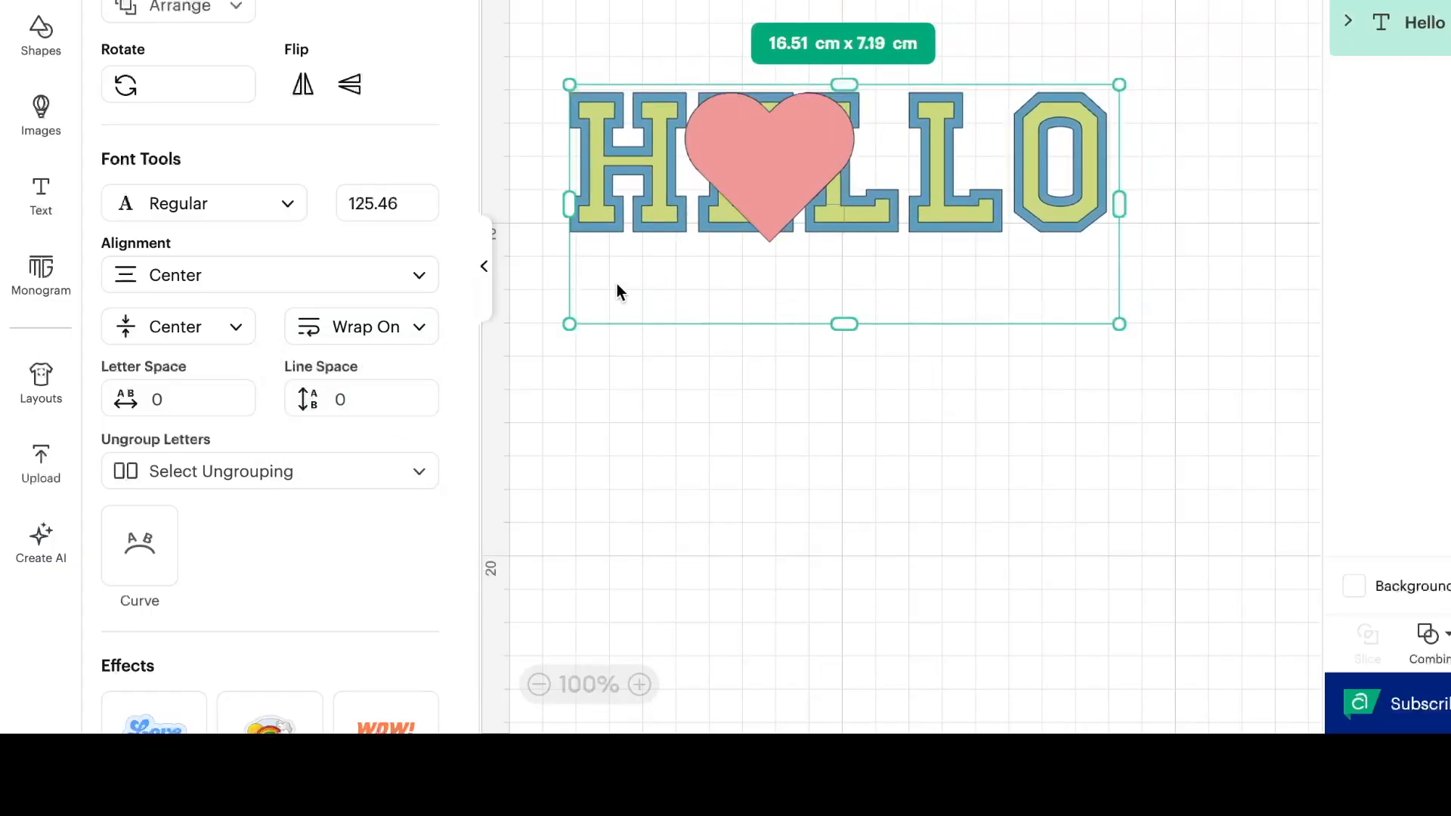
Try the Shrink Text option on the "HELLO" text and return it to Wrap On.
click(405, 333)
click(411, 463)
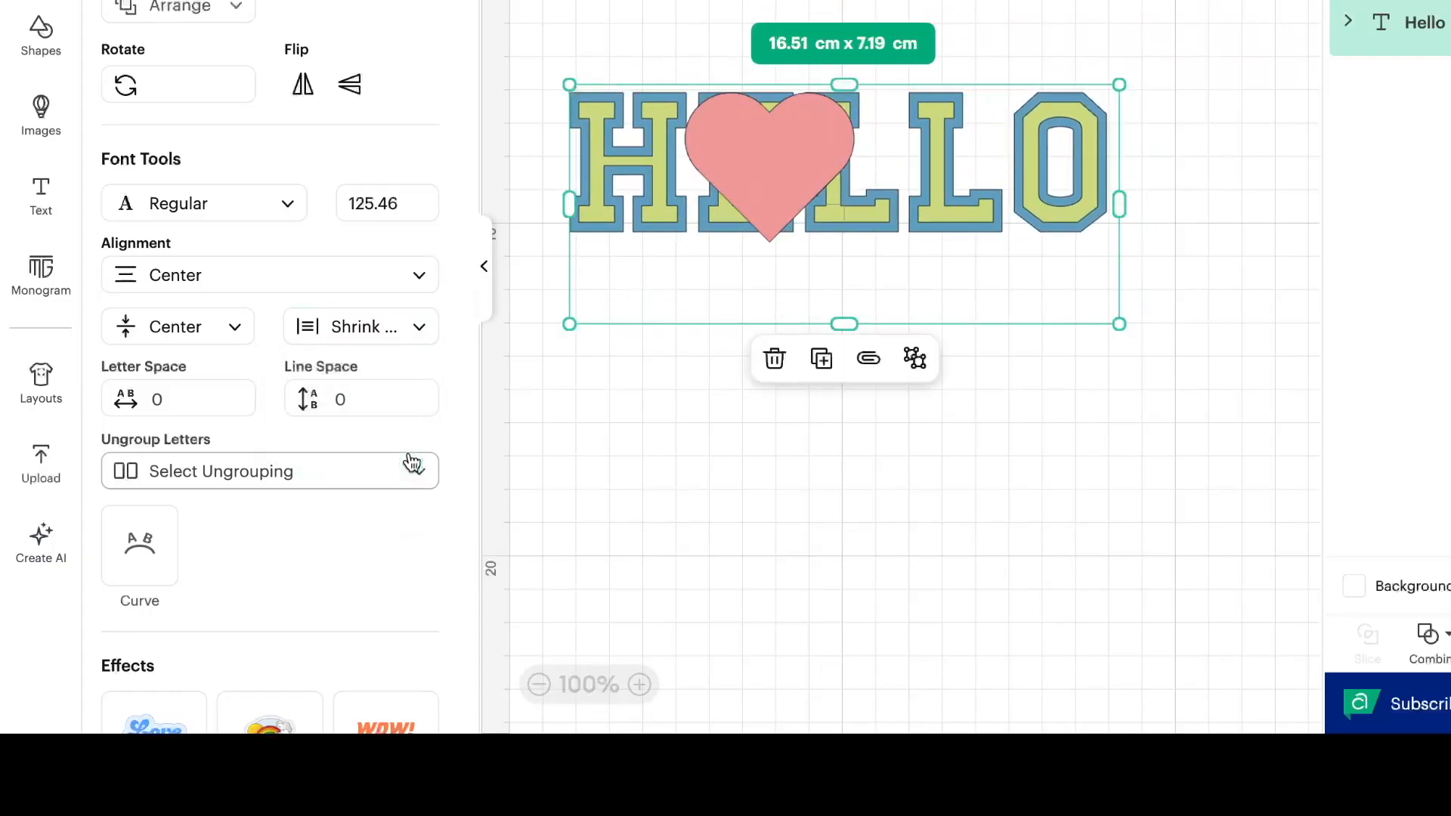
click(420, 333)
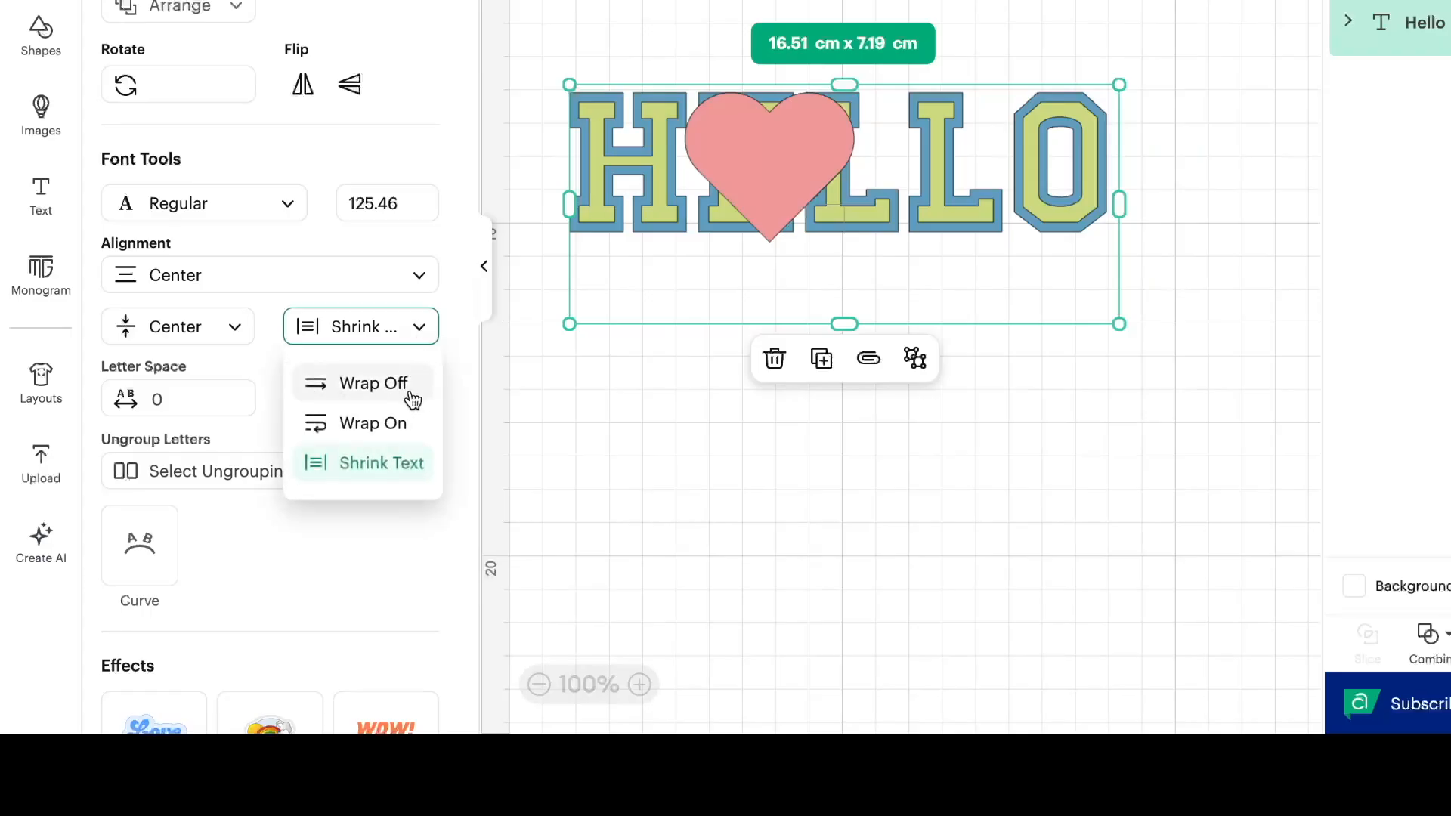
click(426, 424)
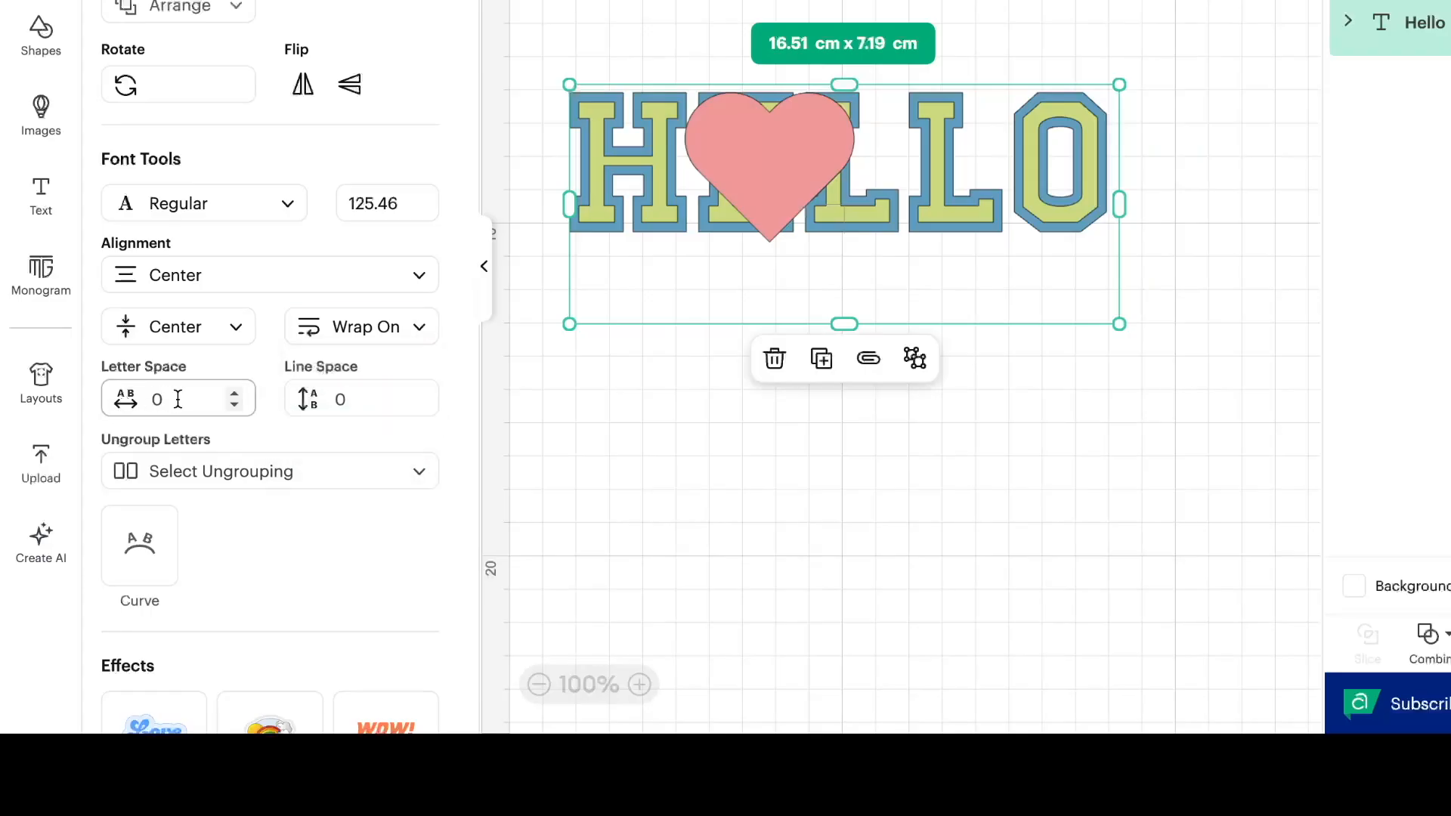
Separate the shapes by moving the heart above the "HELLO" text and placing the text at about X 1.661, Y 8.743.
drag(788, 188, 858, 406)
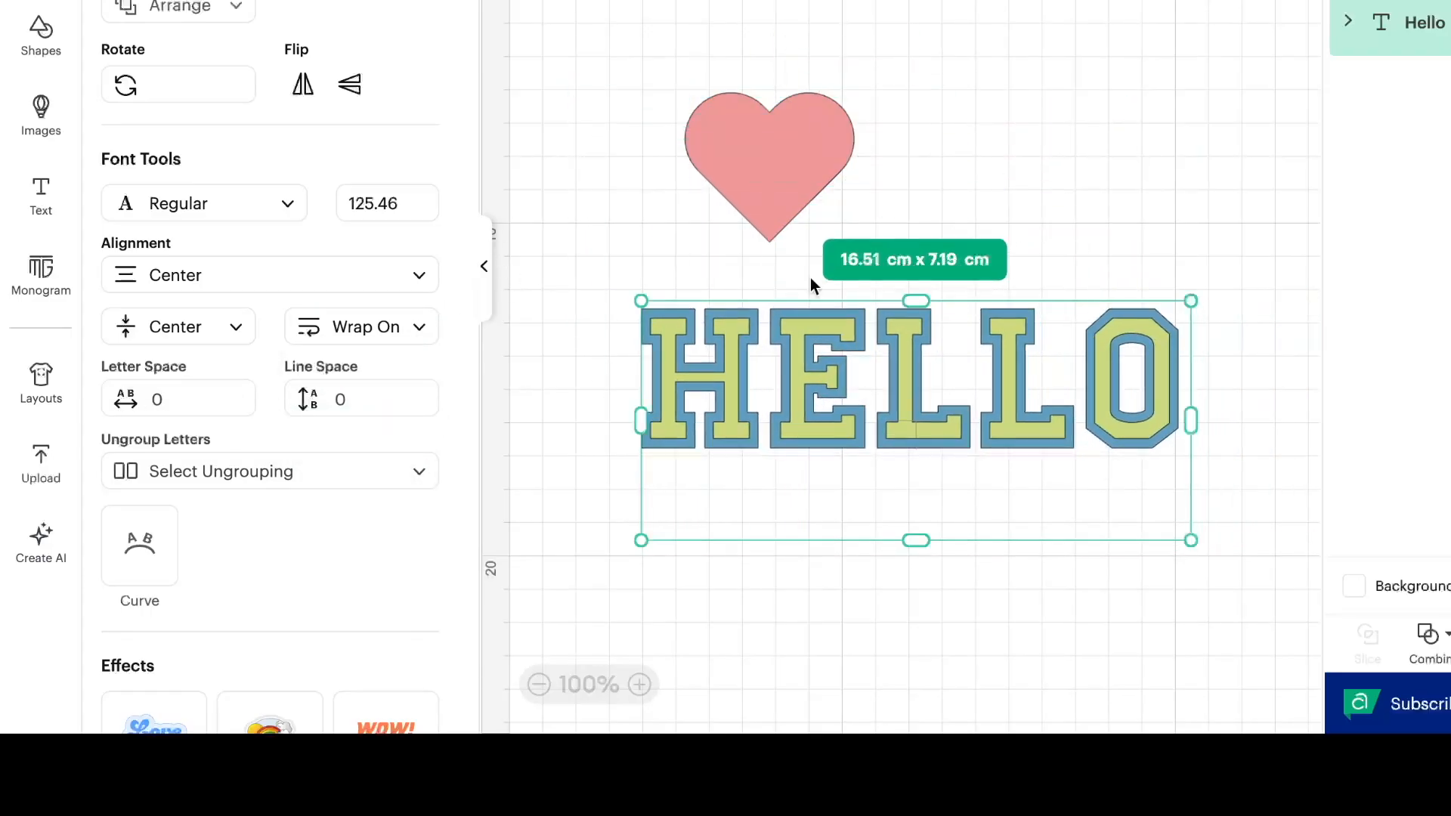
drag(768, 141, 956, 0)
drag(802, 448, 725, 322)
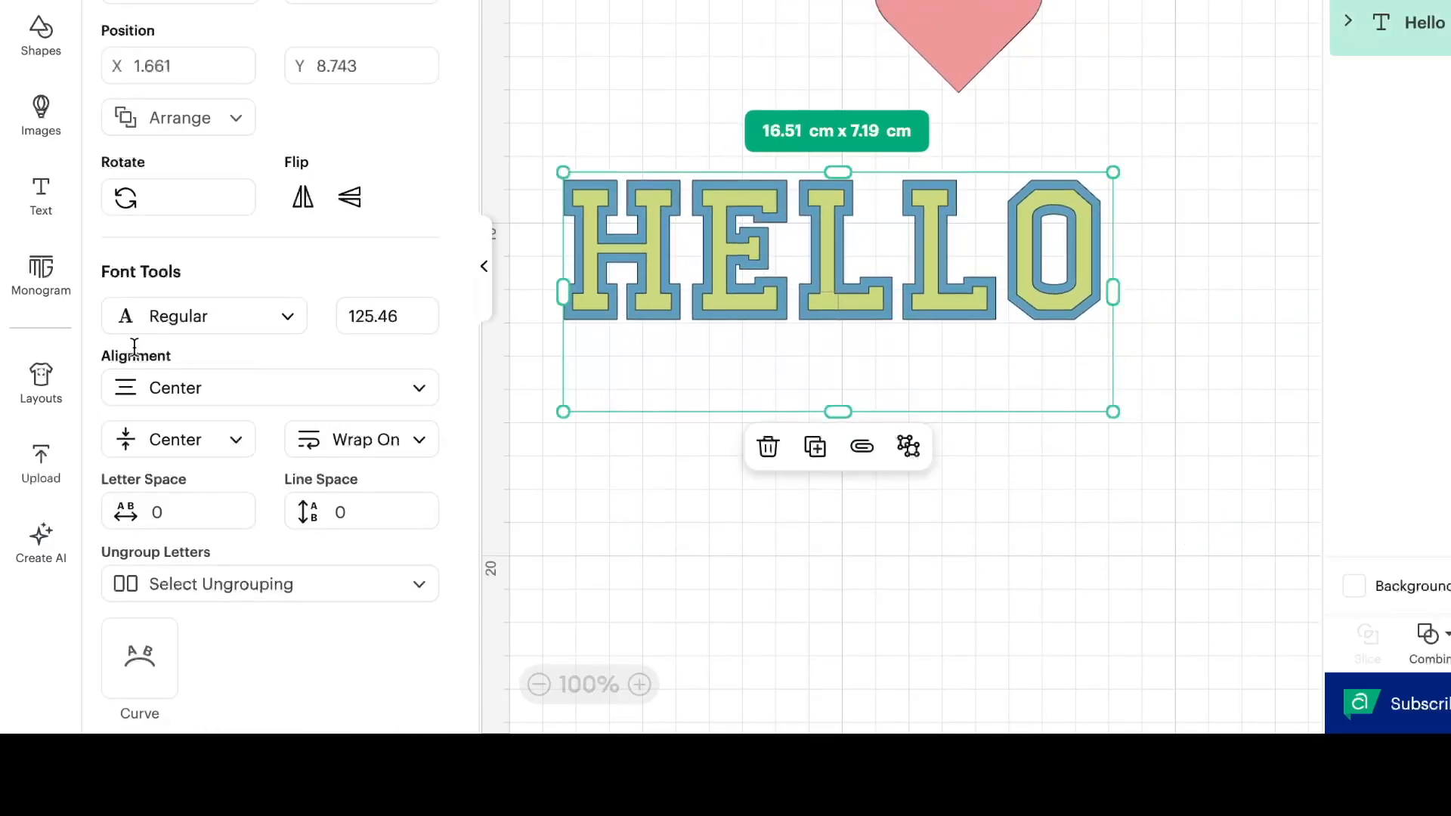
Increase the letter space of the "HELLO" text to 0.4.
scroll(231, 463, down, 3)
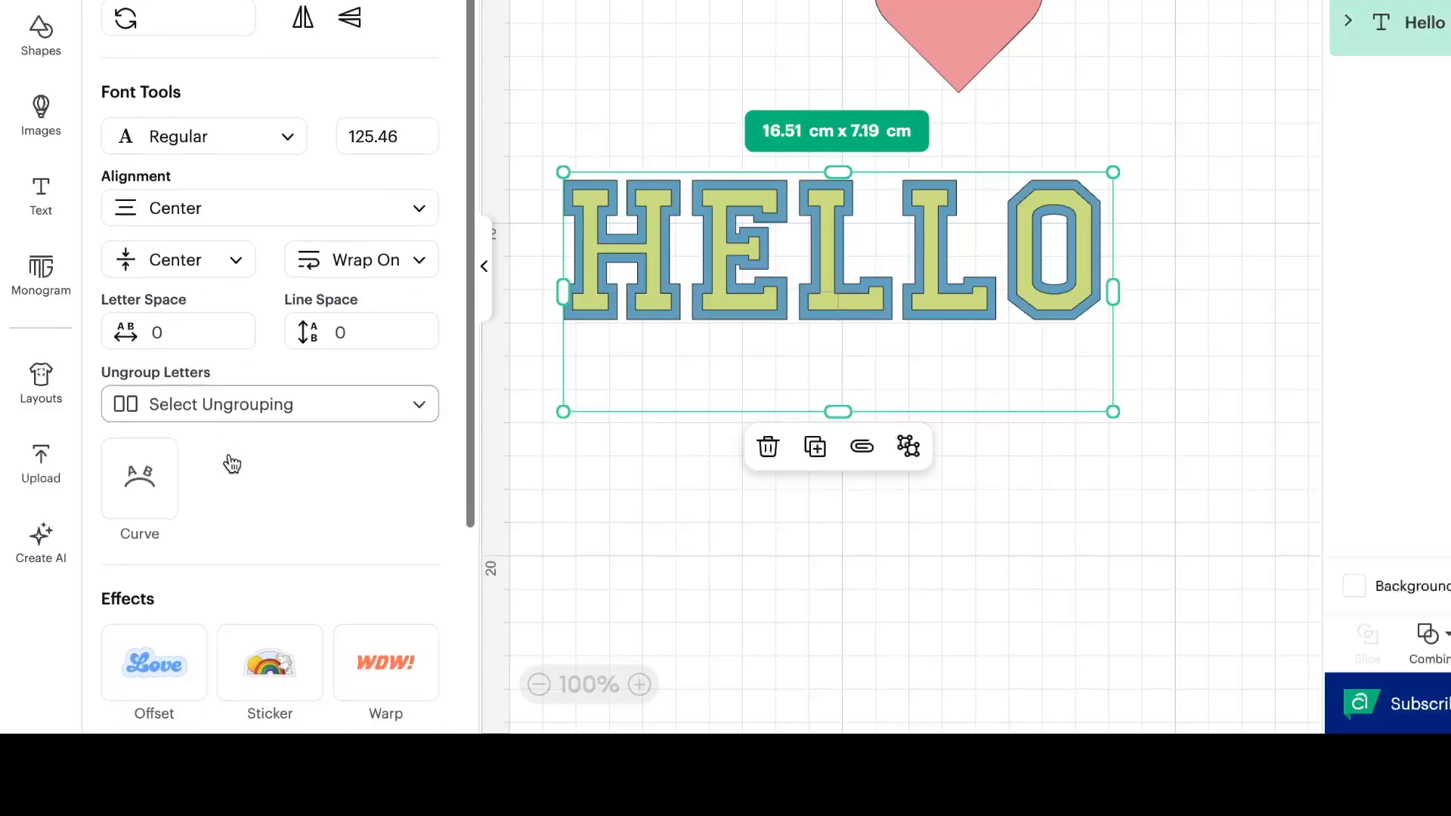
scroll(232, 464, down, 2)
click(227, 237)
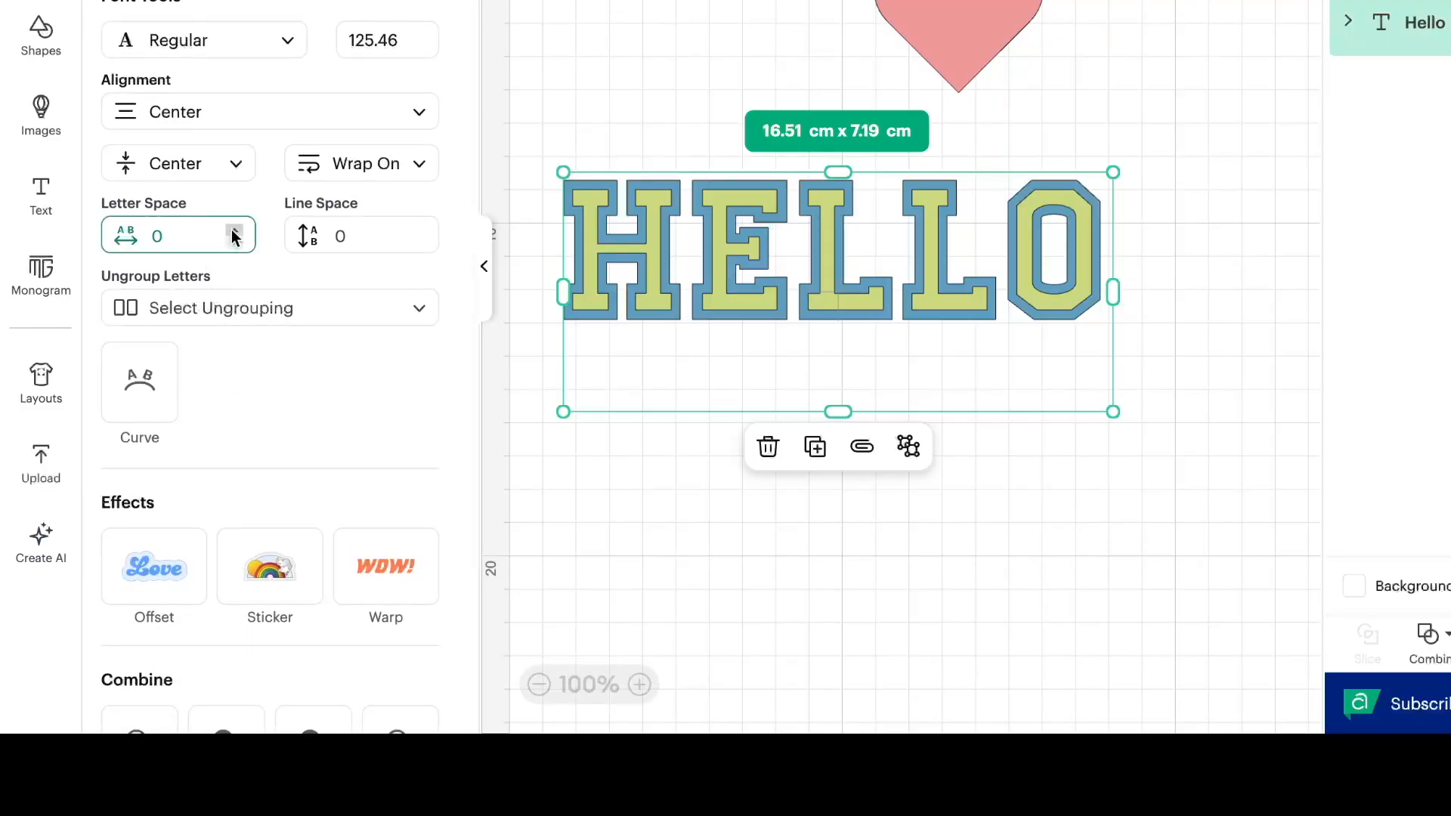
click(234, 237)
click(234, 232)
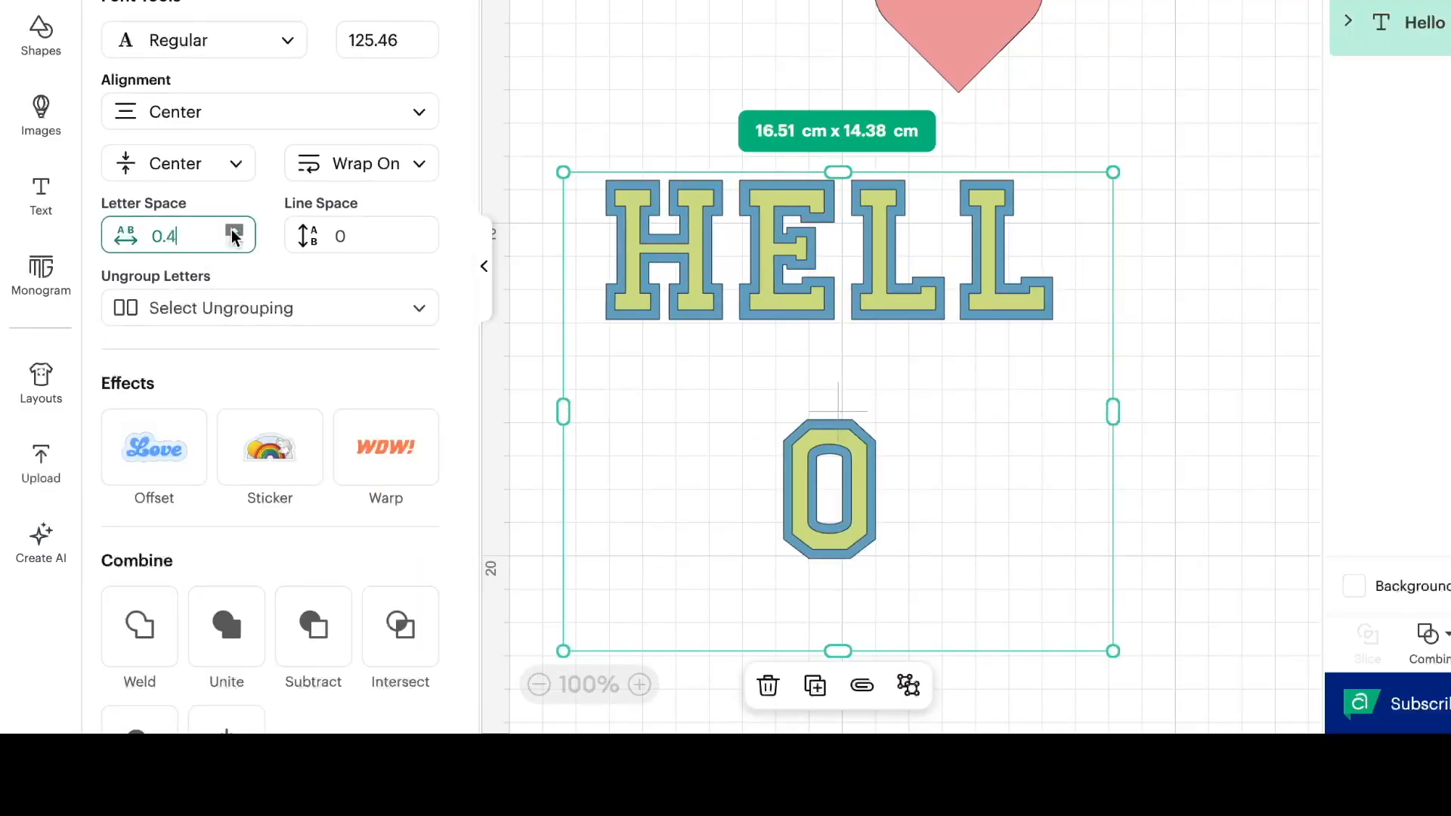
Widen the letter space of the "HELLO" text further, and reduce it to -0.3.
click(234, 233)
click(234, 233)
click(234, 233)
click(234, 233)
click(234, 233)
click(234, 233)
click(234, 233)
click(234, 233)
click(230, 243)
click(229, 243)
click(229, 244)
click(229, 243)
click(229, 243)
click(229, 243)
click(229, 244)
click(229, 243)
click(229, 243)
click(229, 244)
click(229, 243)
click(229, 244)
click(229, 243)
click(229, 243)
click(229, 243)
click(230, 243)
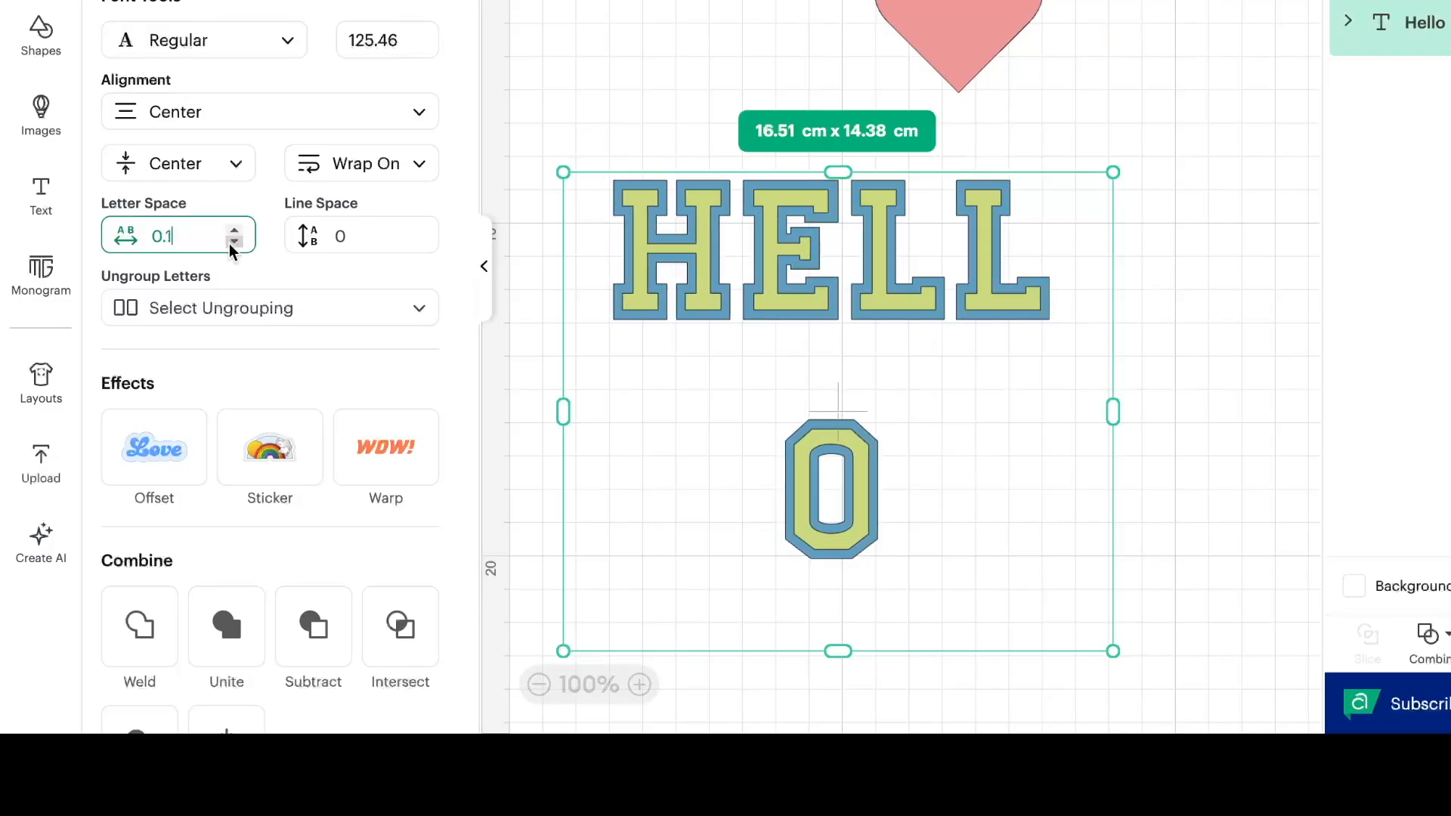
click(229, 243)
click(229, 243)
click(229, 244)
click(229, 244)
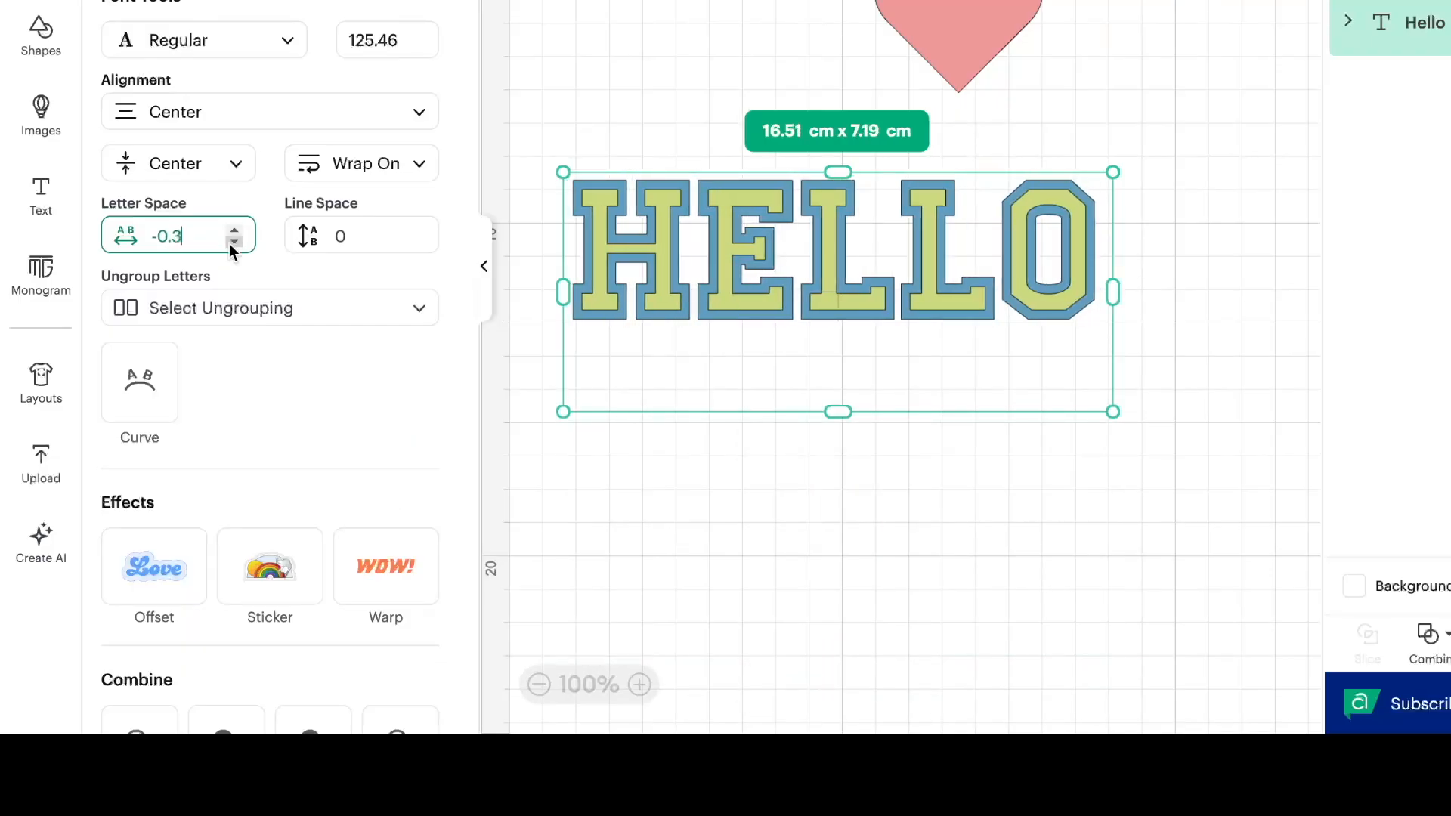
Tighten the letter space of the "HELLO" text further and reset it to 0.
click(229, 243)
click(229, 243)
click(229, 243)
click(229, 244)
click(229, 243)
click(229, 244)
click(229, 244)
click(229, 243)
click(235, 233)
click(235, 233)
click(235, 232)
click(235, 233)
click(235, 233)
click(235, 233)
click(235, 233)
click(235, 233)
click(235, 232)
click(235, 233)
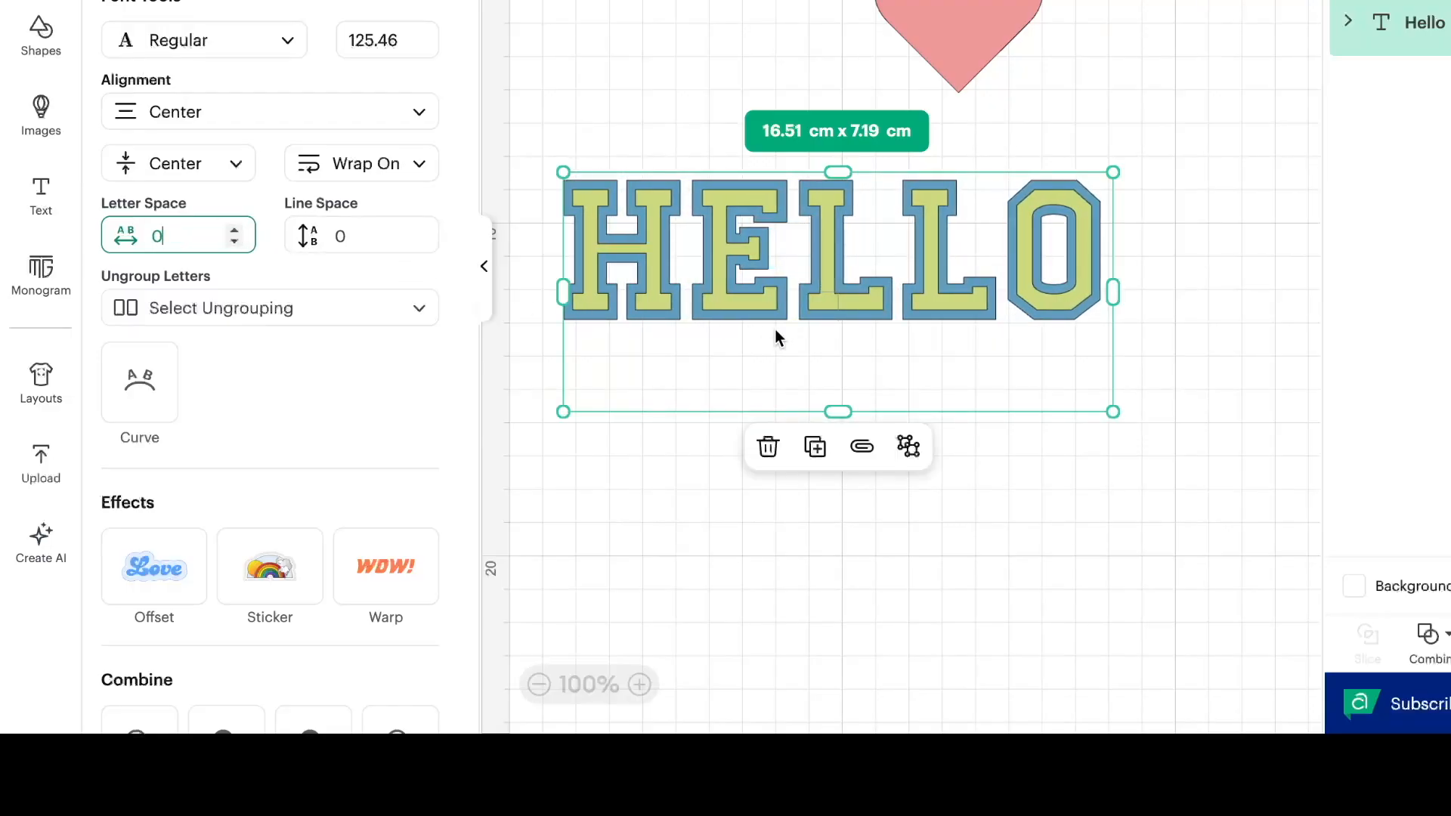
Add a second line reading "YOU" below "HELLO" in the same text object.
double_click(1096, 274)
click(1101, 271)
key(Return)
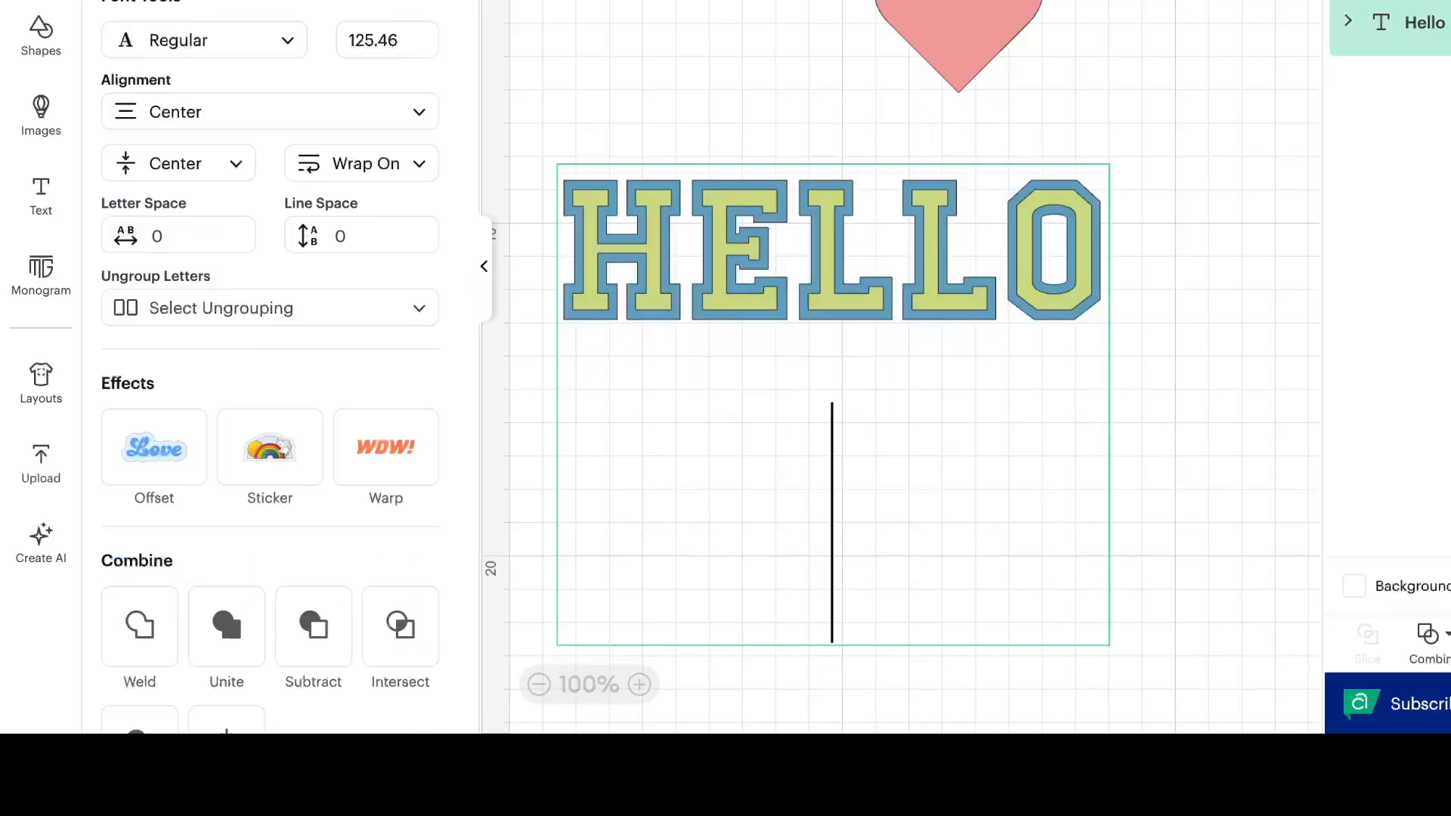
text(YOU)
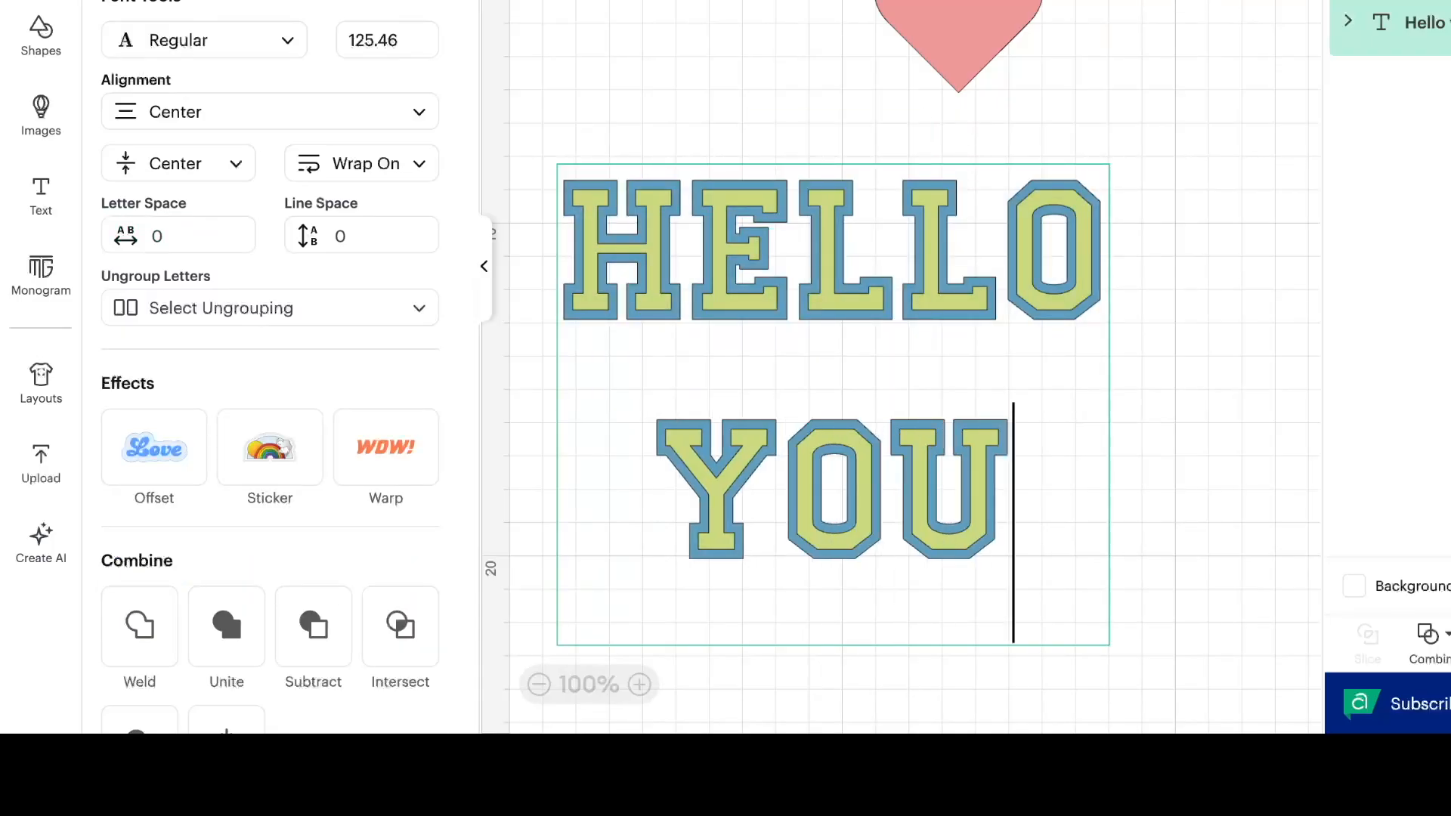
click(1210, 348)
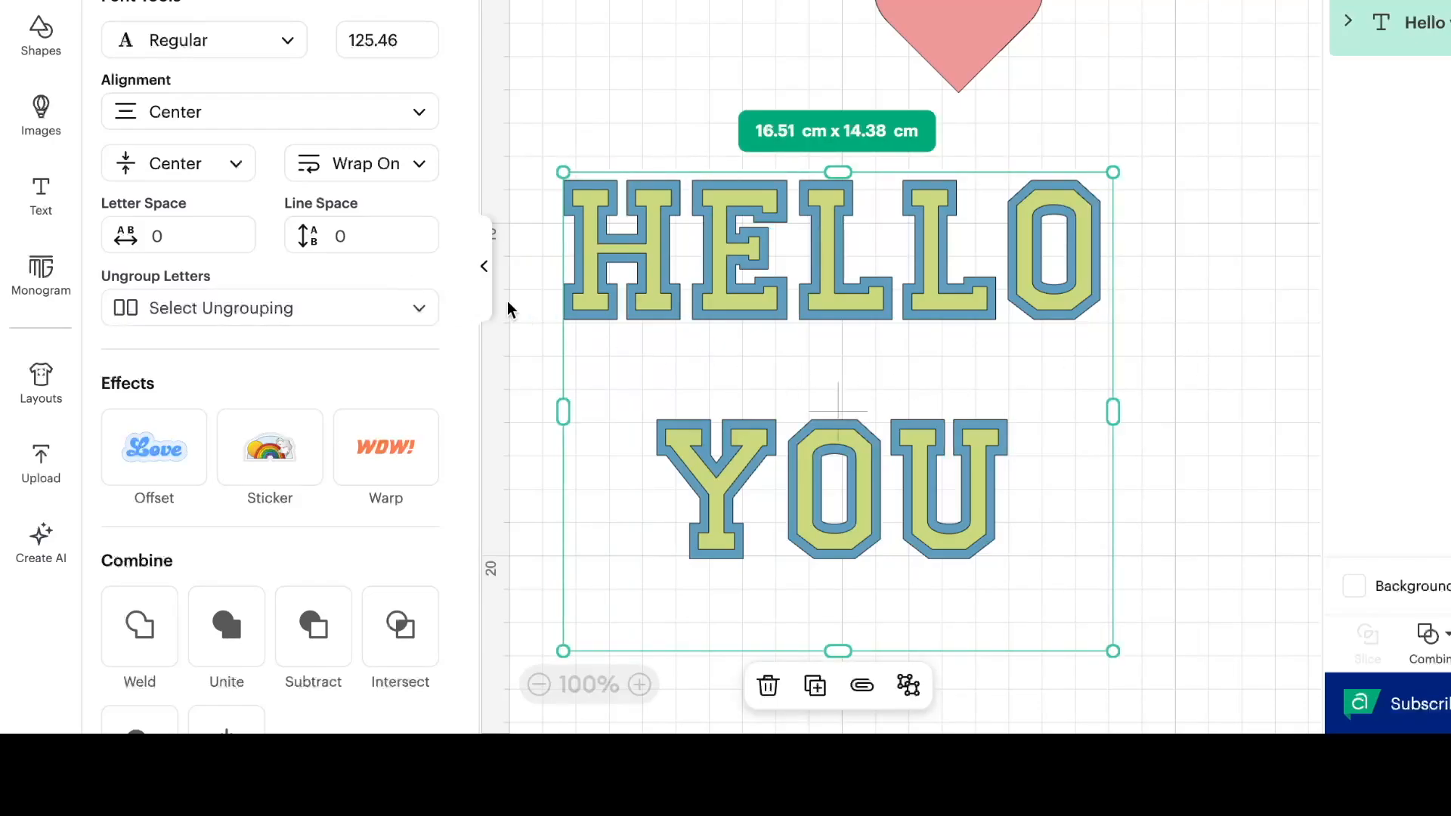
Increase the line space between "HELLO" and "YOU" to 1.9.
click(345, 231)
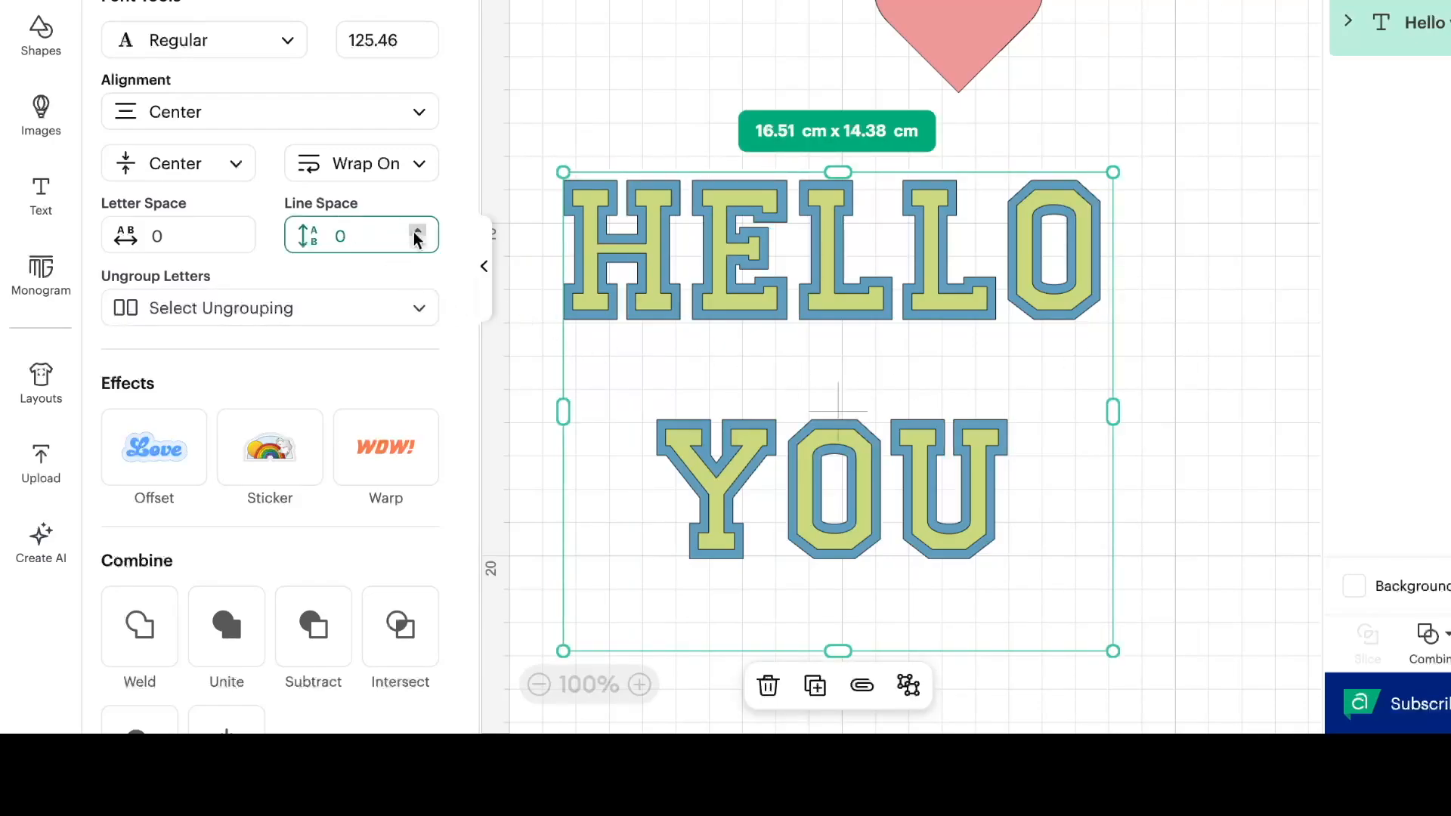
click(415, 233)
click(415, 234)
click(415, 233)
click(415, 234)
click(415, 234)
click(415, 233)
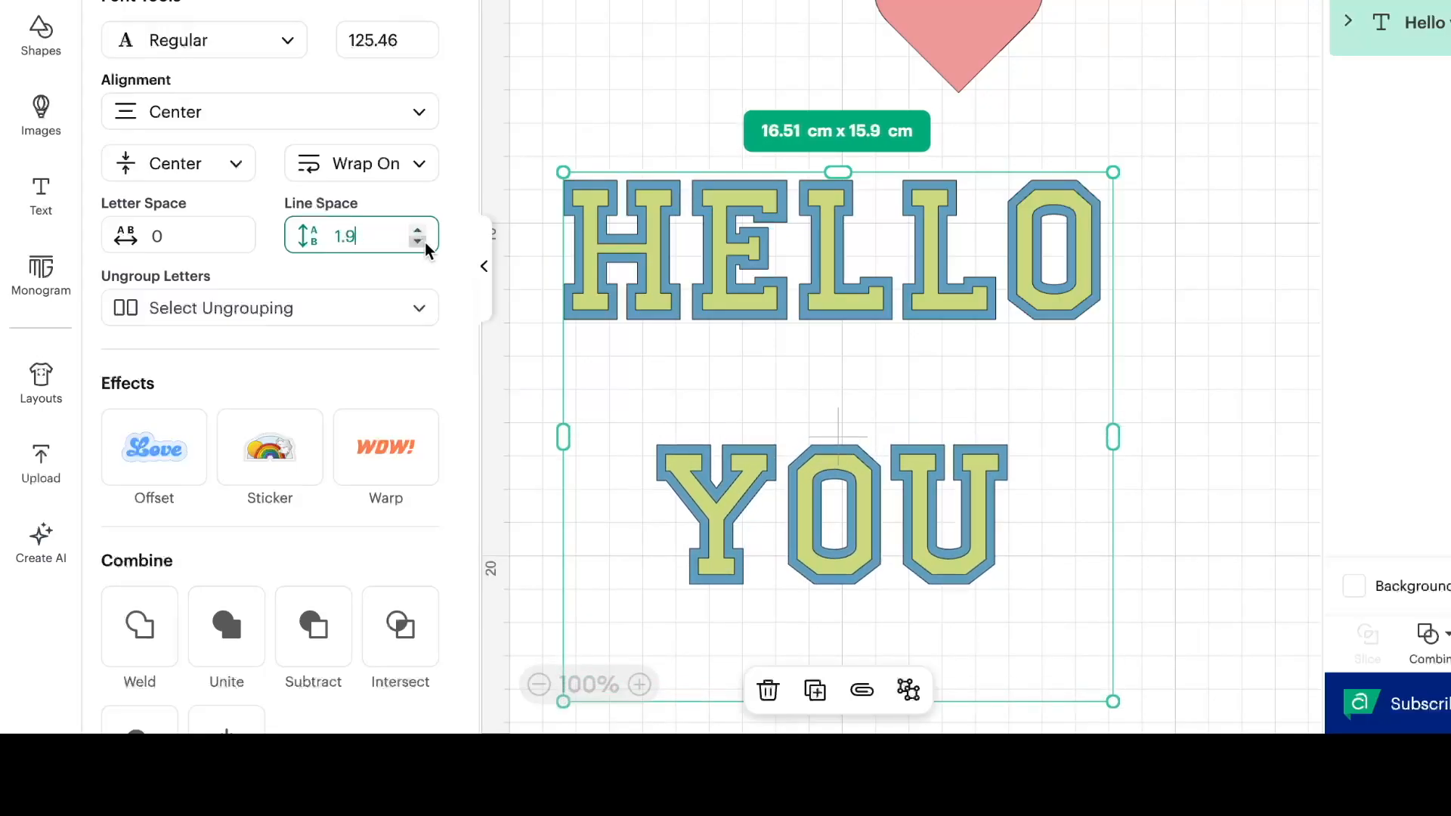
Decrease the line space of the two-line text to -2.1.
click(424, 242)
click(425, 242)
click(425, 242)
click(425, 242)
click(424, 242)
click(424, 242)
click(424, 242)
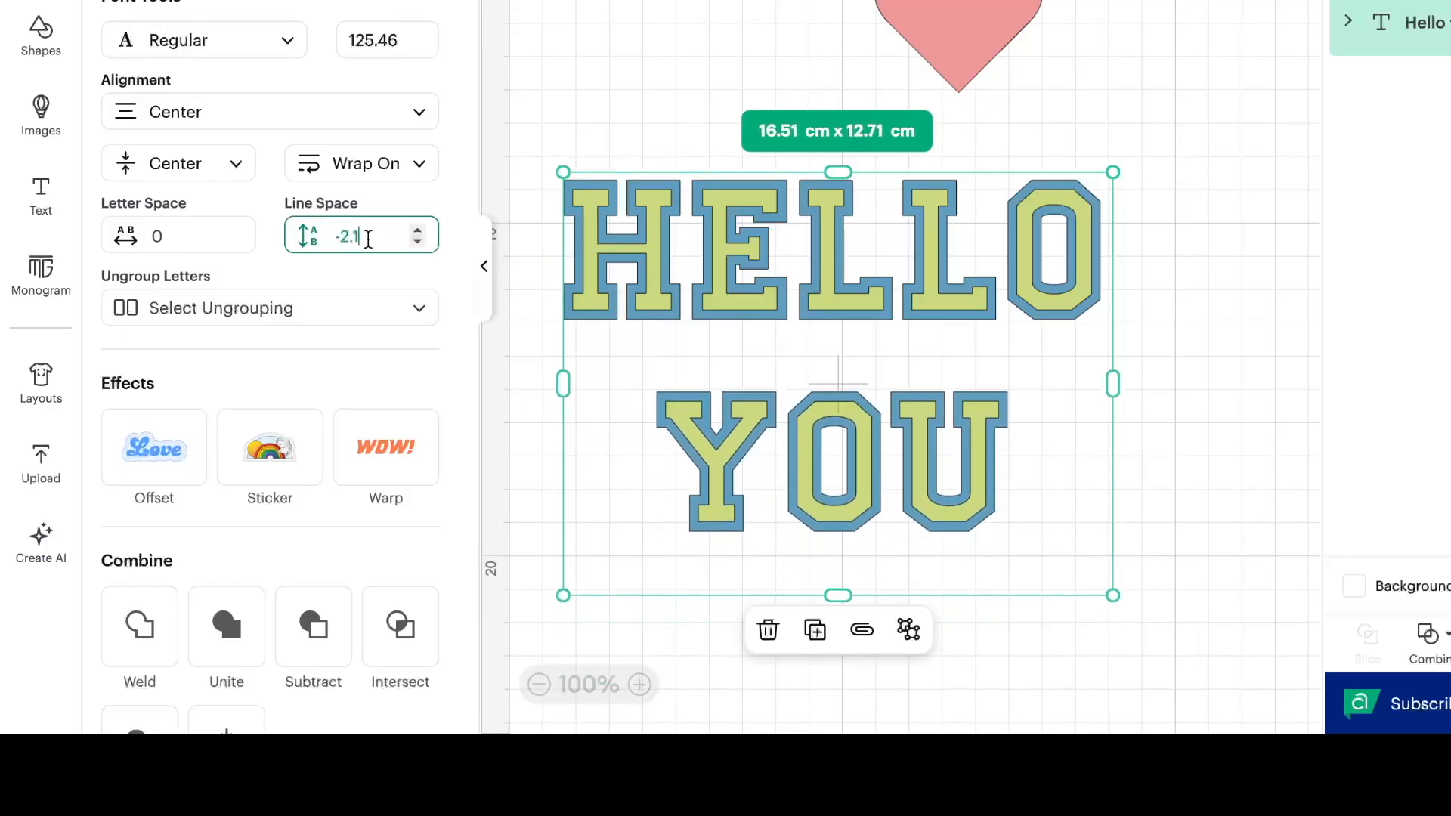
Reset the line space of the "HELLO YOU" text to 0.
drag(351, 236, 319, 236)
text(0)
key(Return)
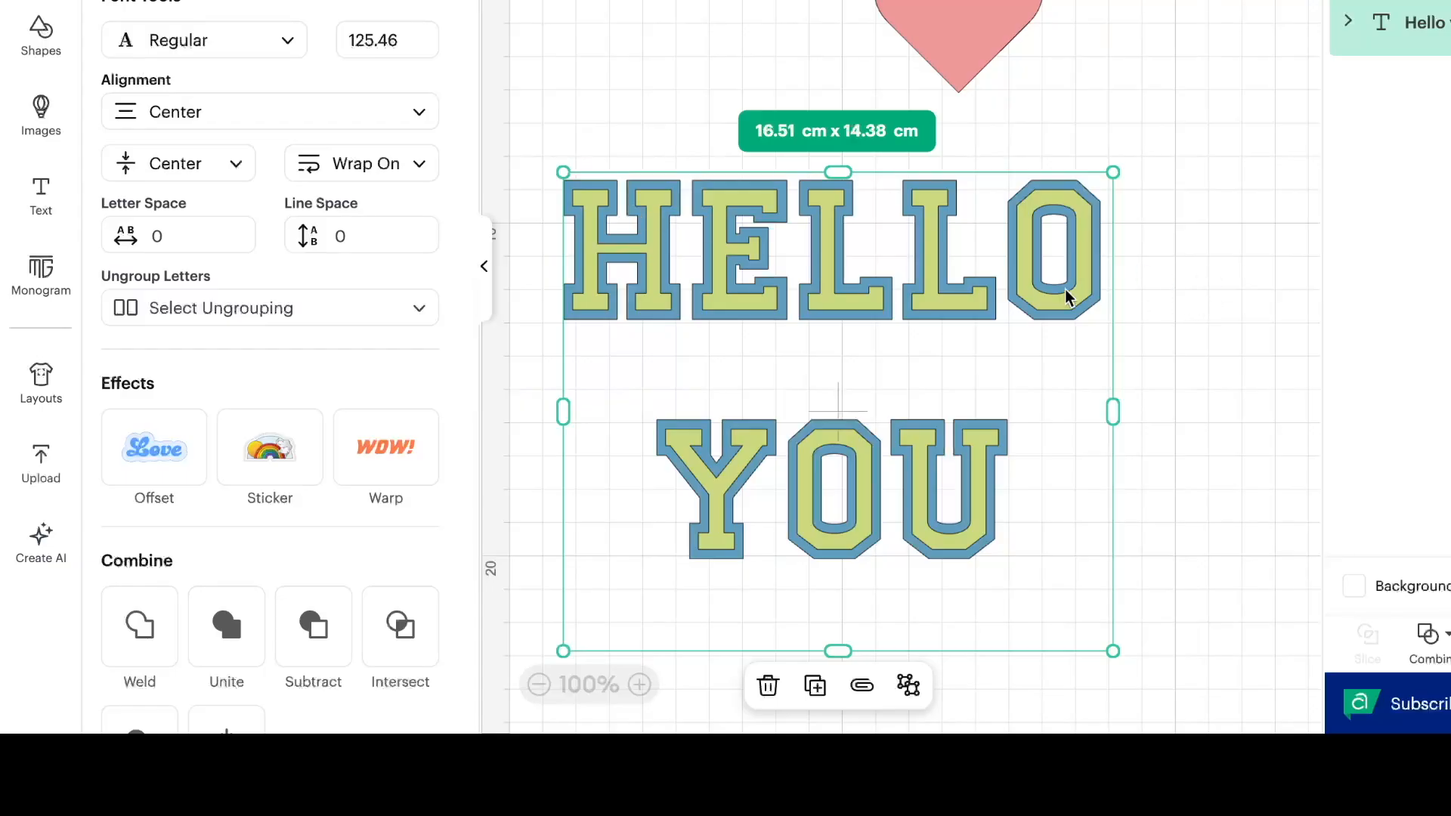
Ungroup the "HELLO YOU" text to letters and shift the O of "HELLO" slightly as a separate object.
scroll(1068, 297, down, 3)
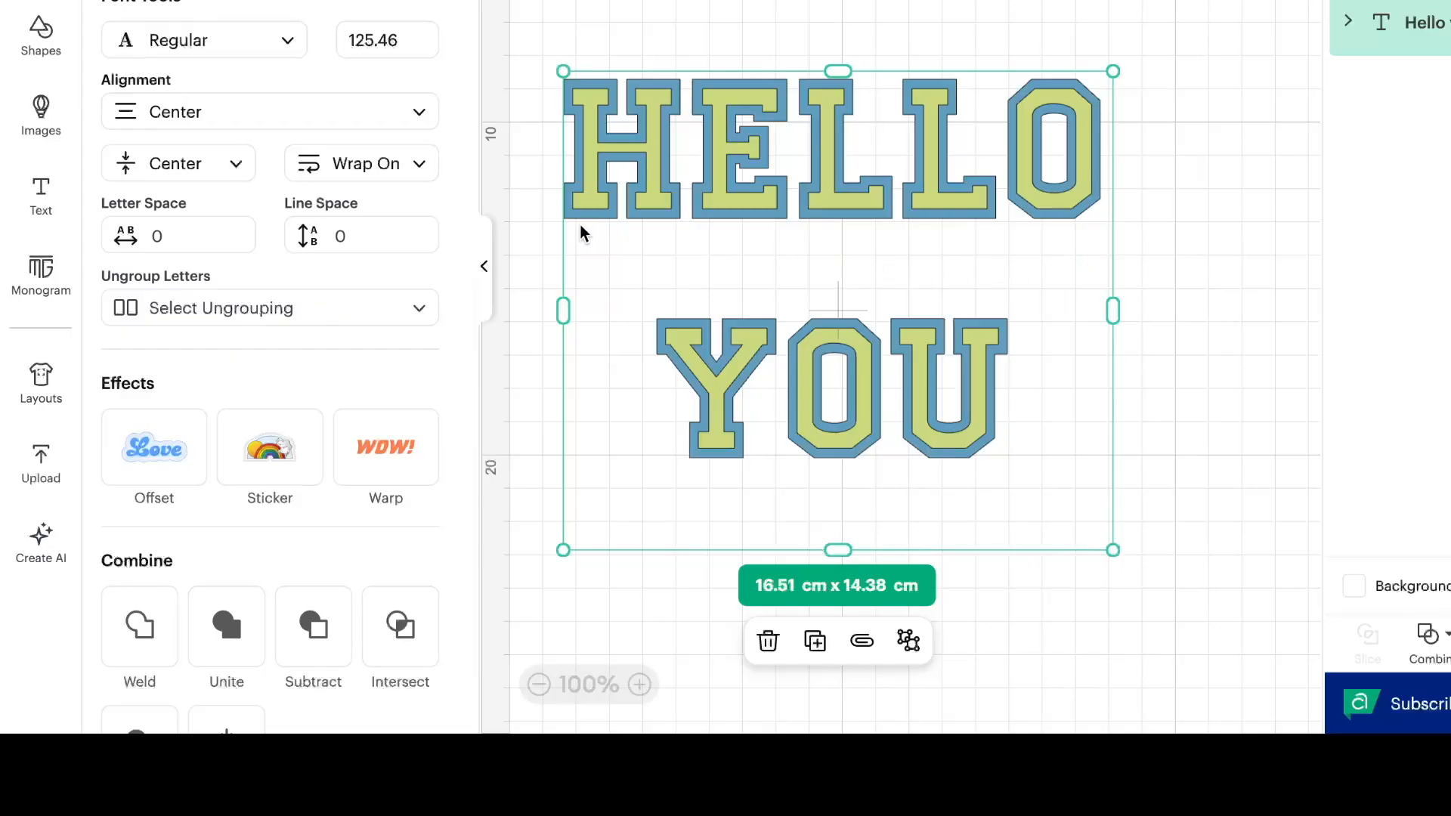
click(428, 315)
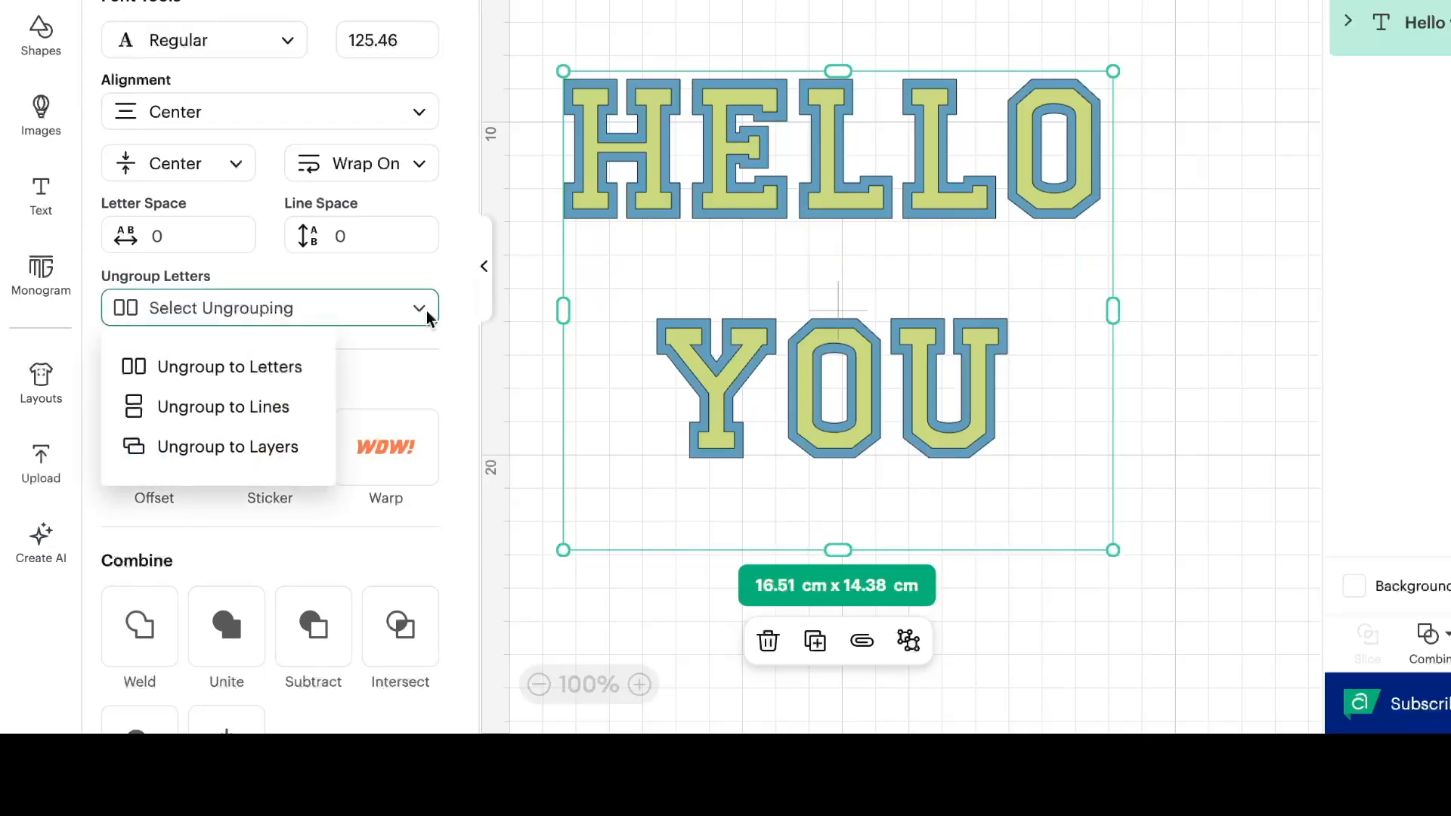
click(285, 367)
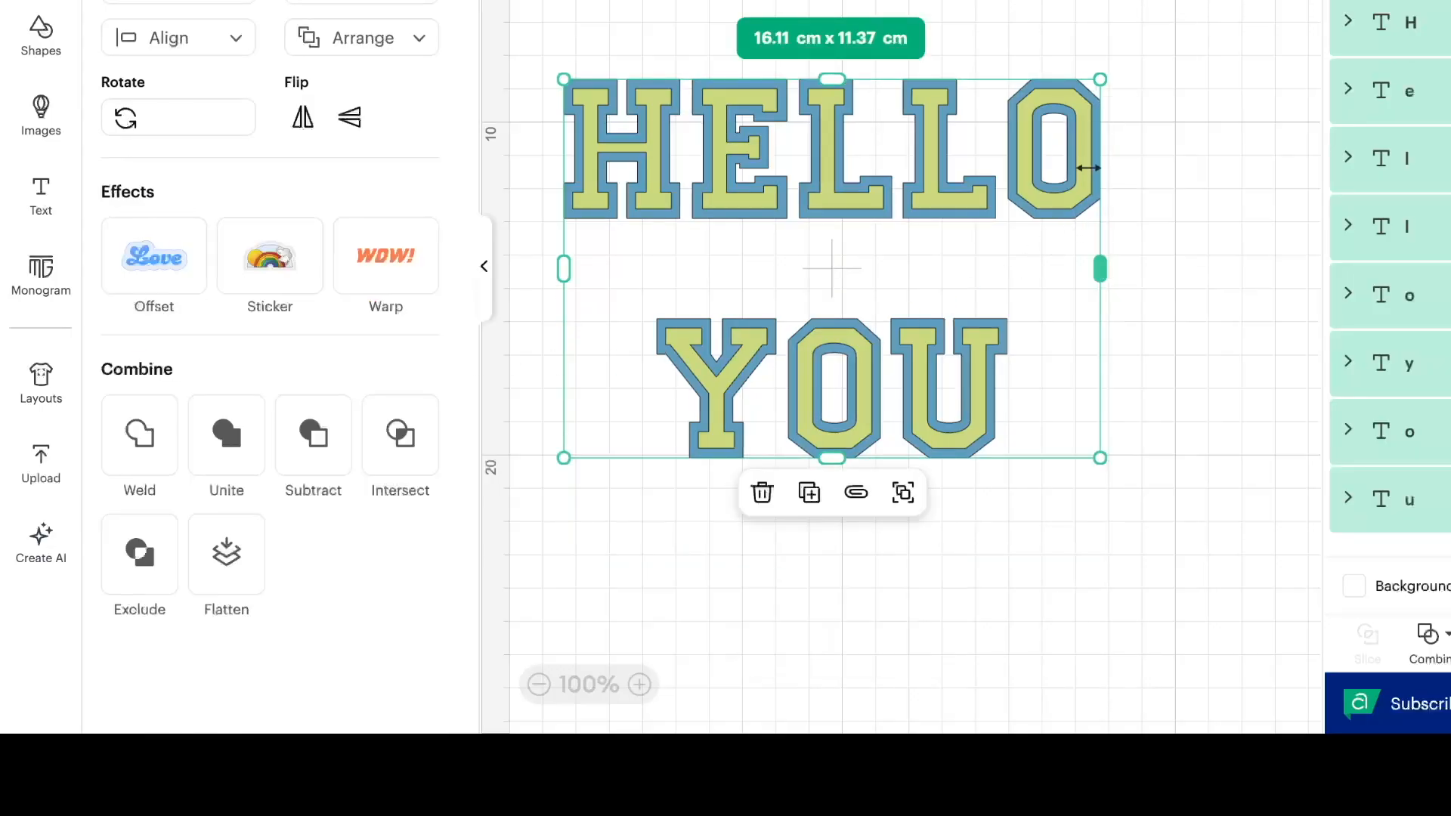
click(1160, 162)
click(1083, 160)
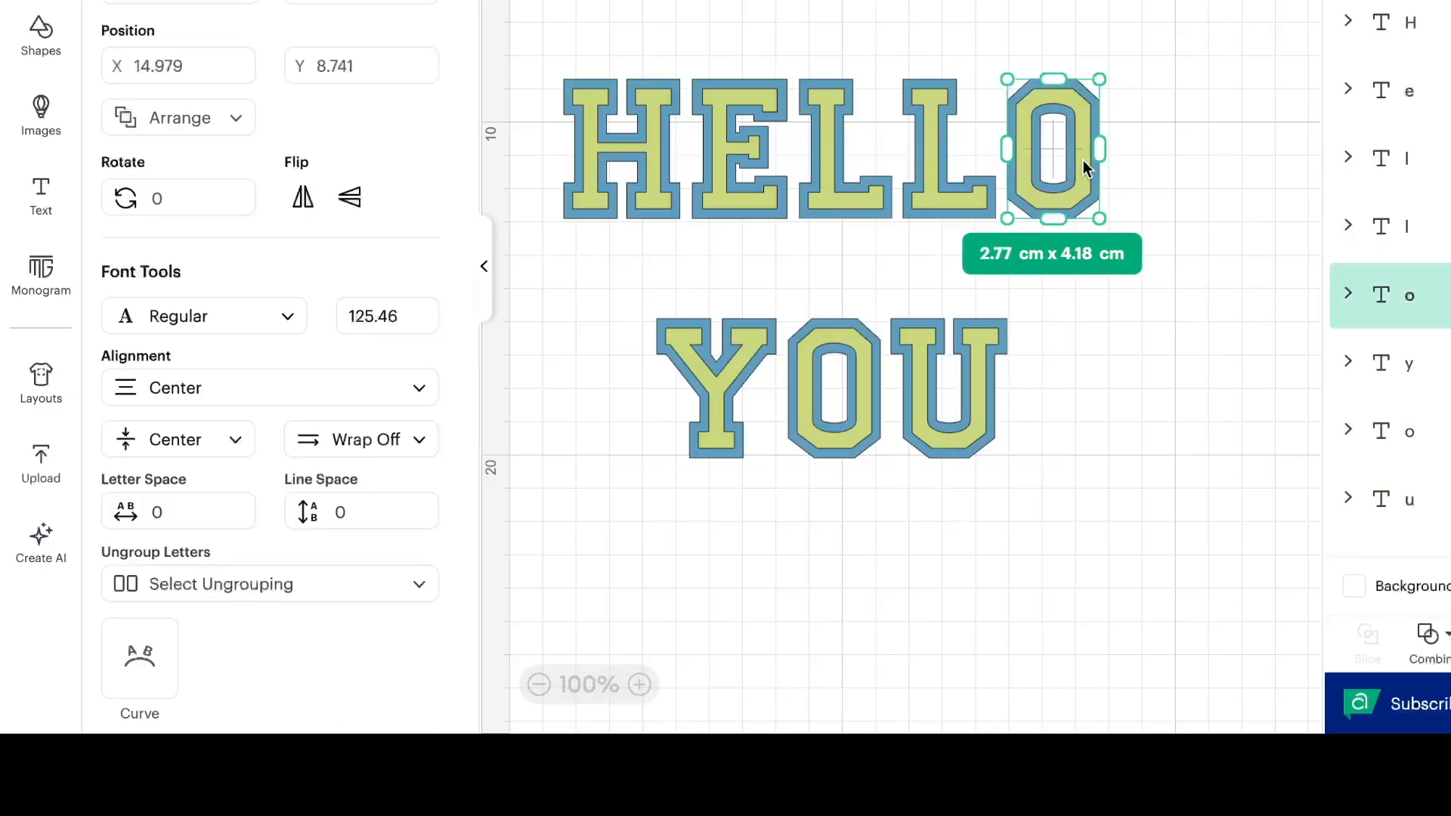
mouse_move(1083, 161)
mouse_down()
mouse_move(1160, 161)
mouse_move(1086, 161)
mouse_up()
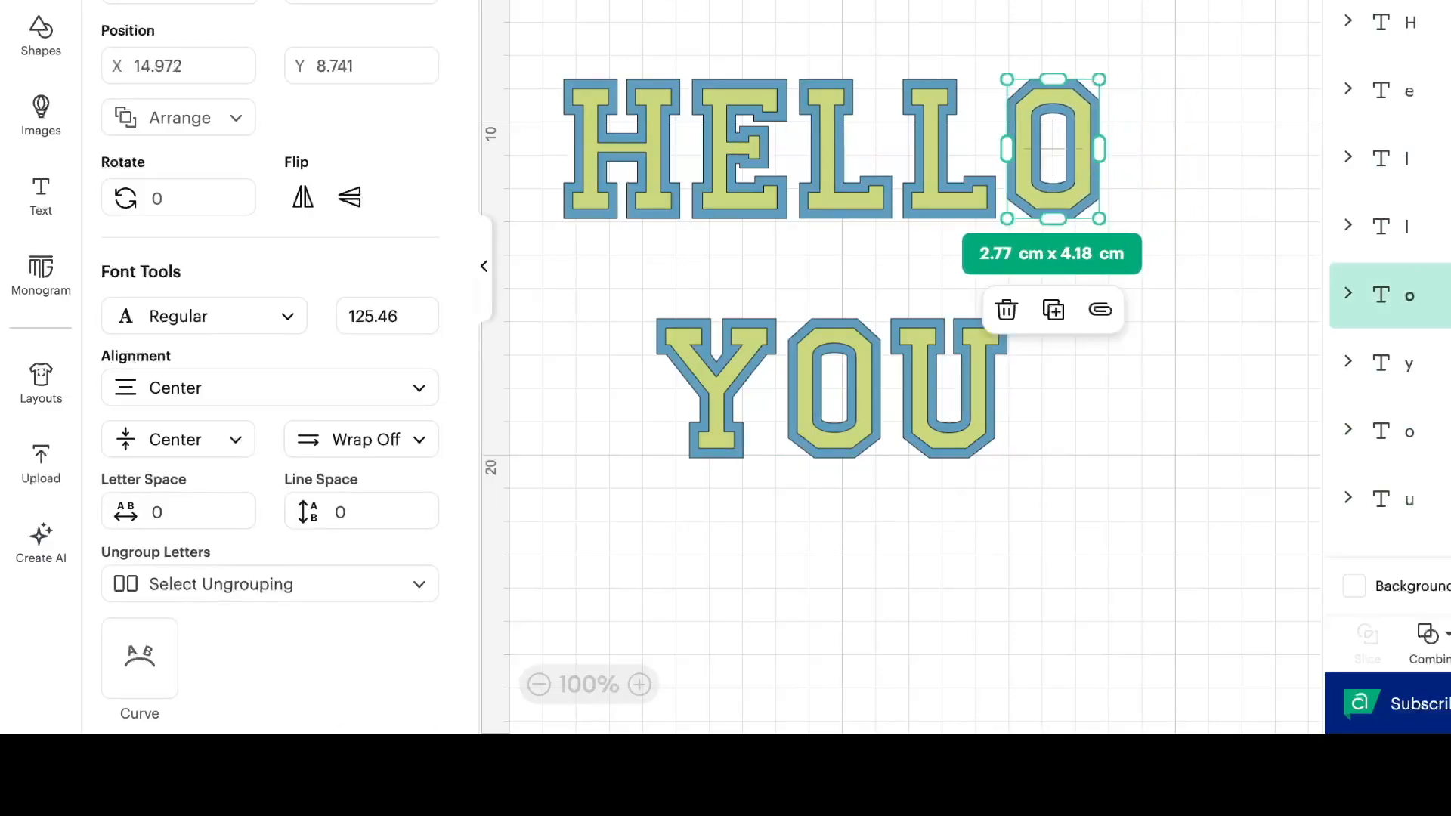
click(1161, 162)
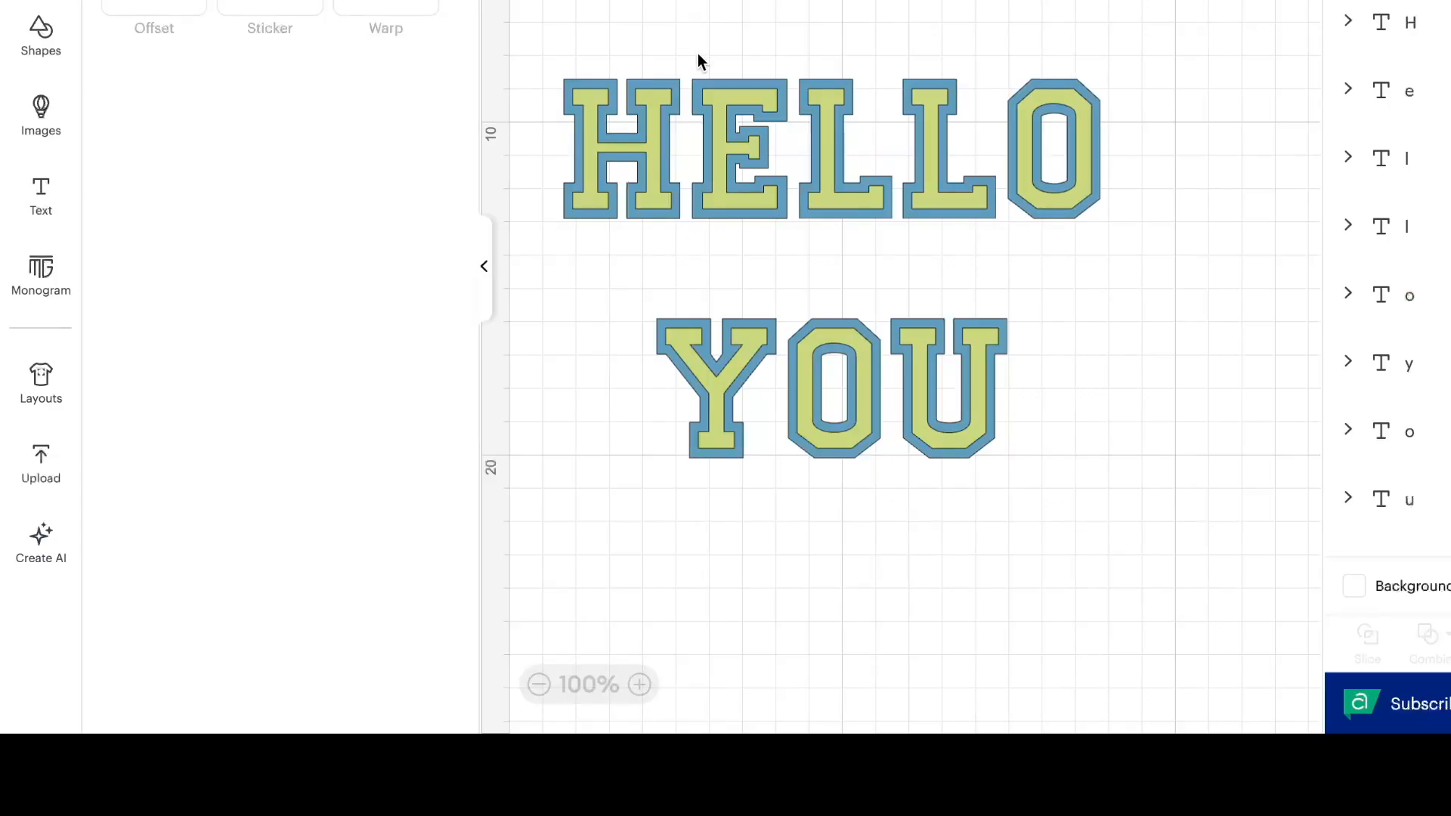
Select all the separate letters of "HELLO YOU" and group them together.
click(713, 123)
click(581, 47)
drag(541, 45, 1095, 443)
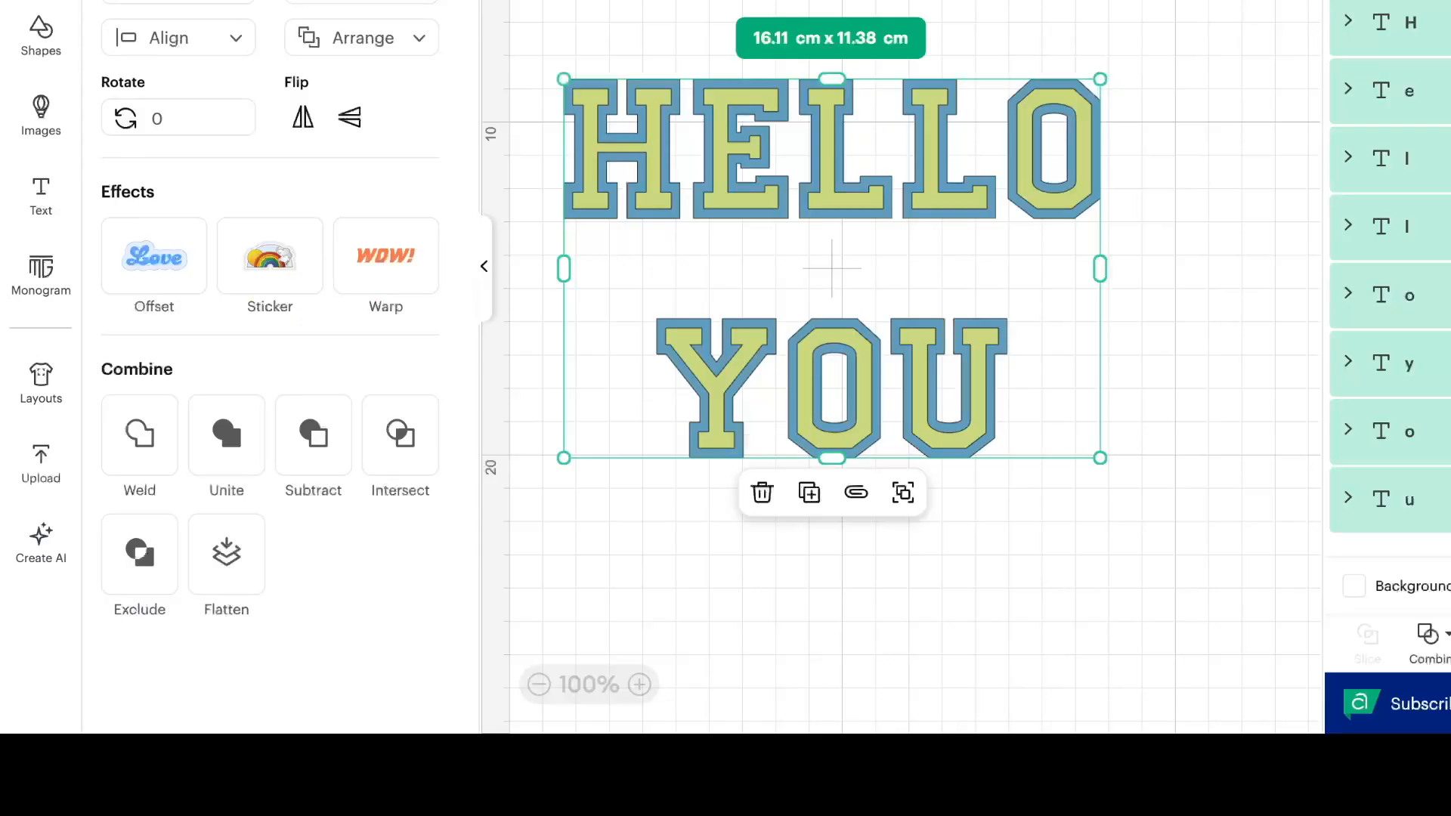
key(ctrl+g)
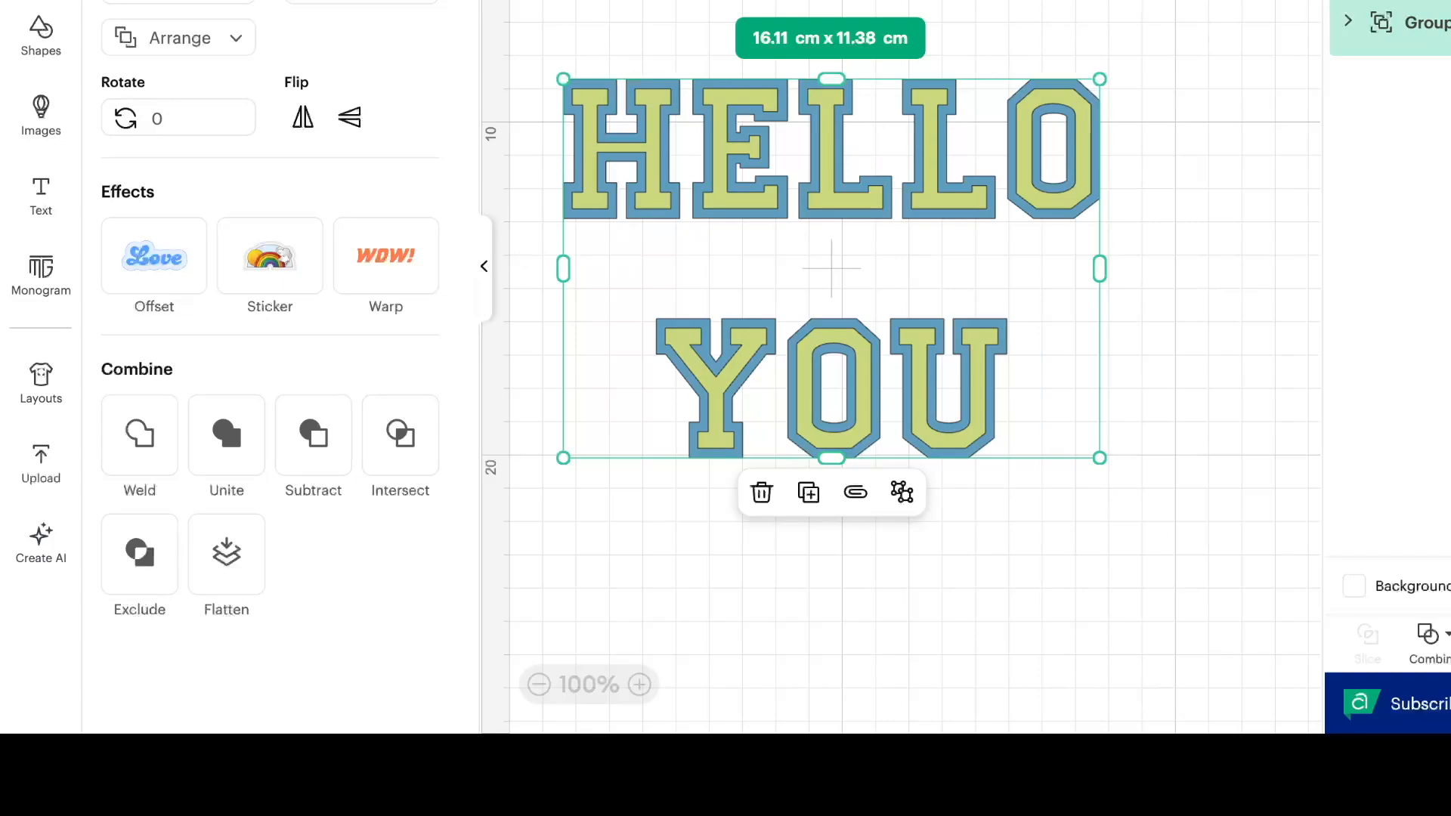
Undo the grouping, the small letter moves and the ungrouping to letters.
key(ctrl+z)
key(ctrl+z)
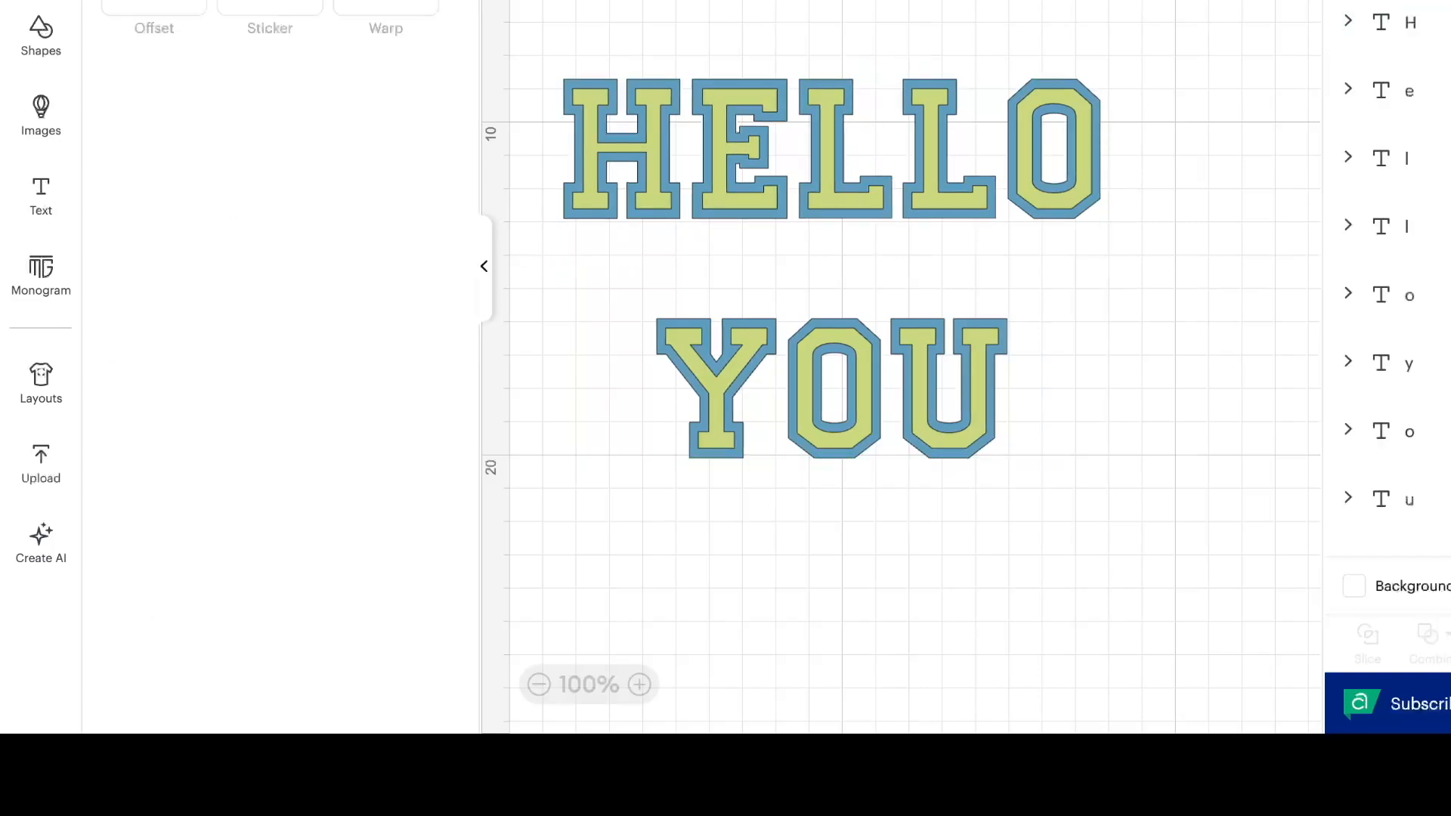
key(ctrl+z)
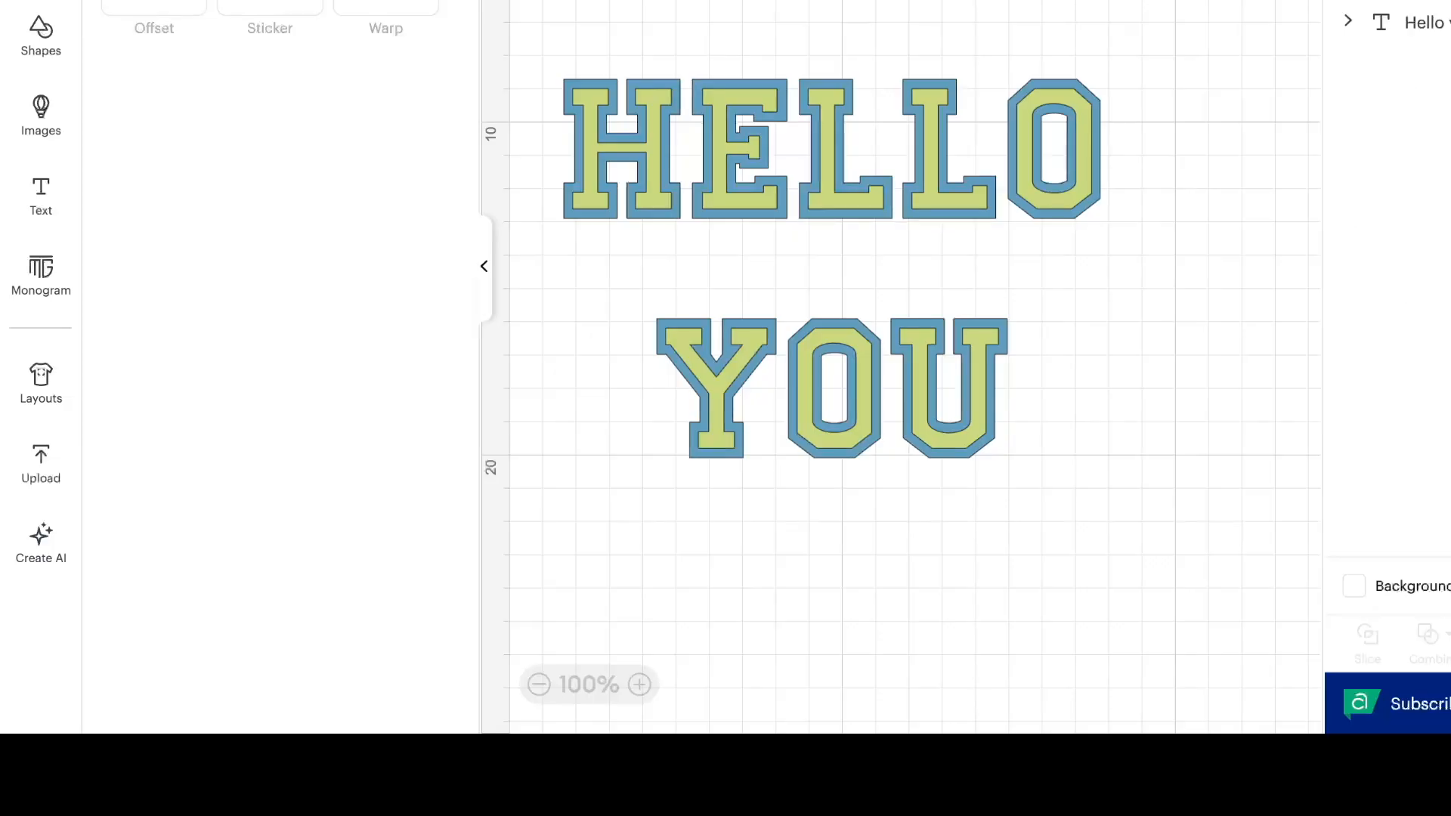
Ungroup the "HELLO YOU" text to lines.
click(613, 123)
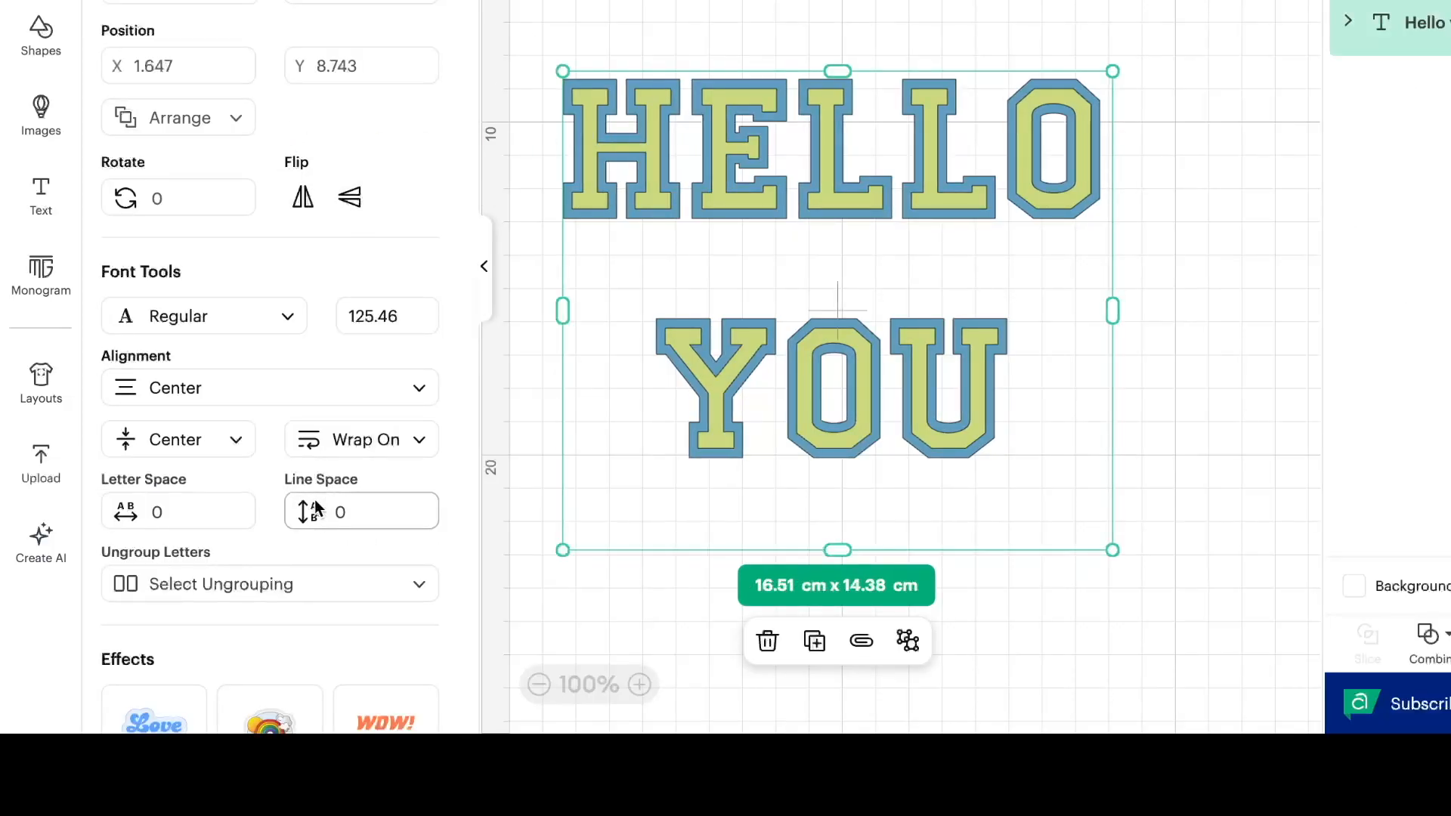
click(401, 591)
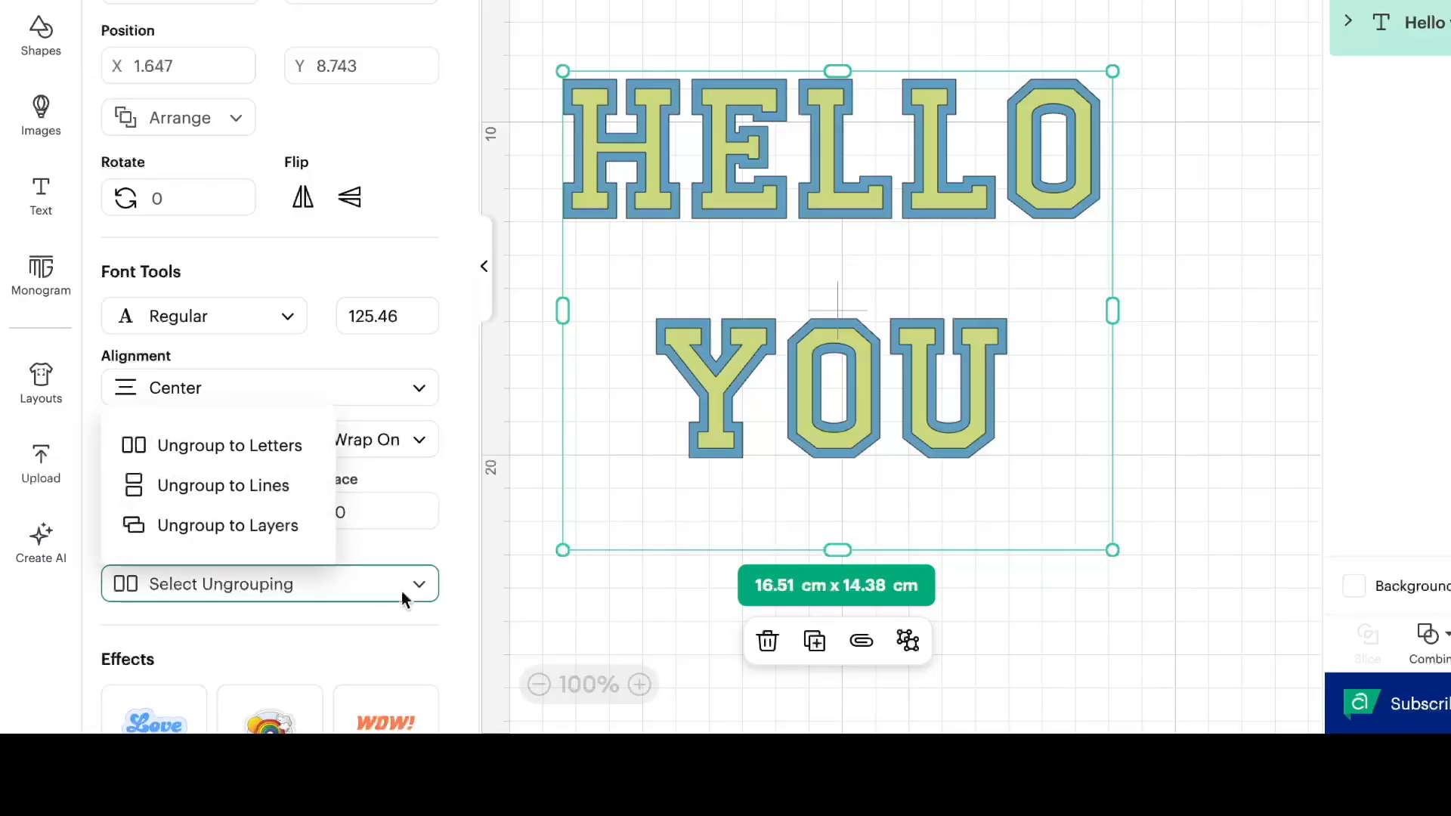
click(262, 499)
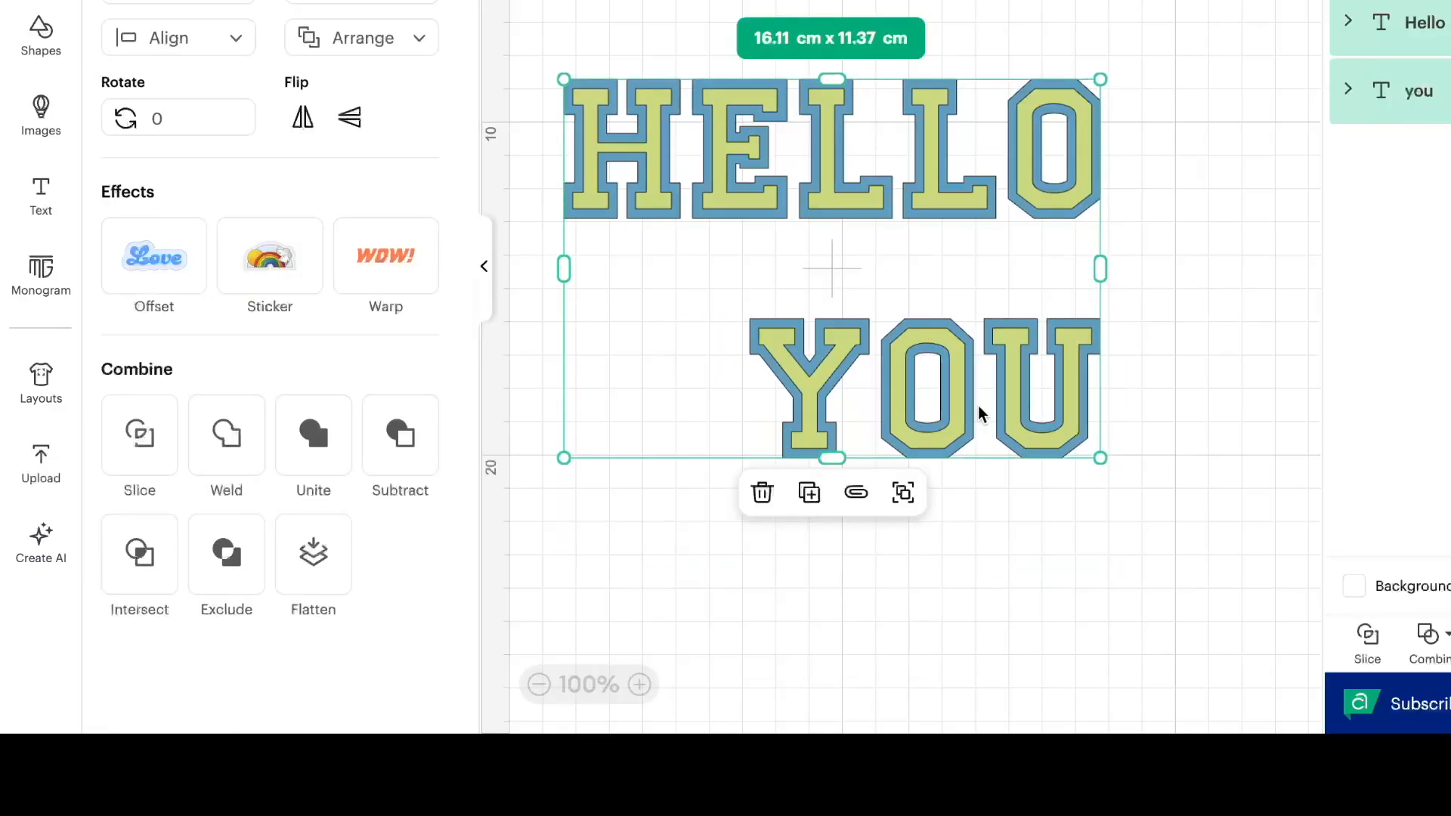
Reposition the separated lines so that "YOU" sits centred closely beneath "HELLO".
drag(944, 396, 926, 350)
click(945, 538)
click(954, 417)
drag(869, 356, 863, 356)
click(955, 472)
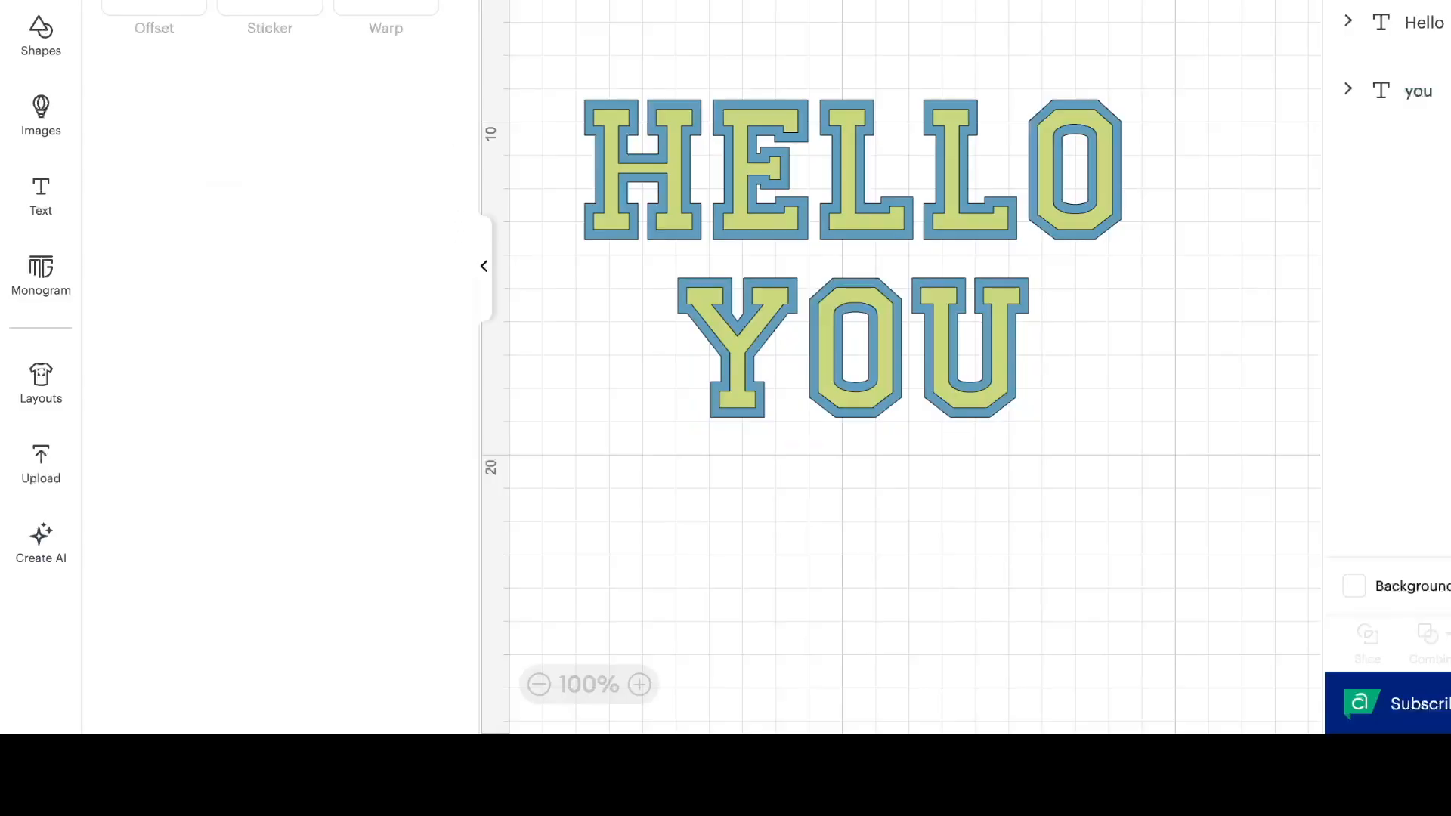
Undo the line moves and the ungrouping to lines.
key(ctrl+z)
key(ctrl+z)
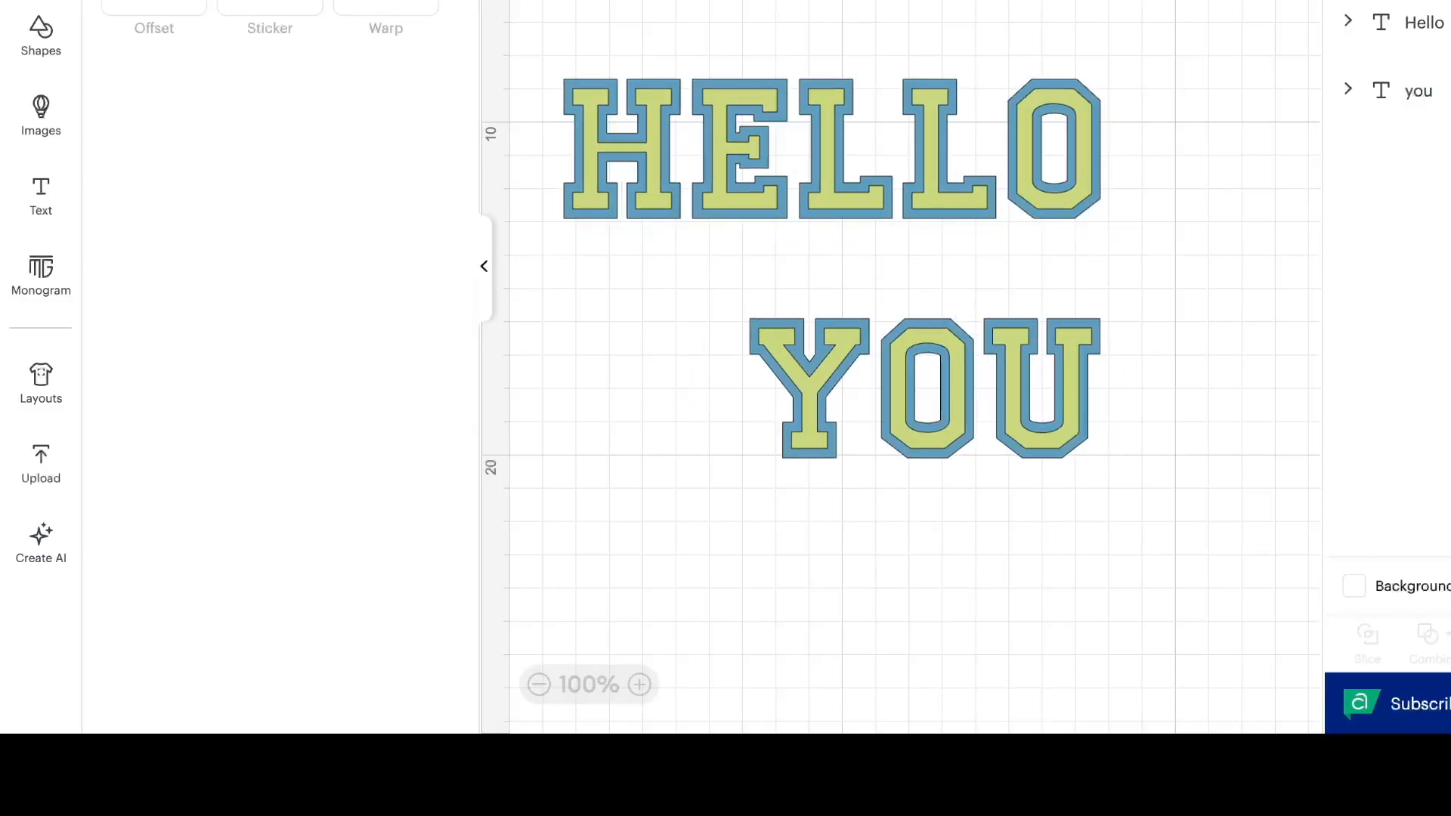
key(ctrl+z)
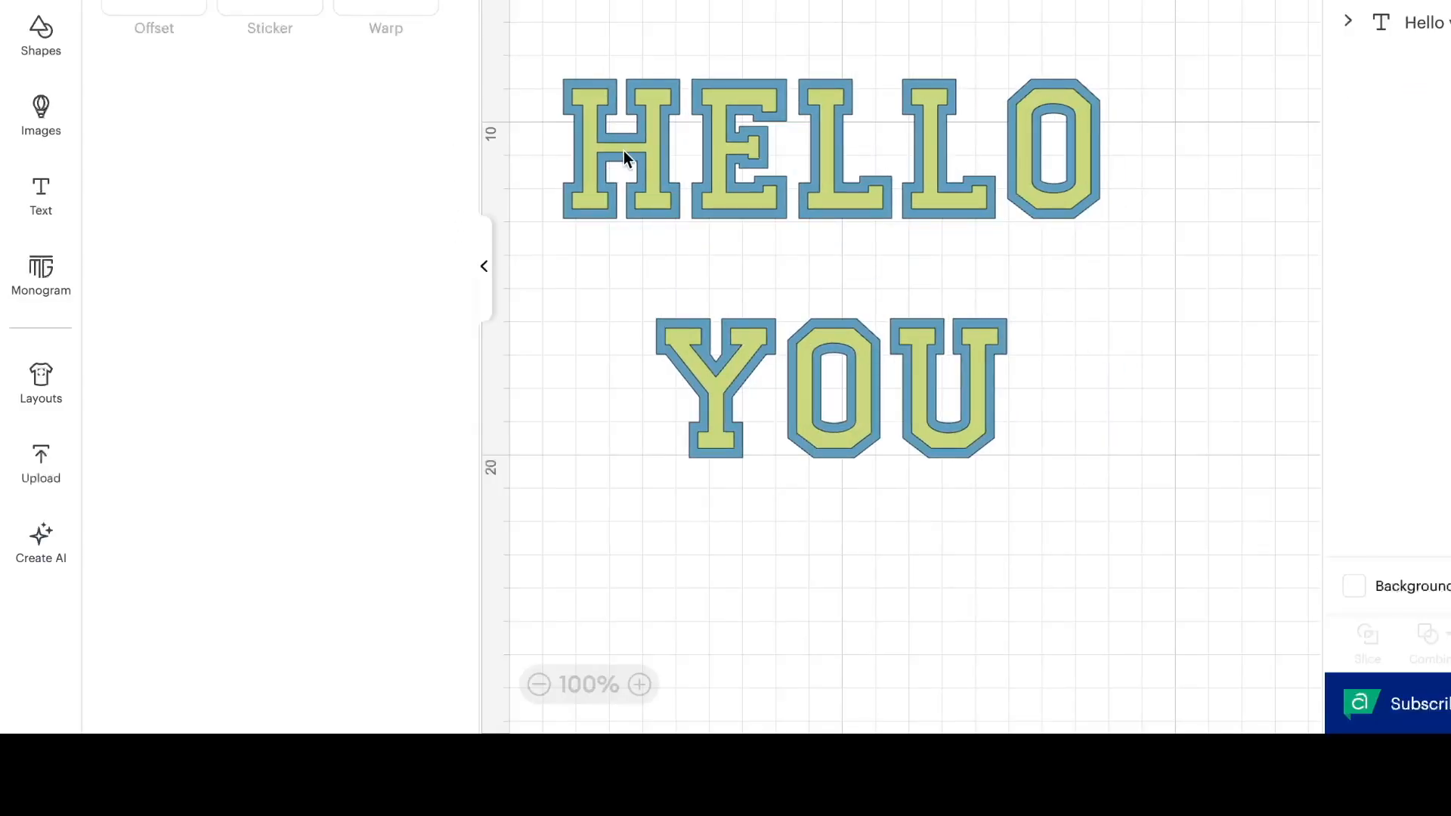
Ungroup the "HELLO YOU" text to layers and try moving one of the colour layers on its own.
click(623, 151)
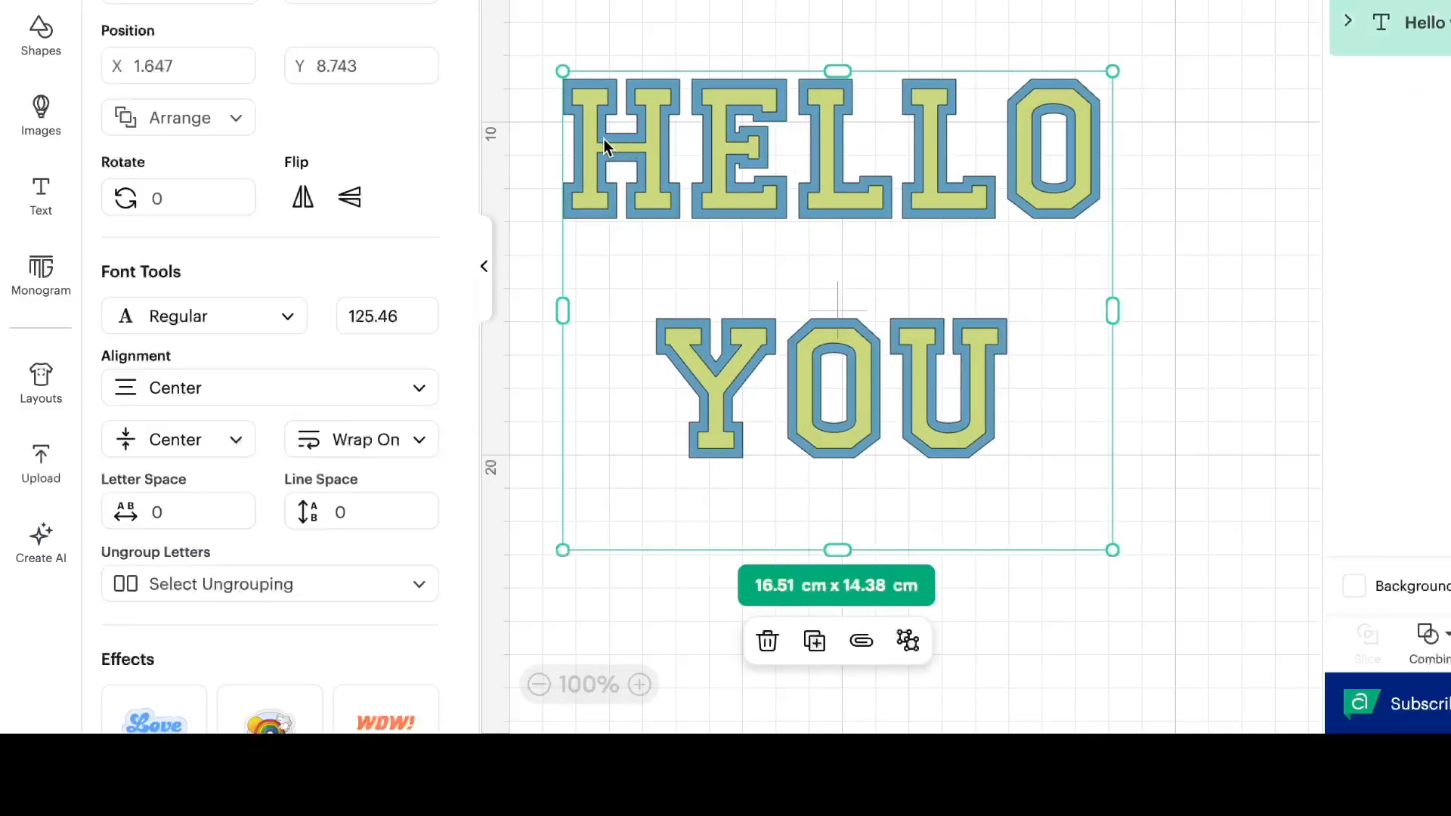
click(256, 578)
click(252, 523)
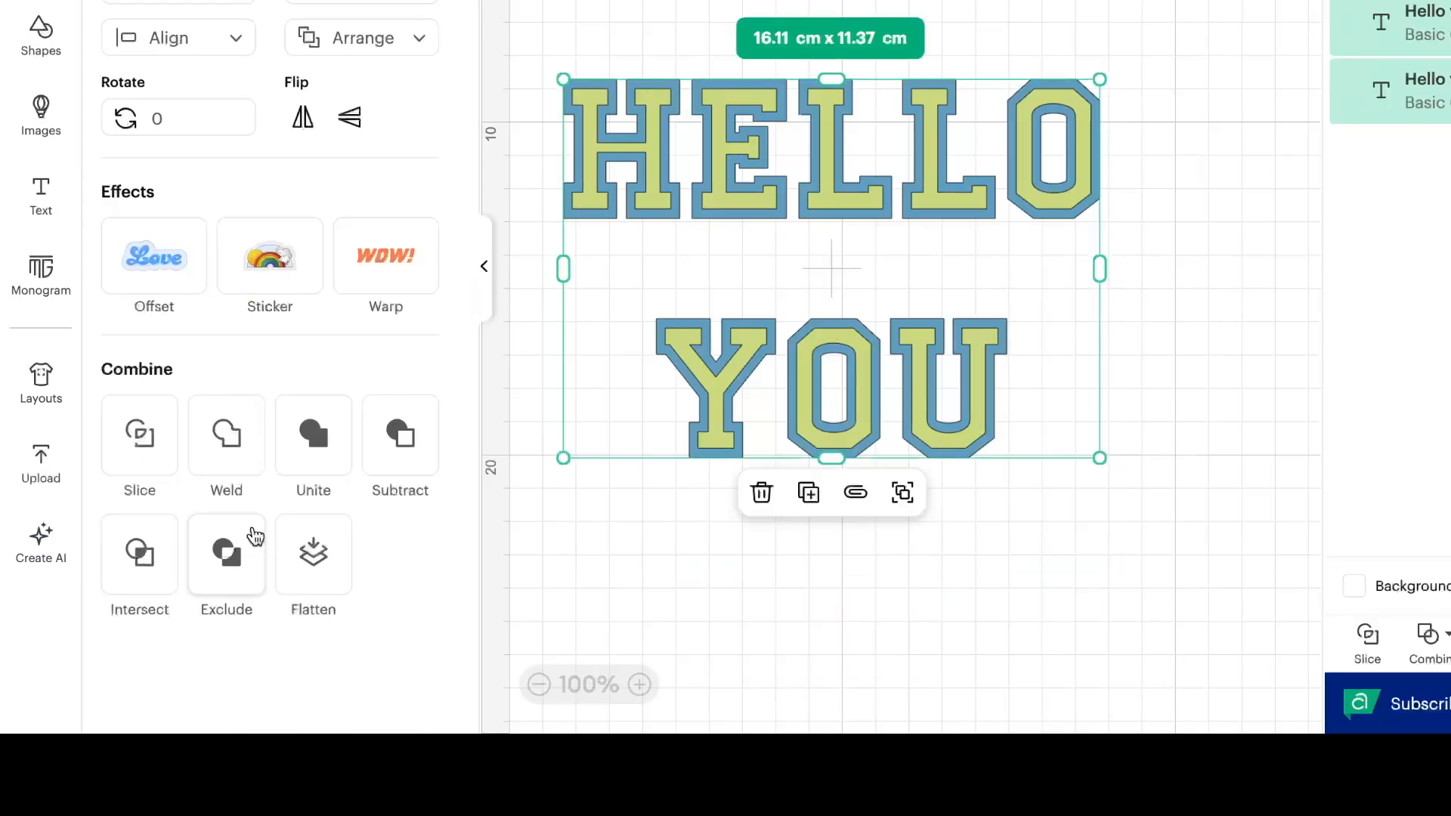
click(738, 611)
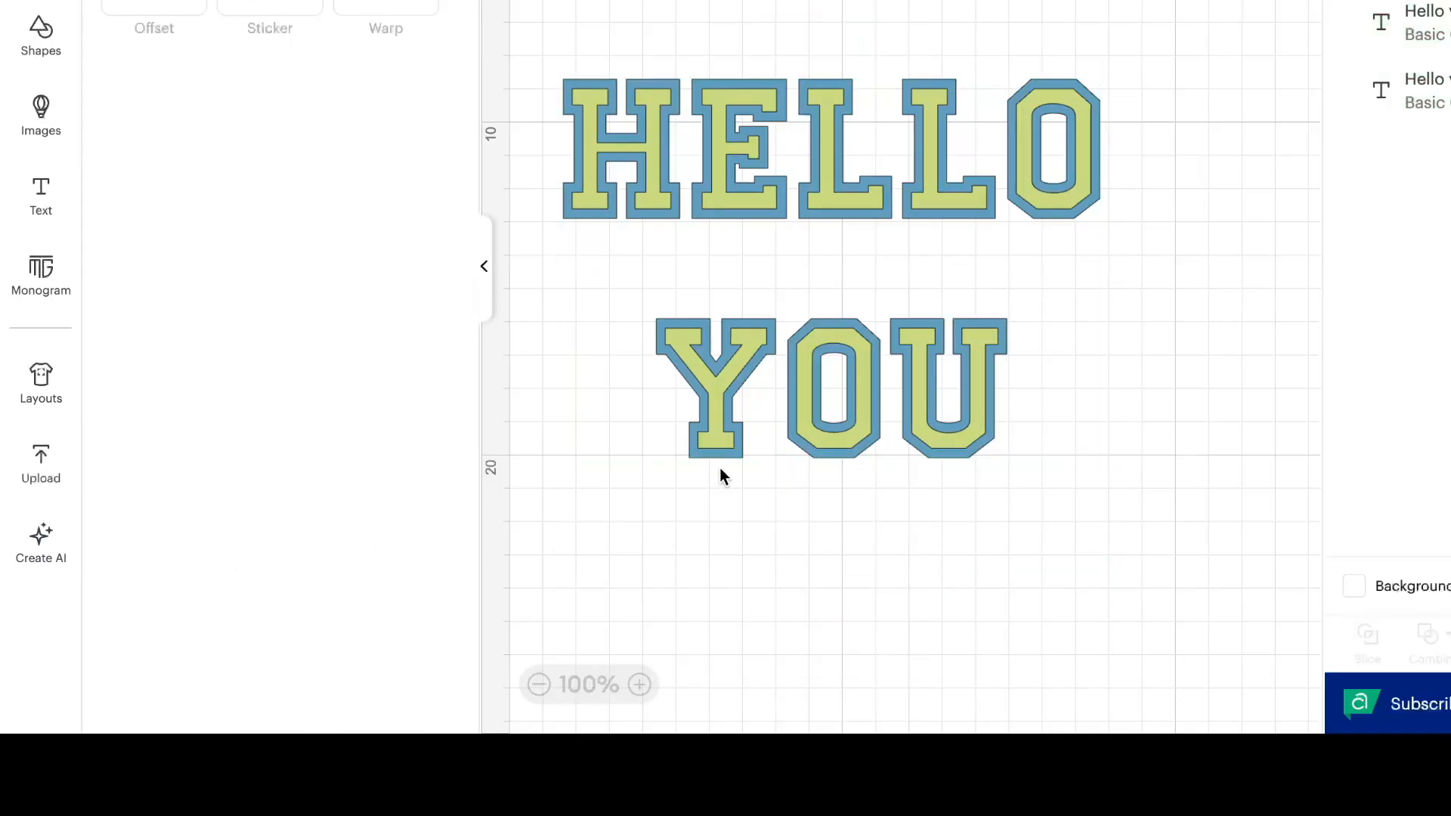
mouse_move(713, 415)
mouse_down()
mouse_move(883, 425)
mouse_move(772, 549)
mouse_move(724, 505)
mouse_move(700, 453)
mouse_move(719, 417)
mouse_move(706, 421)
mouse_up()
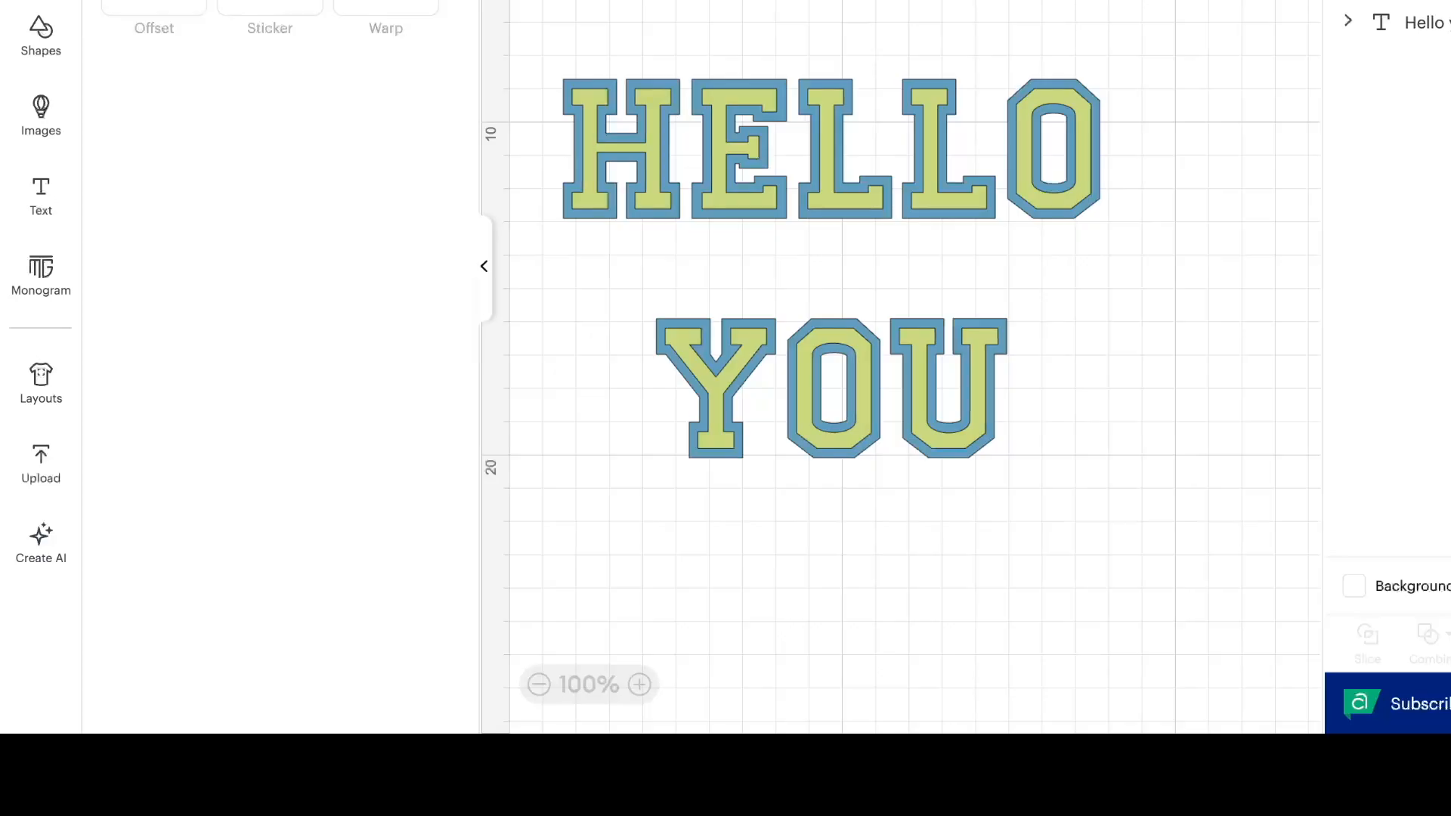
Apply an offset of 0.282 cm with rounded corners and welded offsets around the "HELLO YOU" text.
click(750, 205)
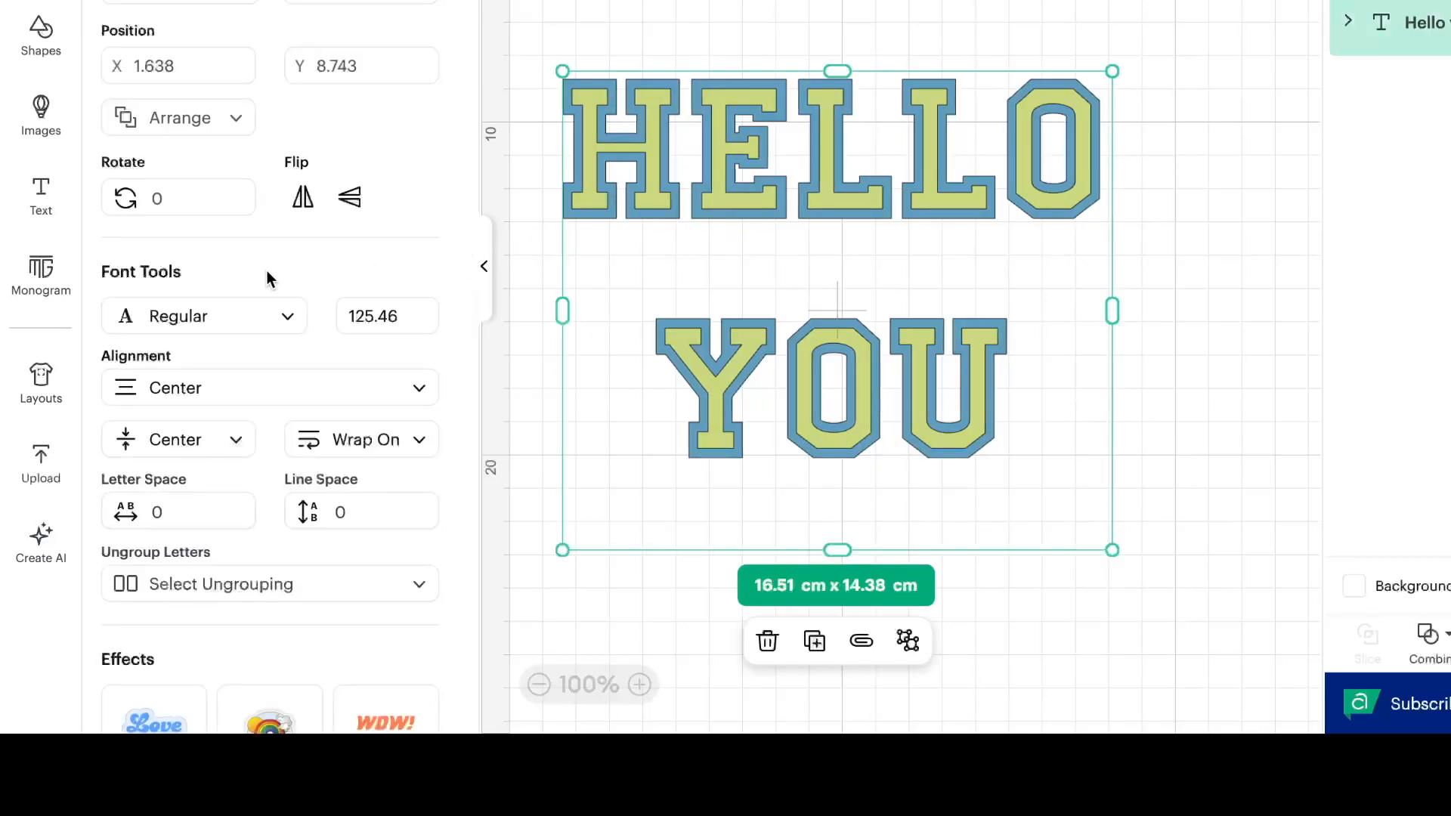
scroll(266, 271, down, 5)
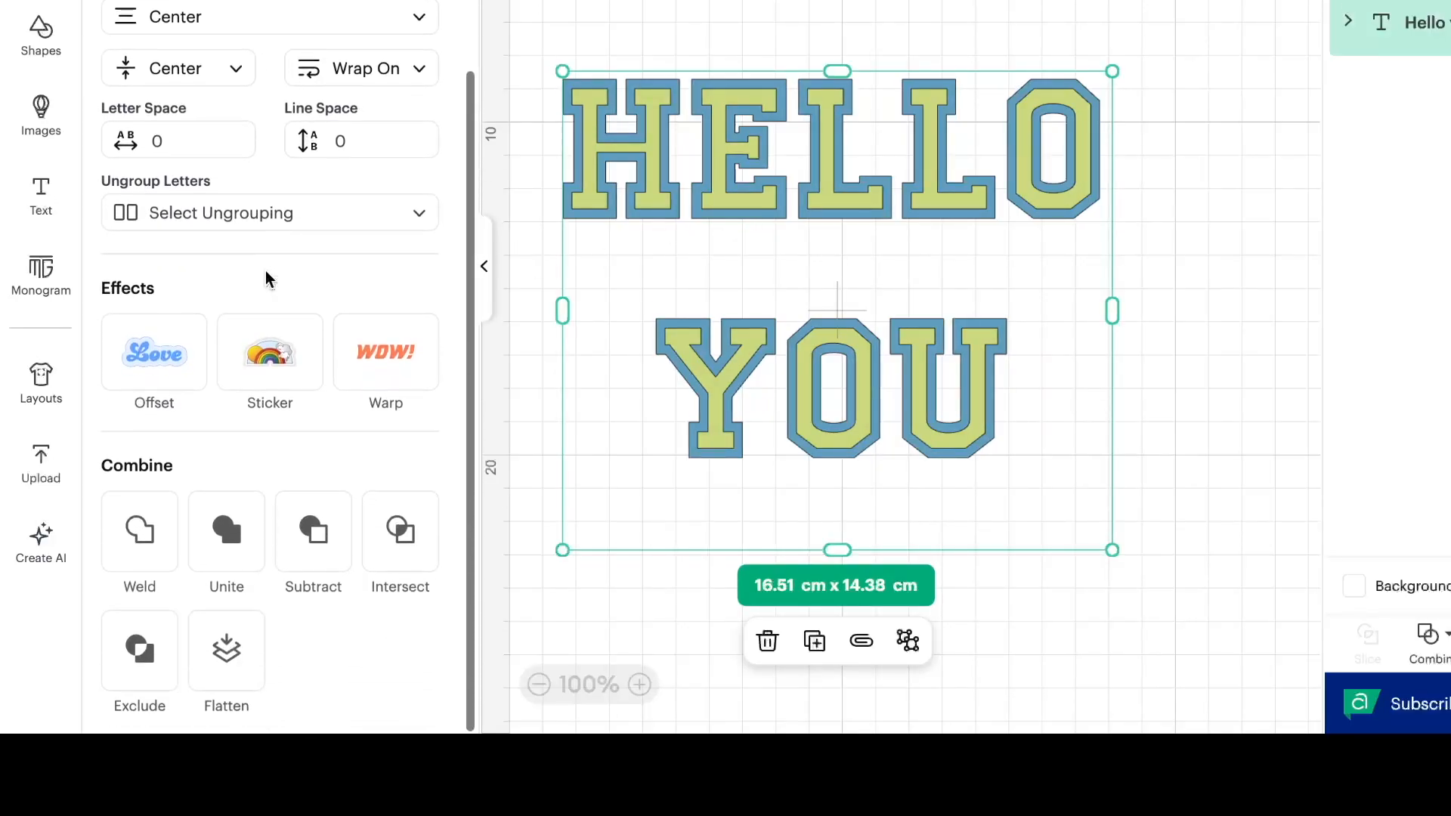
click(143, 342)
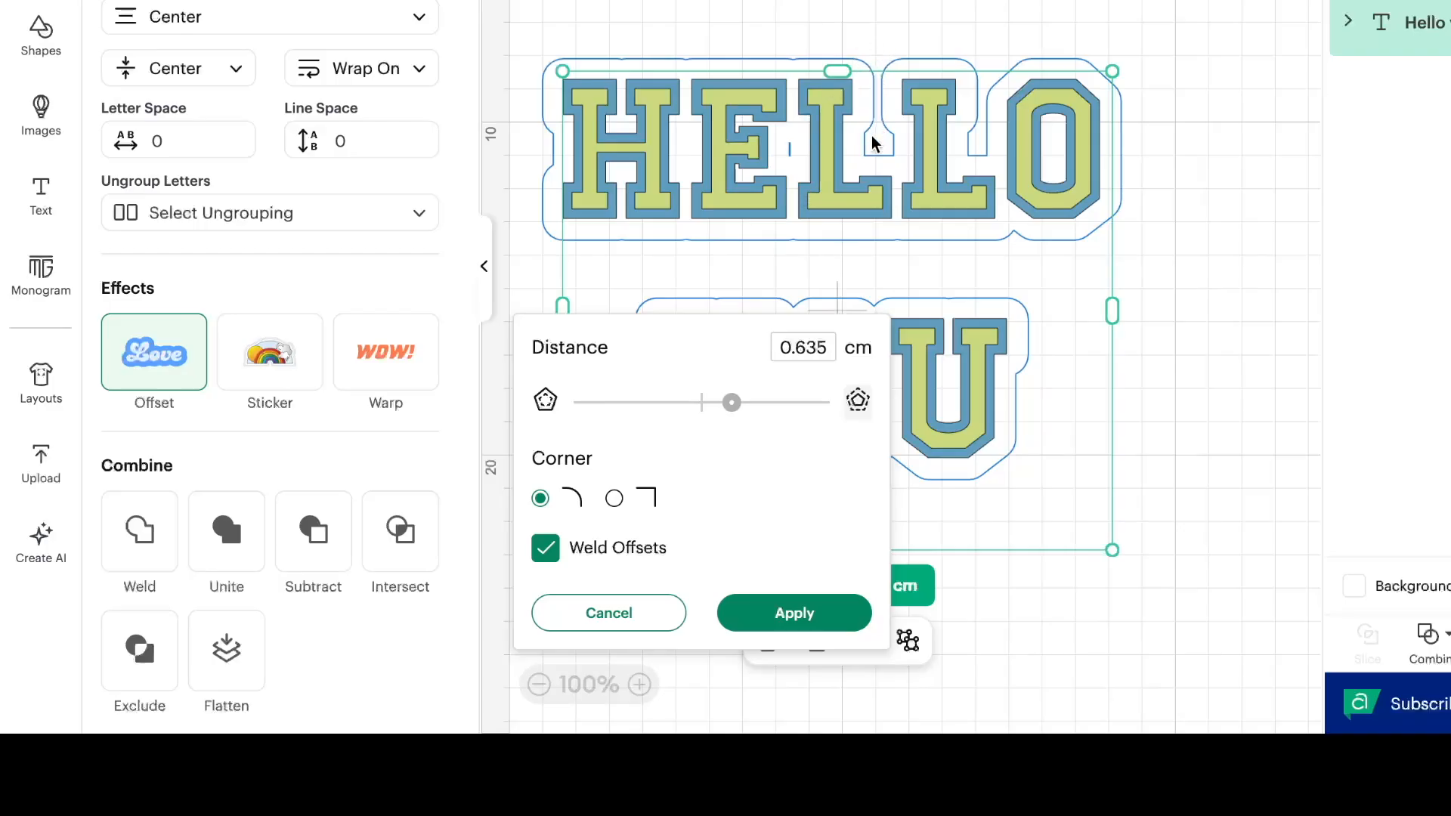
mouse_move(732, 405)
mouse_down()
mouse_move(666, 406)
mouse_move(749, 406)
mouse_move(716, 406)
mouse_up()
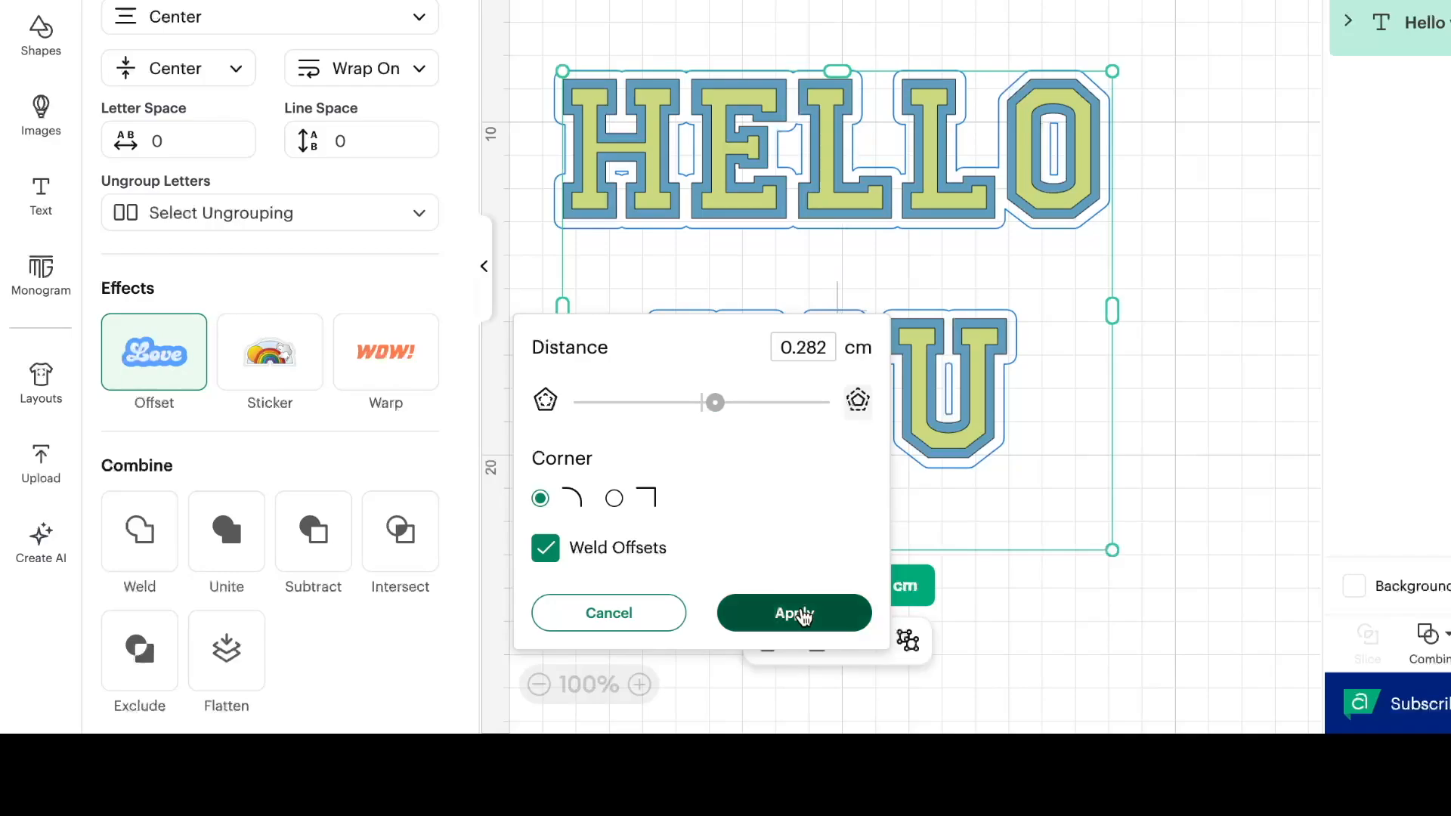
click(813, 611)
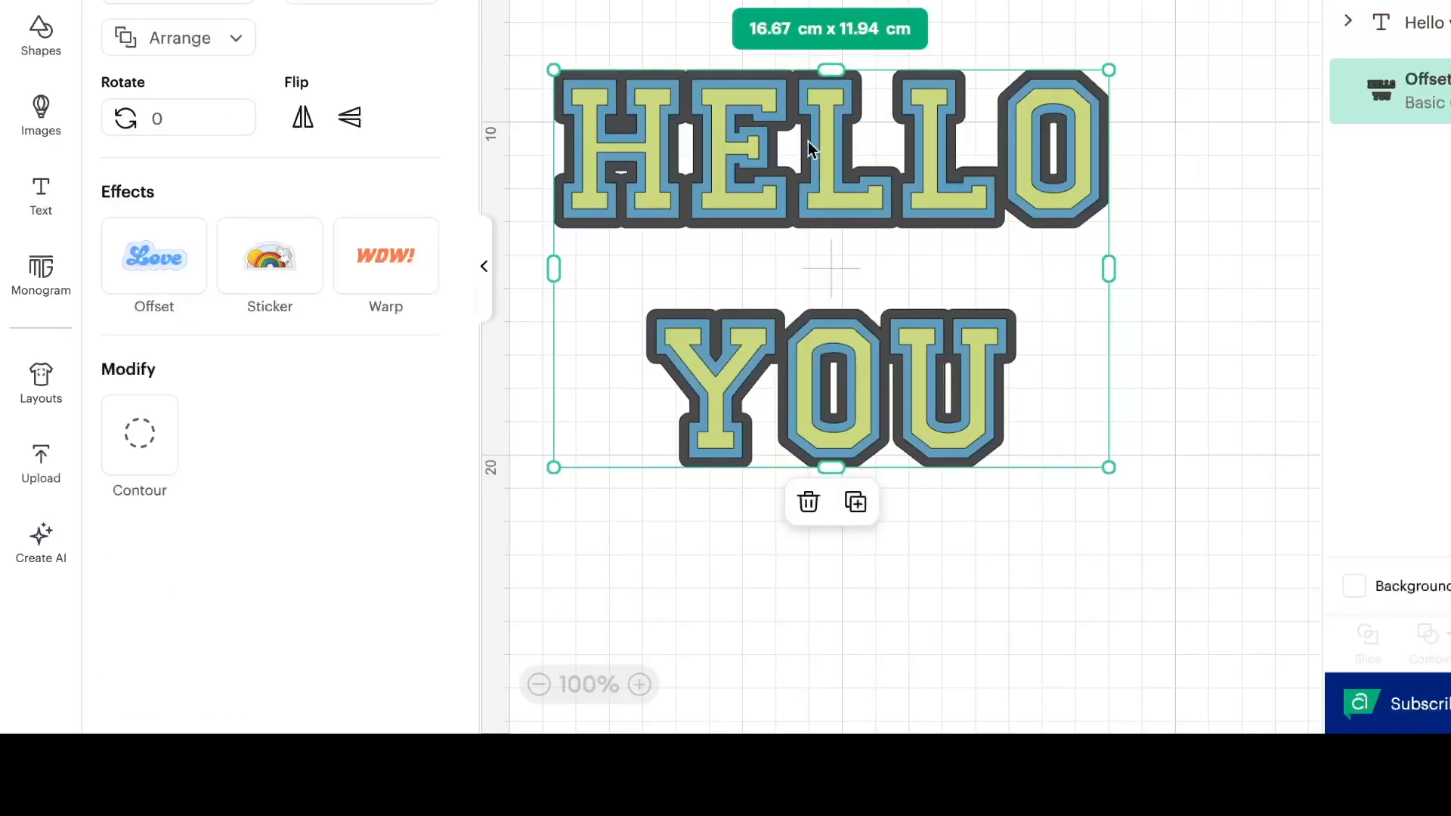
Undo the offset around the "HELLO YOU" text and select the text again.
key(ctrl+z)
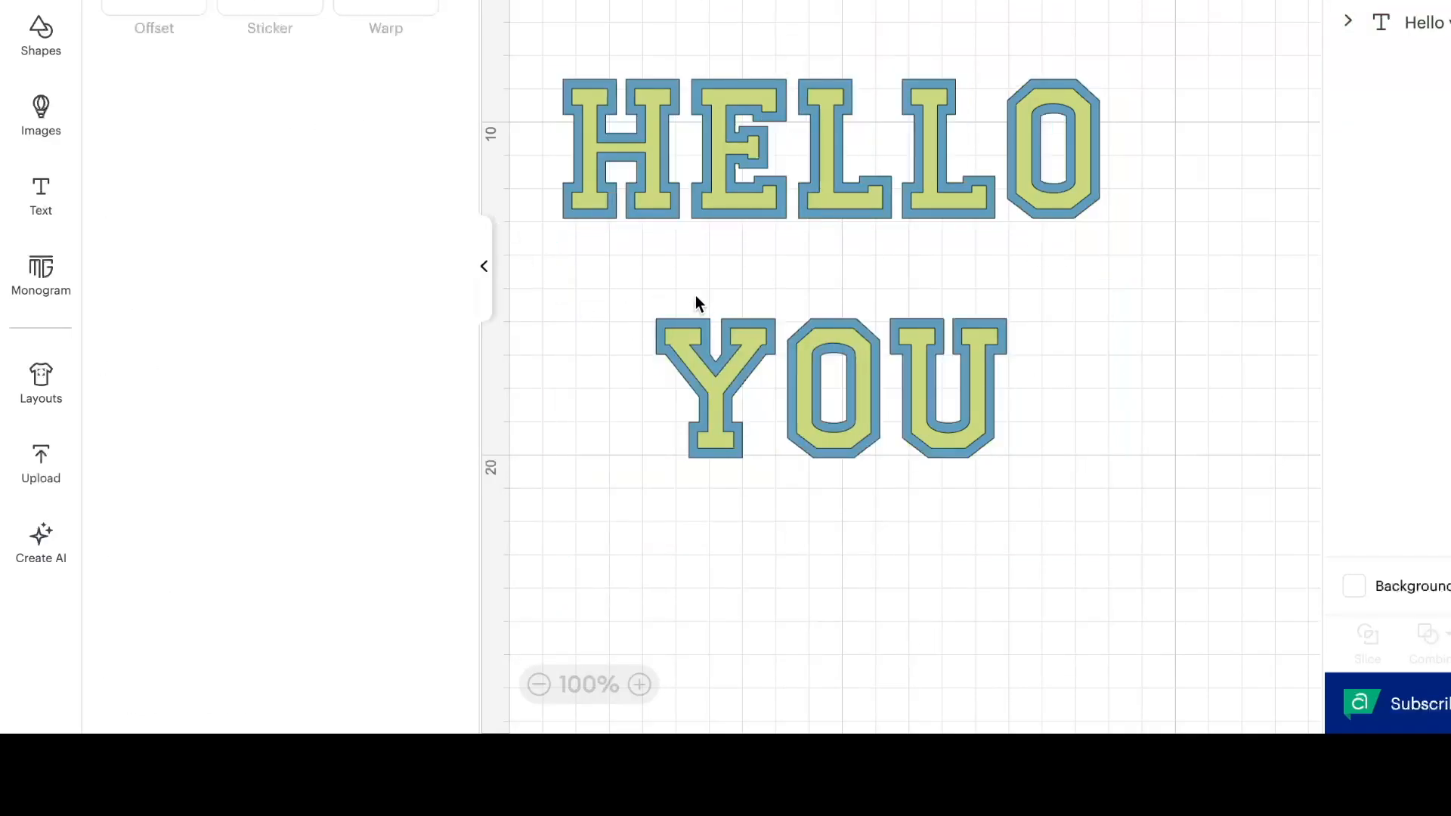
click(732, 166)
scroll(278, 491, down, 5)
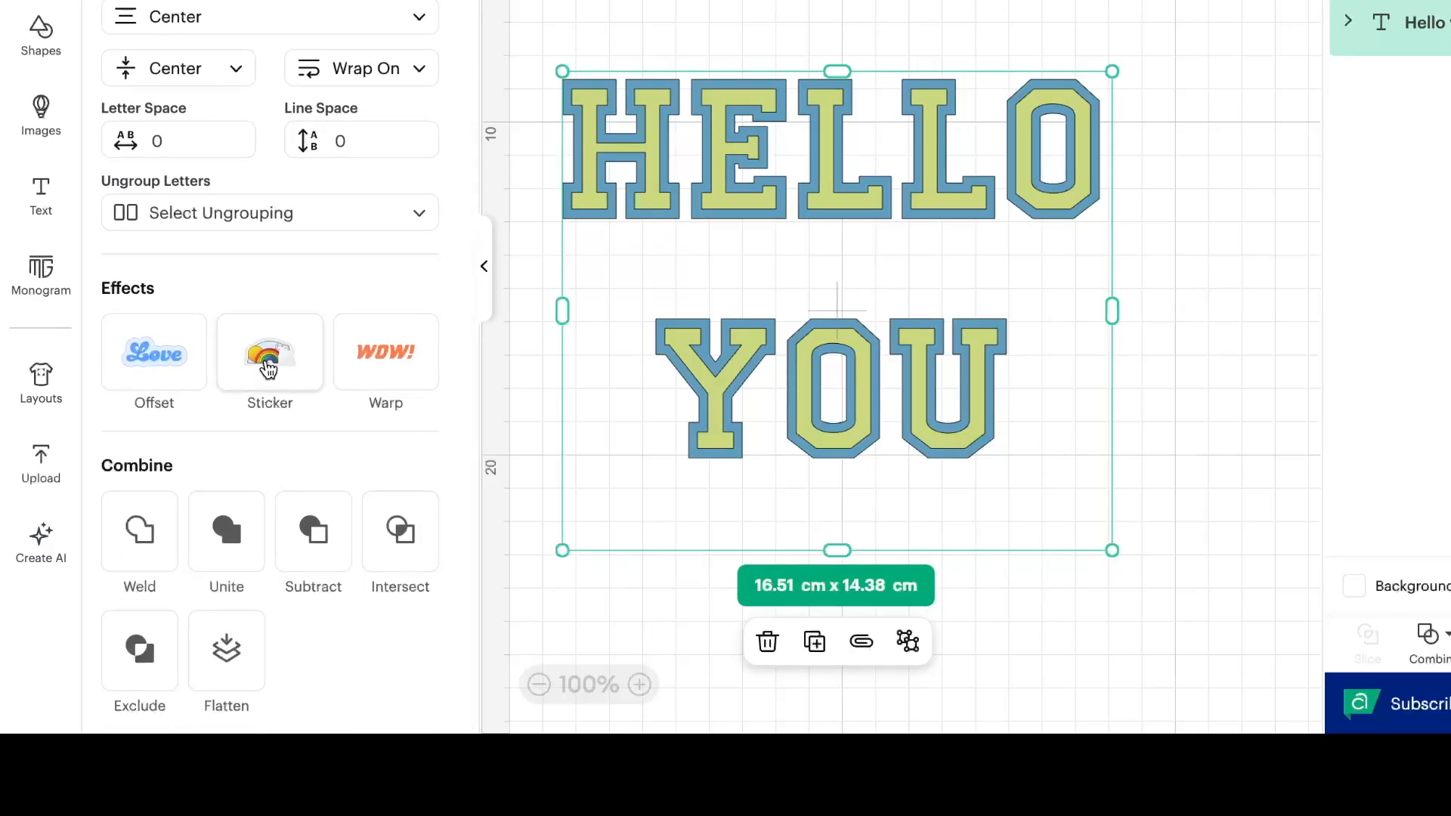
Apply warp style 6 to the "HELLO YOU" text, keeping the warp options clear of the design.
click(363, 366)
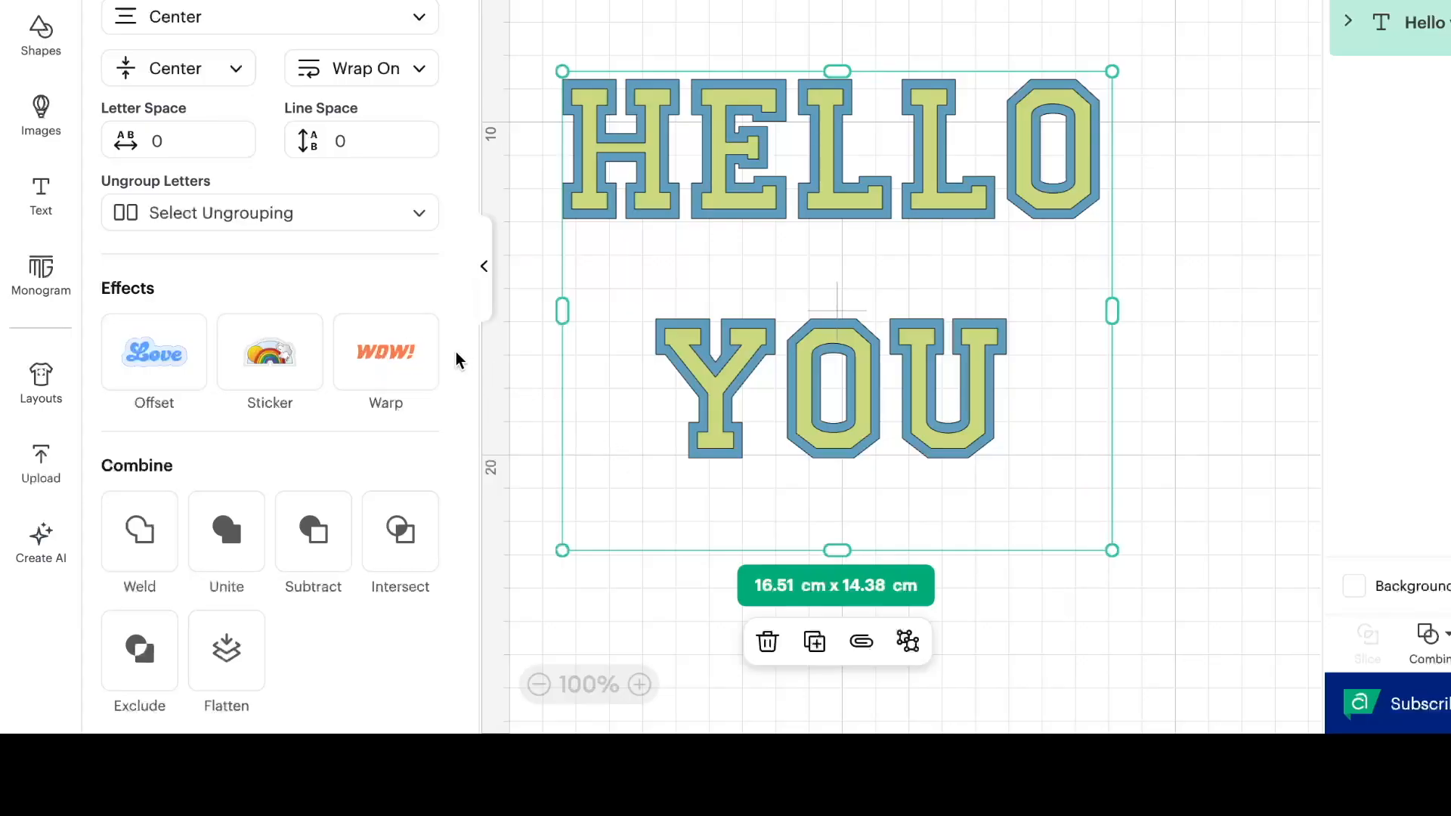
click(403, 362)
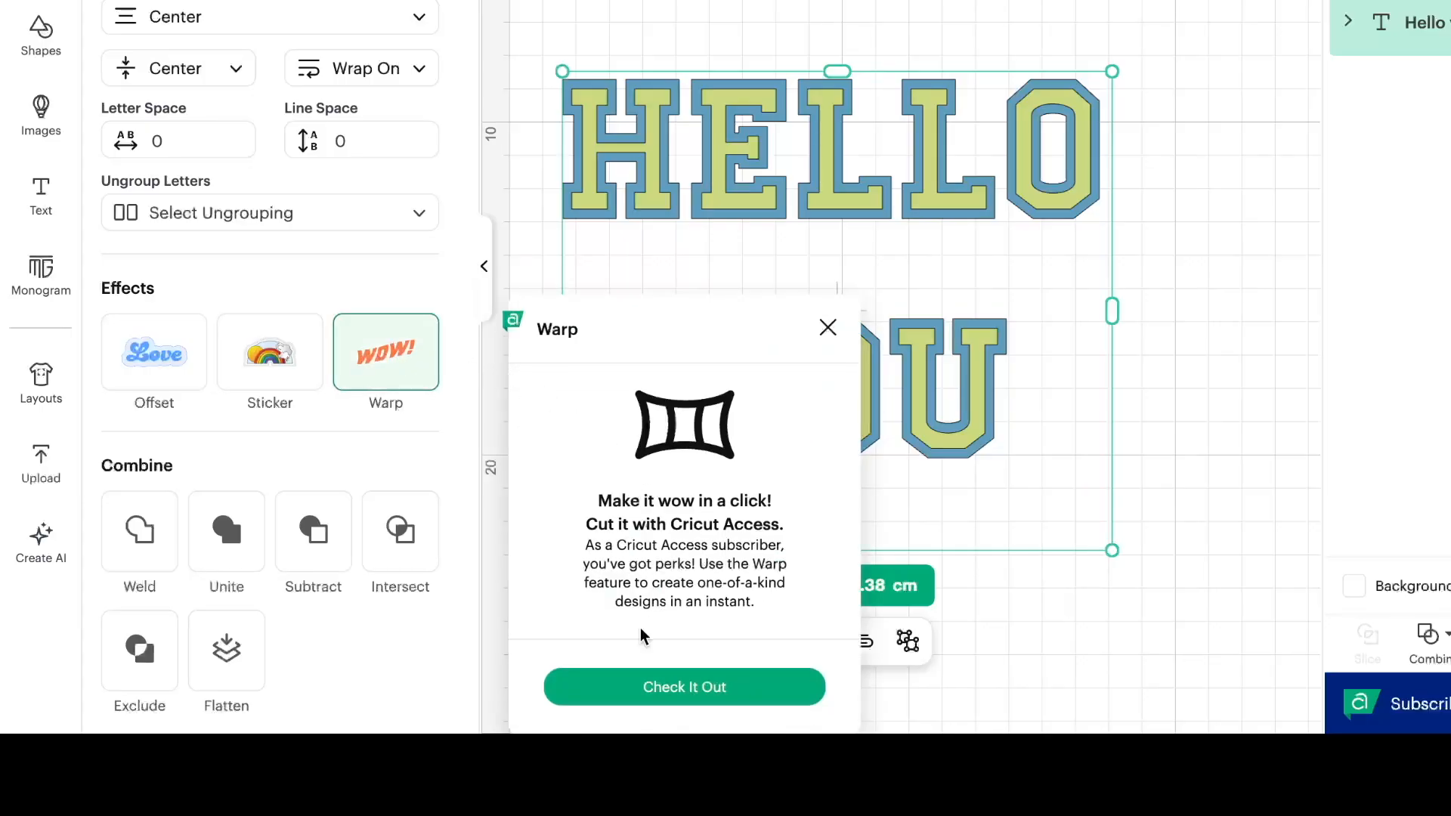
click(672, 688)
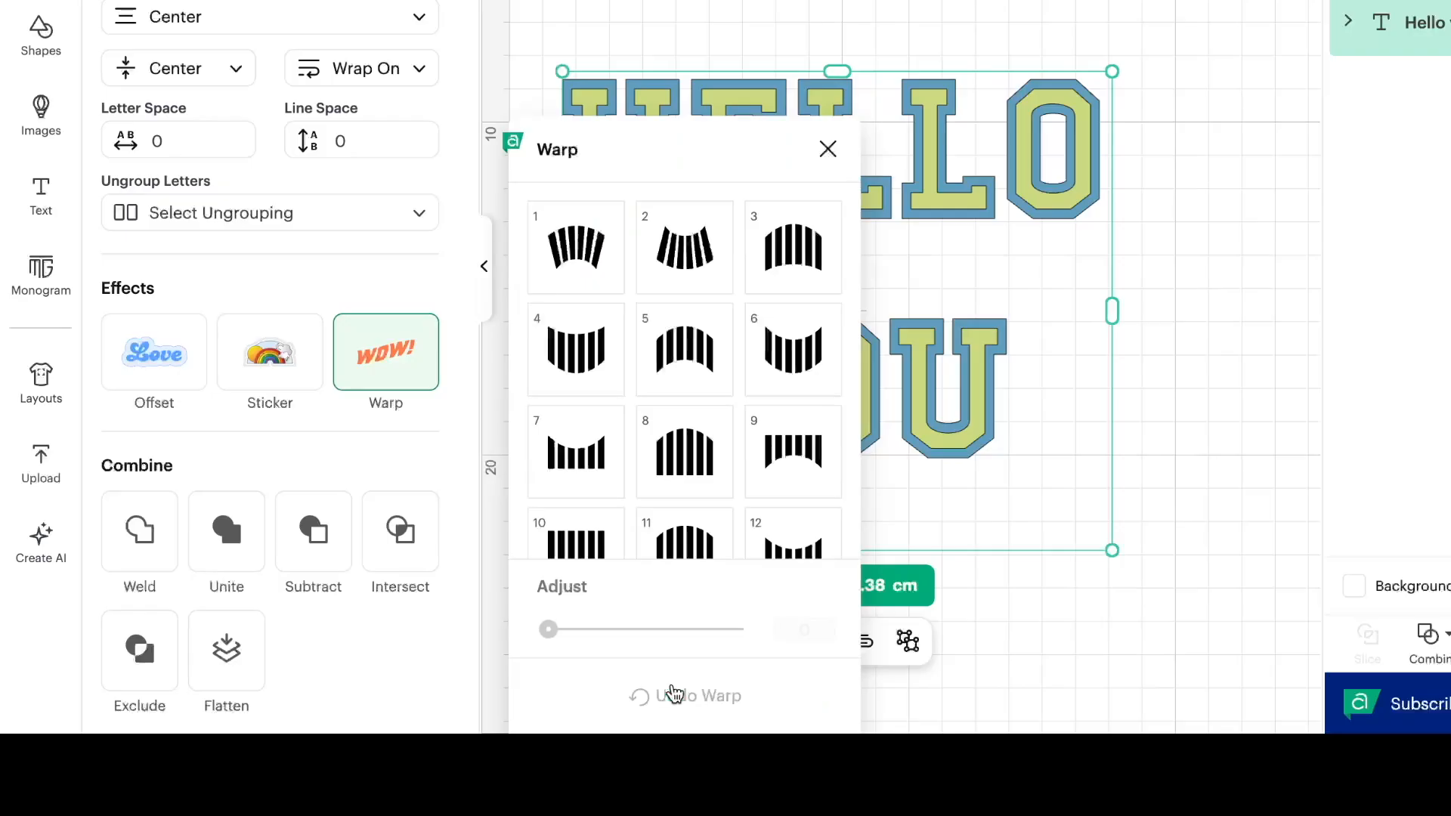
drag(638, 156, 269, 0)
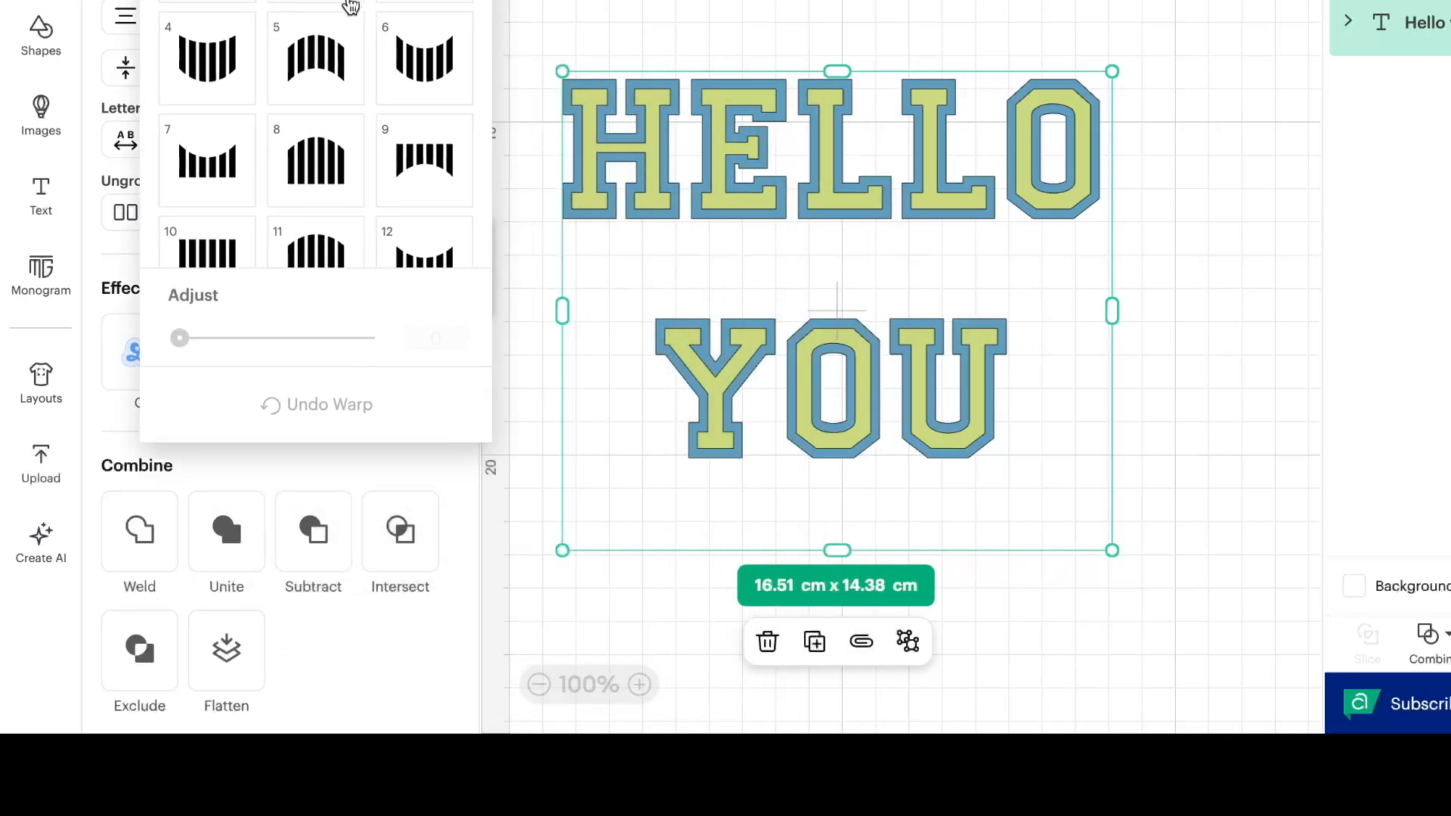
click(329, 61)
click(397, 68)
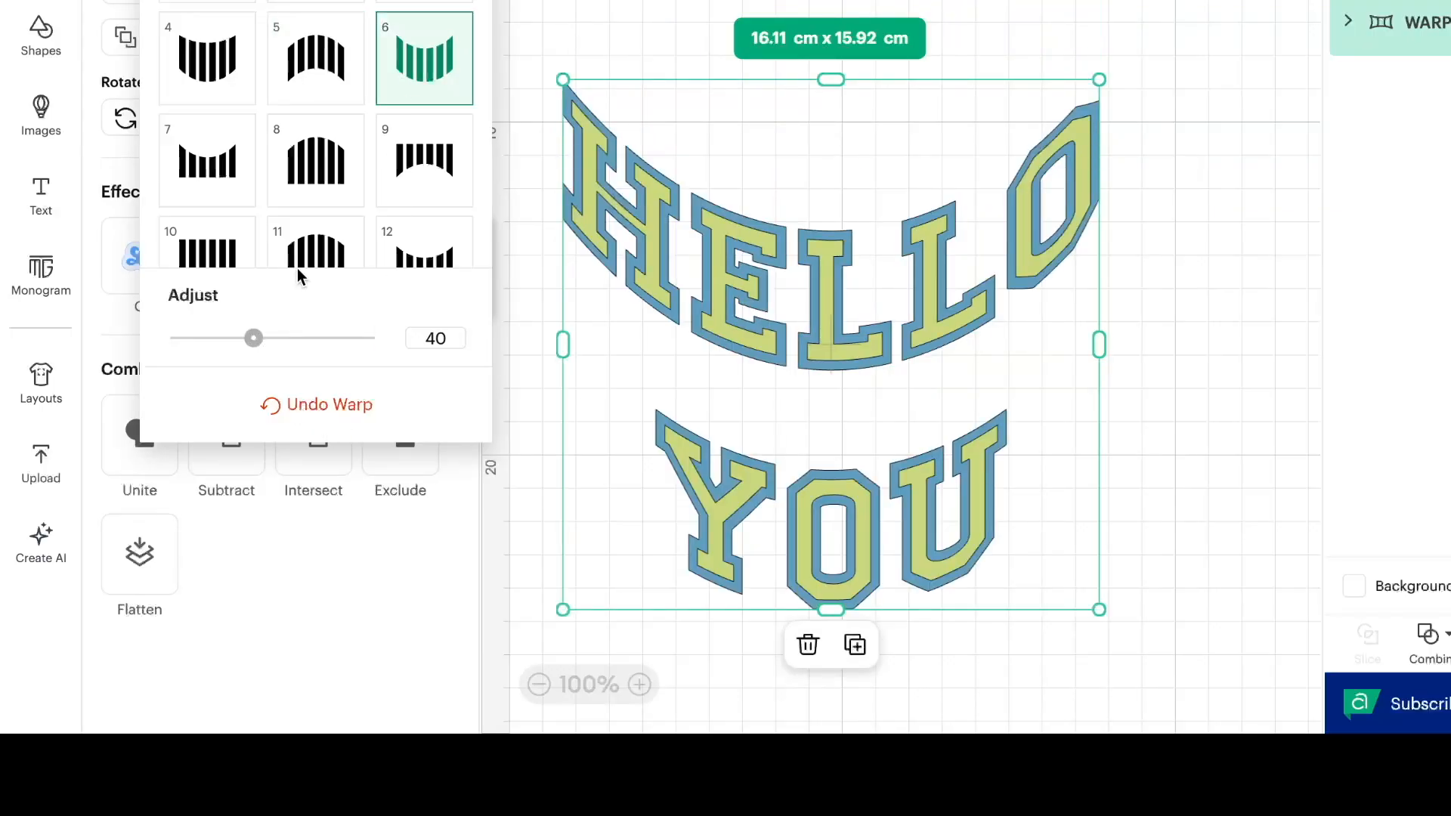
Try warp style 12 on the "HELLO YOU" text with an adjustment of 0 and remove the warp.
scroll(348, 236, down, 5)
scroll(350, 236, down, 4)
scroll(349, 238, up, 8)
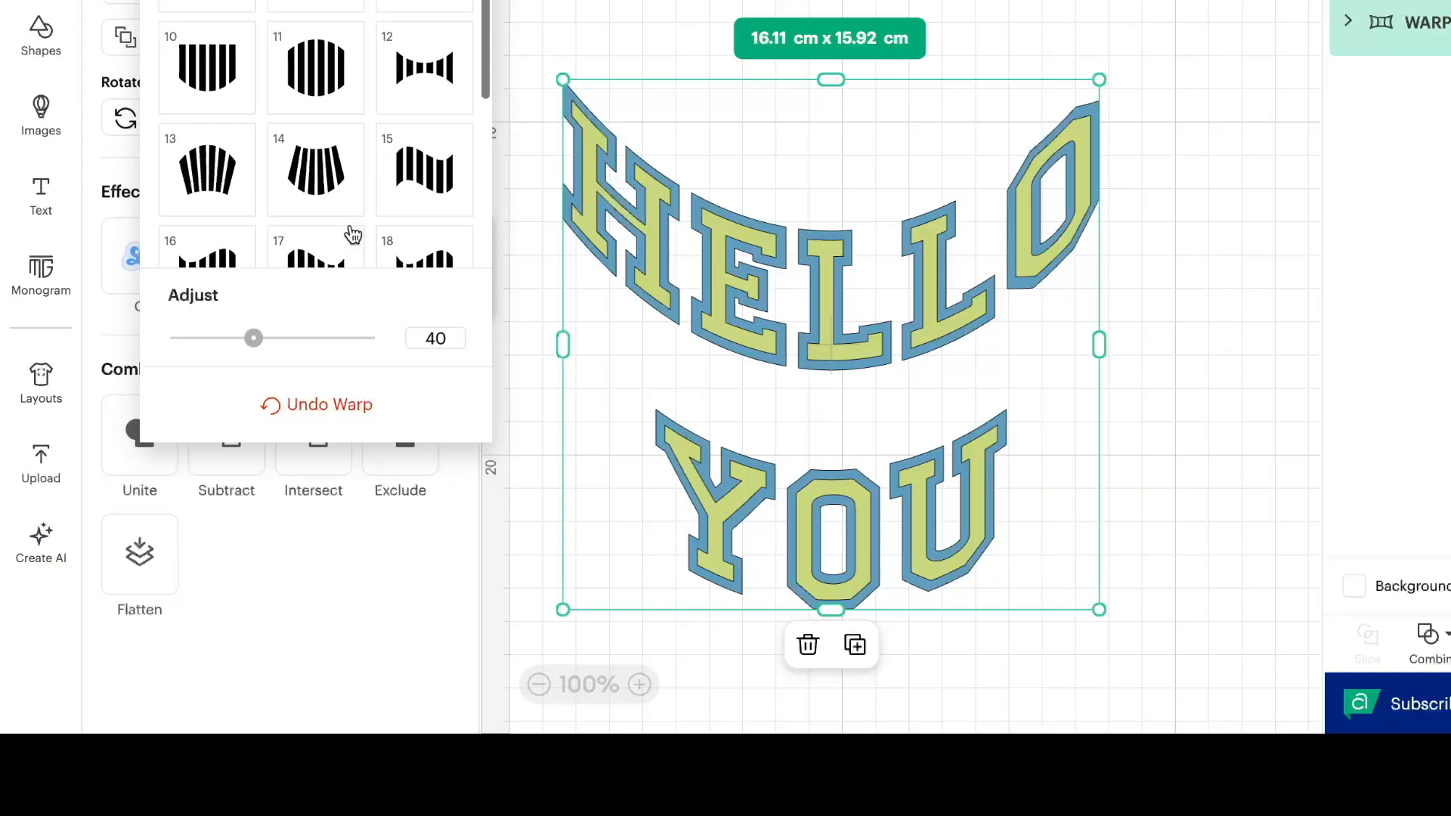
scroll(349, 238, up, 2)
click(433, 151)
drag(310, 346, 176, 340)
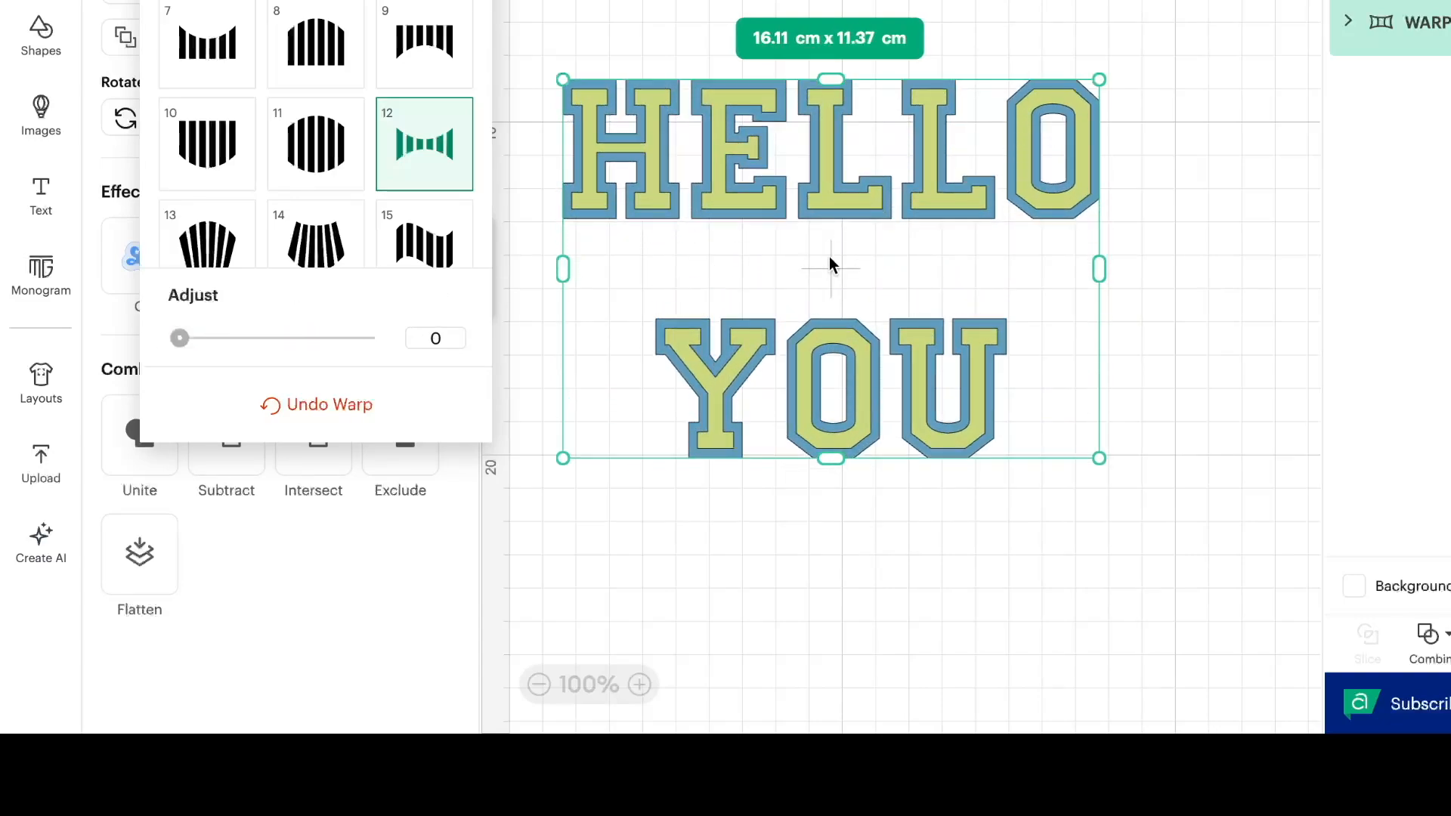
click(321, 402)
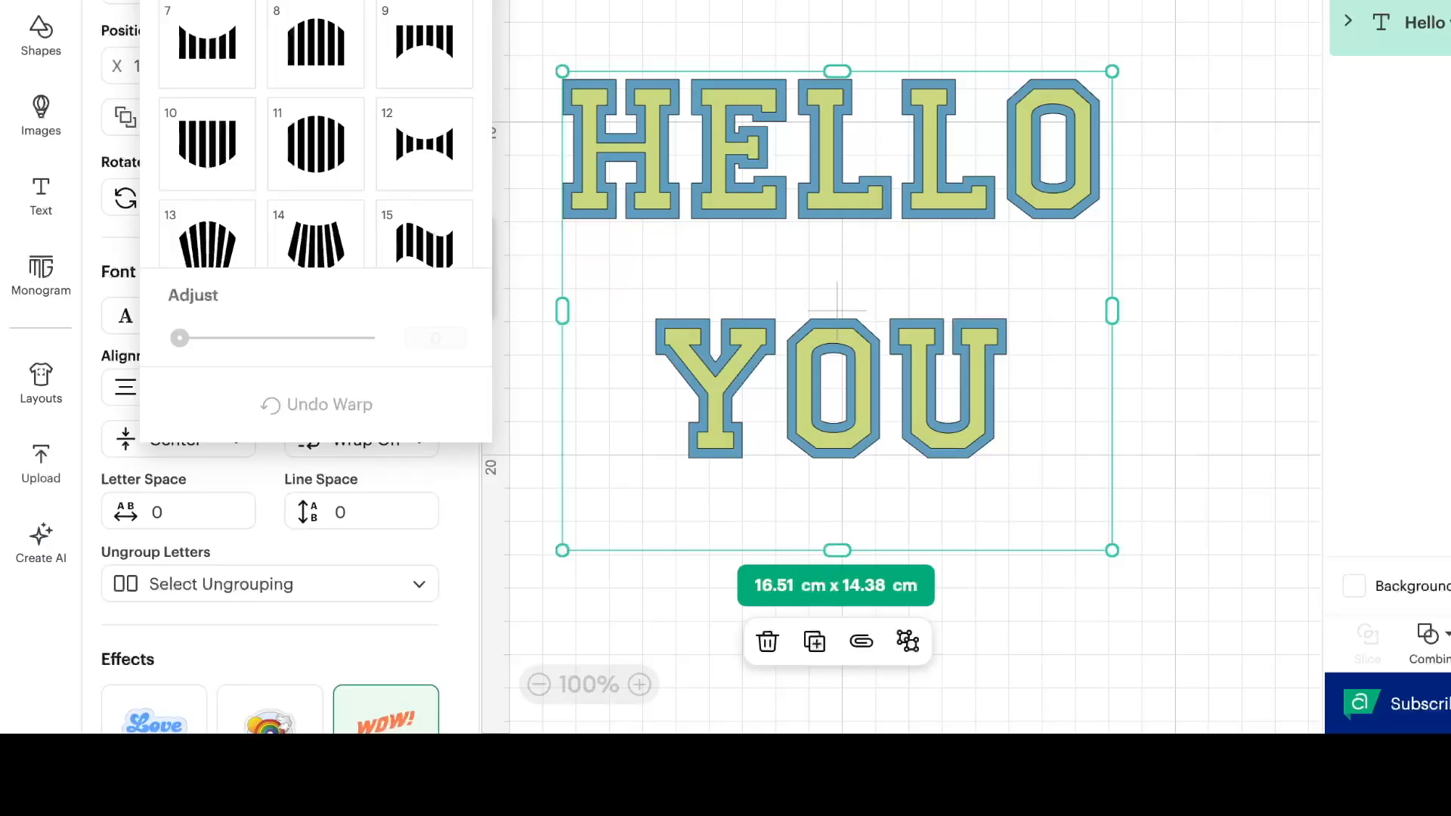
Collapse the editing options and move the pink heart beside "YOU", just below the end of "HELLO".
scroll(447, 510, down, 5)
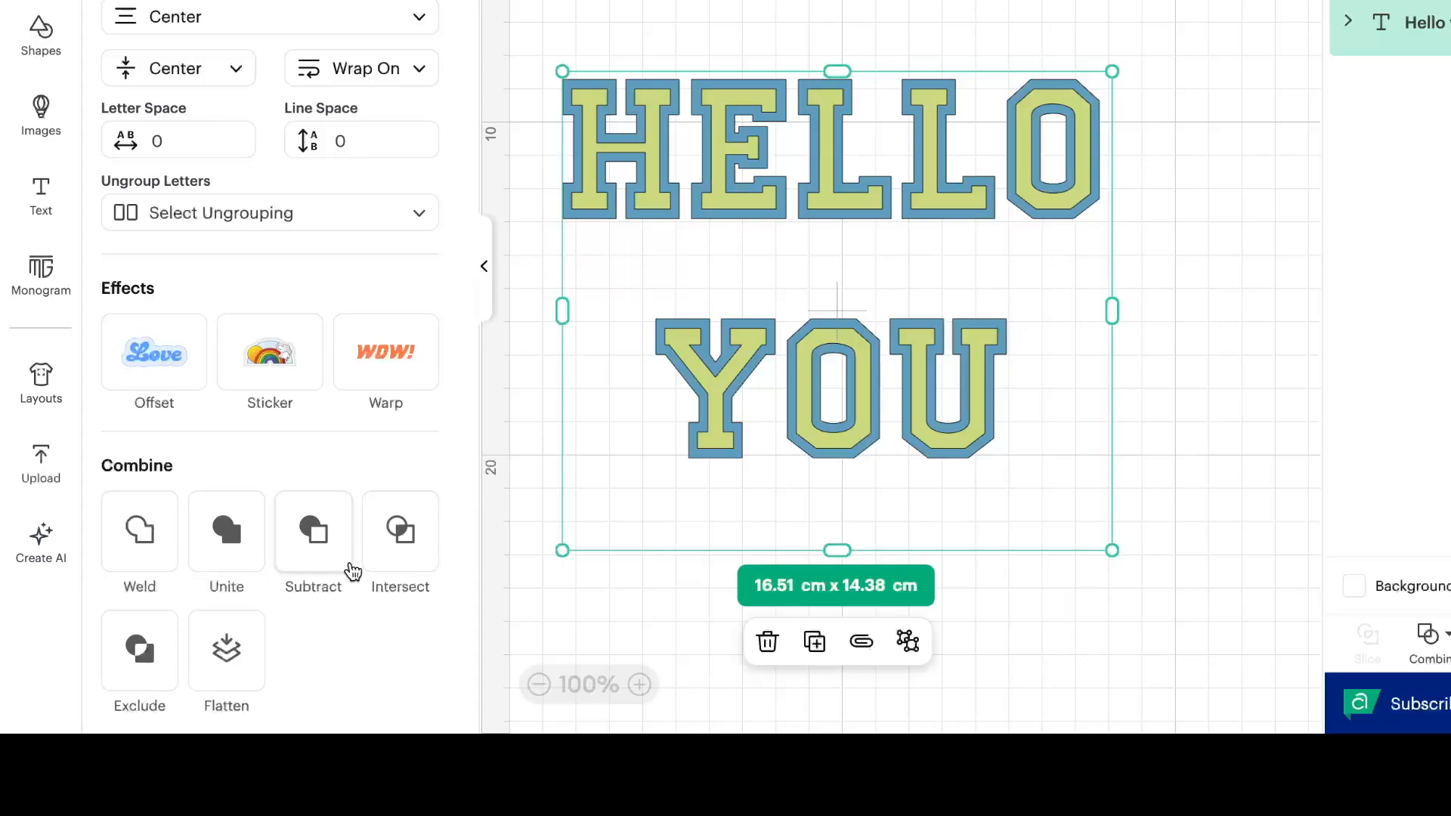
click(488, 268)
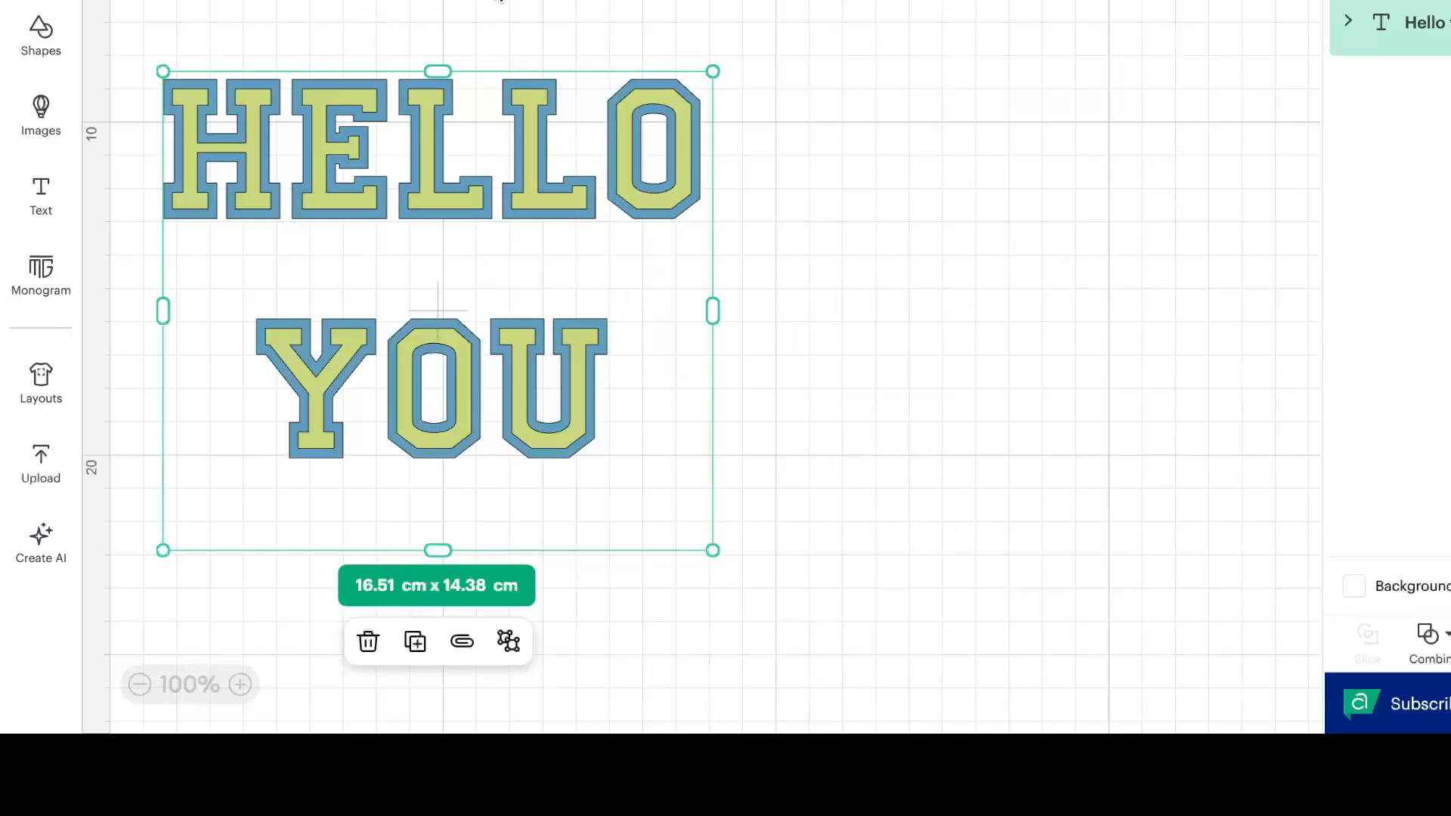
drag(734, 6, 694, 350)
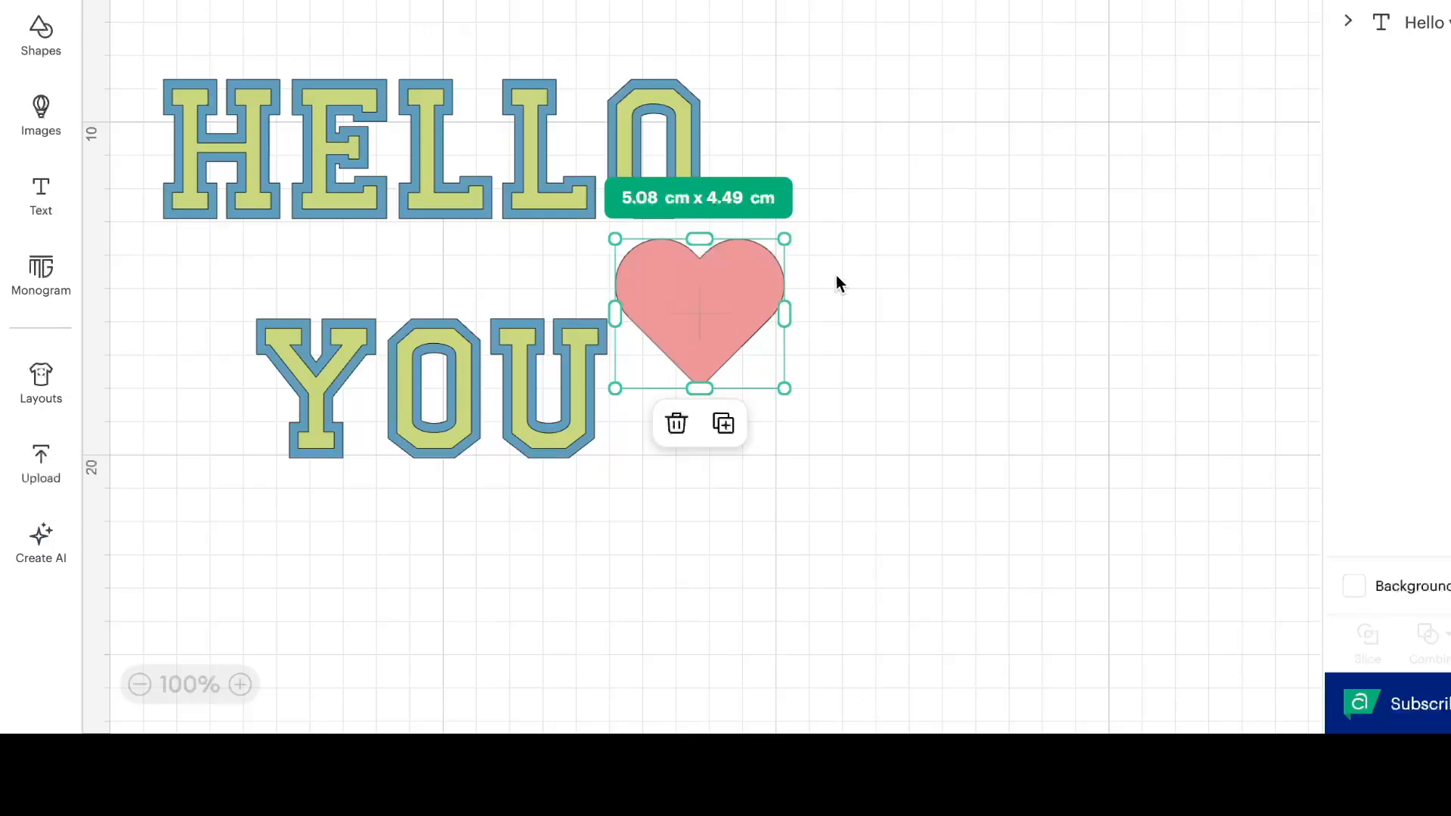
Select the "HELLO YOU" text and shift it slightly towards the heart.
click(989, 249)
click(552, 171)
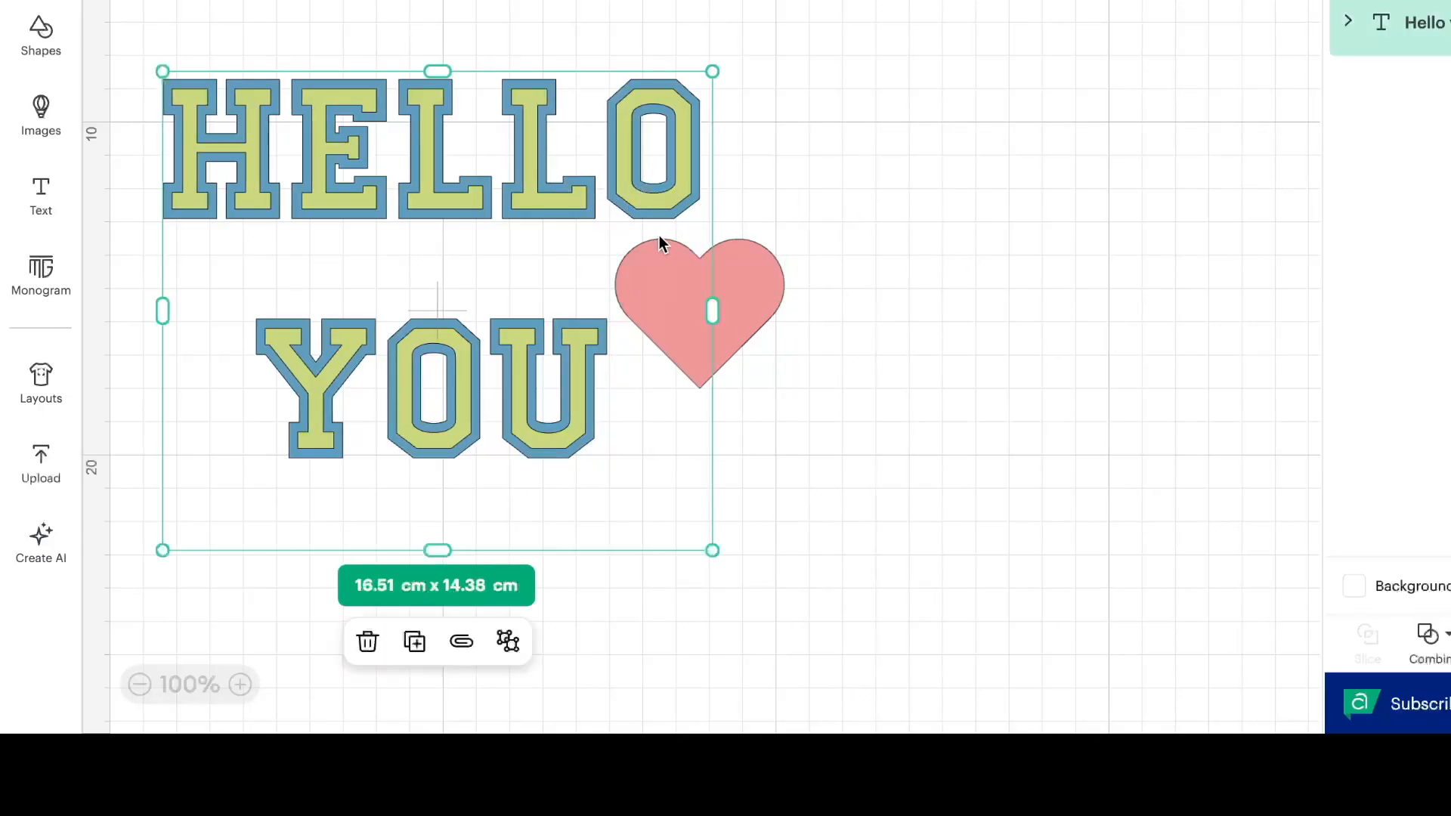
drag(686, 228, 733, 201)
drag(723, 292, 668, 310)
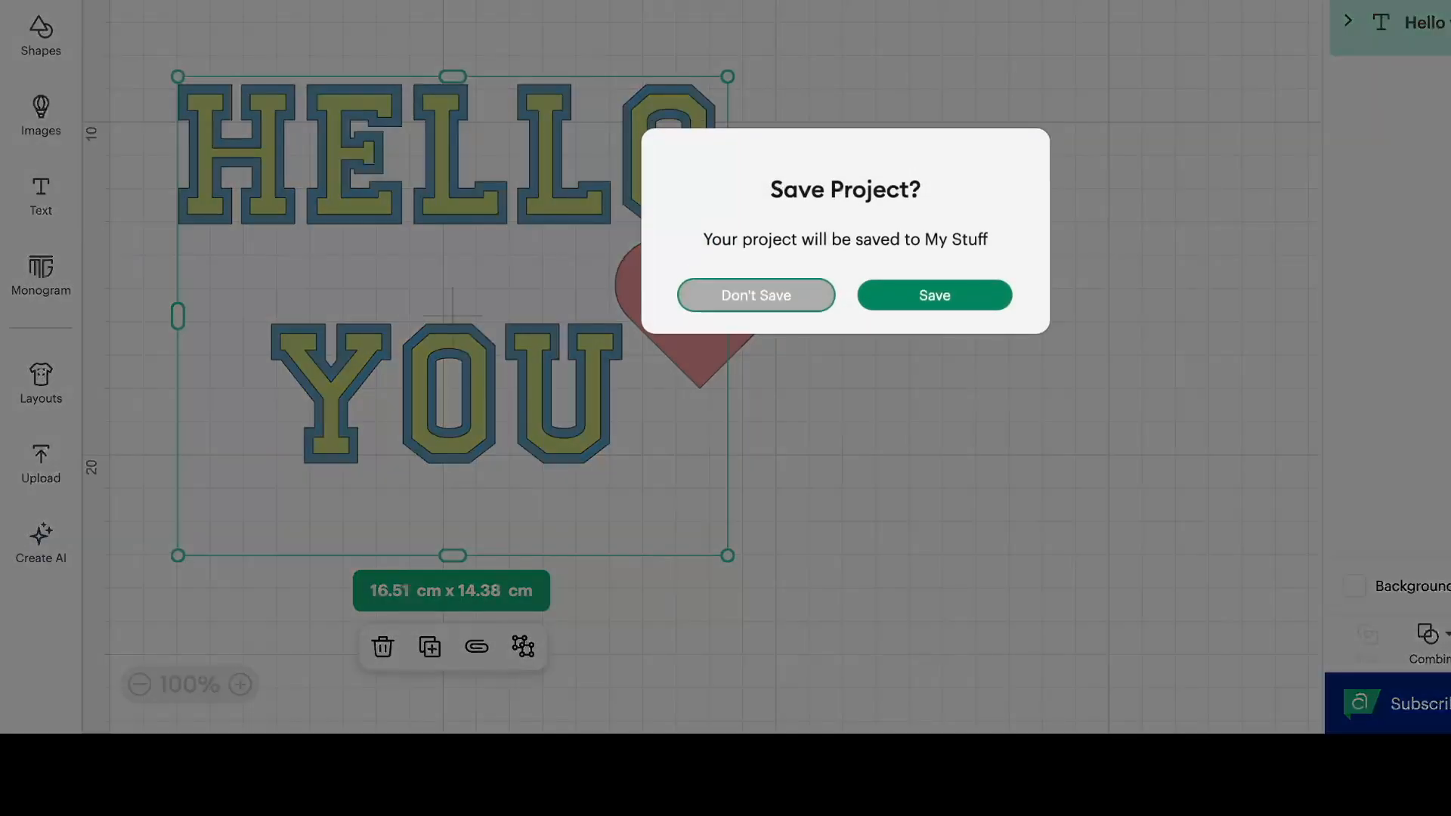
Continue to the mat preview without saving the project and view the green, blue and pink mats.
click(772, 301)
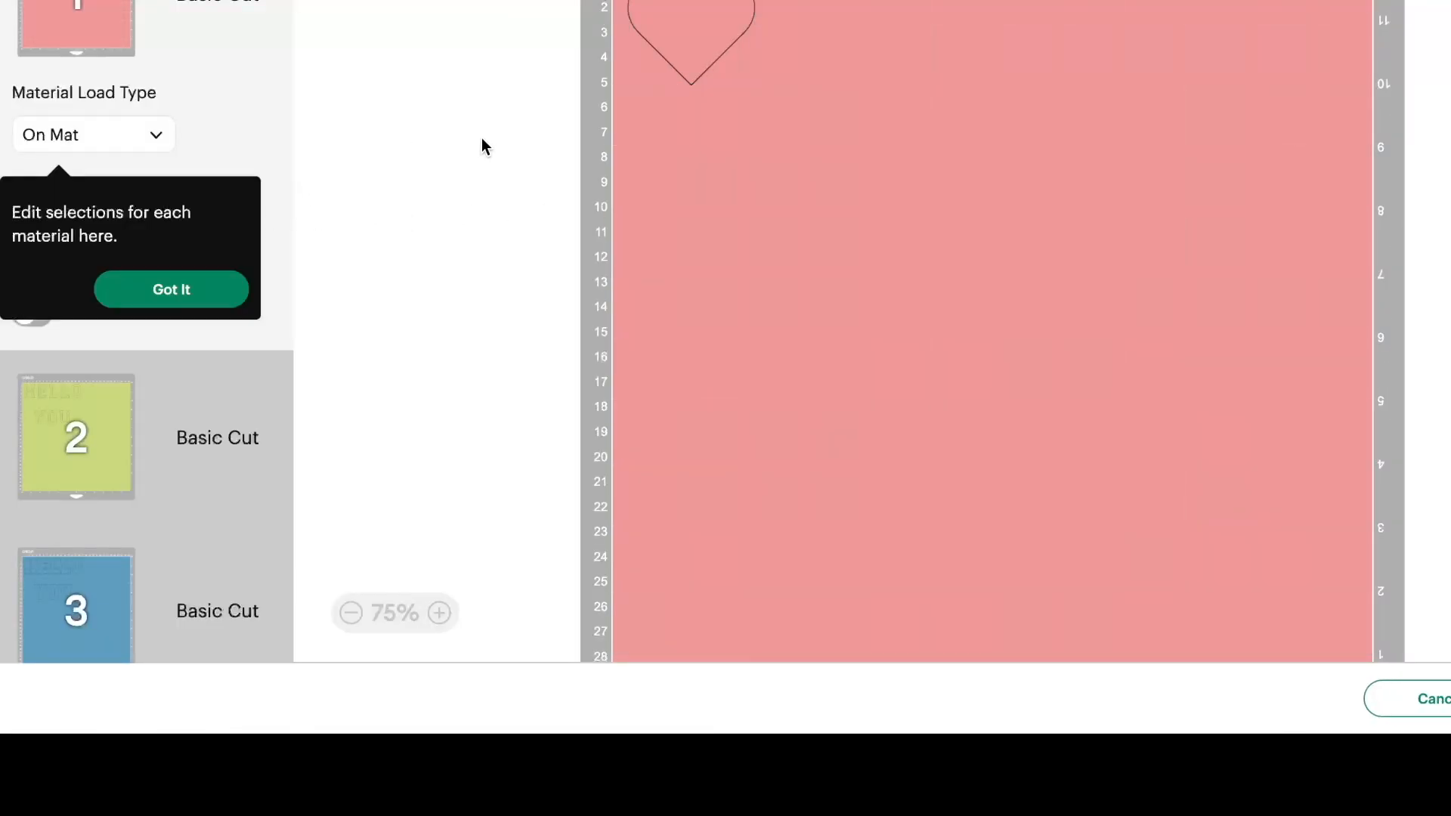
click(185, 289)
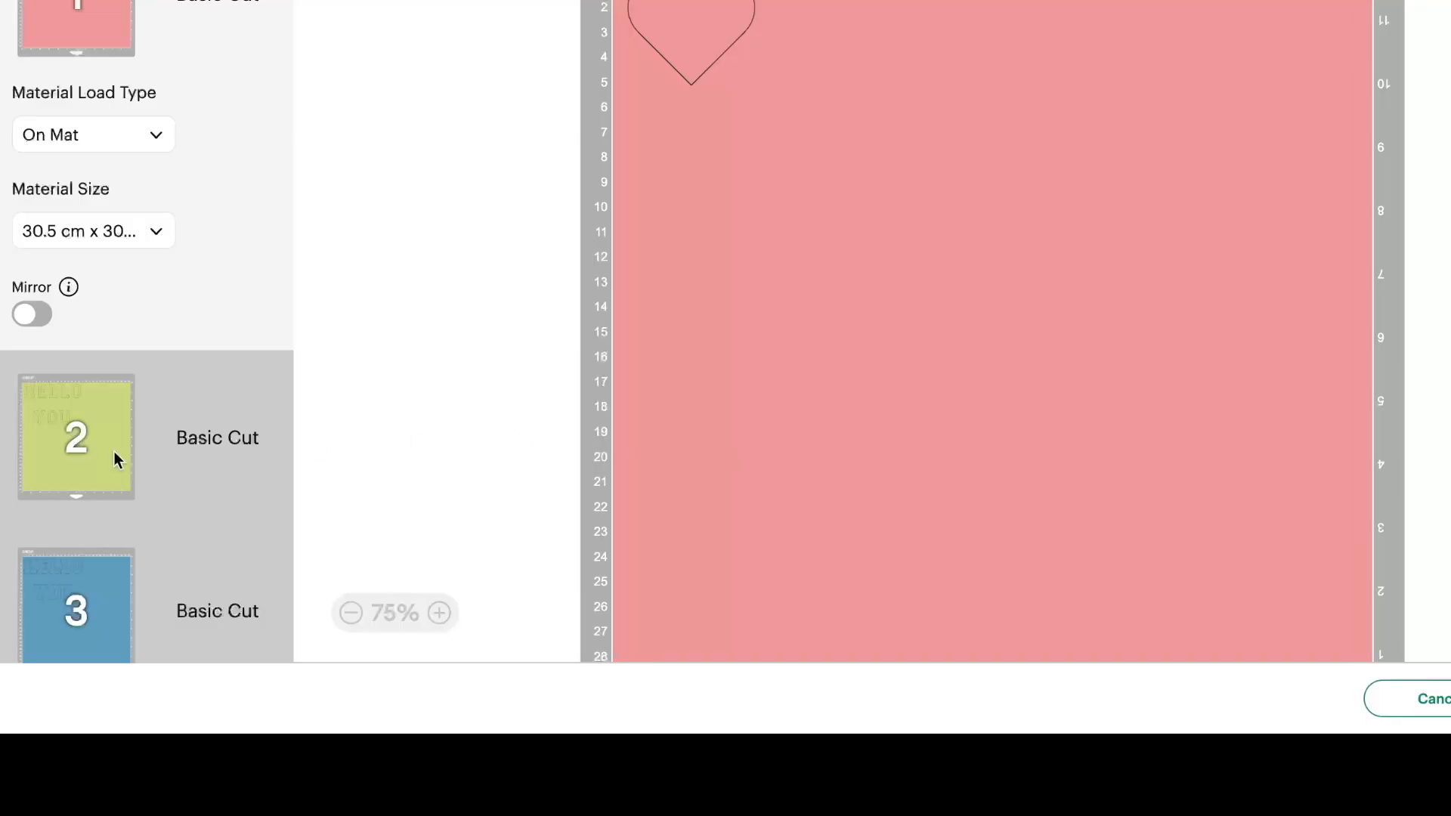
click(67, 461)
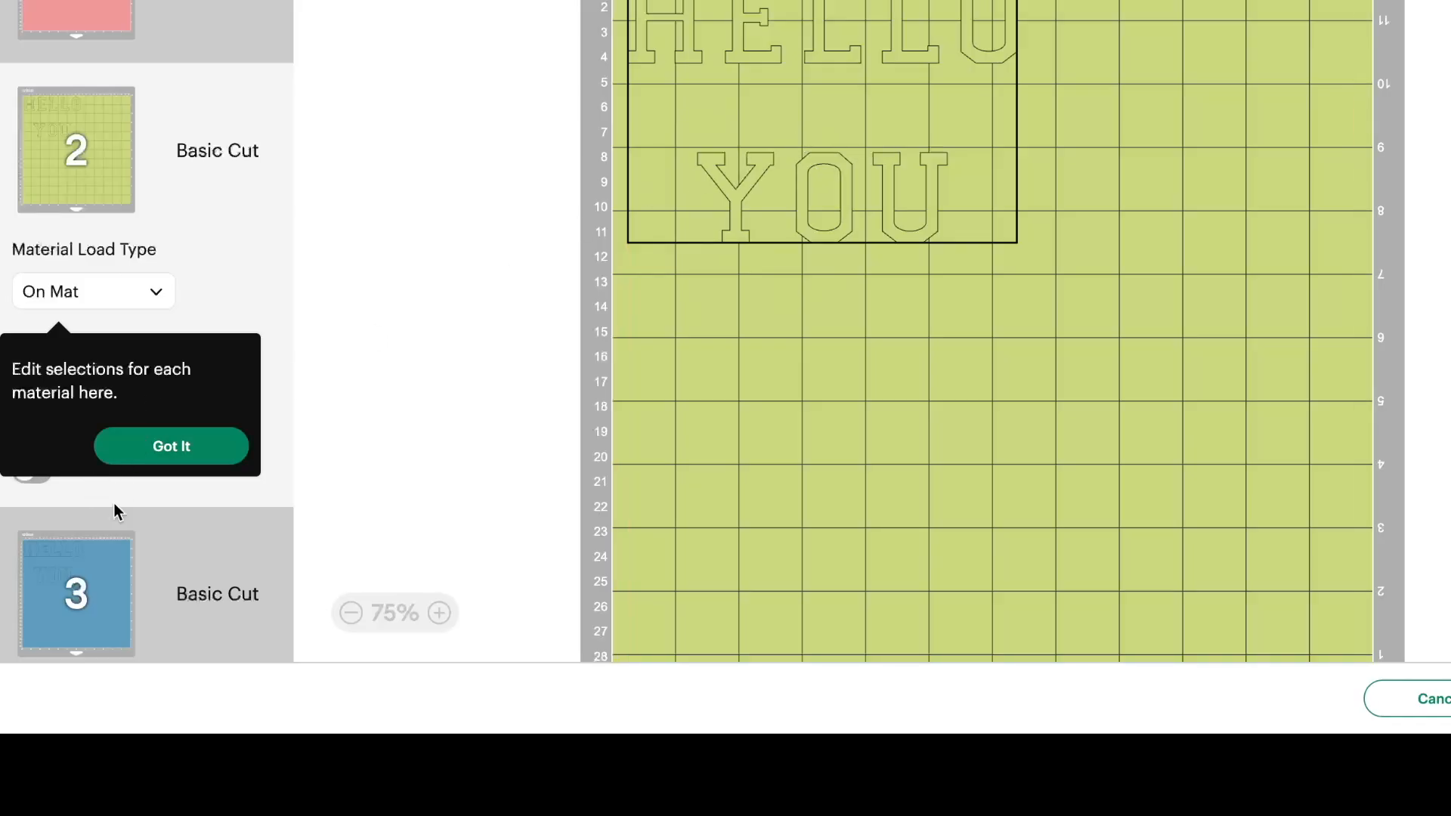
click(92, 600)
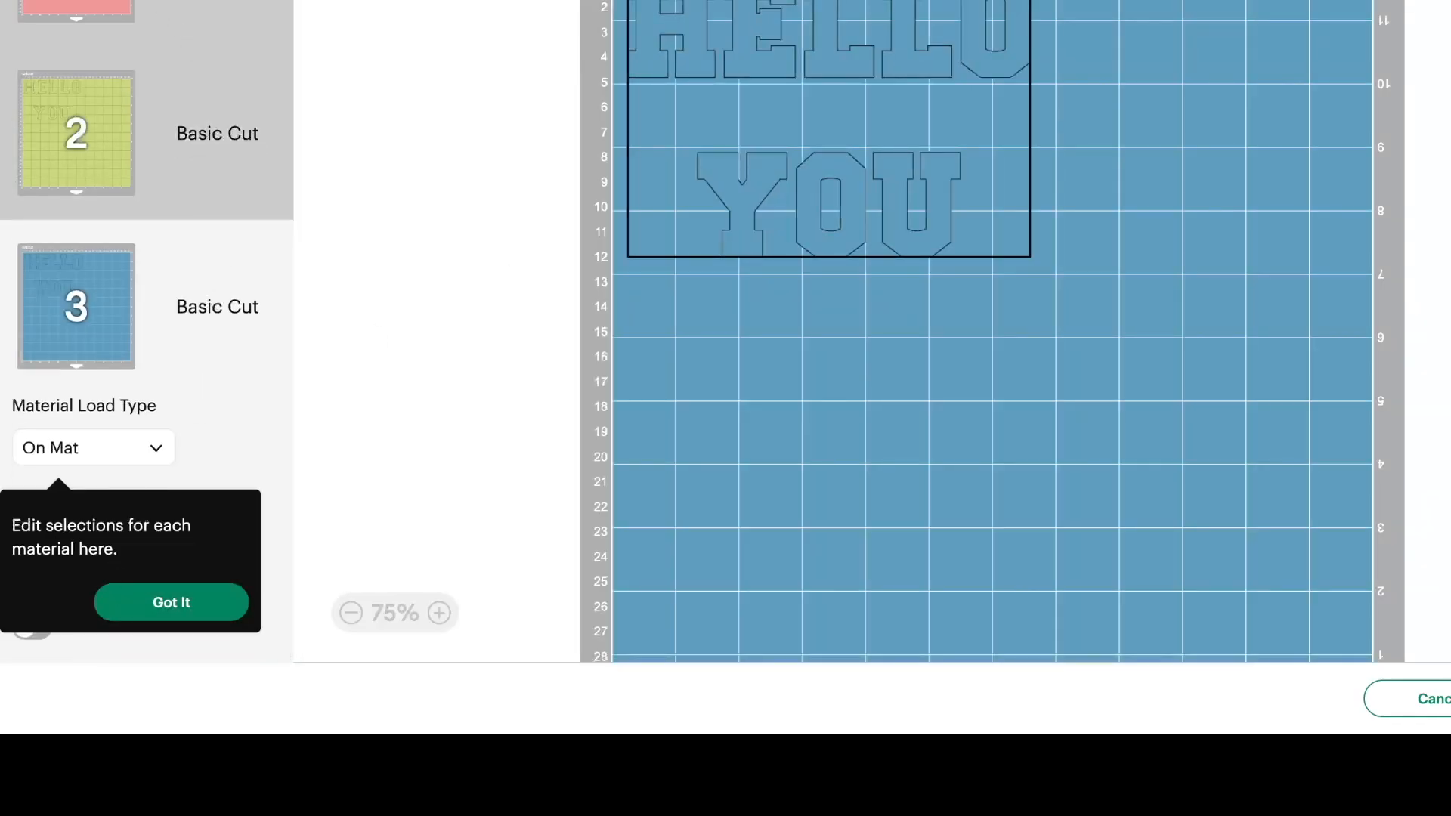
click(77, 6)
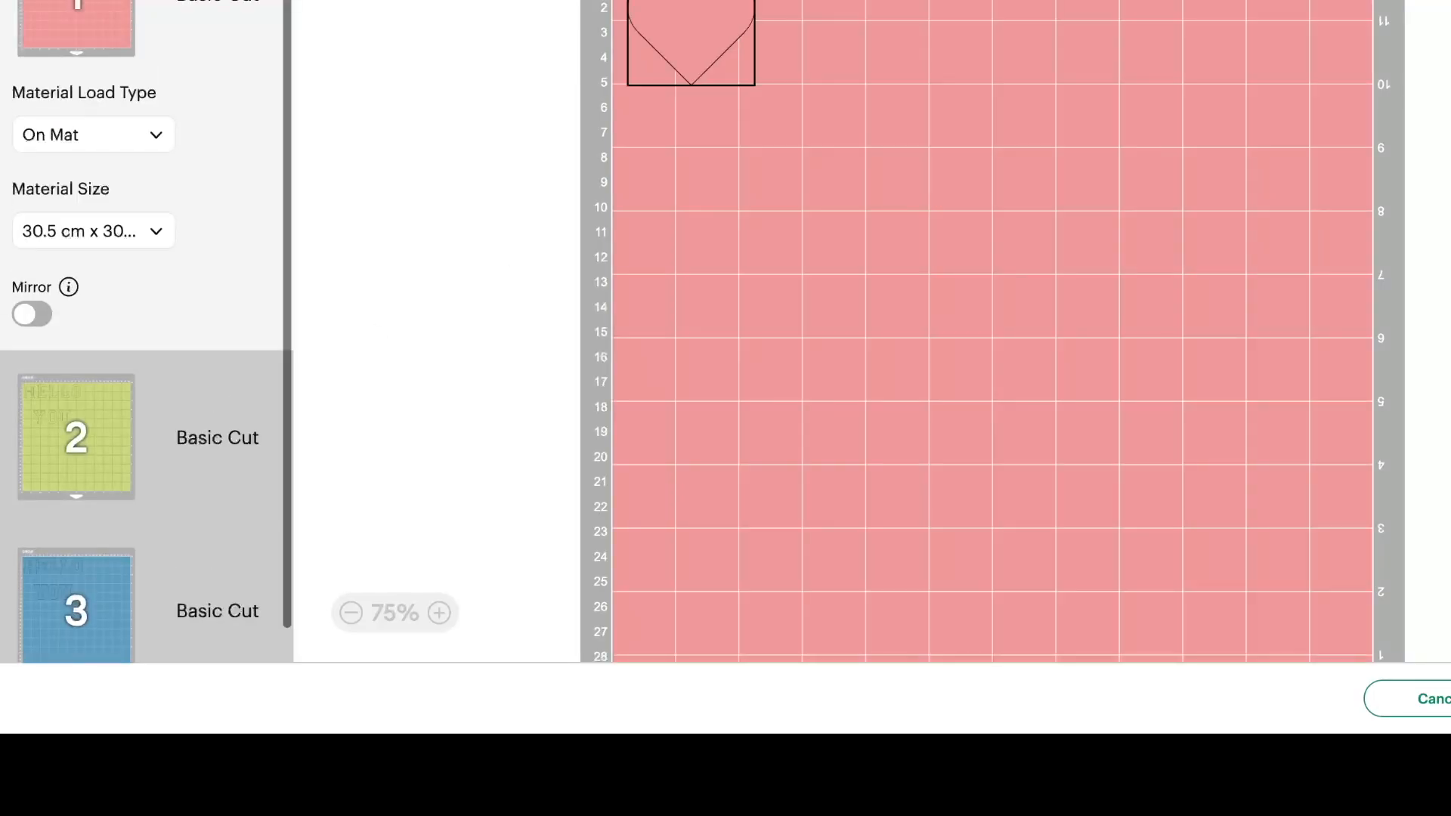
Set the pink heart mat's material size to 29.7 cm x 42.0 cm (A3) and inspect the mat's full area.
click(142, 150)
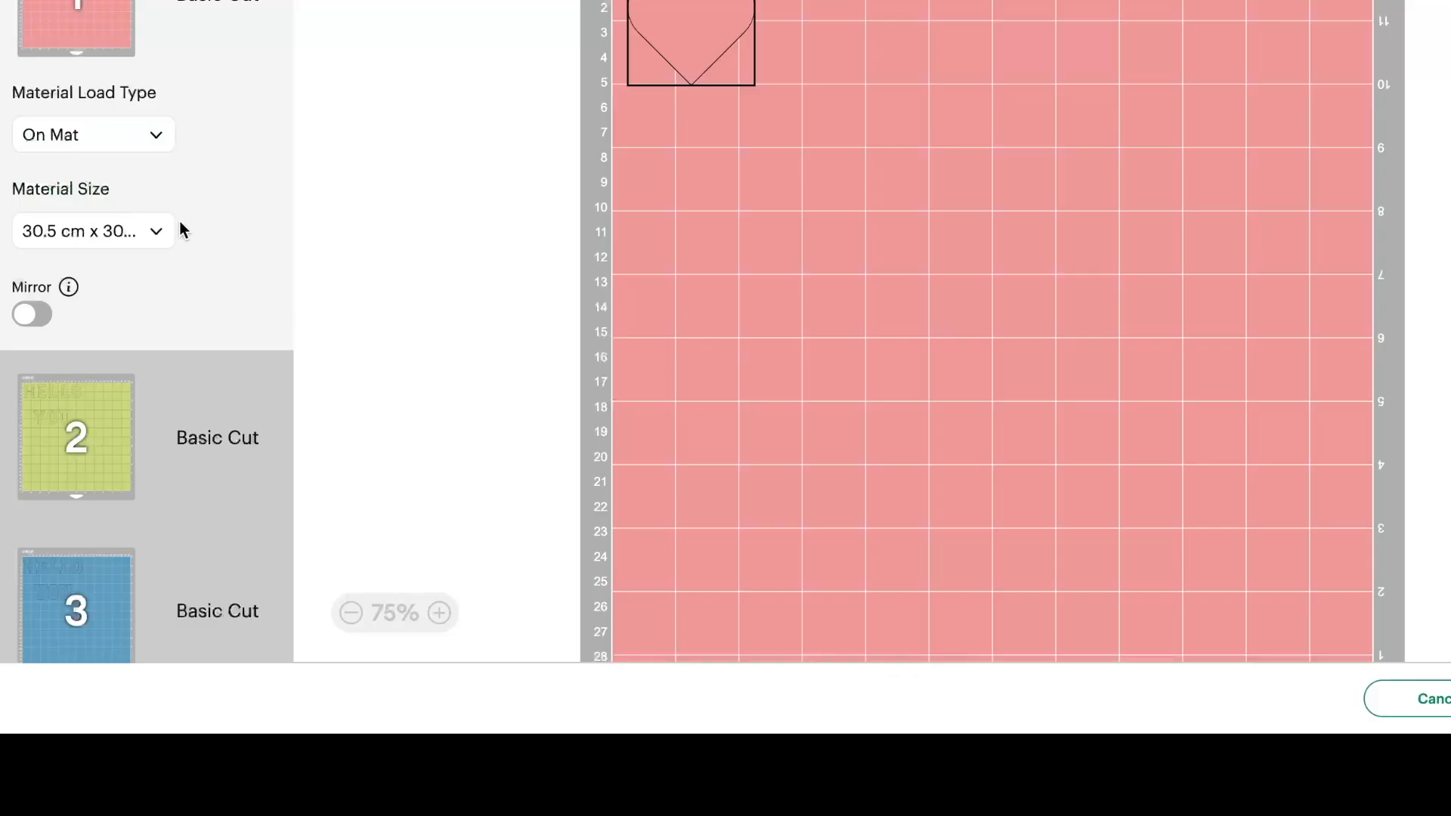
click(152, 233)
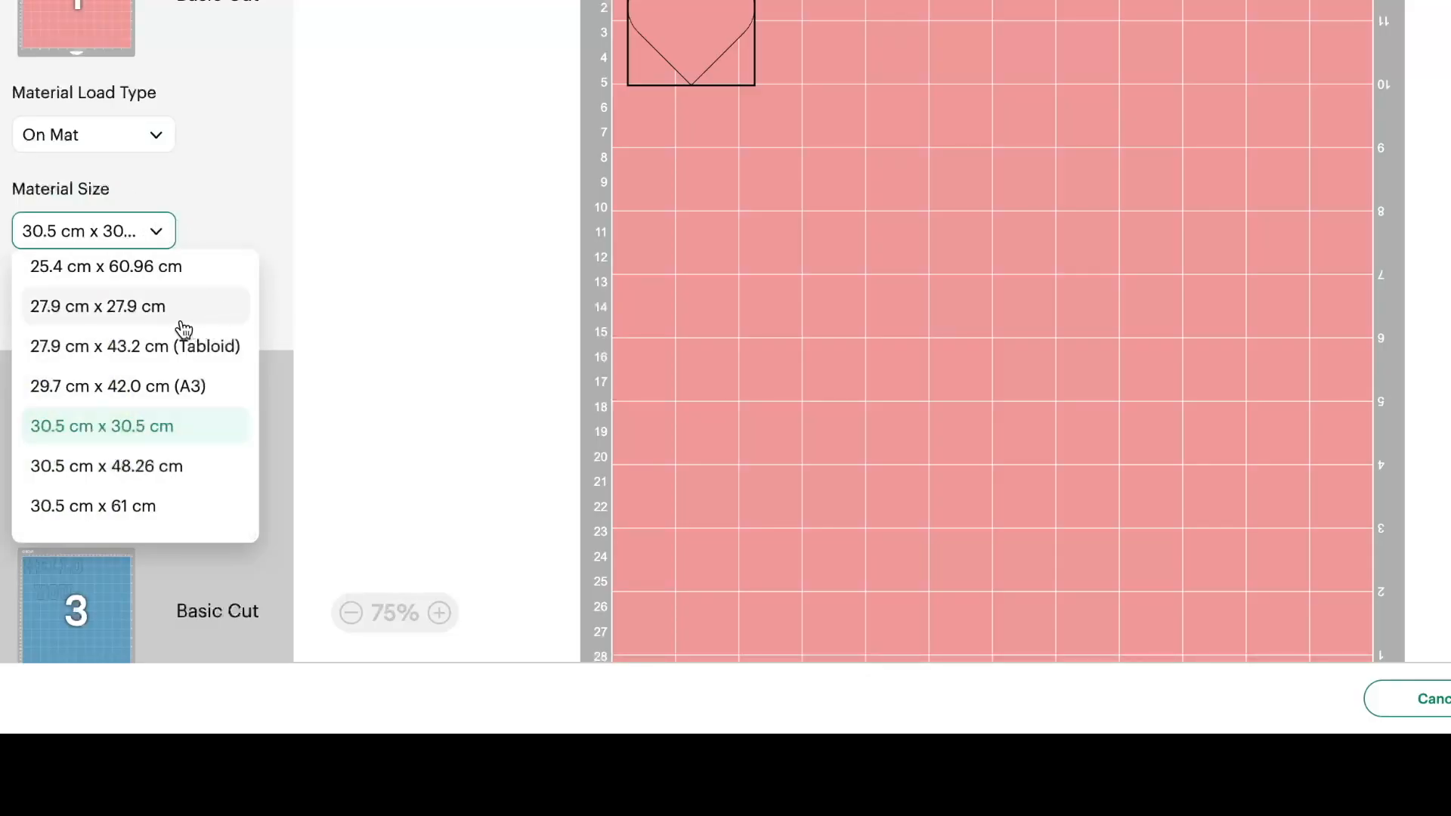
click(199, 387)
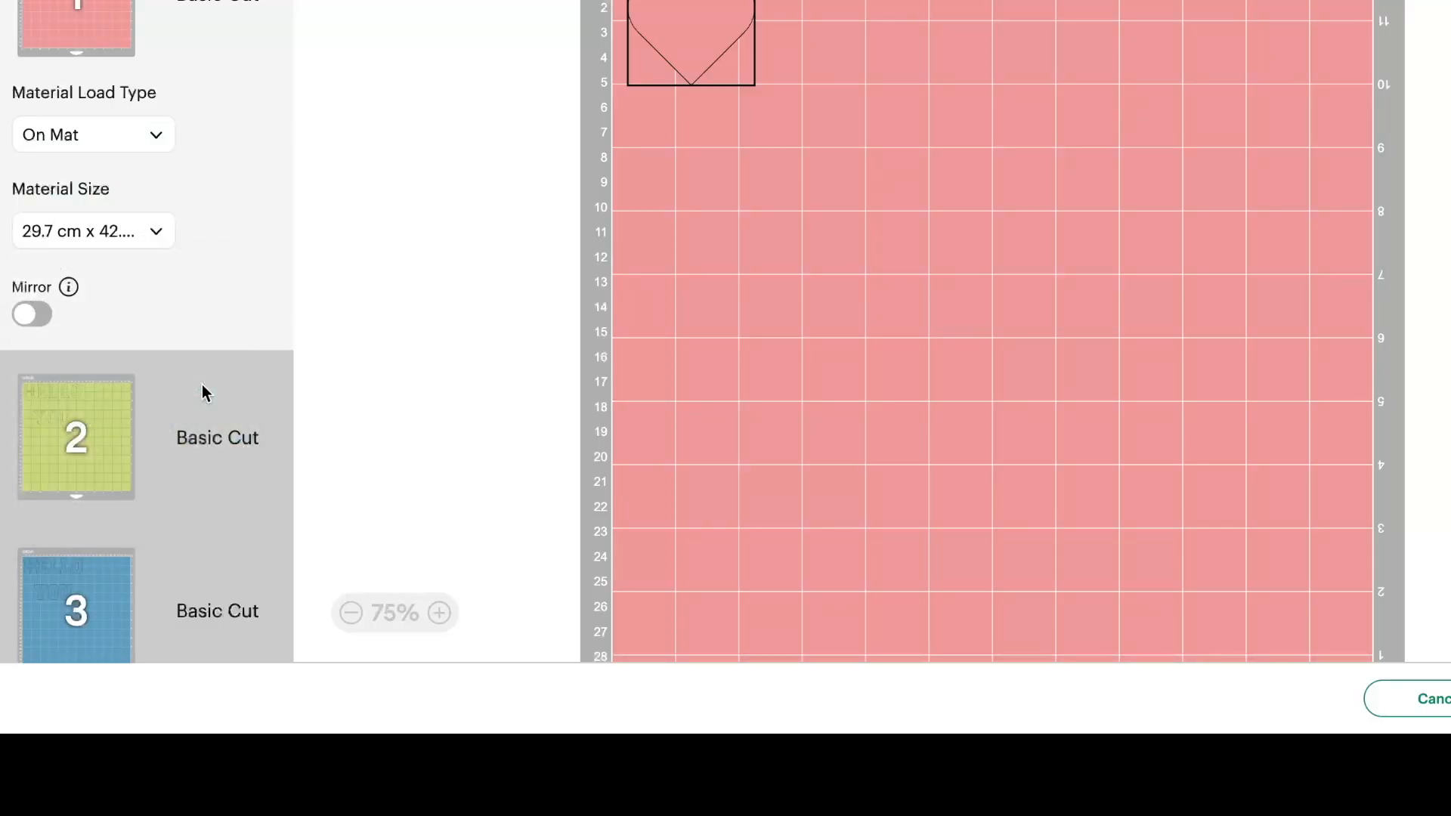
scroll(683, 157, down, 10)
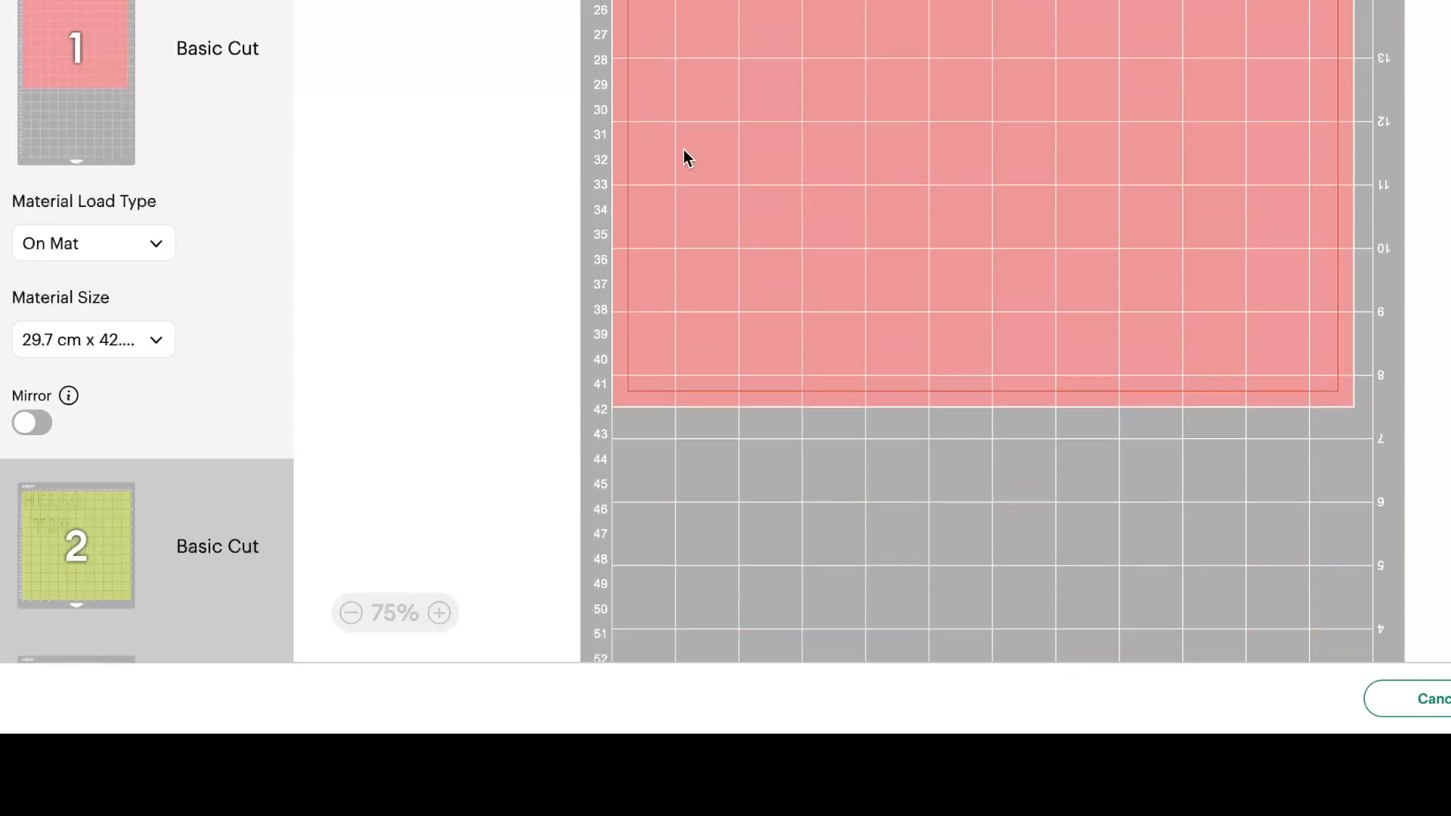
scroll(684, 158, up, 10)
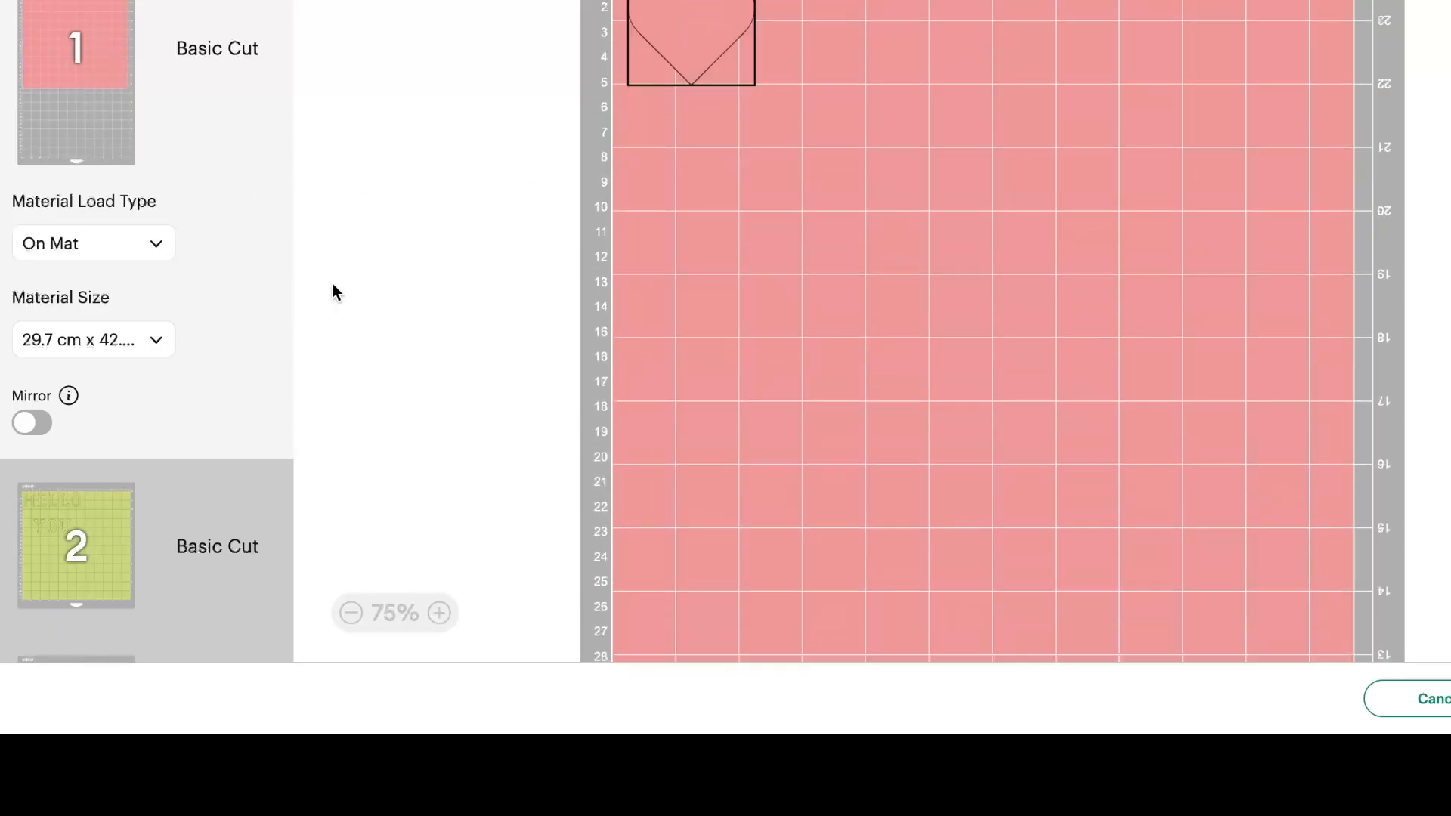
scroll(670, 260, down, 1)
scroll(740, 207, down, 6)
scroll(741, 207, up, 6)
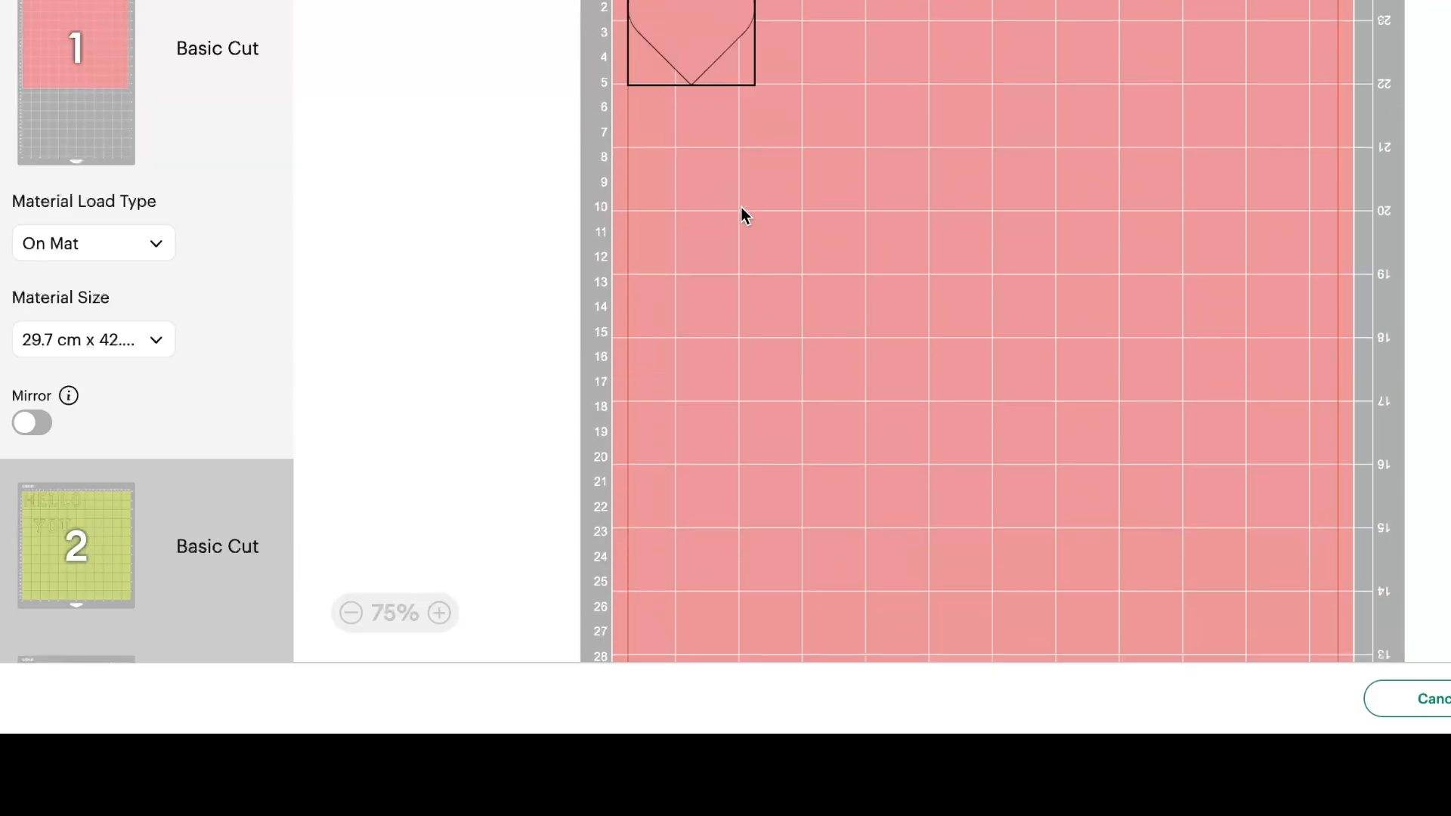
Set the pink heart mat's material size to the 14.8 cm x 21 cm option.
click(155, 333)
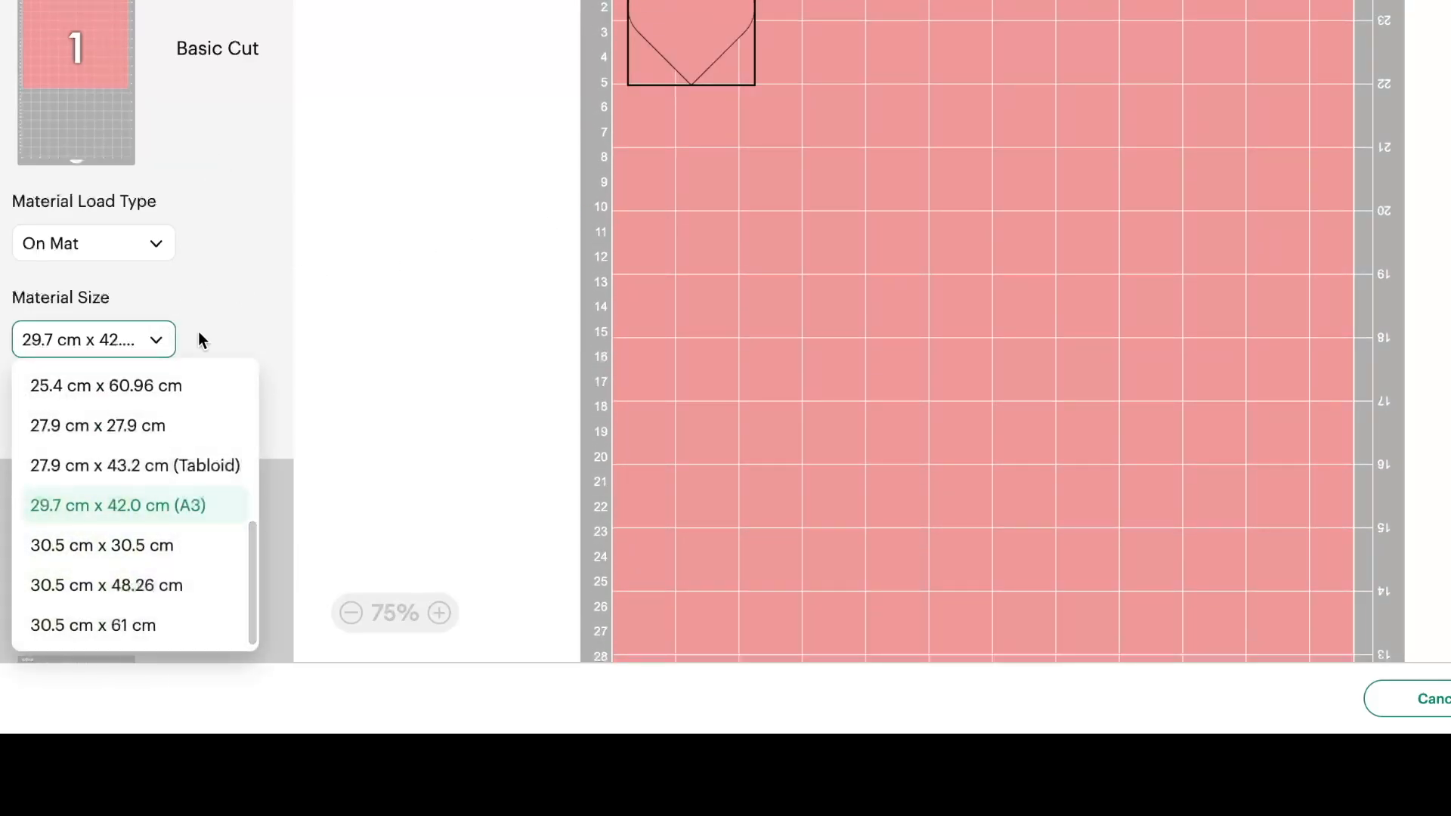
scroll(197, 448, down, 1)
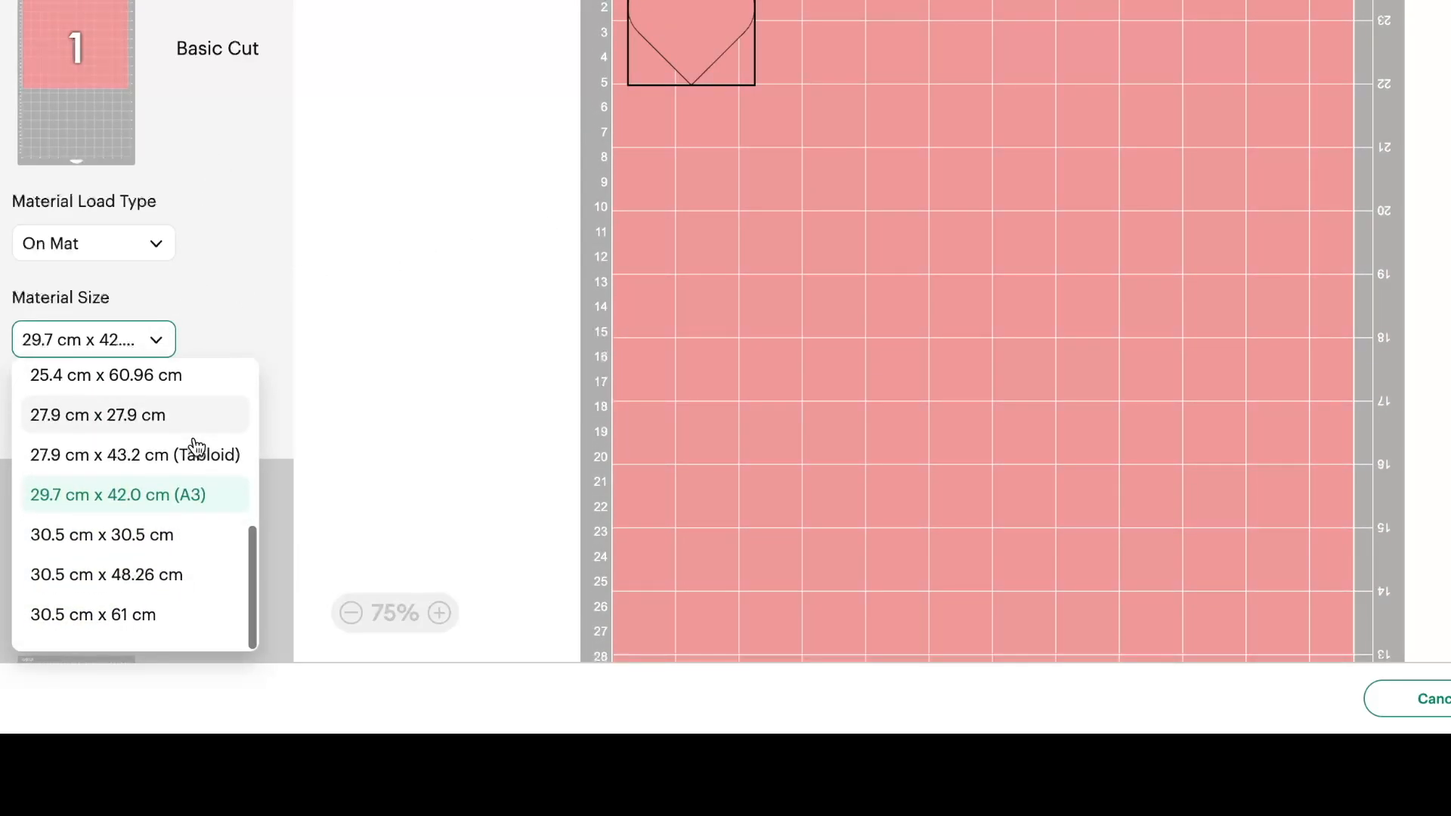
scroll(196, 448, up, 5)
click(172, 438)
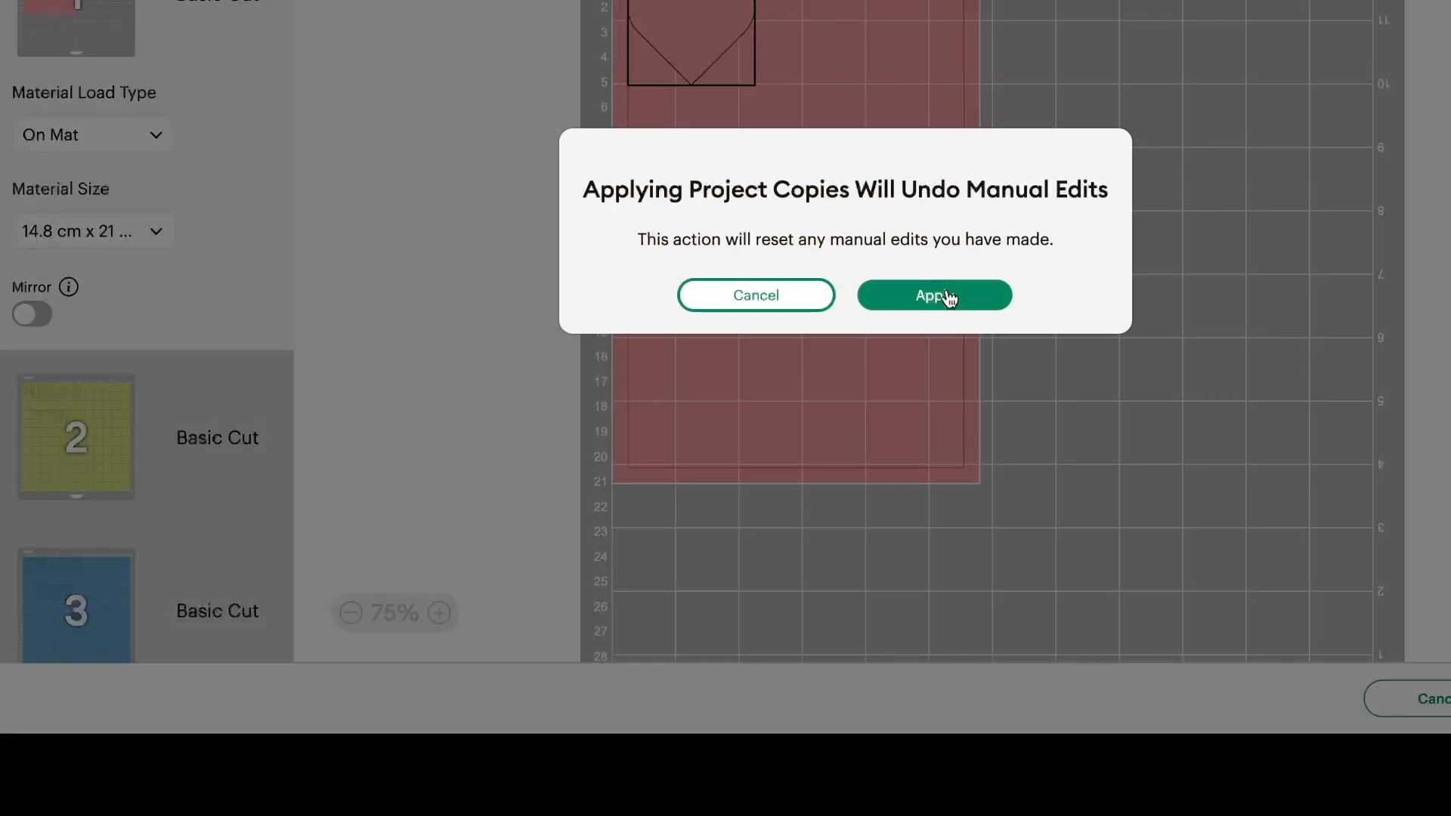
Apply the project copies and retry the Maker machine connection to continue to material selection.
click(946, 296)
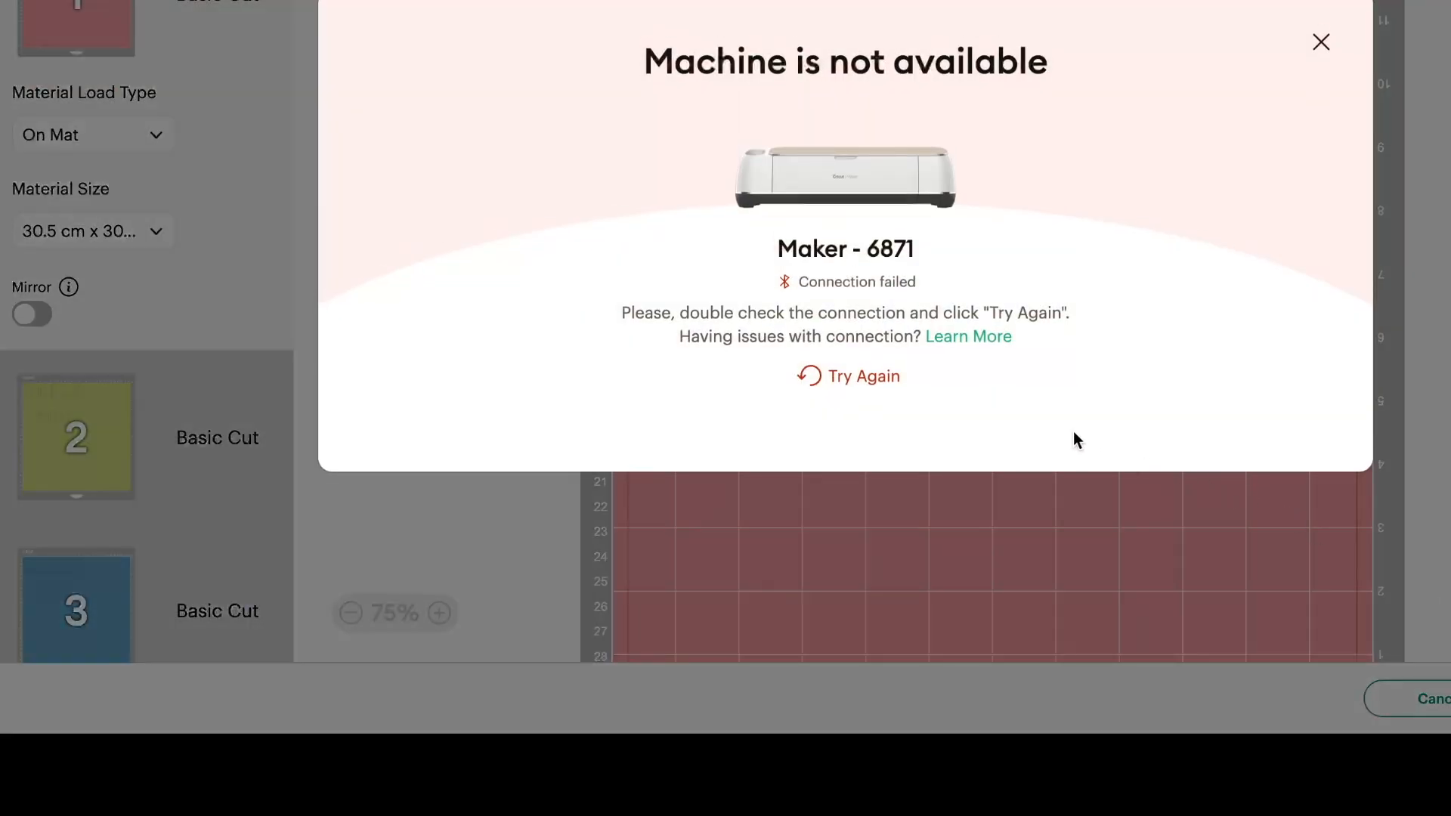
click(882, 379)
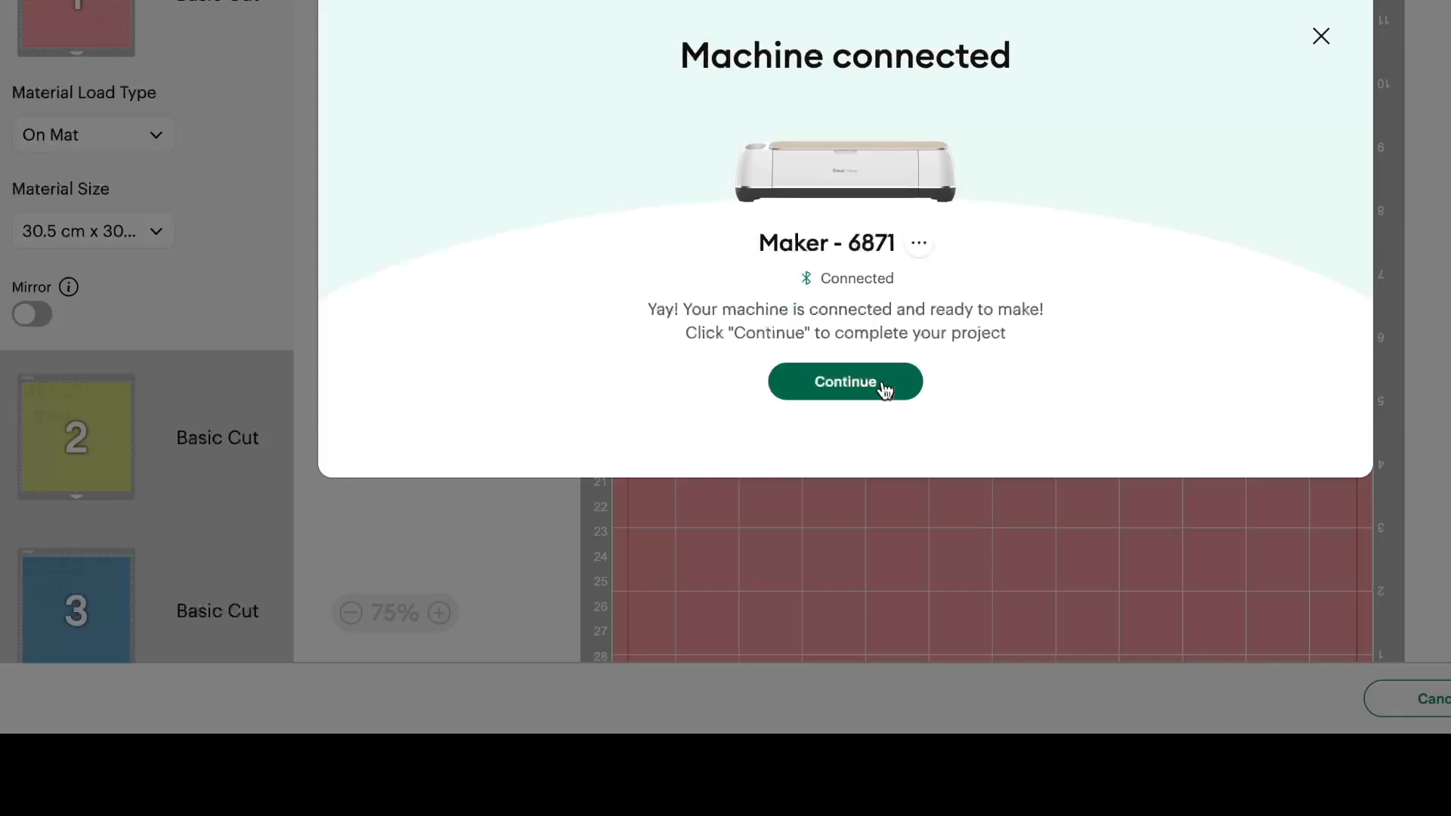
click(885, 387)
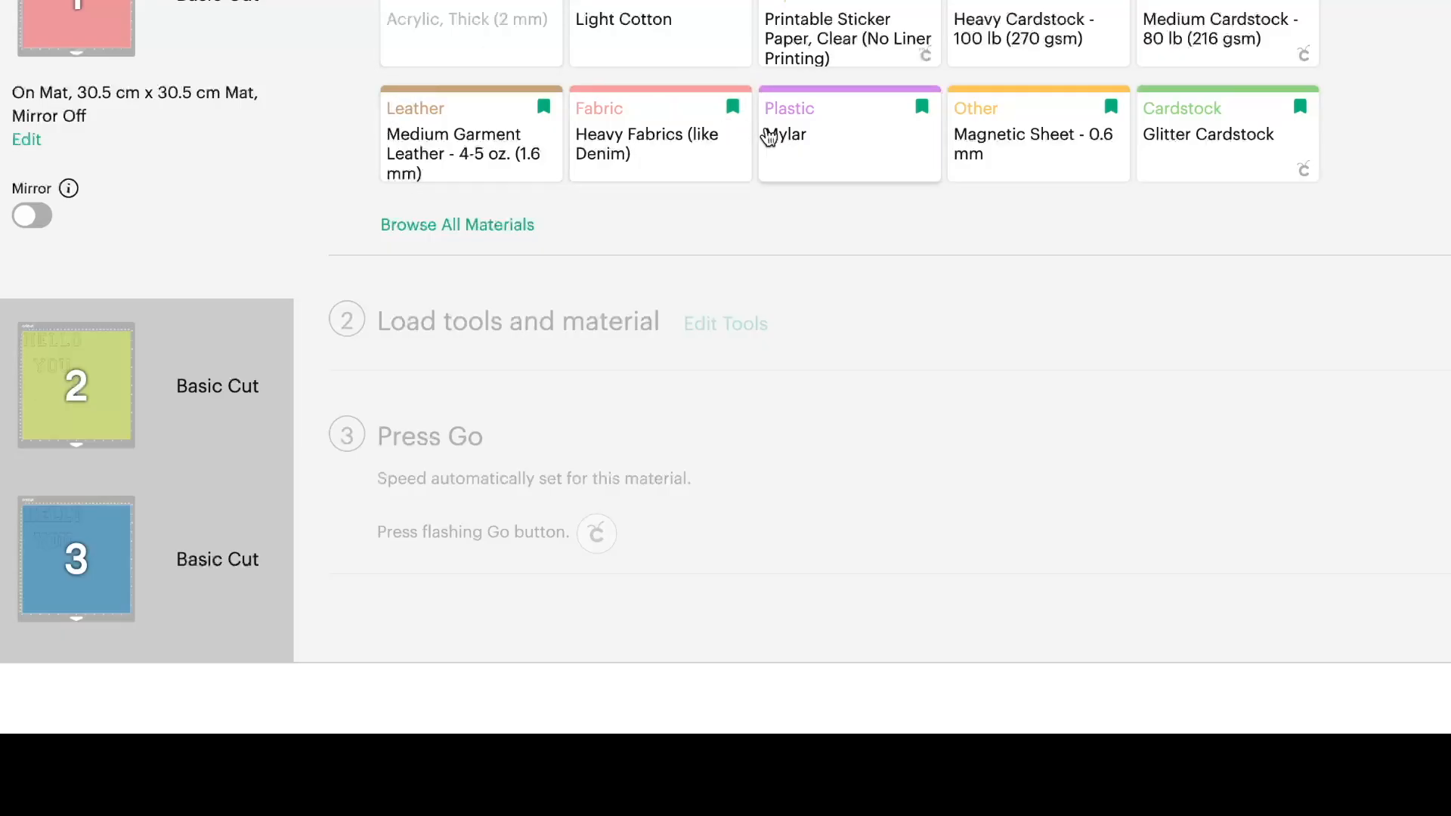
Remove the thick 2 mm acrylic, Heavy Fabrics (like Denim) and Medium Garment Leather from the favourite materials.
click(548, 0)
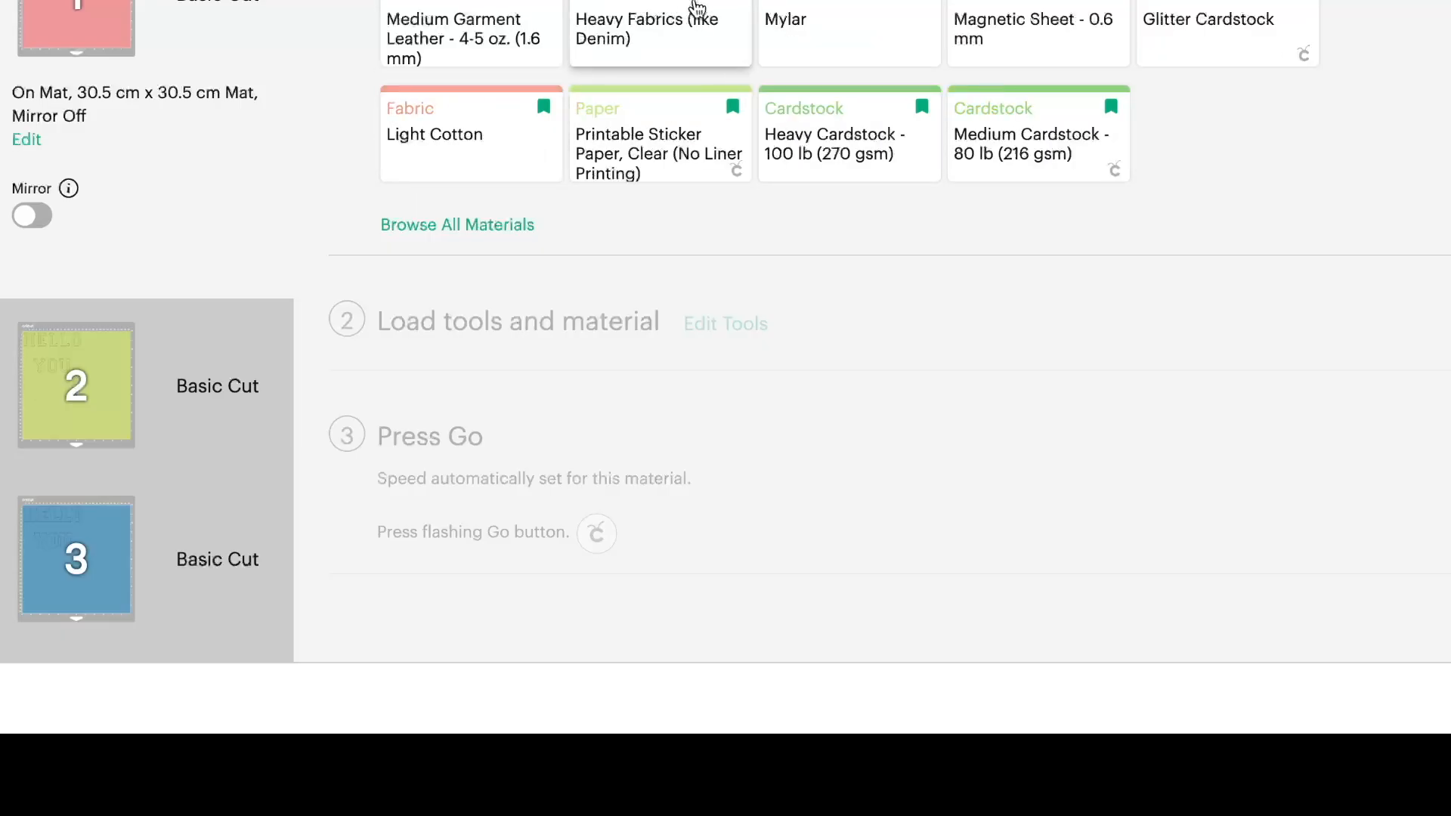
click(734, 2)
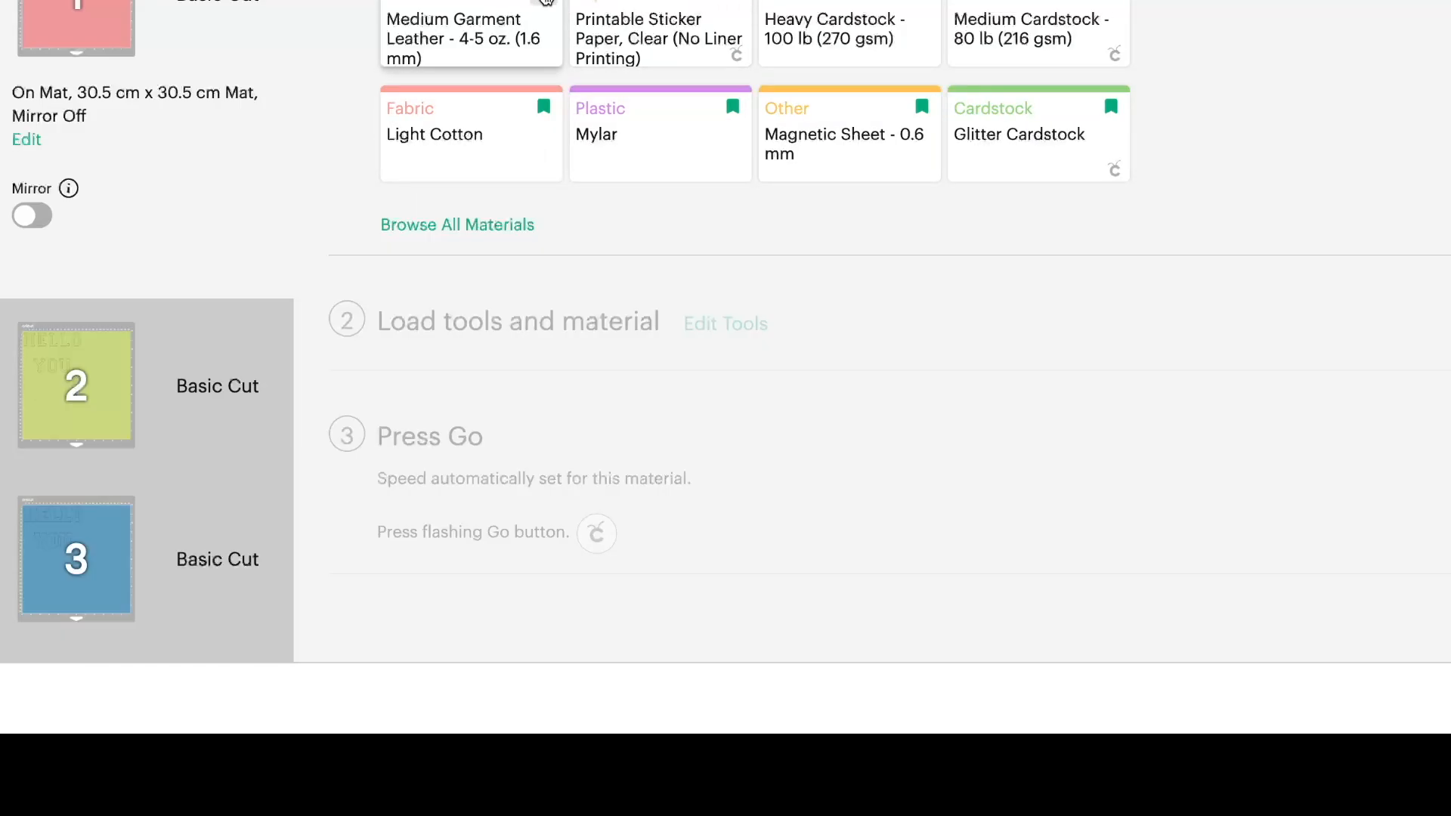
click(546, 1)
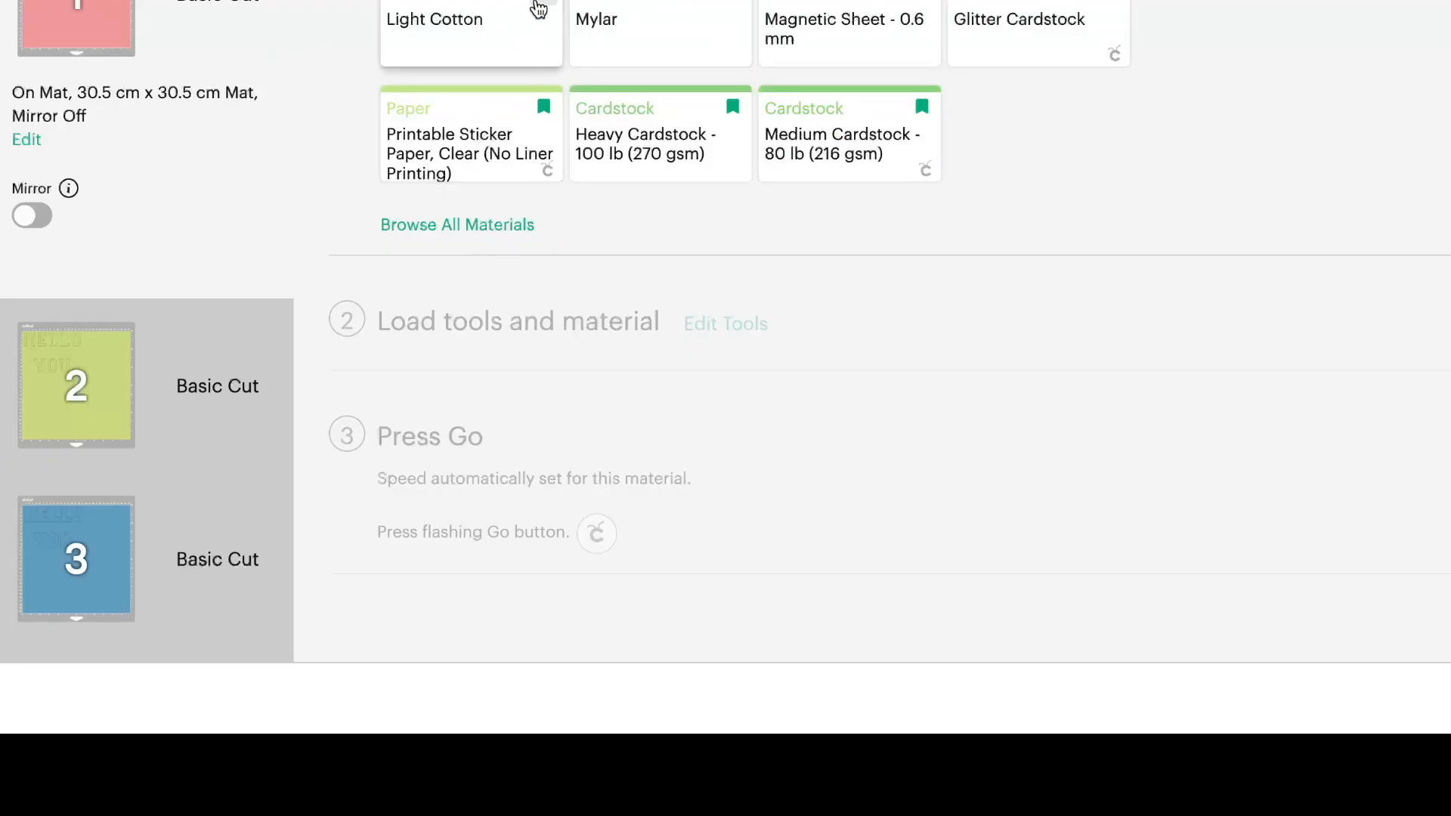
Remove Light Cotton from the favourite materials and browse the full materials list through to the vinyl types.
click(537, 6)
click(495, 225)
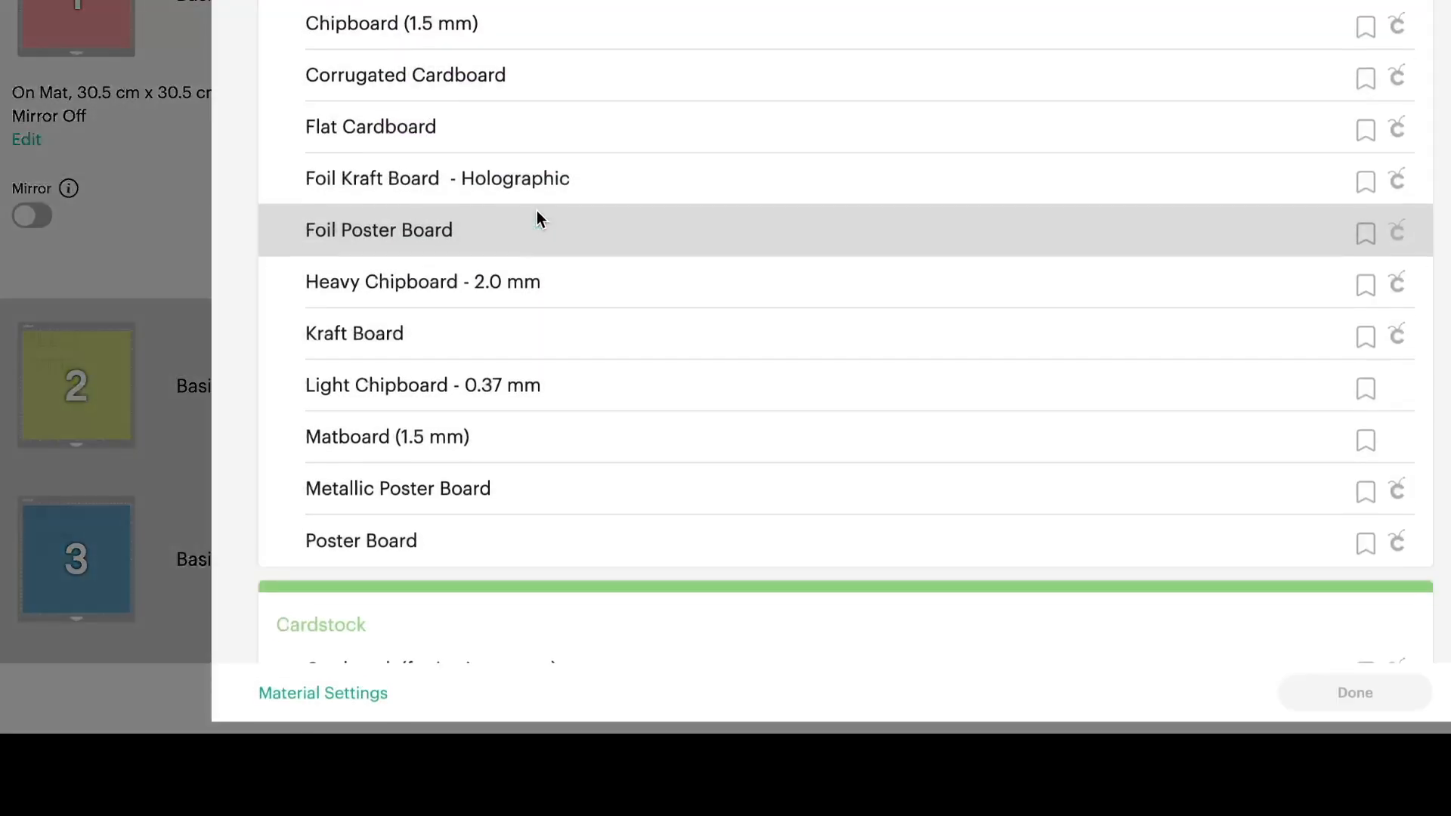
scroll(726, 9, down, 1)
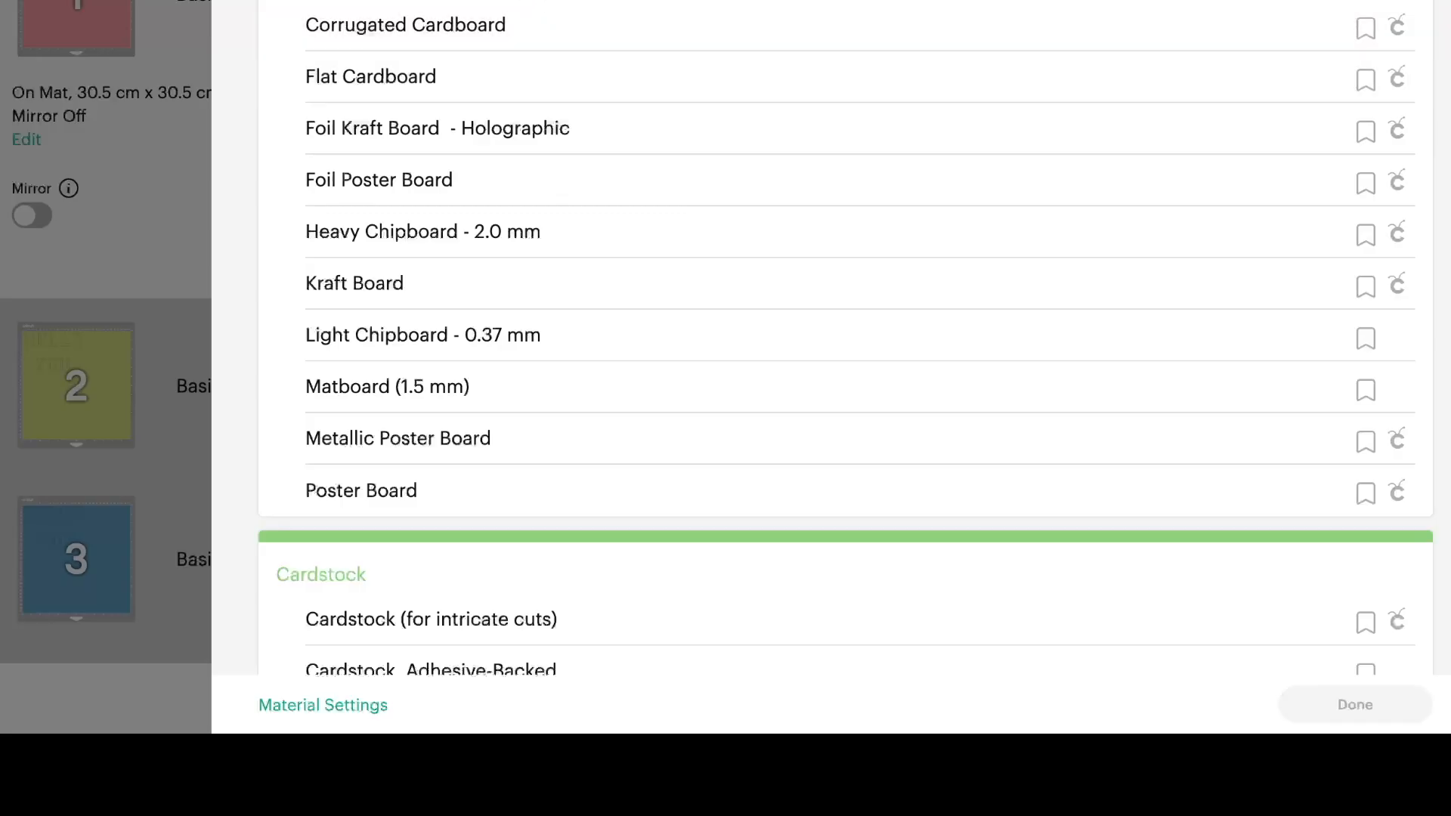
scroll(678, 182, down, 1)
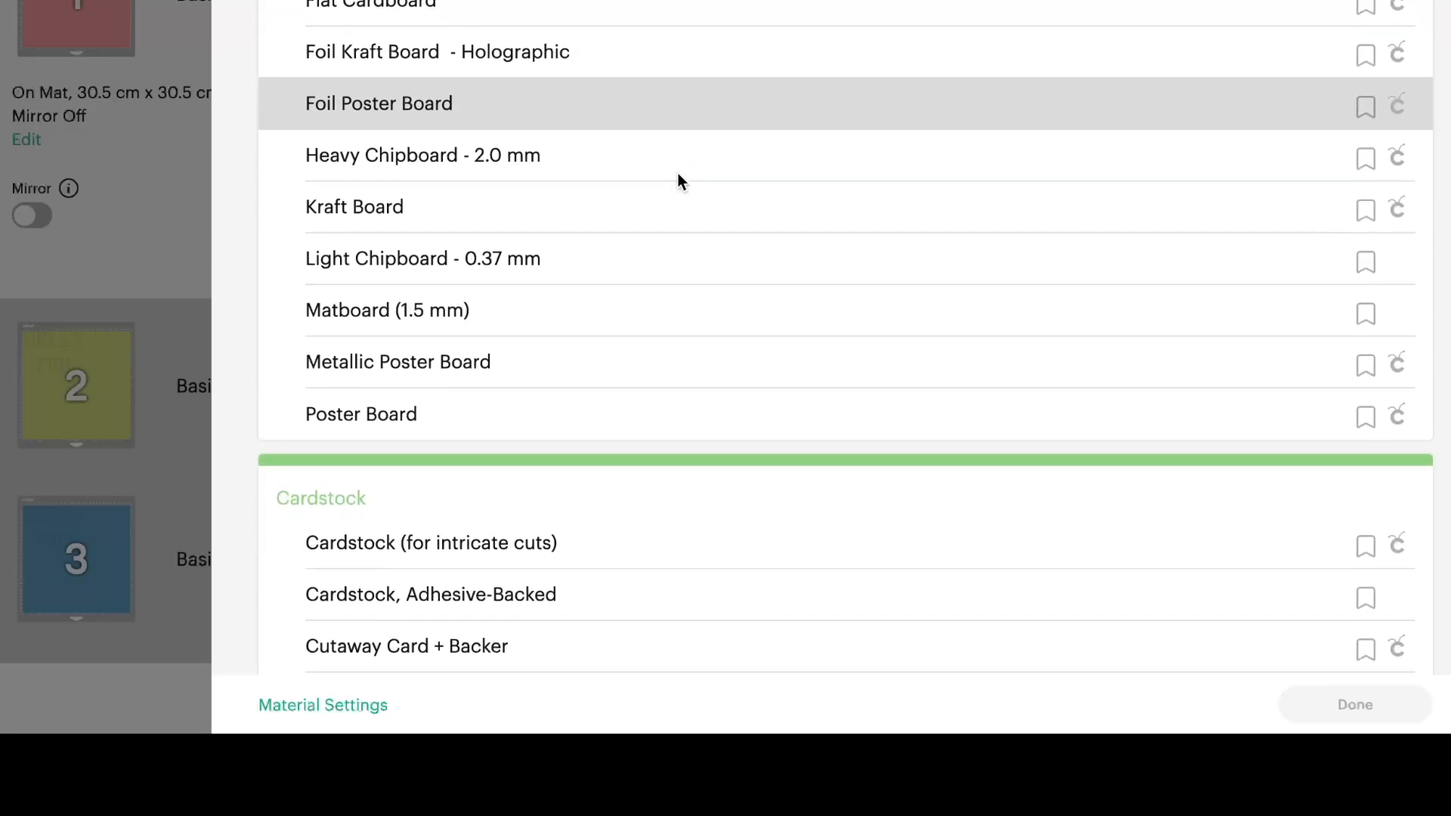
scroll(678, 178, down, 10)
scroll(678, 178, down, 20)
scroll(678, 177, down, 20)
scroll(678, 178, up, 20)
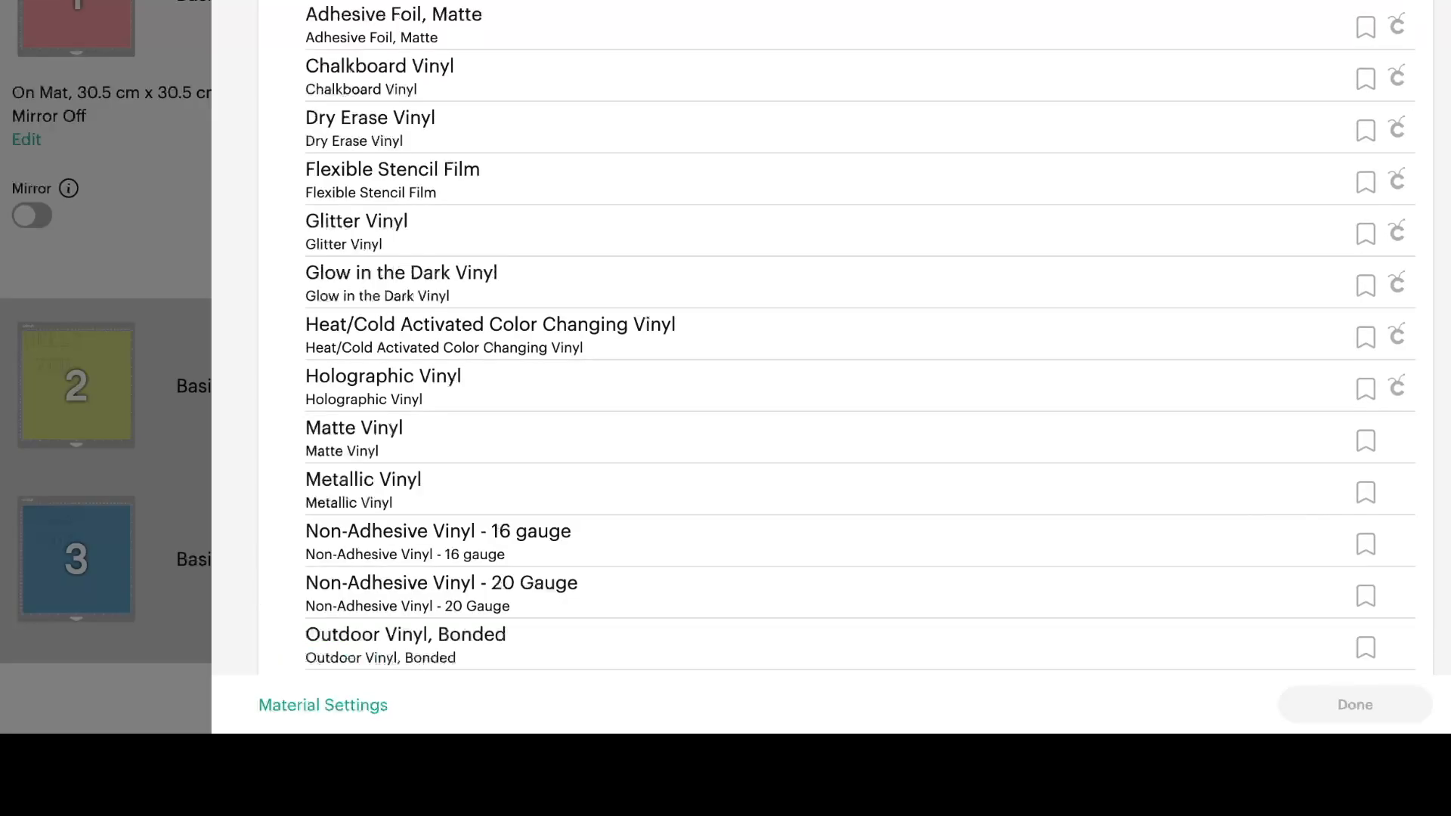
scroll(936, 161, down, 15)
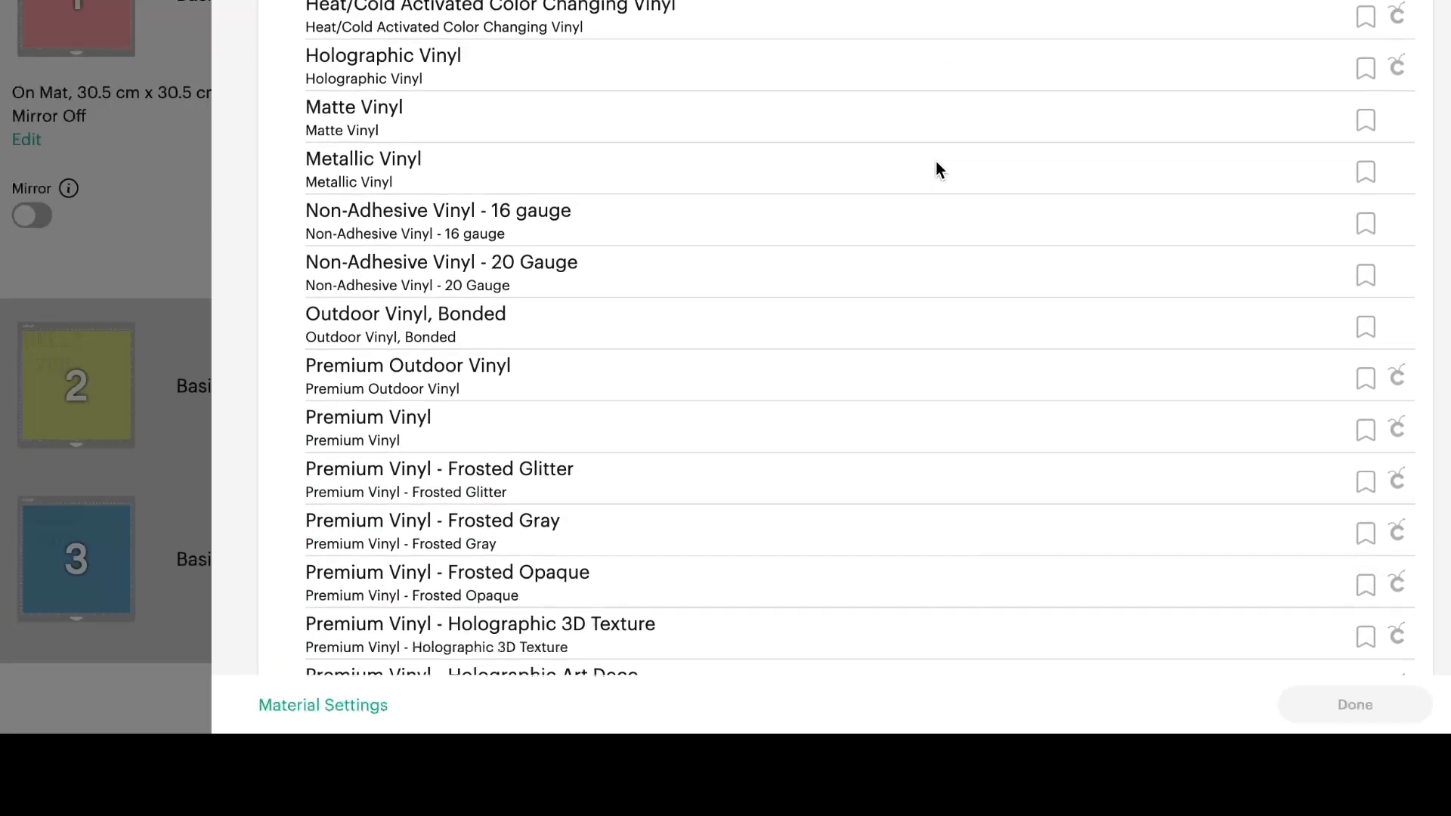
scroll(935, 161, up, 3)
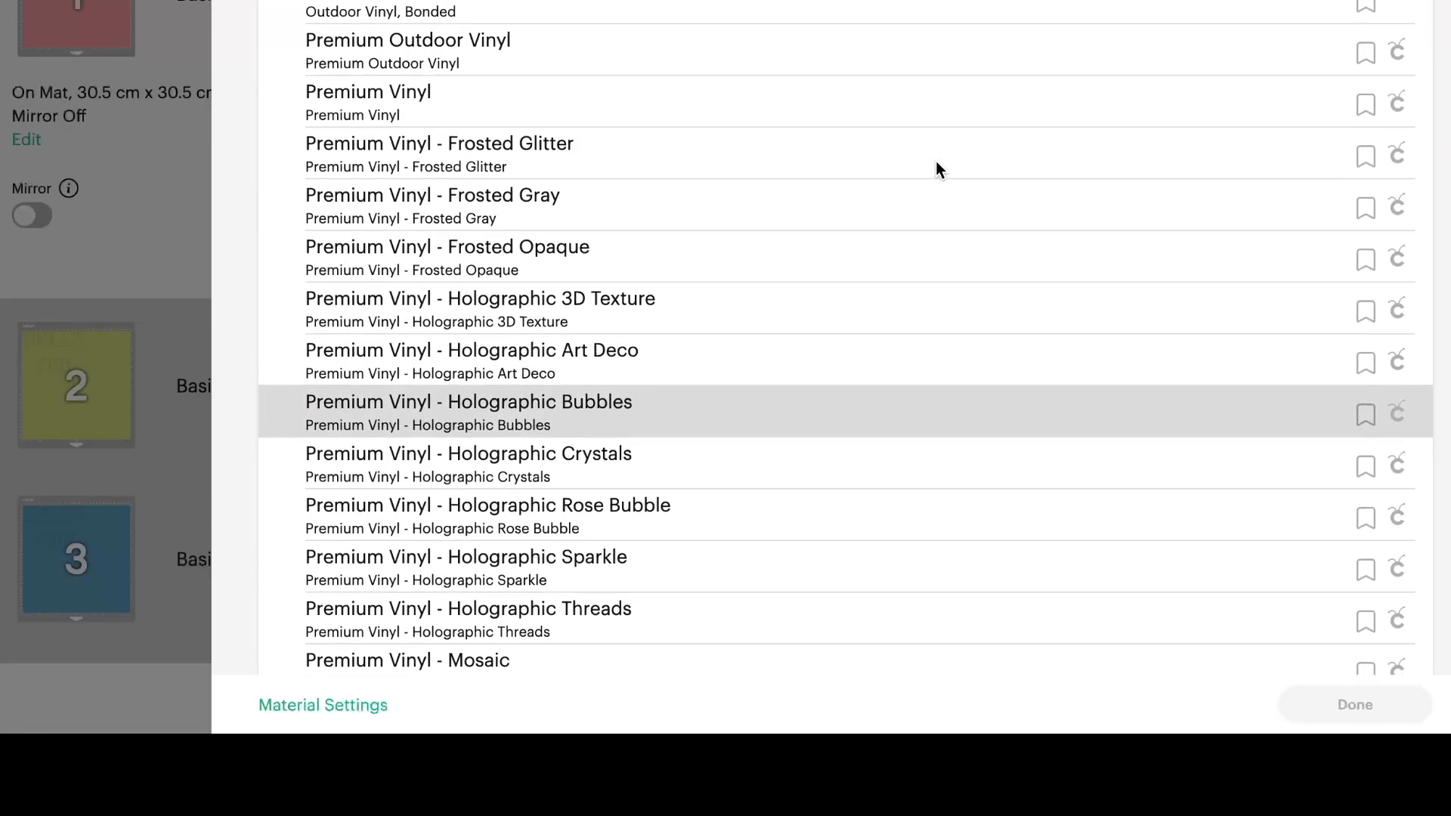
Choose Printable Vinyl, White (Gray Liner Printing) as the cutting material and confirm the selection.
scroll(936, 161, down, 10)
scroll(935, 161, down, 8)
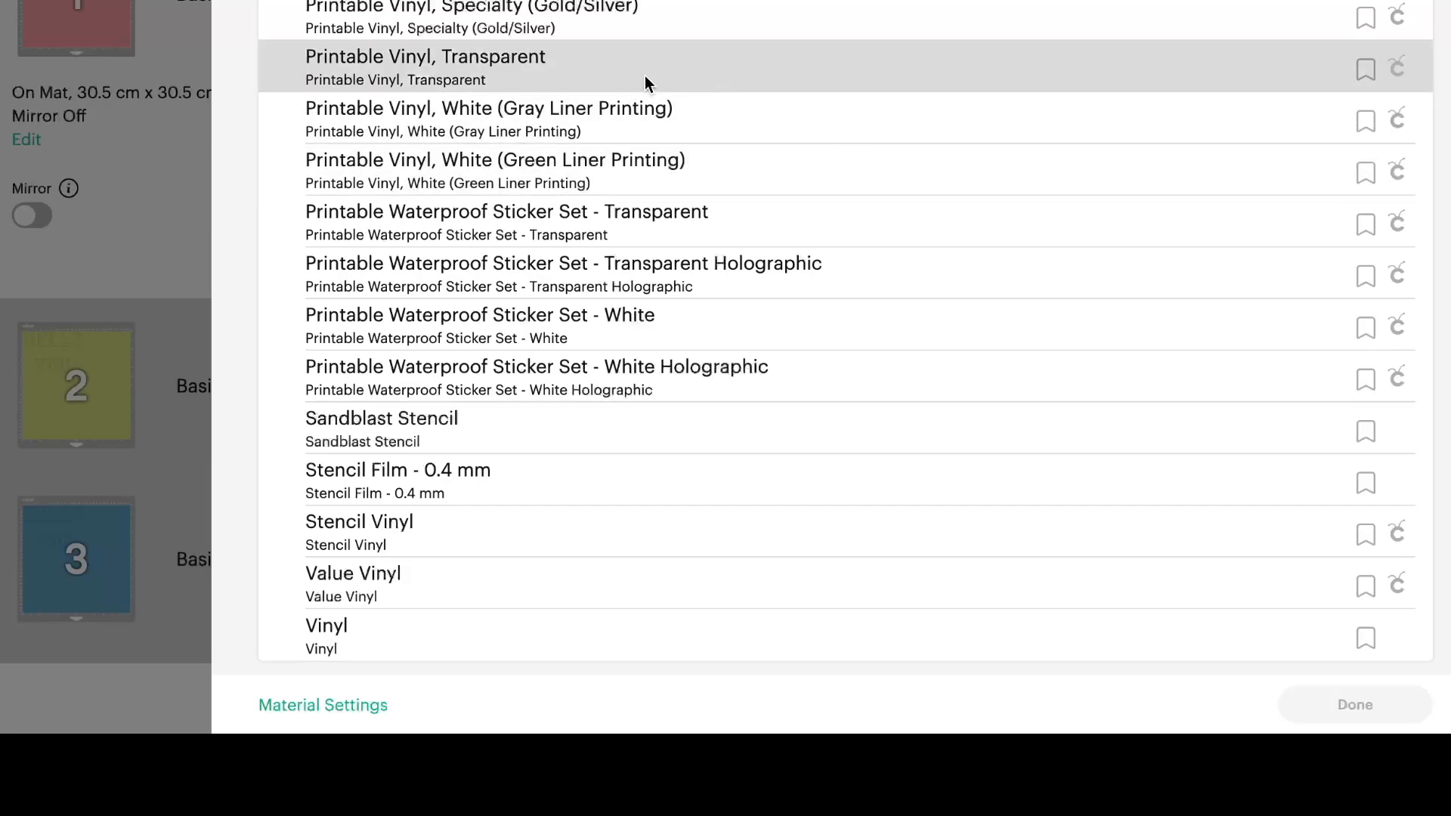
click(633, 121)
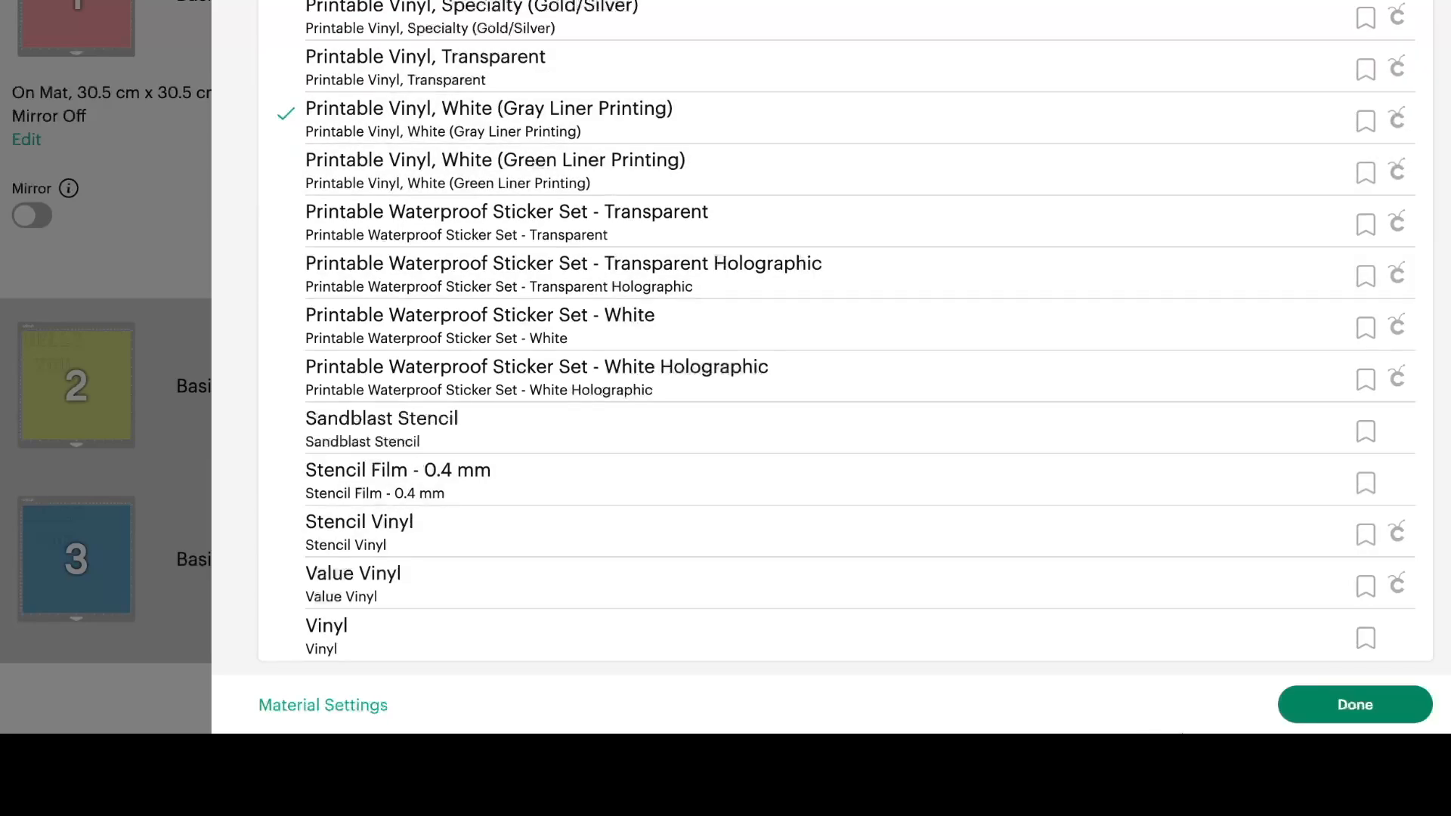
click(1290, 707)
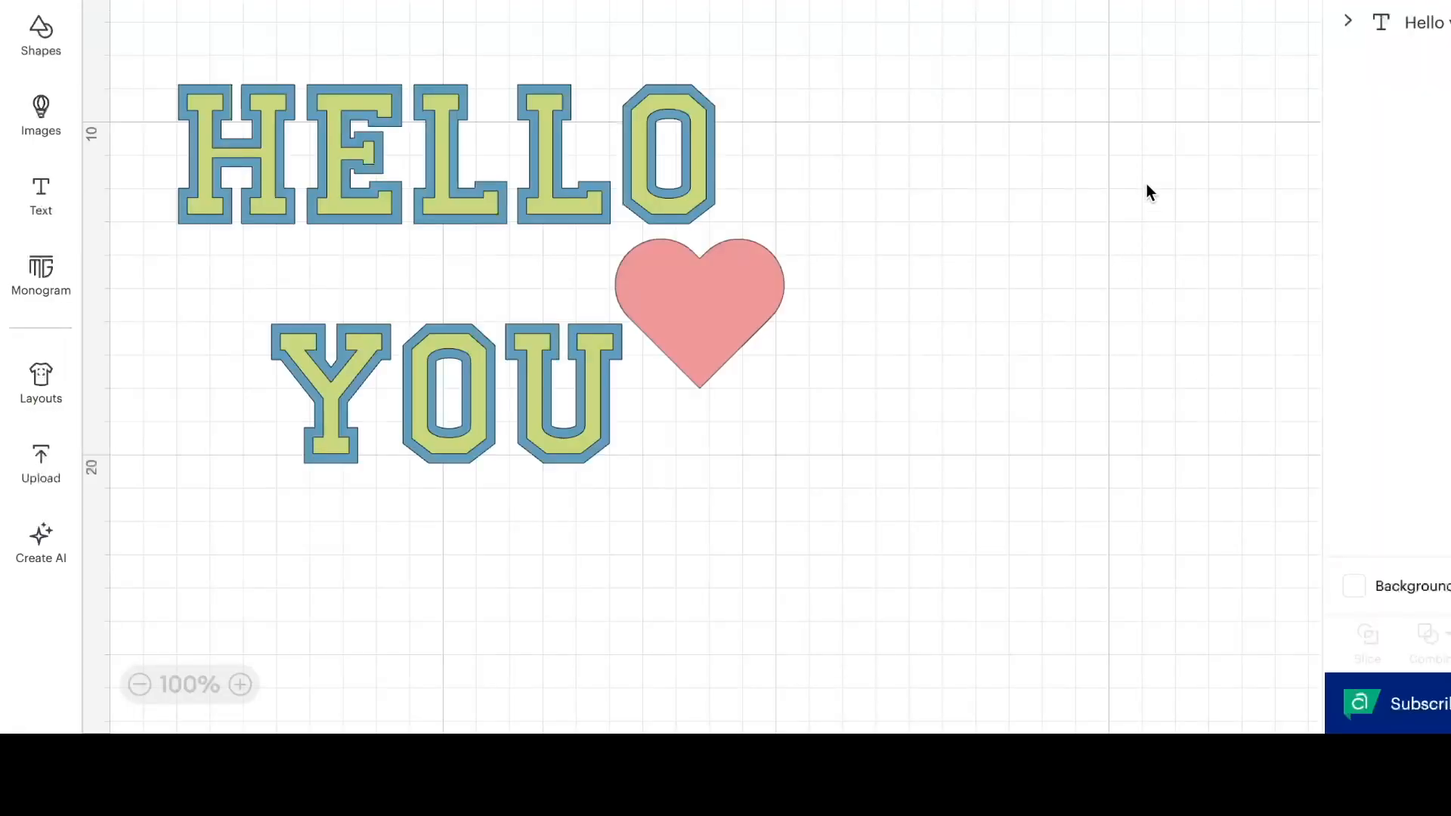
scroll(1106, 138, down, 5)
scroll(1107, 138, up, 6)
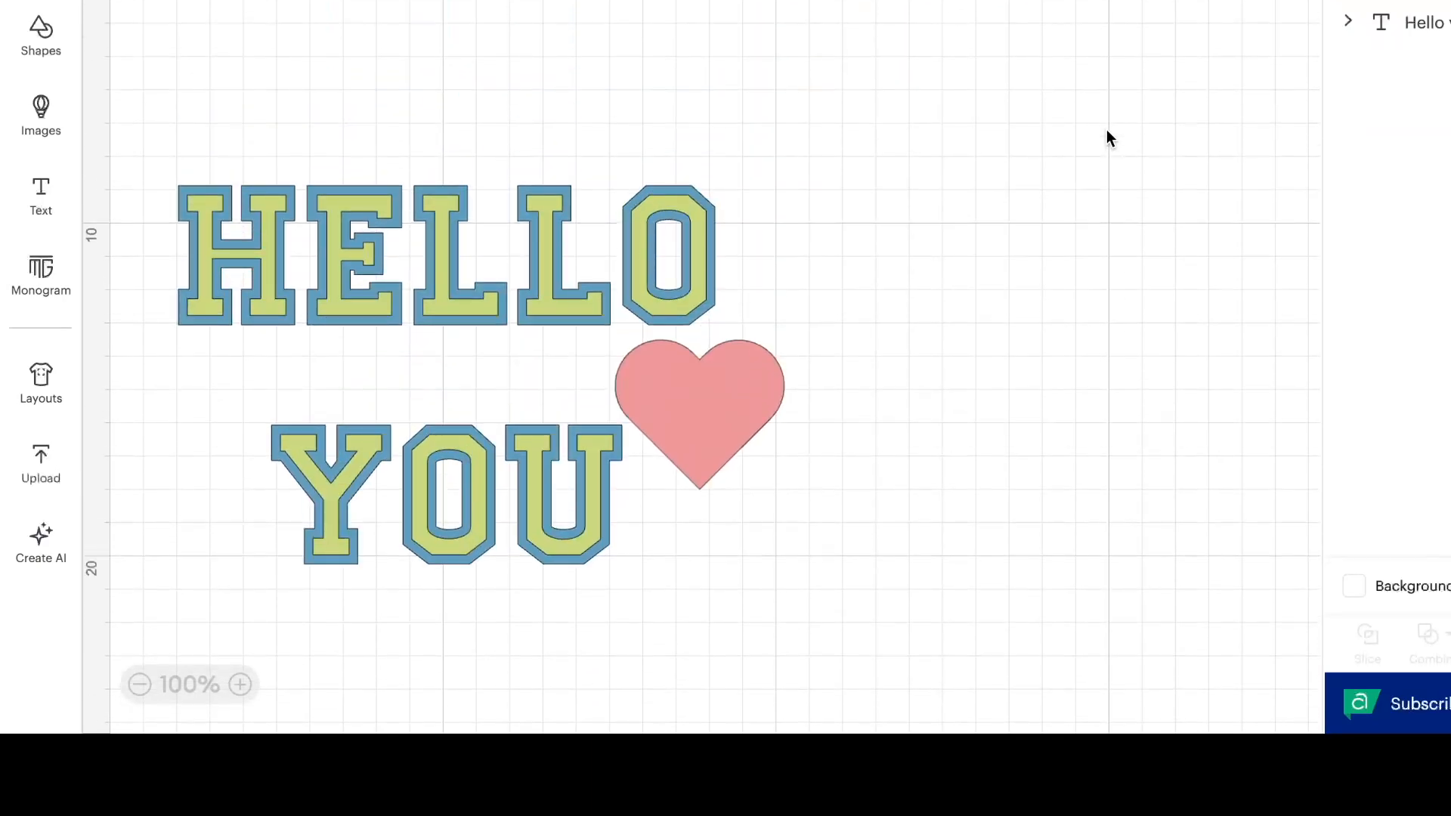